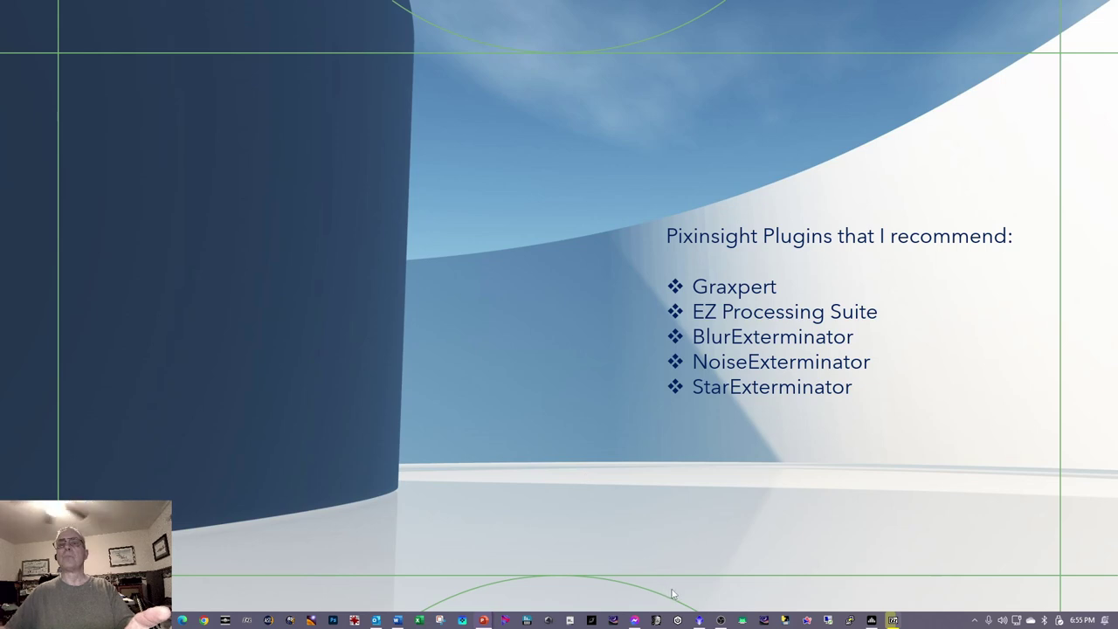
- Switch to PixInsight and open the CosmeticCorrection process
left_click(698, 619)
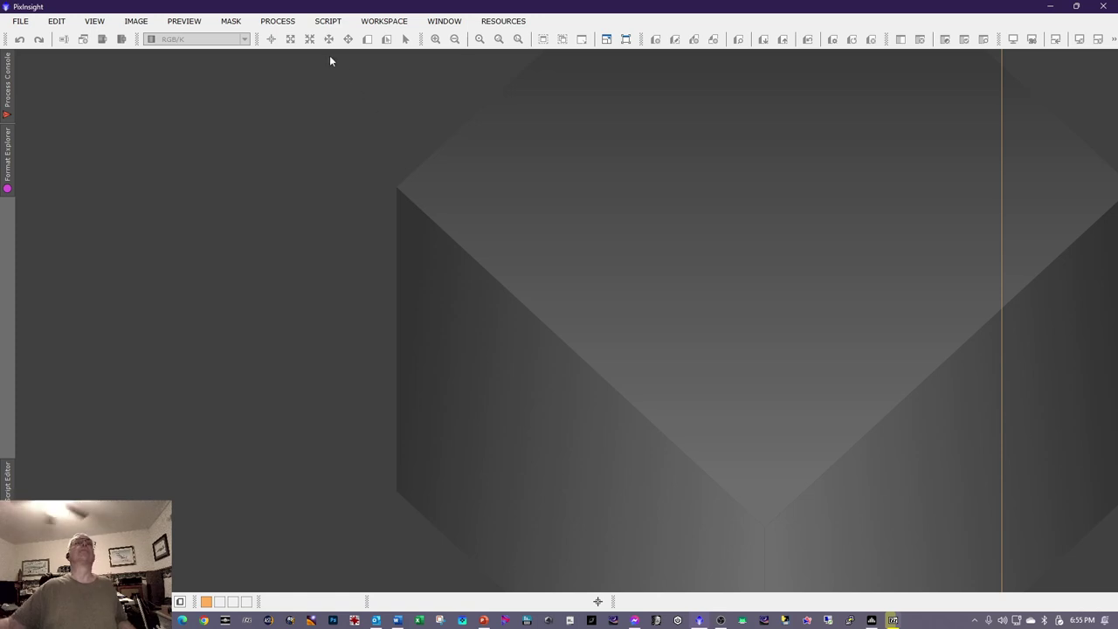
left_click(278, 21)
mouse_move(350, 13)
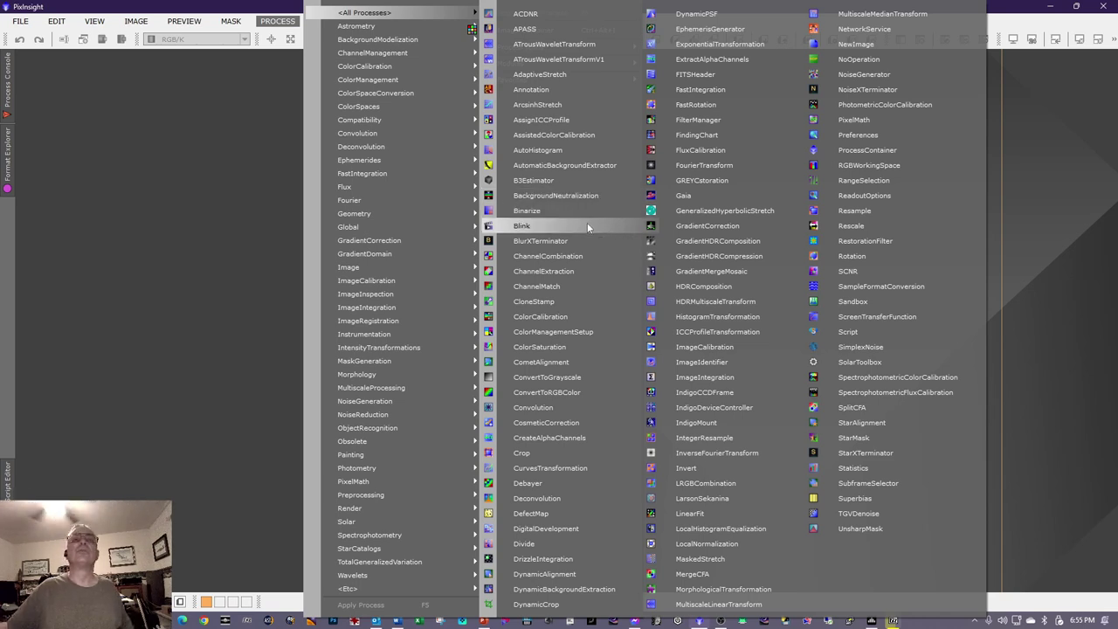
left_click(507, 423)
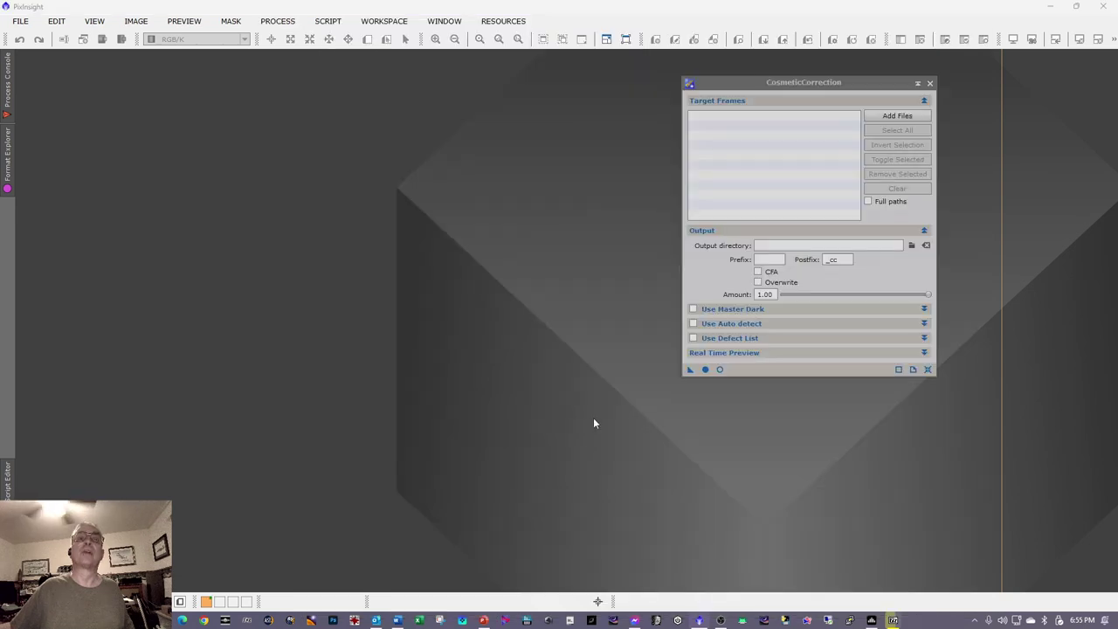
- Enable automatic detection in CosmeticCorrection with both hot sigma and cold sigma turned on
left_click(694, 324)
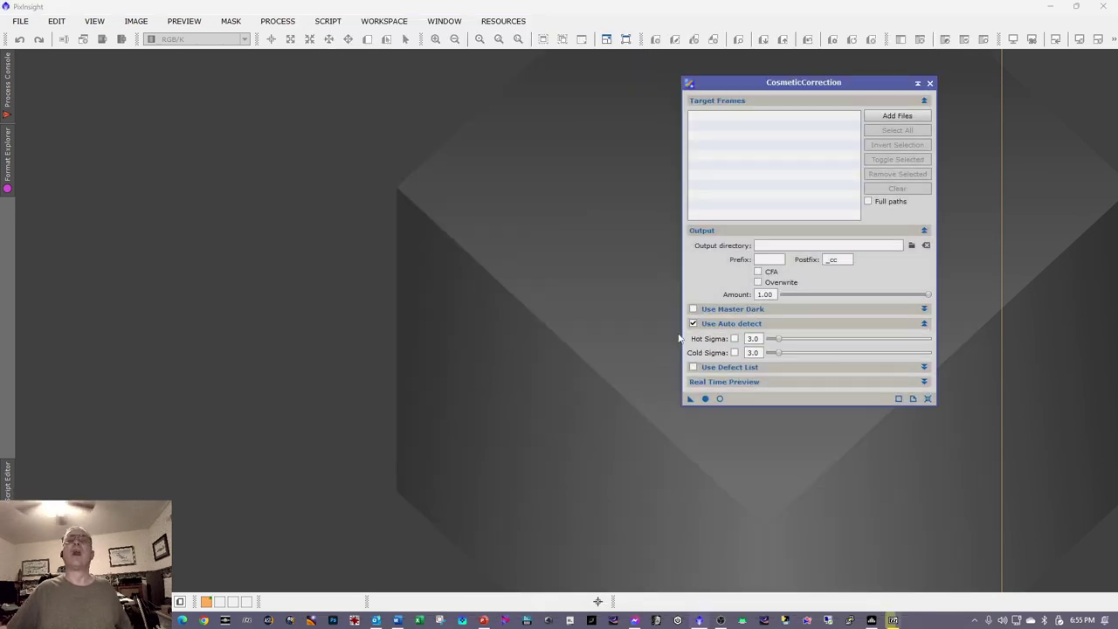
left_click(735, 339)
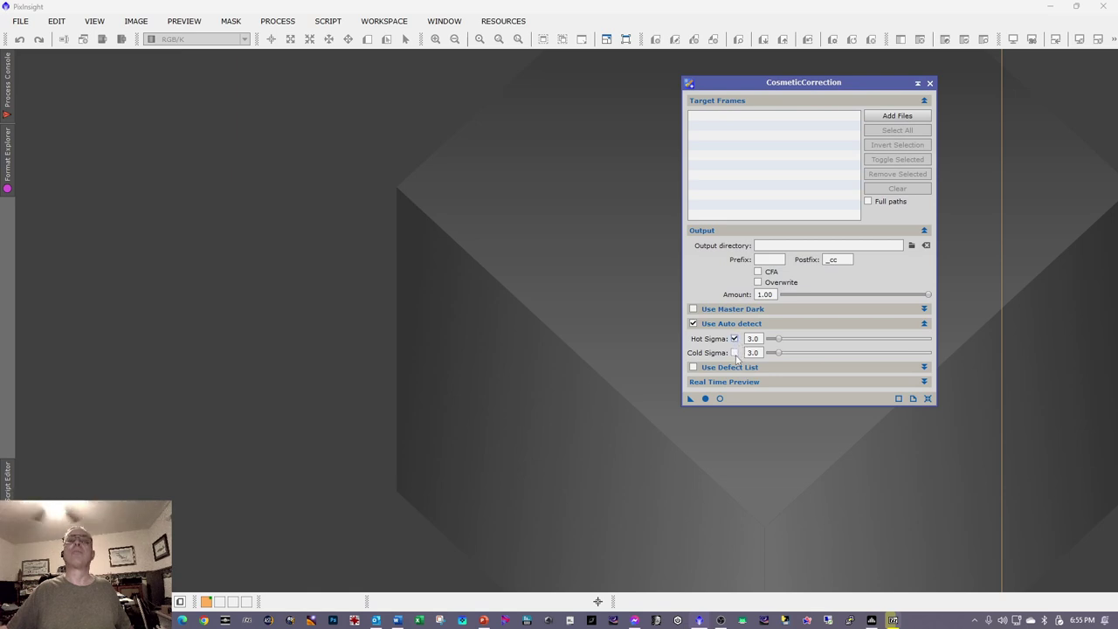
left_click(735, 353)
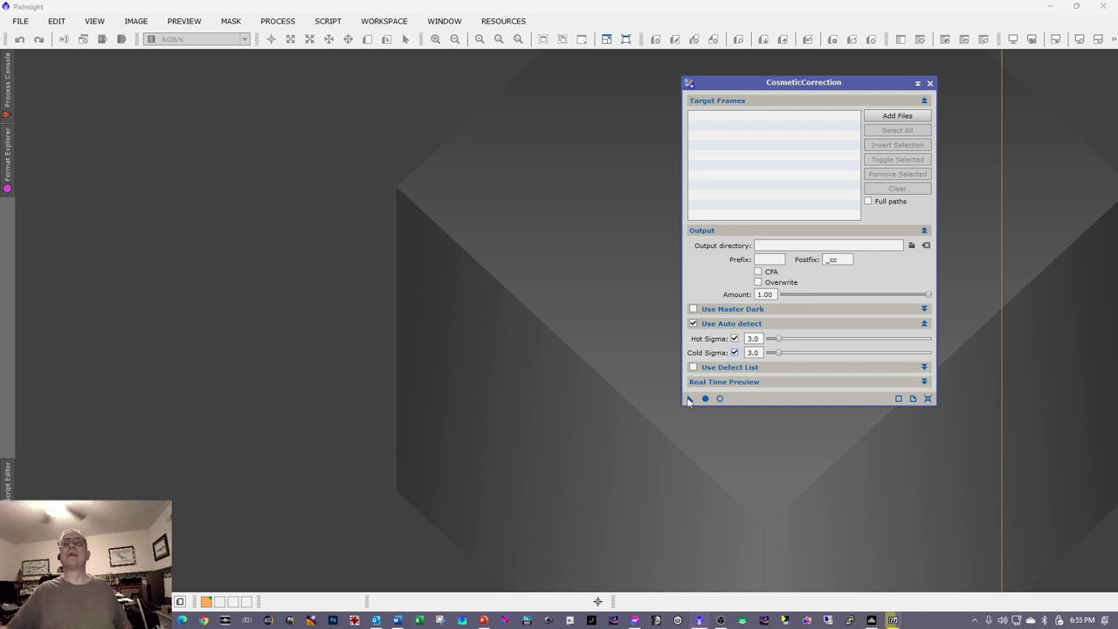
- Save the CosmeticCorrection settings as a process icon, close the process and park the icon near the workspace's upper-right corner
left_click_drag(689, 400, 603, 395)
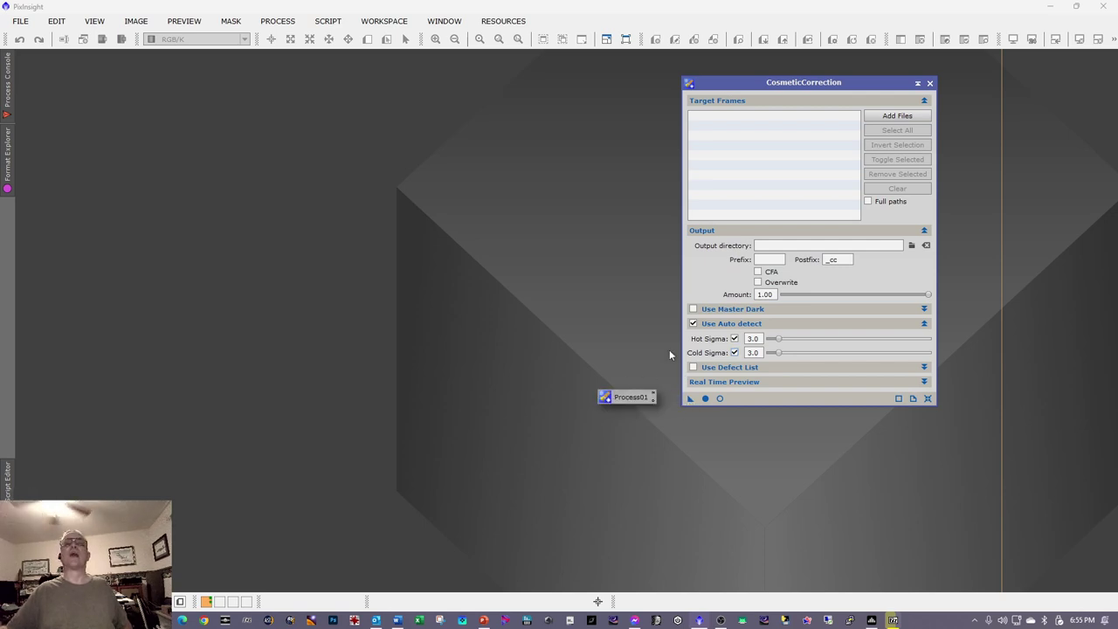
left_click(929, 83)
left_click_drag(627, 397, 995, 59)
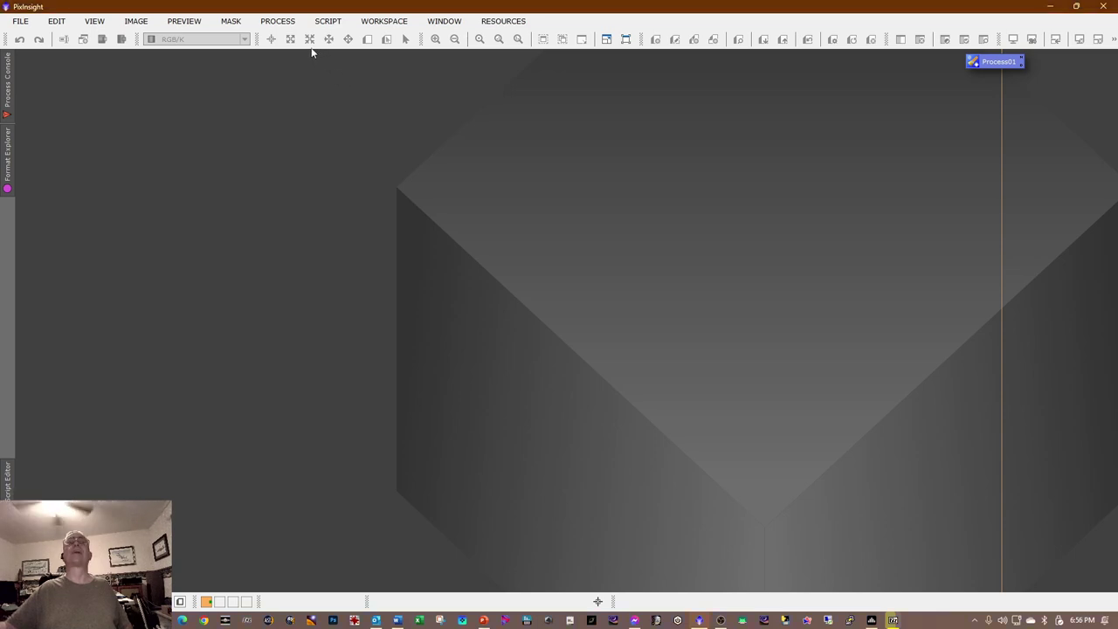
- Open the WeightedBatchPreprocessing batch script
left_click(327, 22)
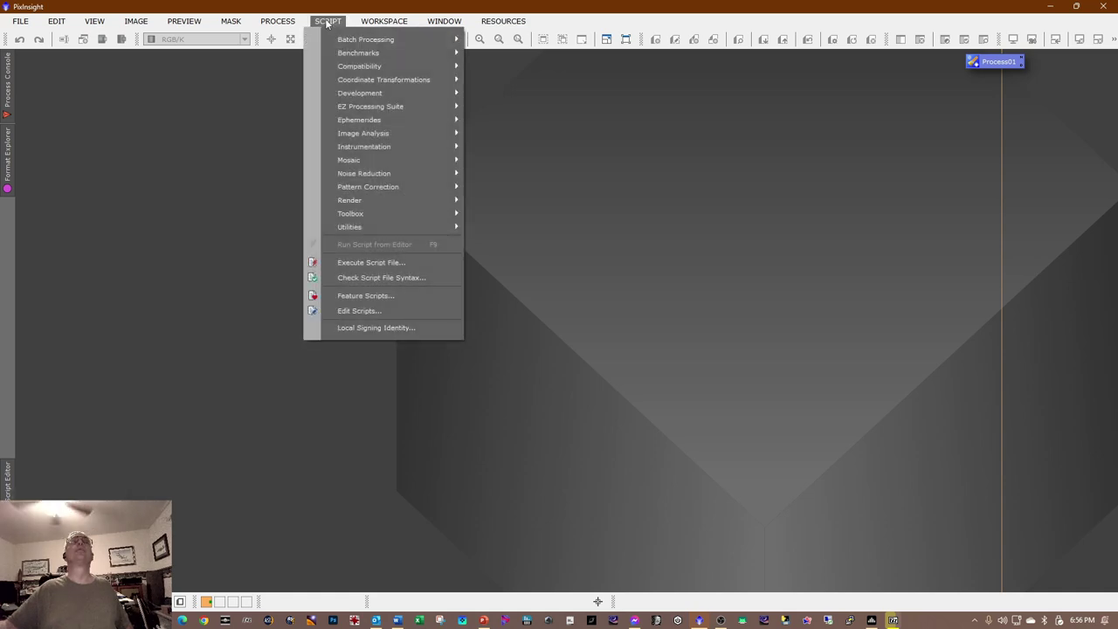
mouse_move(352, 41)
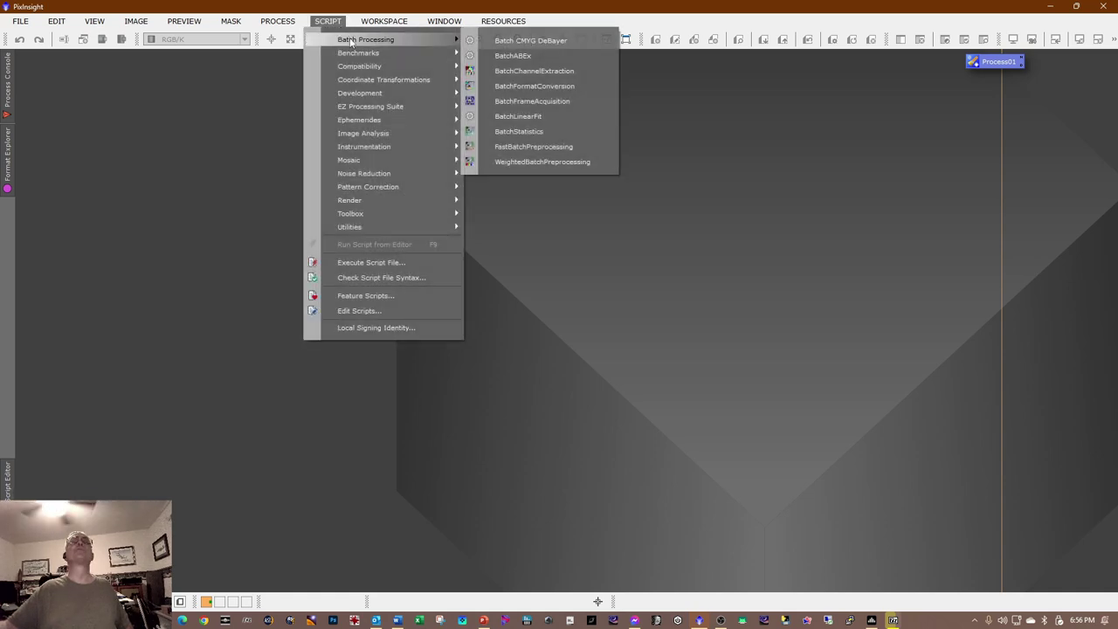
left_click(514, 164)
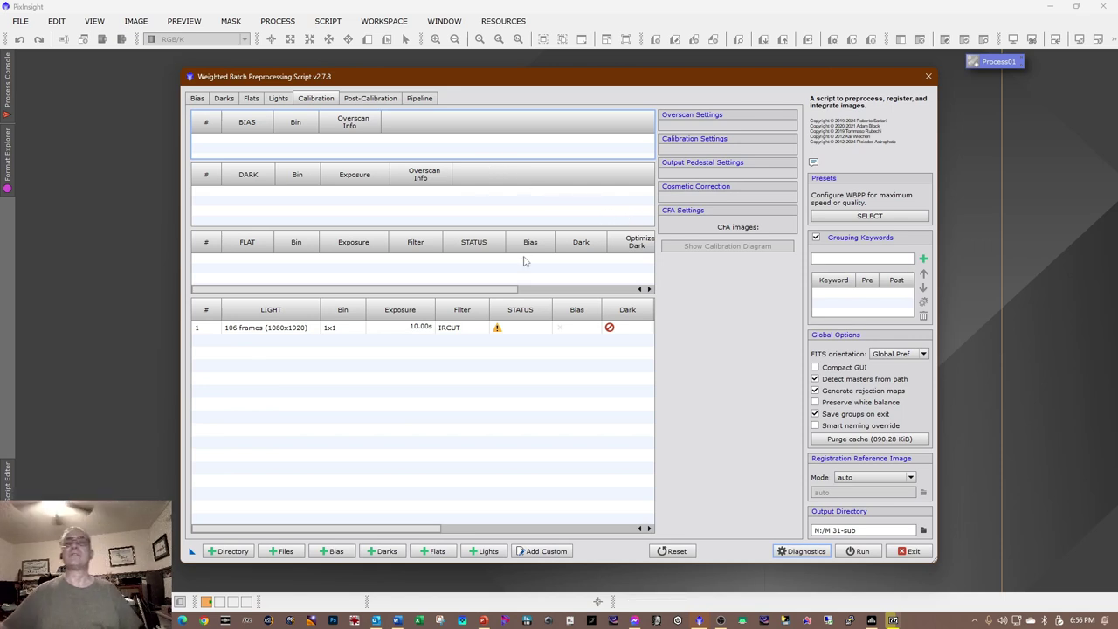
- Reset the preprocessing script to factory-default values, including clearing all file lists and purging the cache
left_click(678, 553)
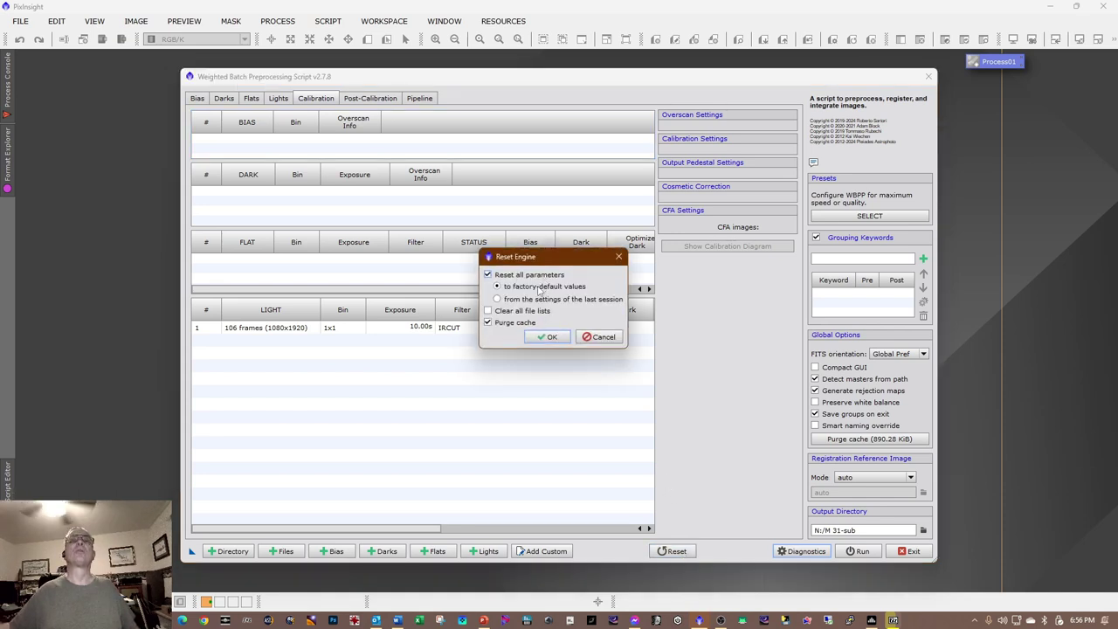
key("space")
left_click(511, 314)
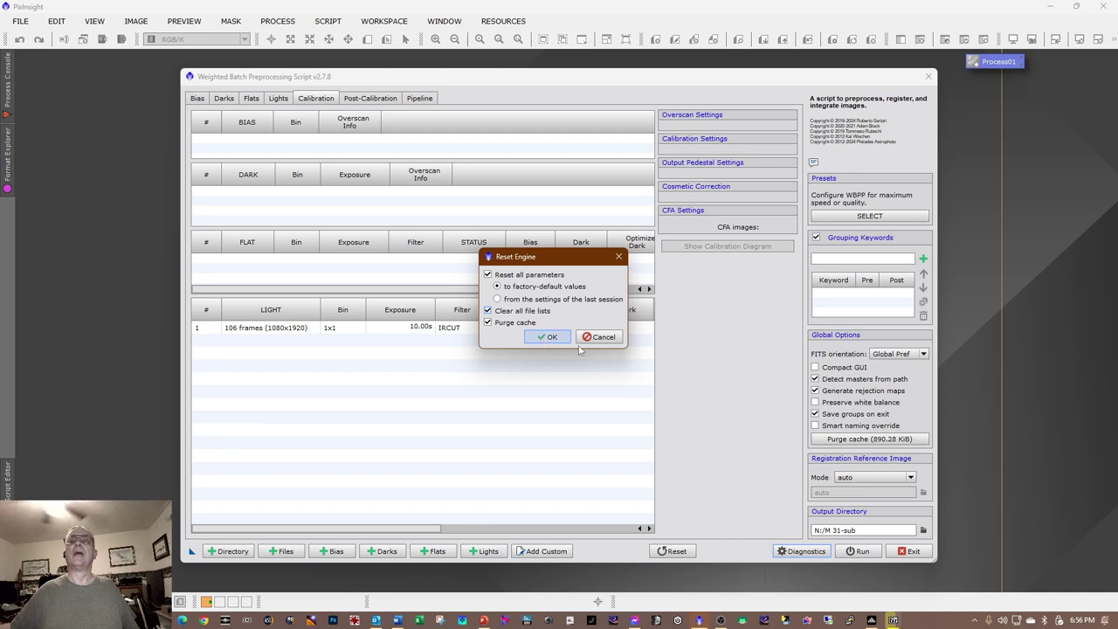
left_click(548, 338)
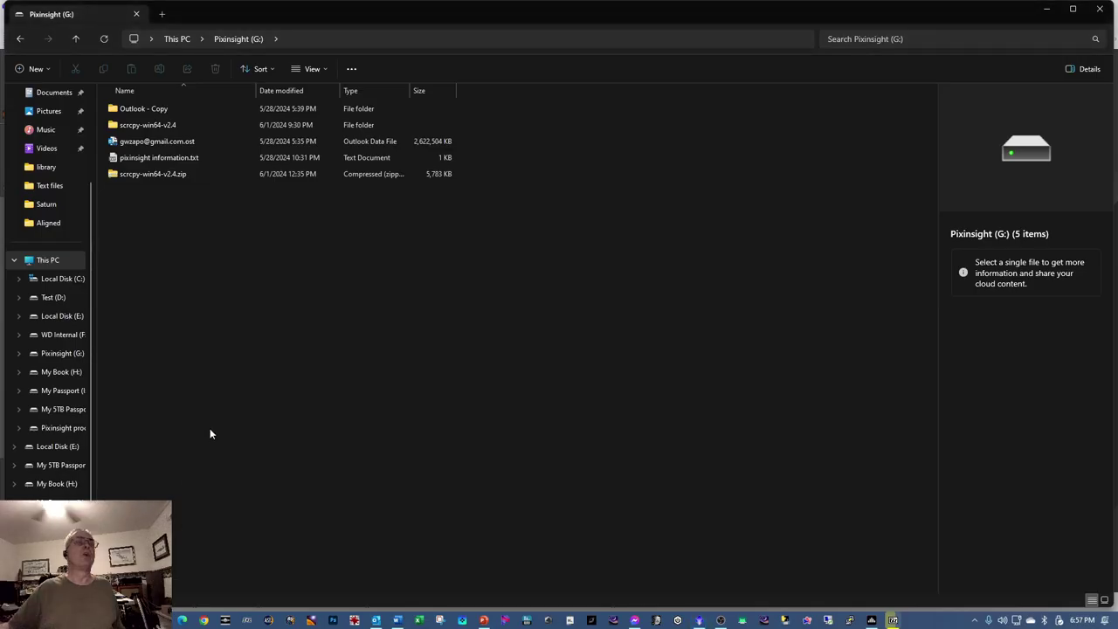
- Open the M 8-sub folder on the Pixinsight processing (N:) drive and look through its light frame files
left_click(48, 256)
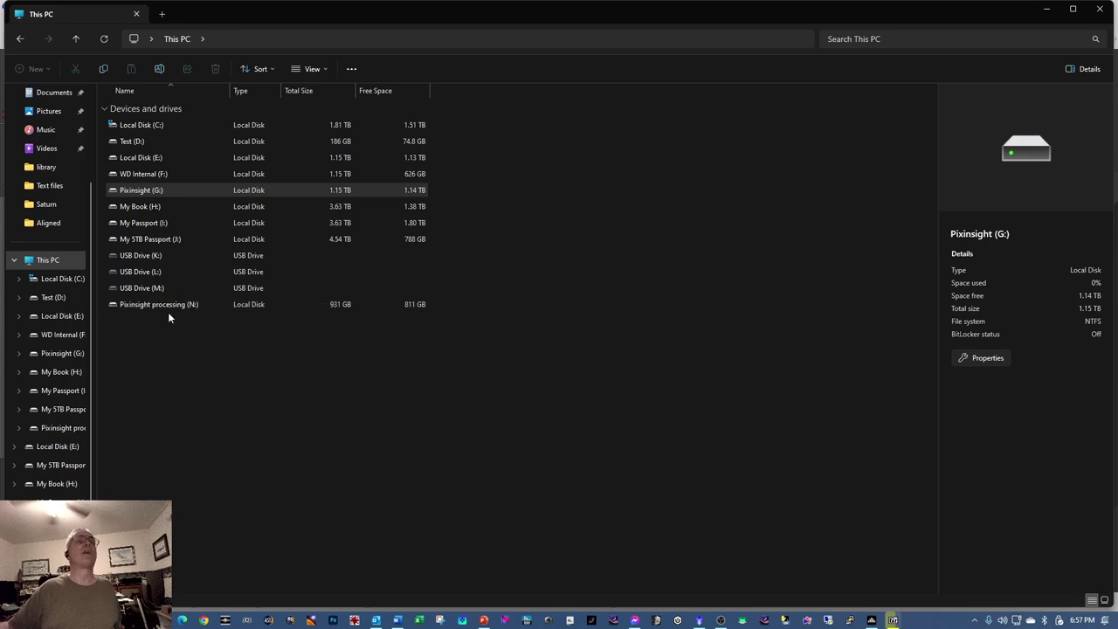
double_click(170, 304)
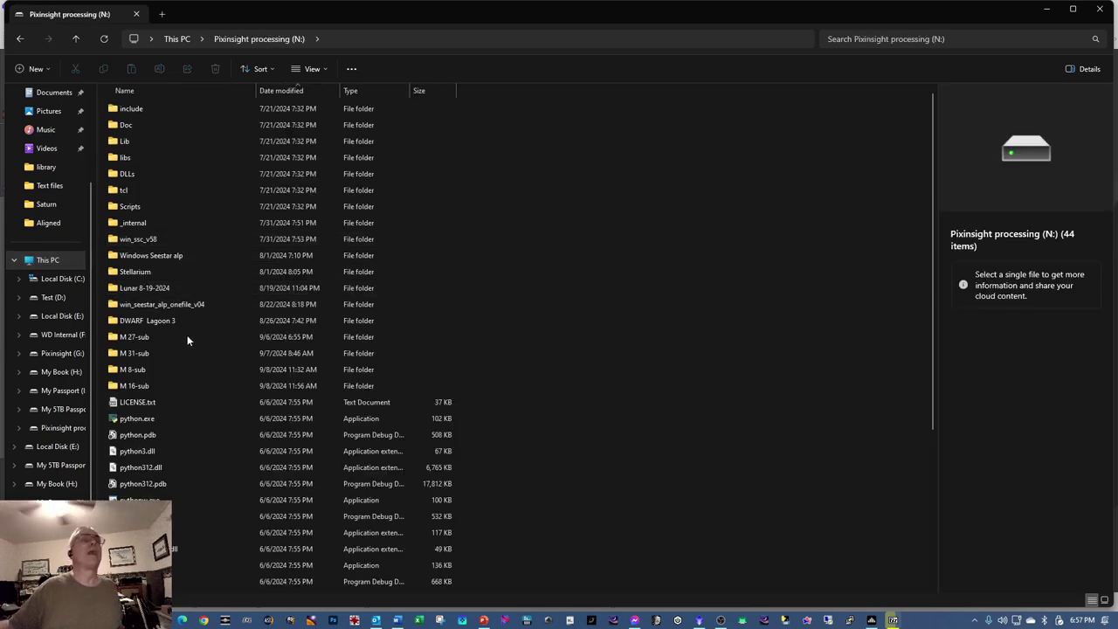
mouse_move(156, 381)
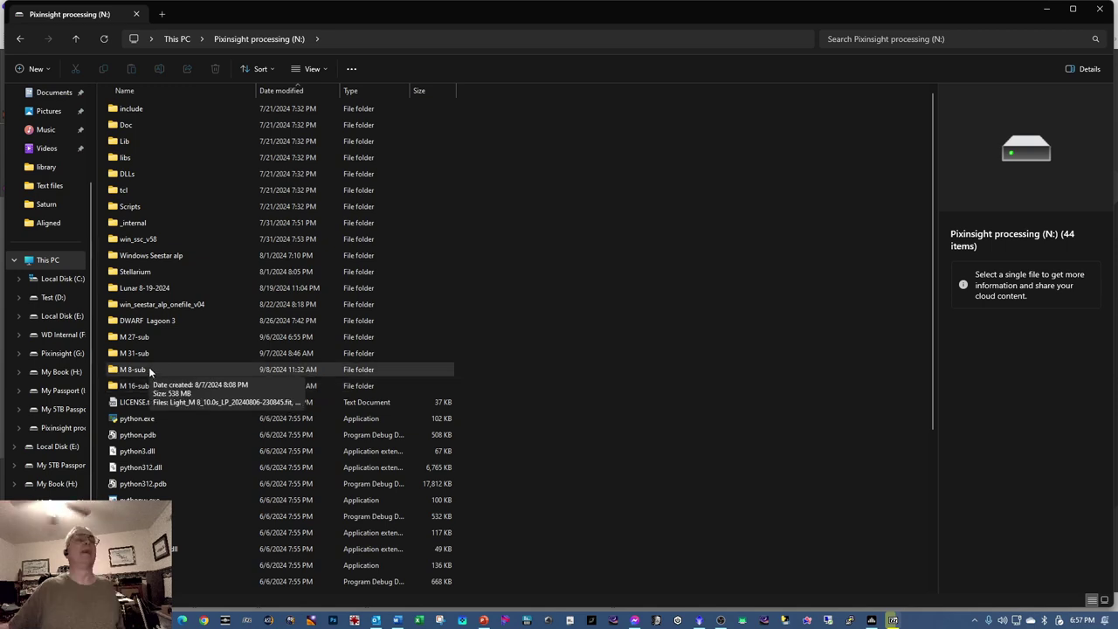
double_click(149, 370)
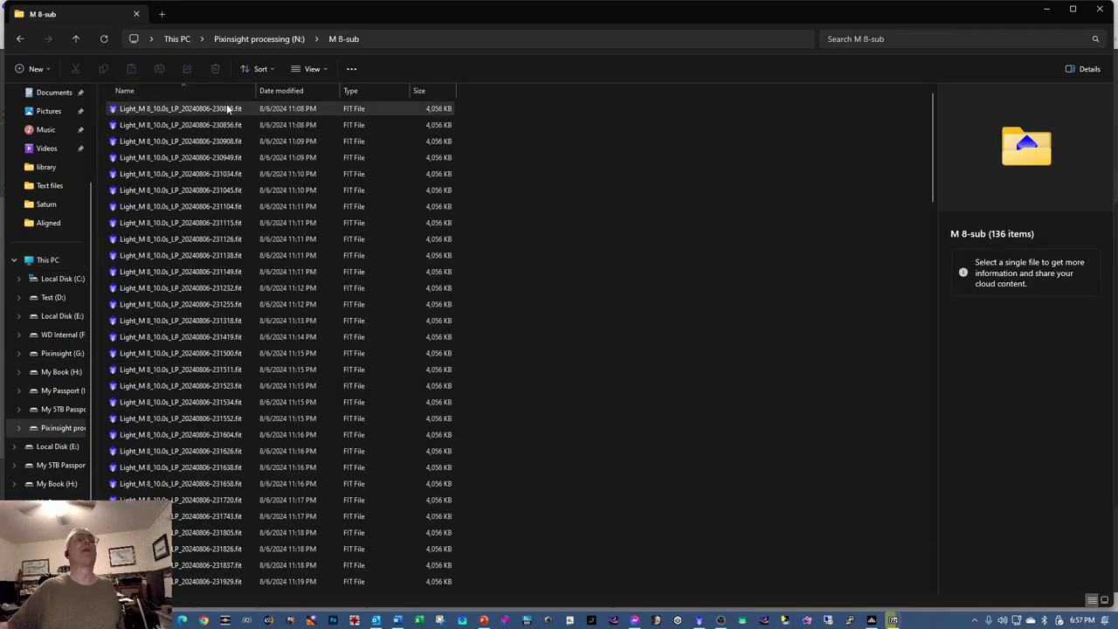
scroll(224, 118, "down", 1)
scroll(220, 130, "down", 3)
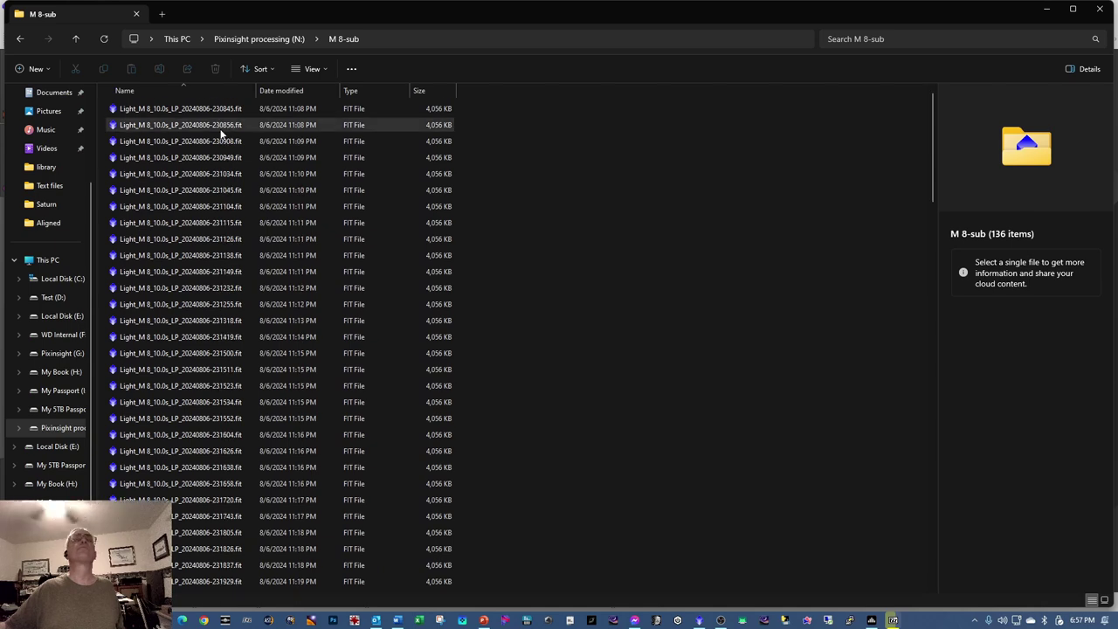
scroll(218, 131, "down", 20)
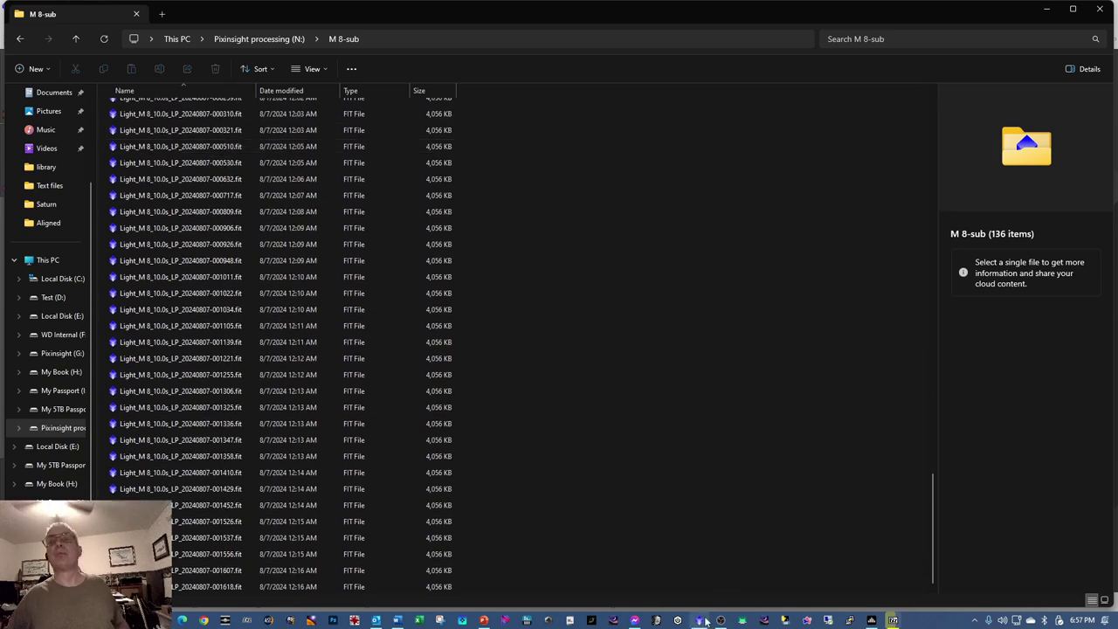
- Switch back to PixInsight and set the script's output directory to the M 8-sub folder on the N: drive
mouse_move(701, 622)
left_click(699, 568)
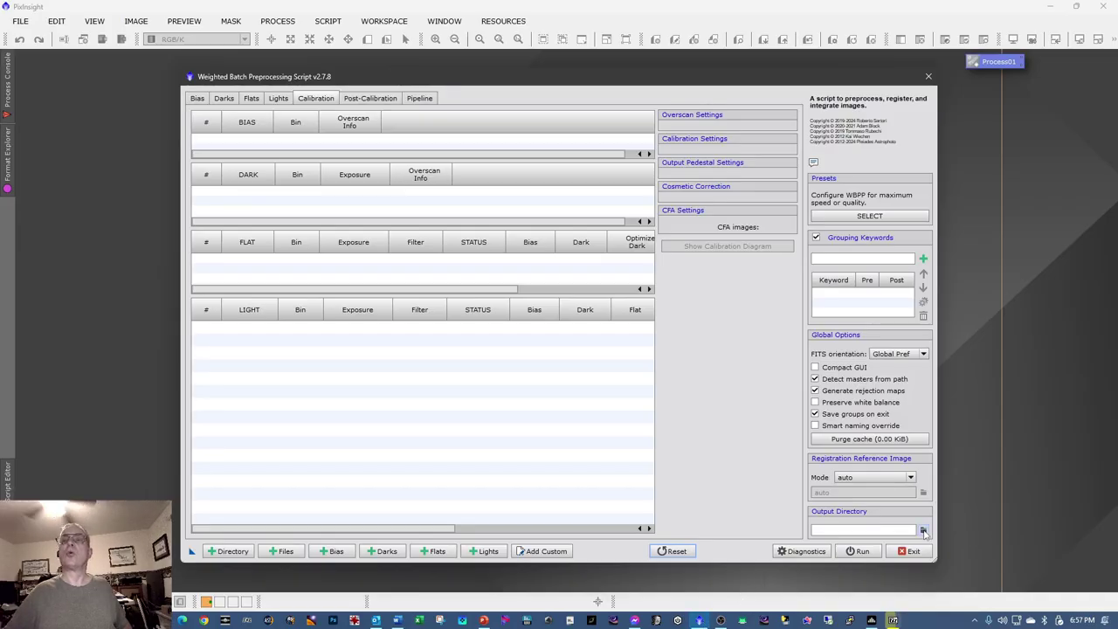
left_click(923, 531)
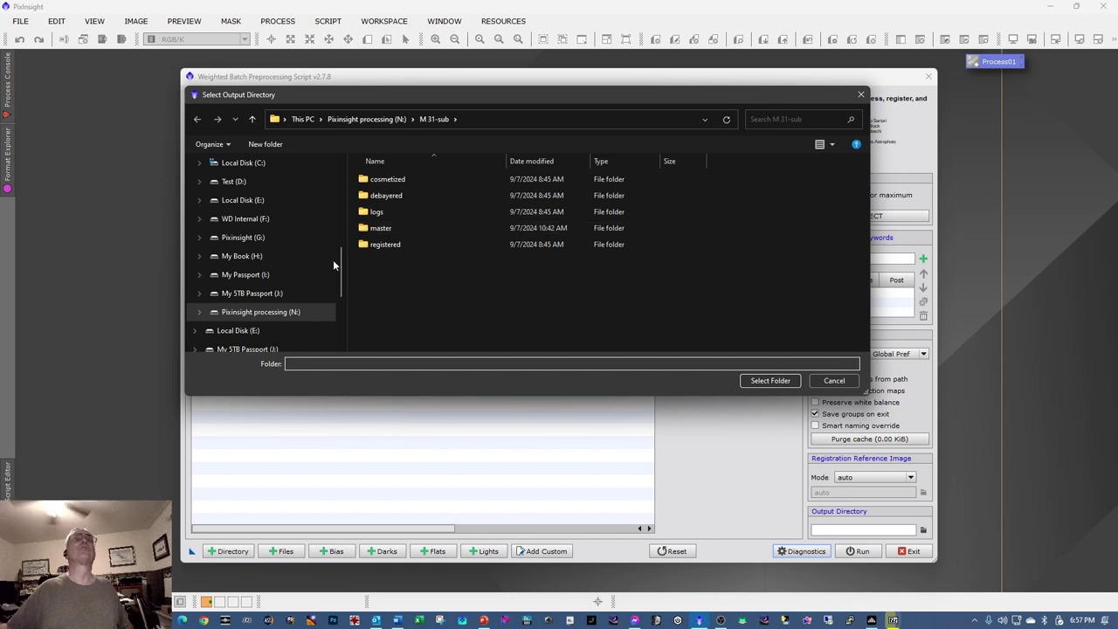
left_click(296, 311)
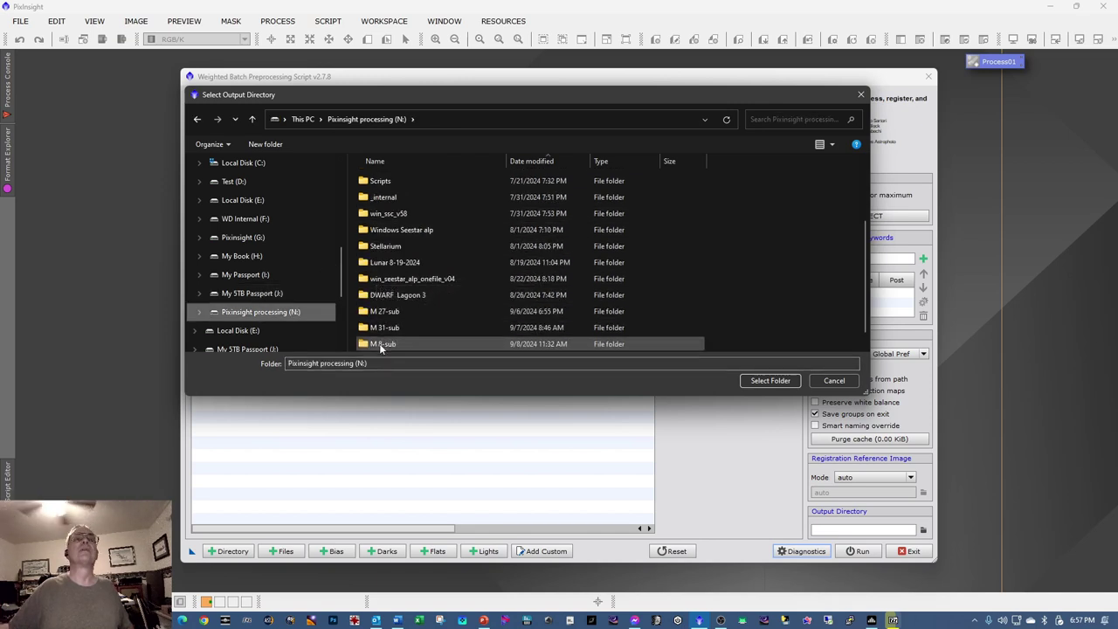
left_click(388, 346)
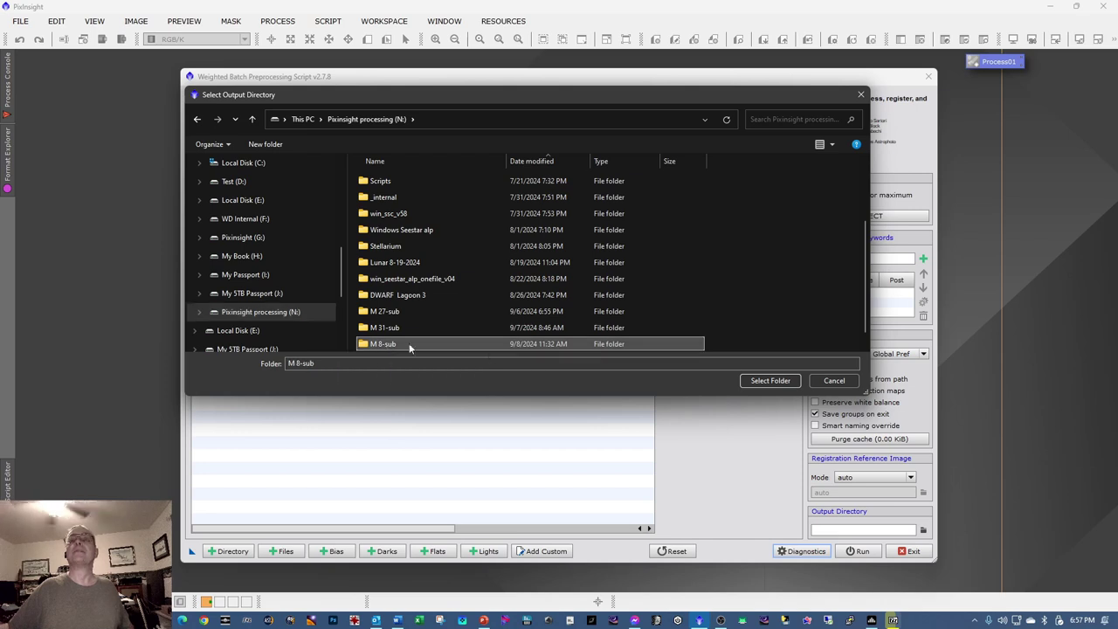
left_click(769, 381)
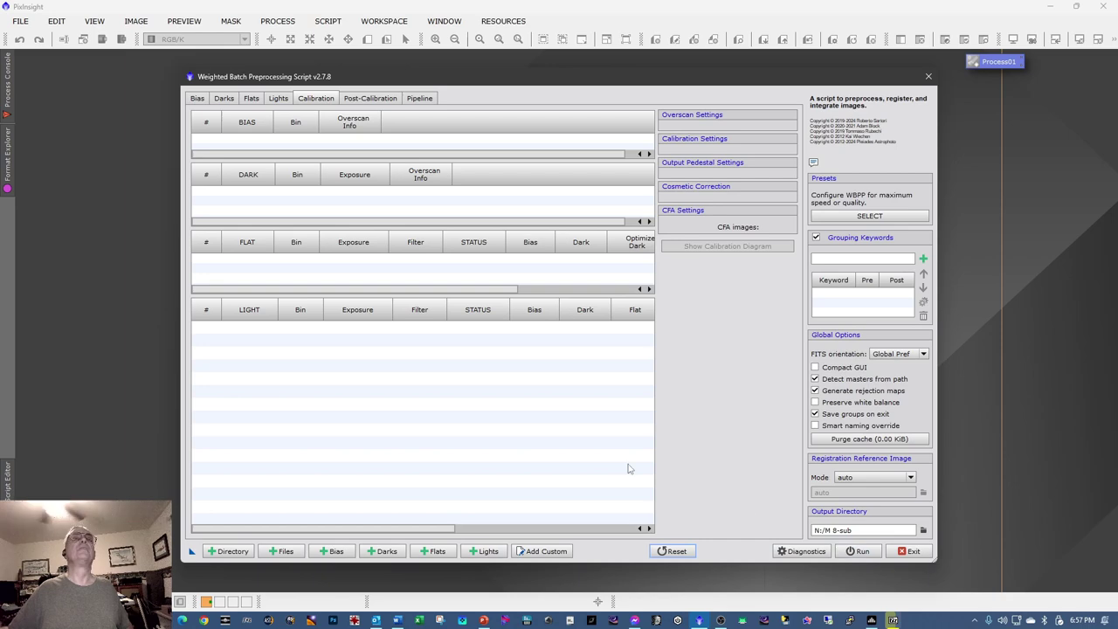
- Add all the FIT files in the N: drive's M 8-sub folder to the script as light frames
left_click(486, 551)
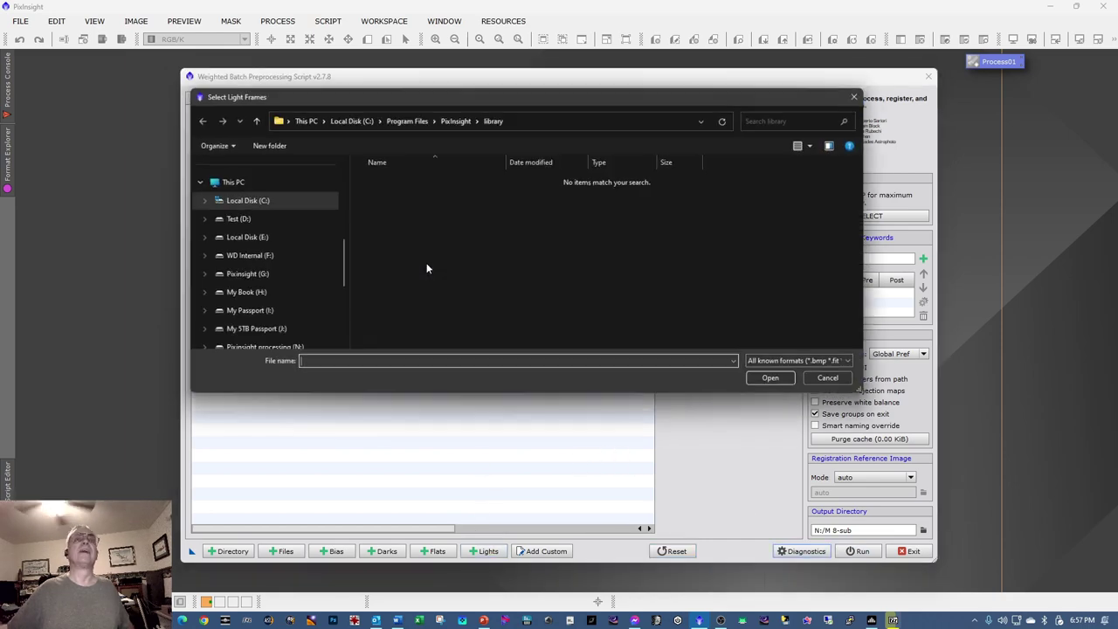
scroll(270, 295, "down", 3)
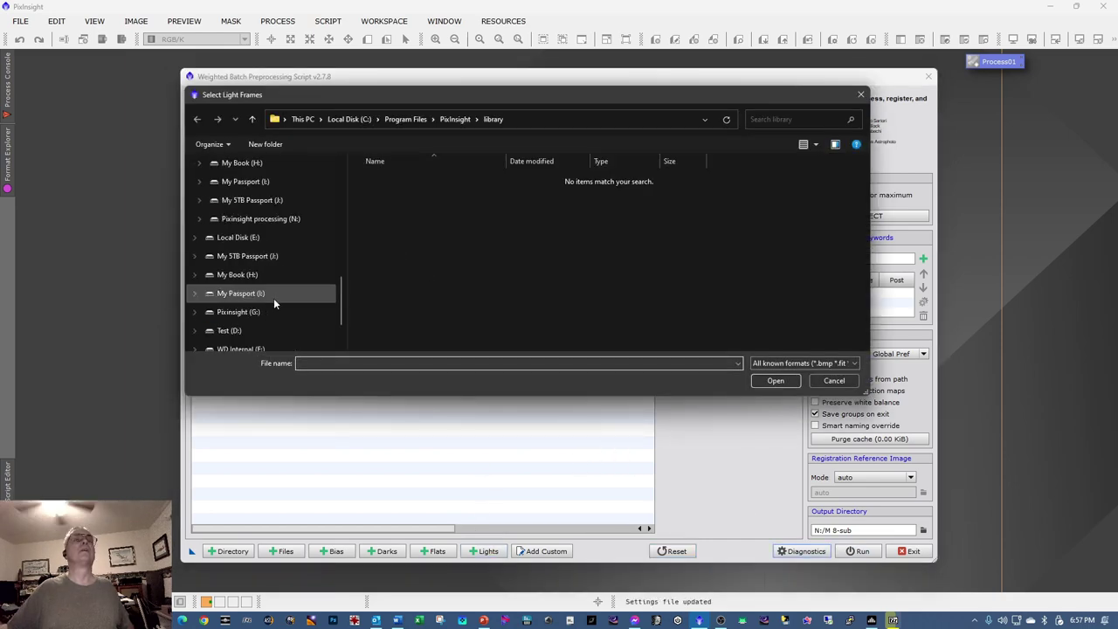
left_click(288, 220)
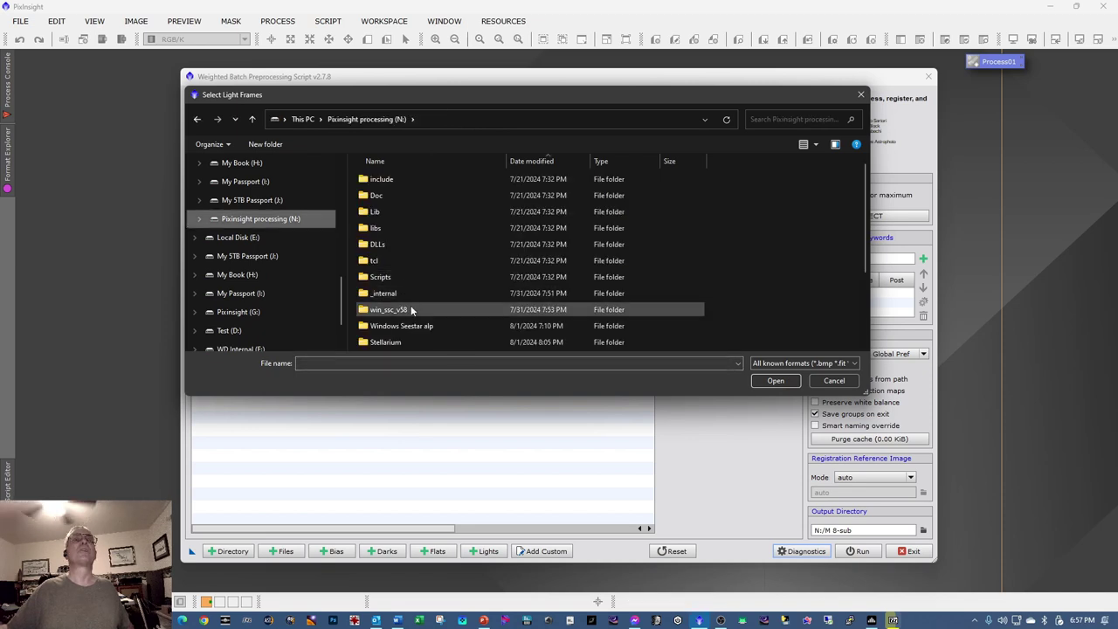
scroll(412, 311, "down", 2)
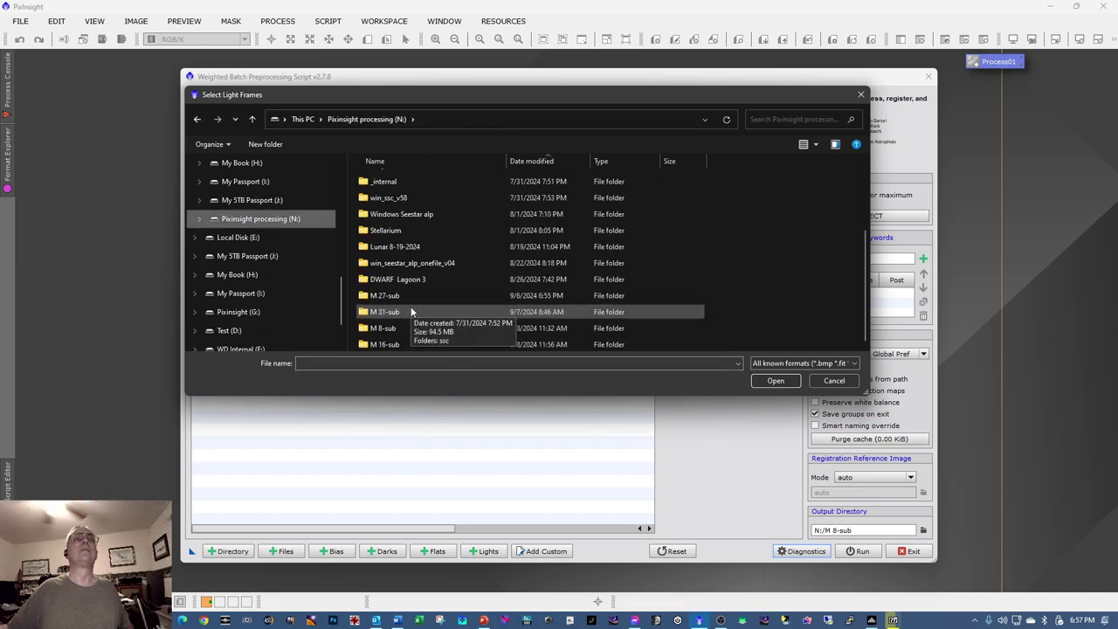
double_click(395, 328)
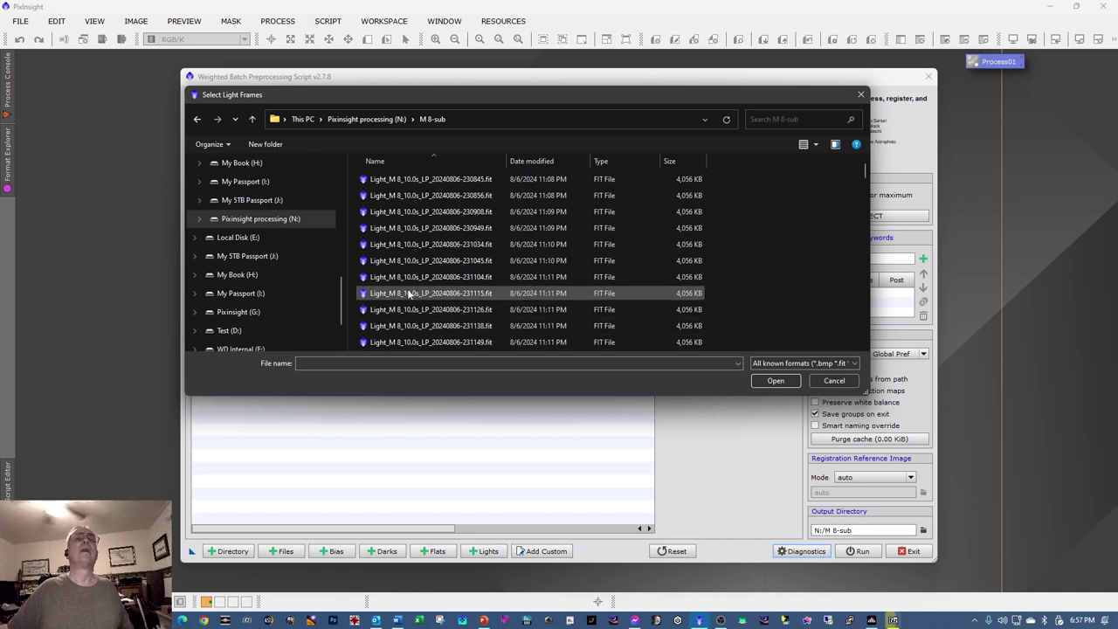
left_click(432, 180)
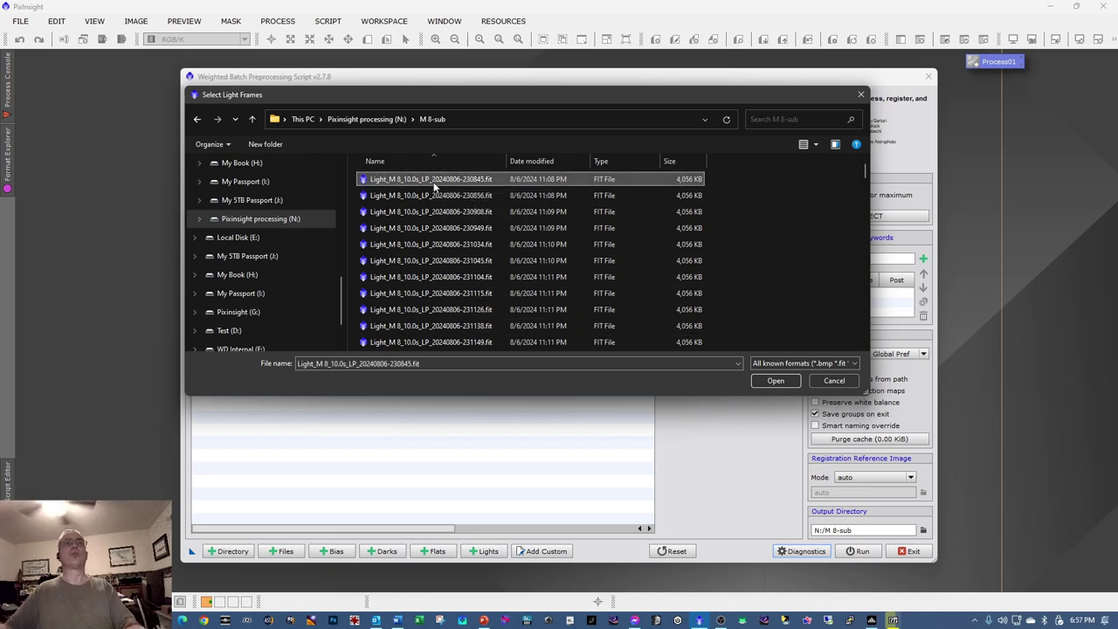
key("ctrl+a")
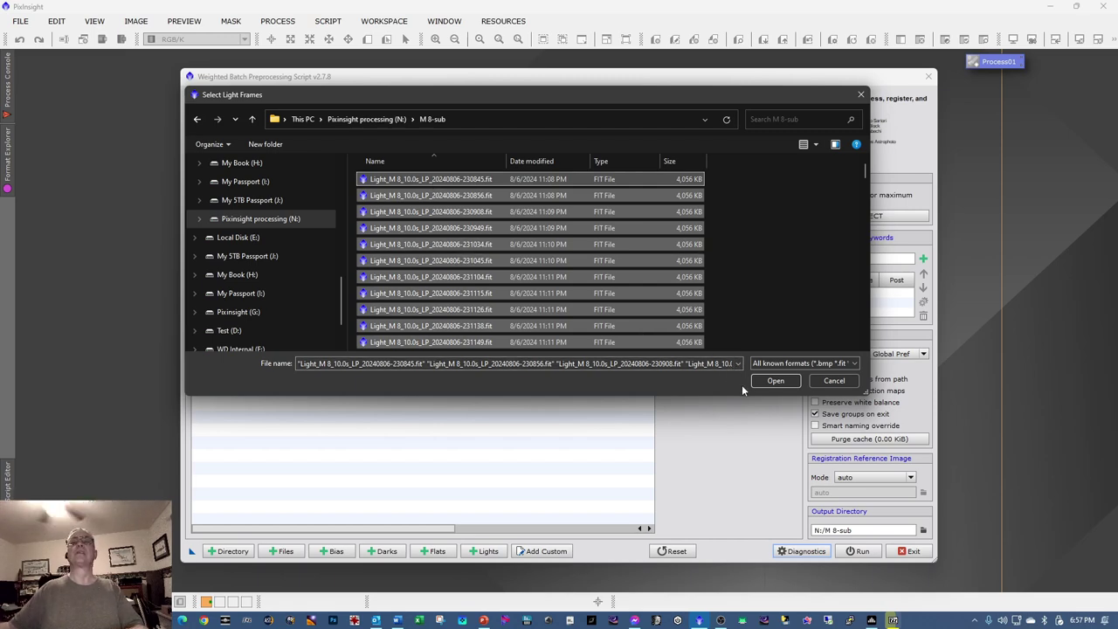
left_click(772, 381)
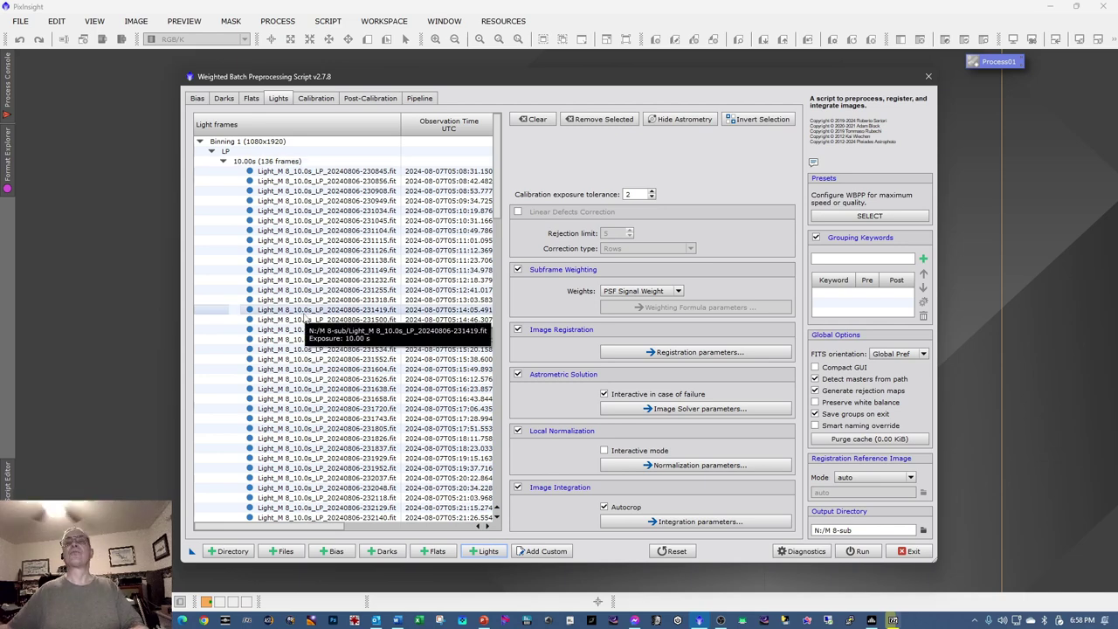
- Turn off dark and flat calibration for the 10-second LP light frame group in the calibration settings
left_click(316, 102)
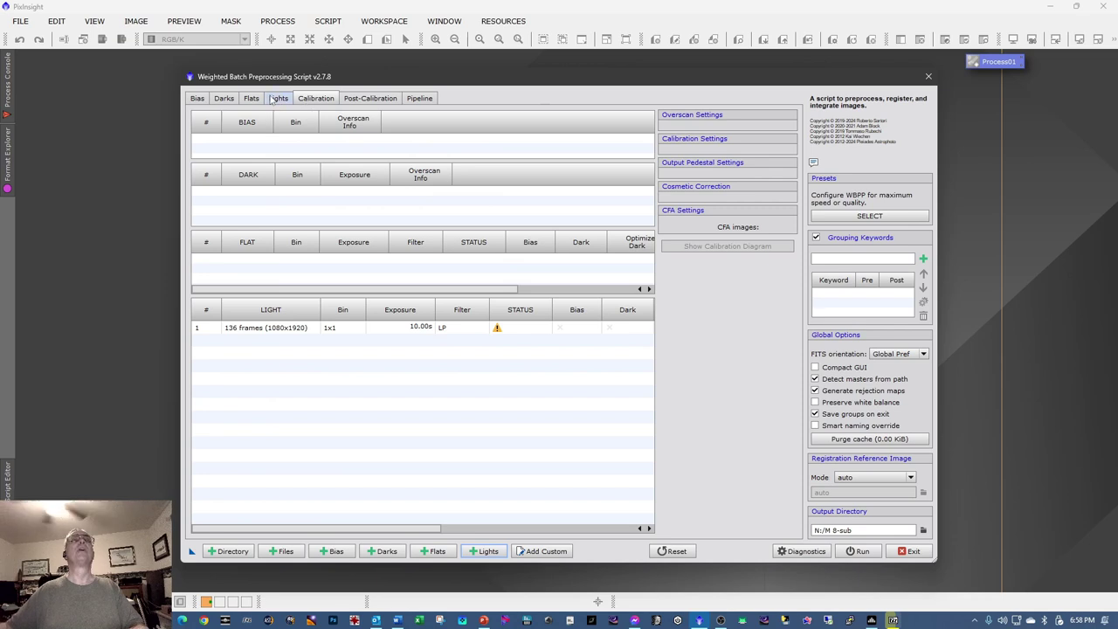
left_click(252, 329)
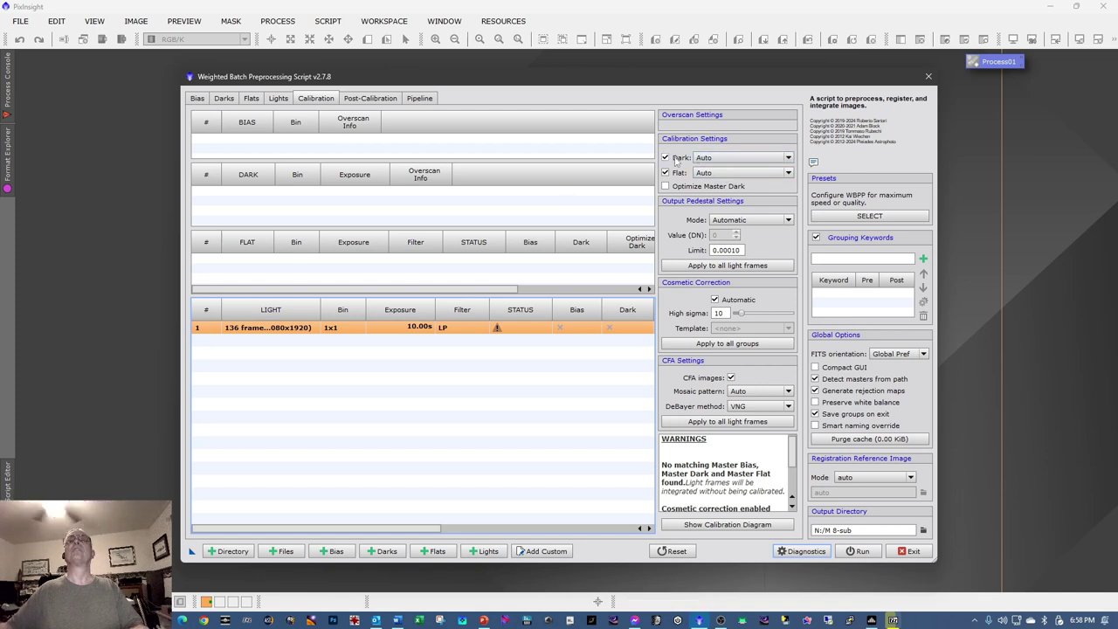
left_click(665, 158)
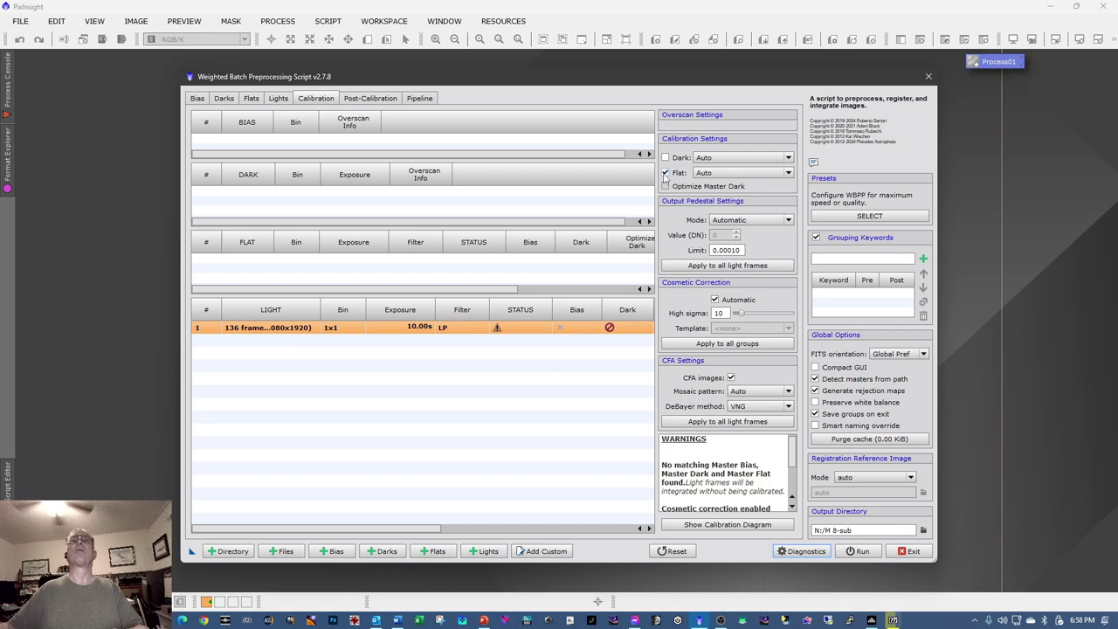
left_click(666, 173)
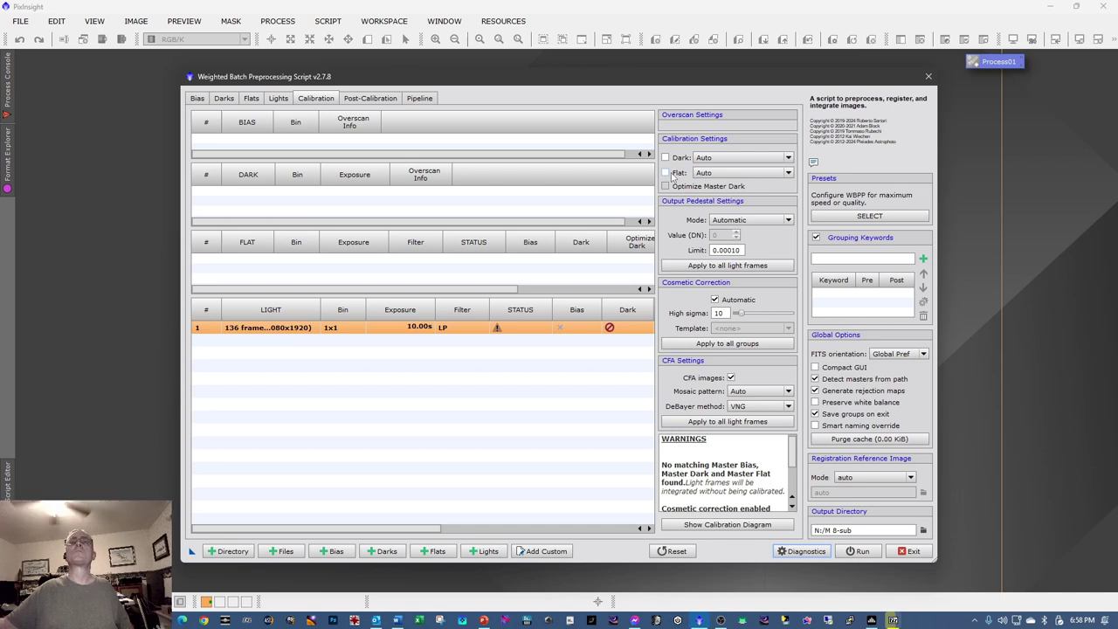
- Replace automatic cosmetic correction with the Process01 template for all groups, and run the preprocessing script
left_click(714, 299)
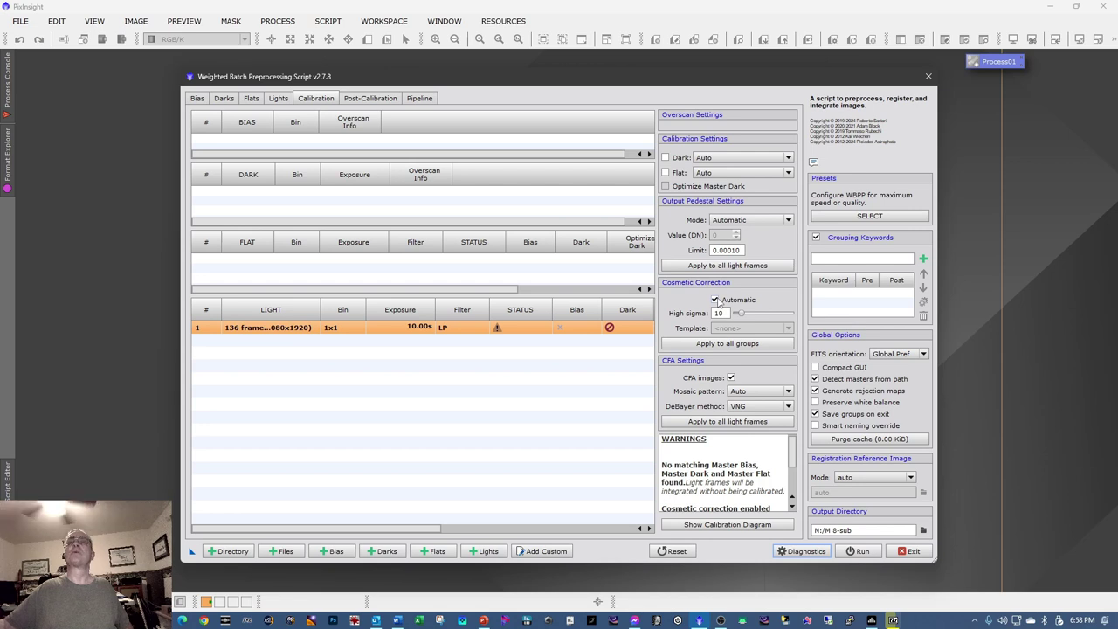
left_click(715, 299)
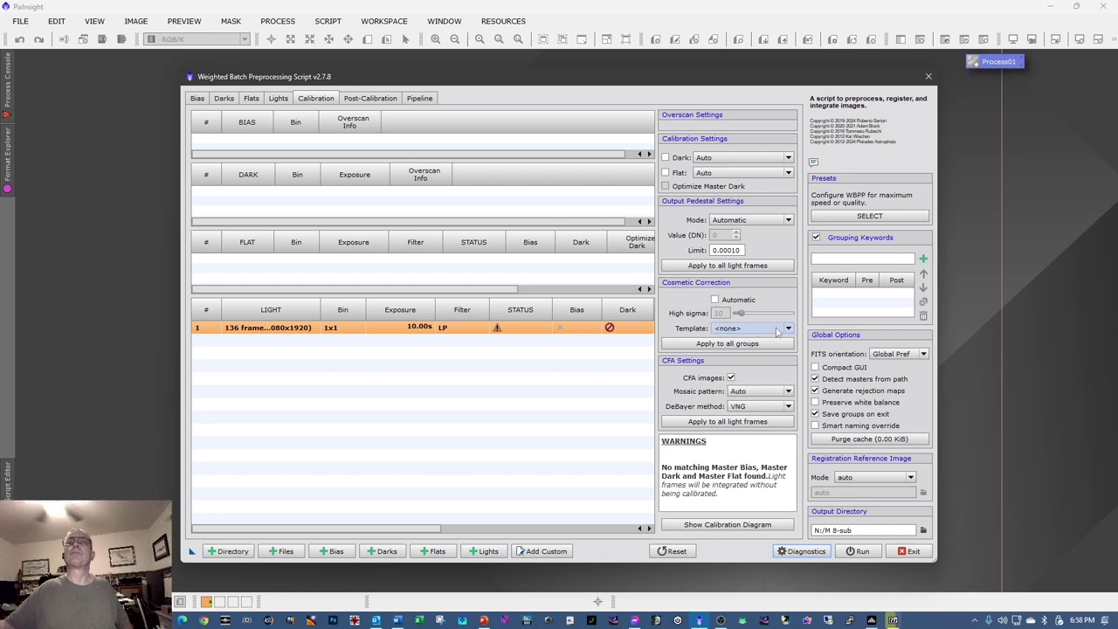
left_click(777, 330)
left_click(748, 346)
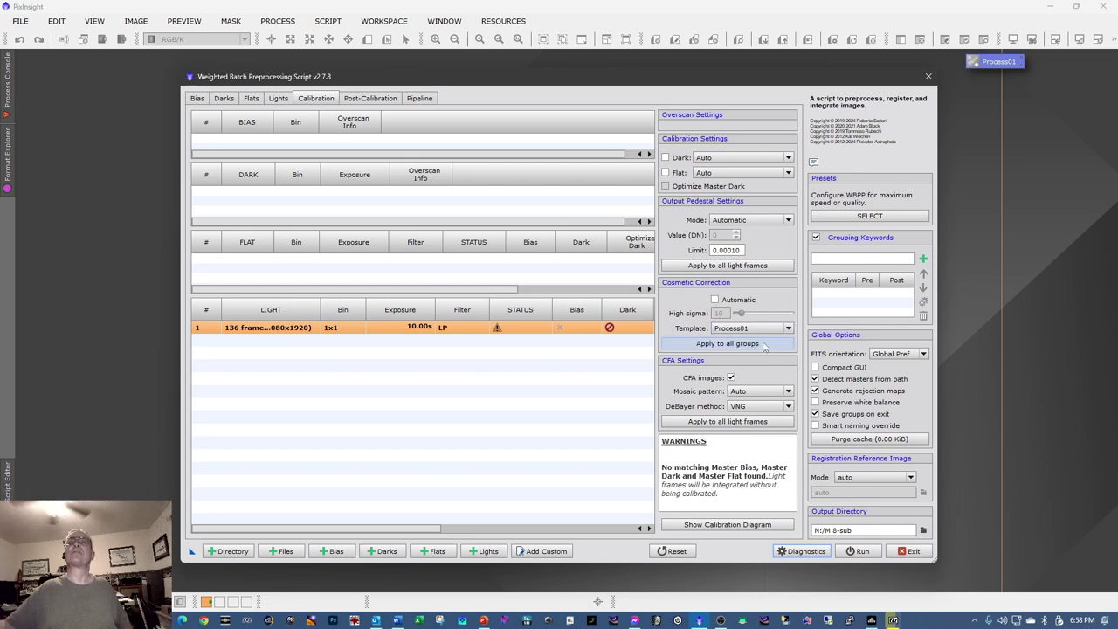
left_click(762, 345)
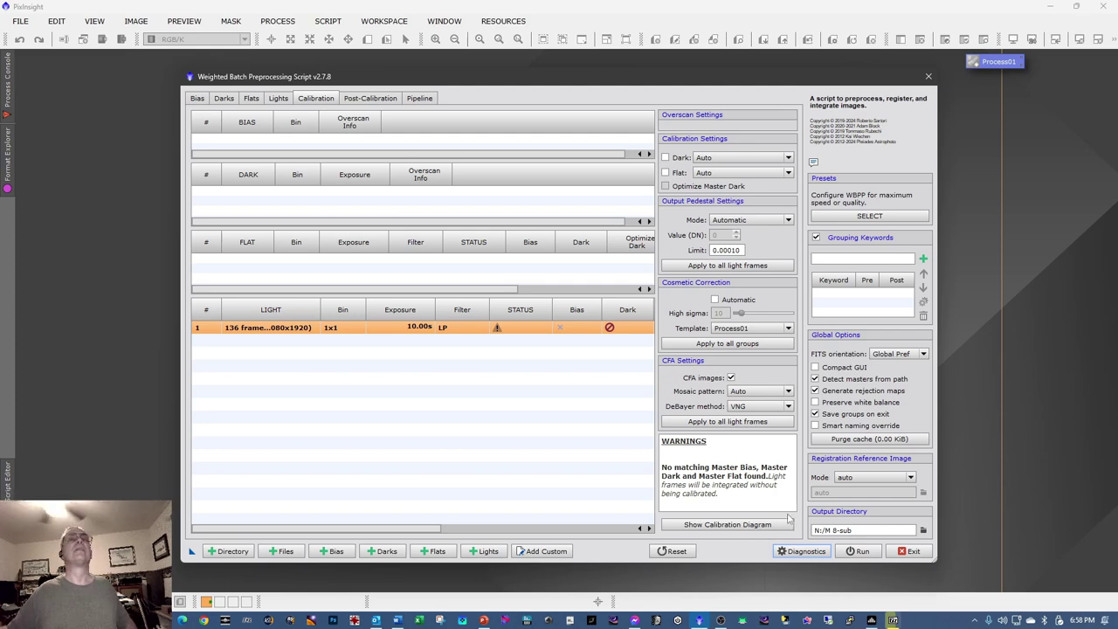
left_click(858, 552)
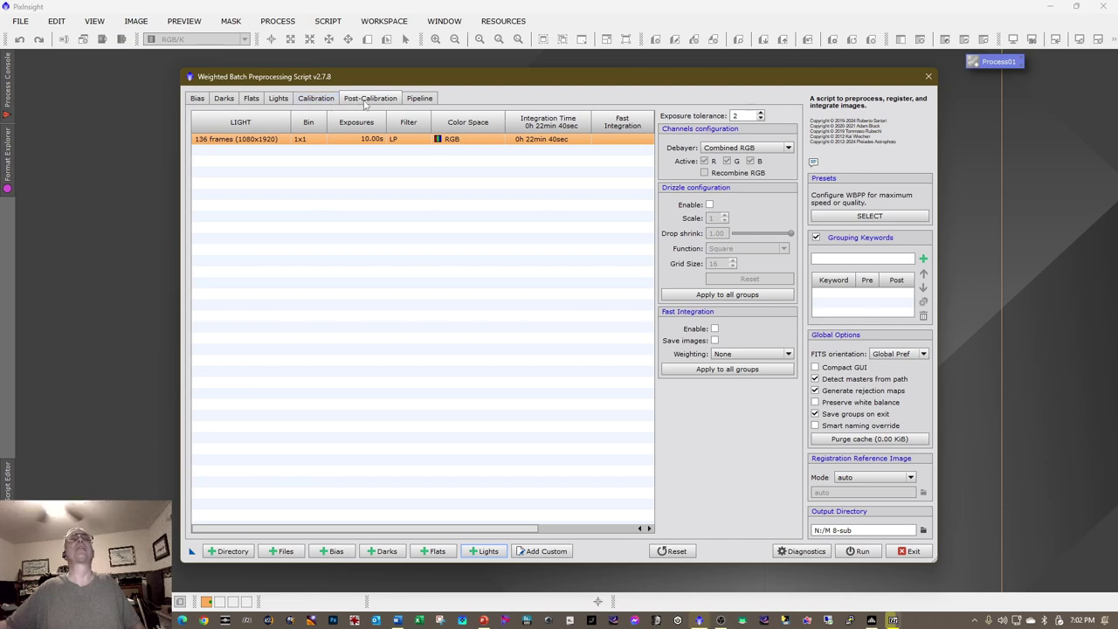
- Enable drizzle for the light frame group and turn off its dark and flat calibration
left_click(709, 205)
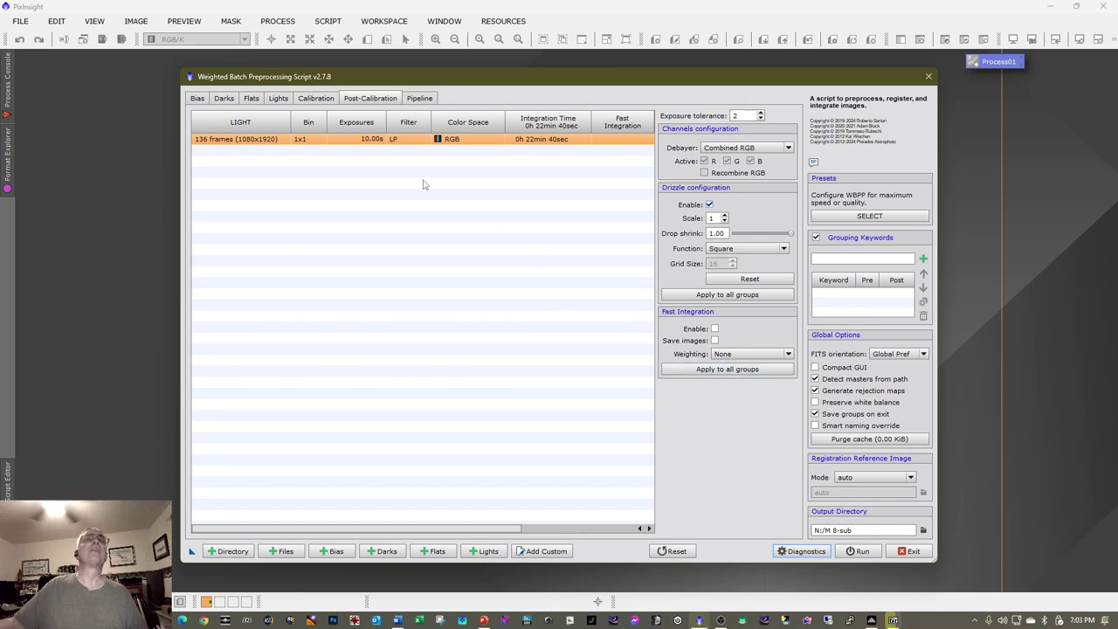
left_click(301, 101)
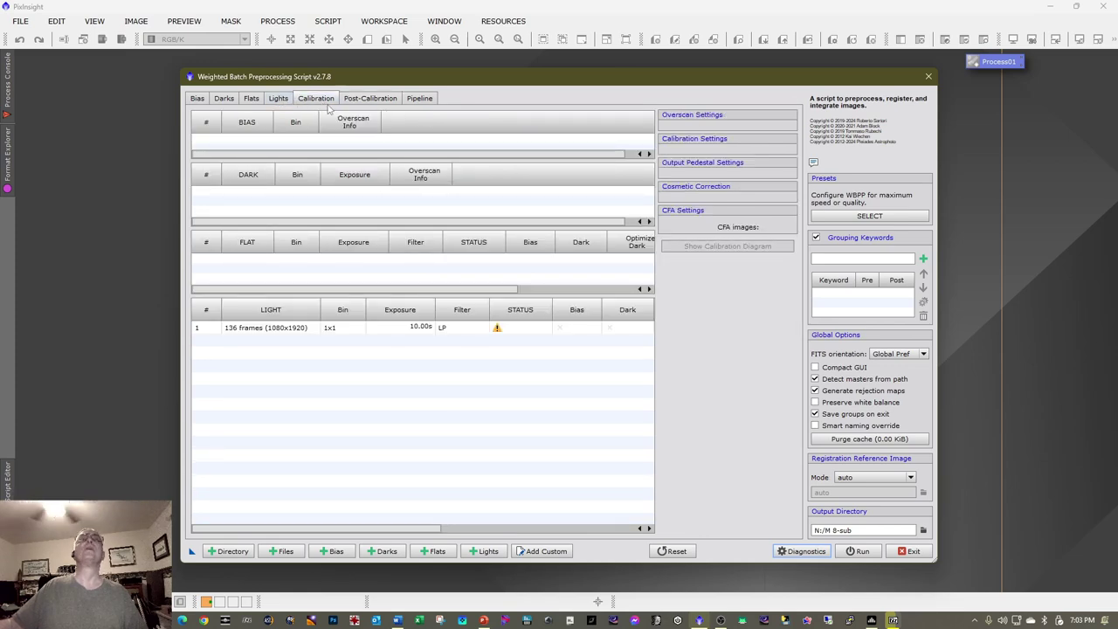
left_click(280, 100)
left_click(311, 100)
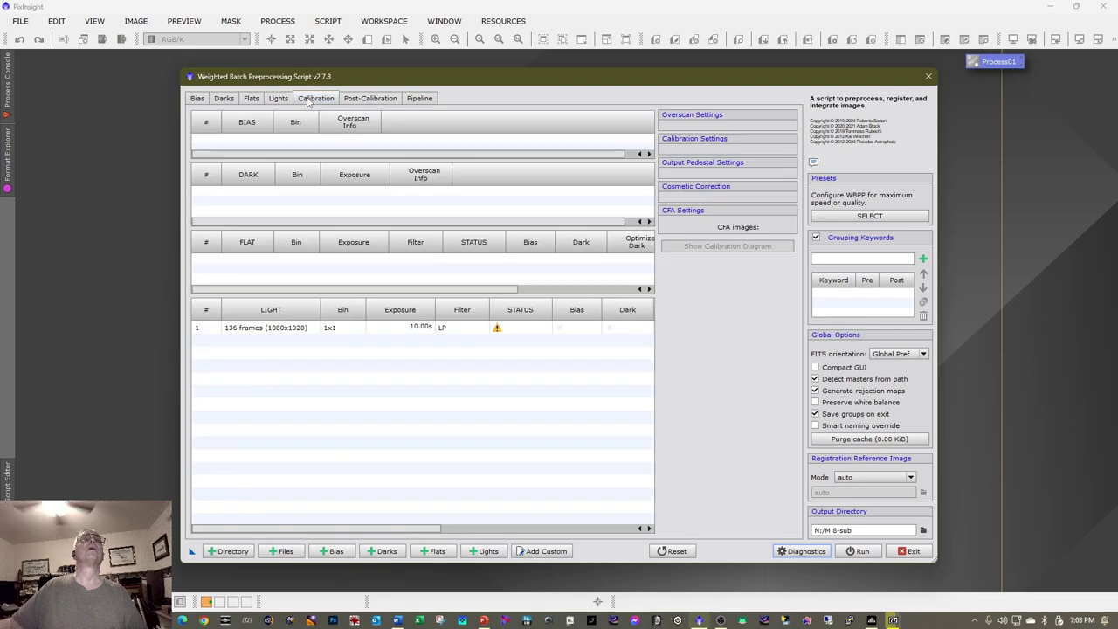
left_click(269, 328)
left_click(664, 157)
left_click(665, 173)
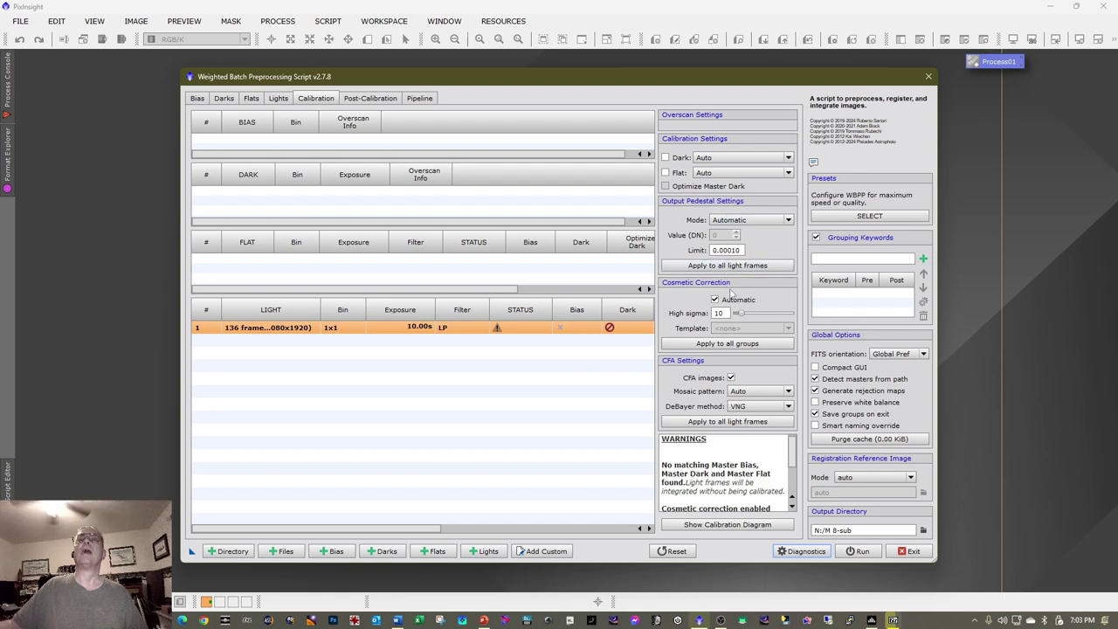
- Turn off automatic cosmetic correction for the light frame group and use Process01 as its template
left_click(716, 301)
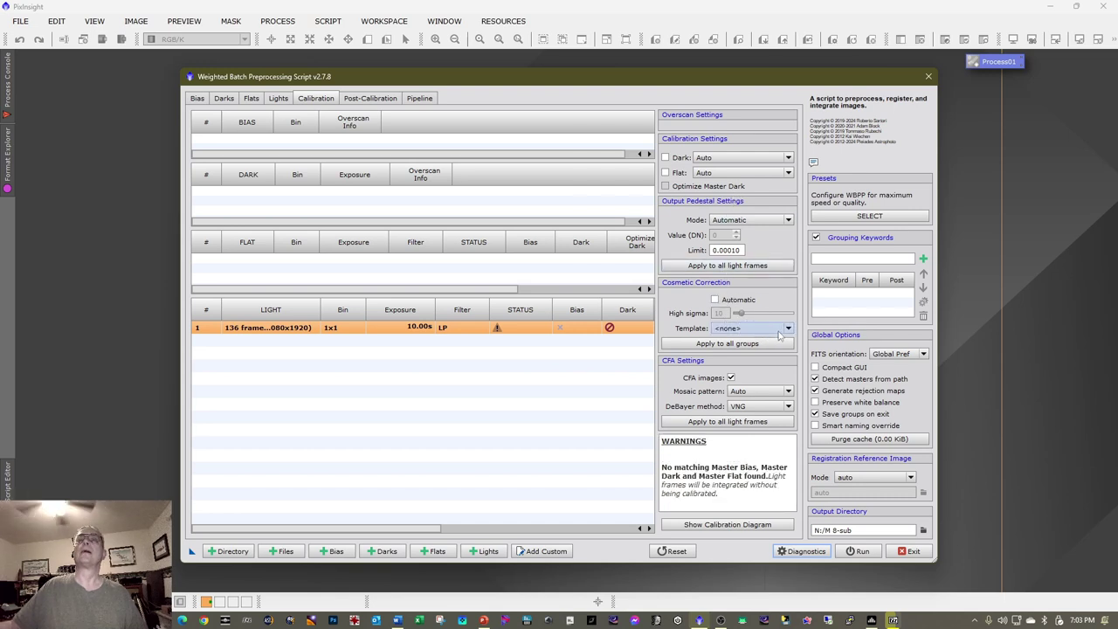
left_click(780, 334)
left_click(756, 347)
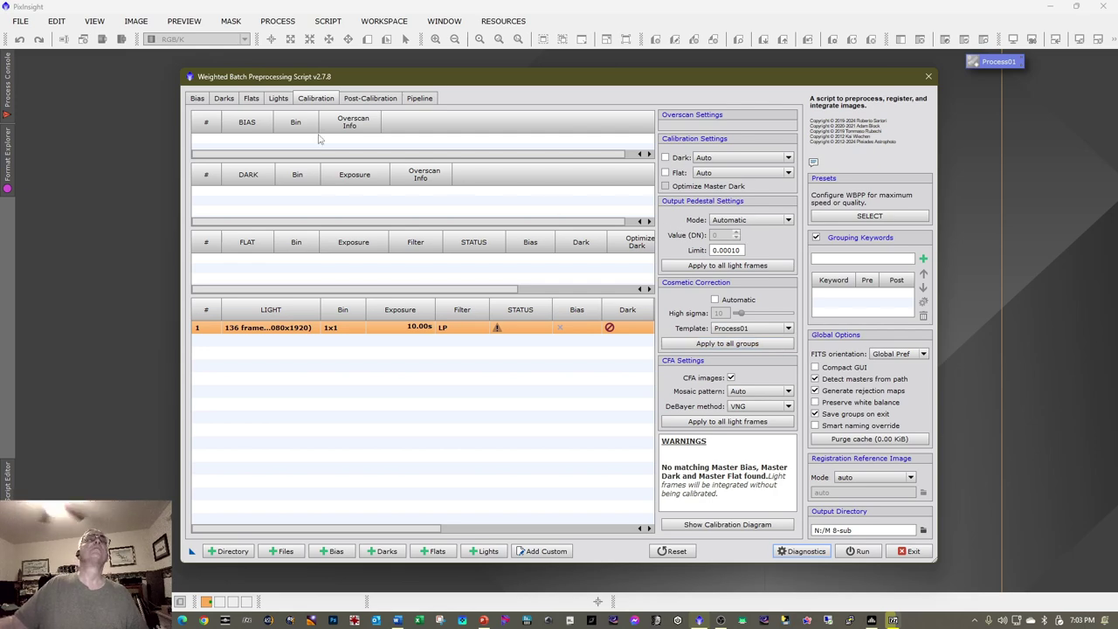
- Review the light frame, calibration and post-calibration settings, and run the preprocessing script
left_click(277, 98)
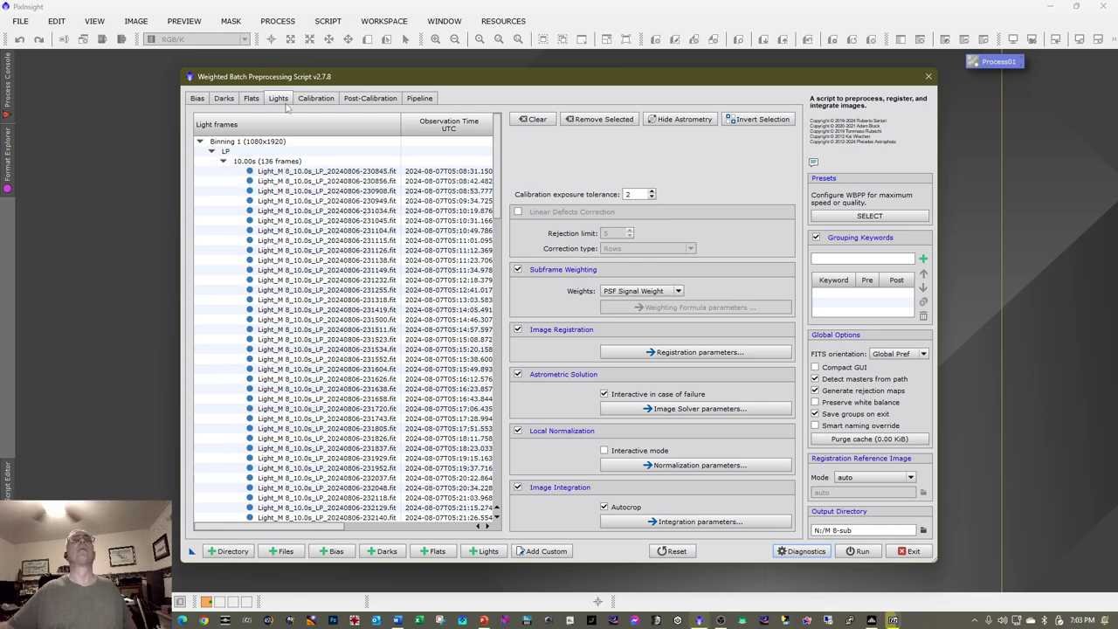
left_click(312, 101)
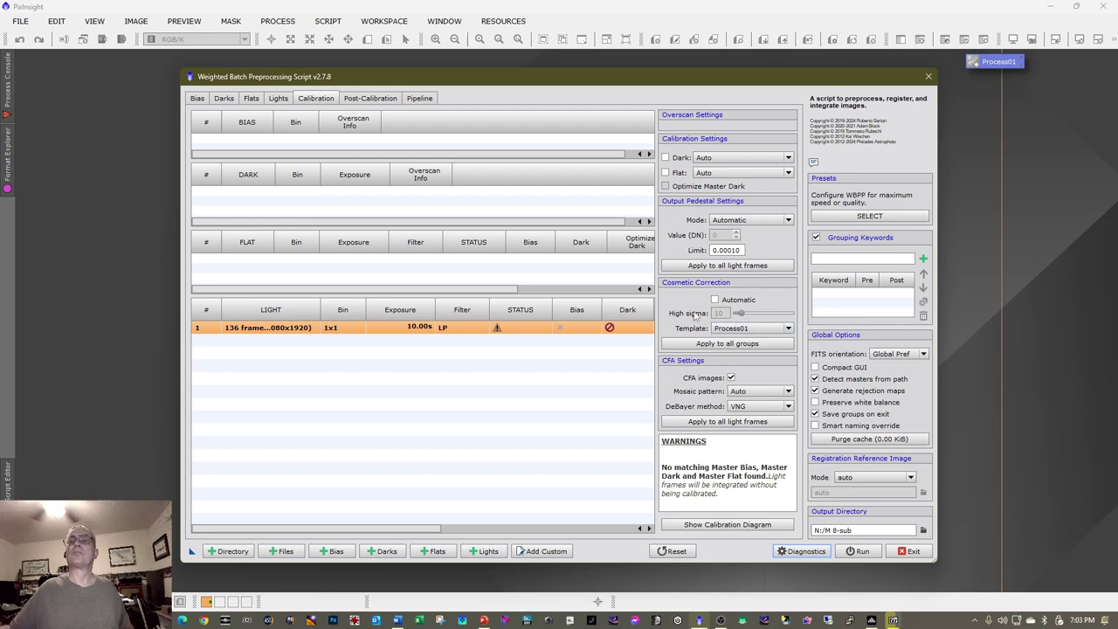
mouse_move(696, 318)
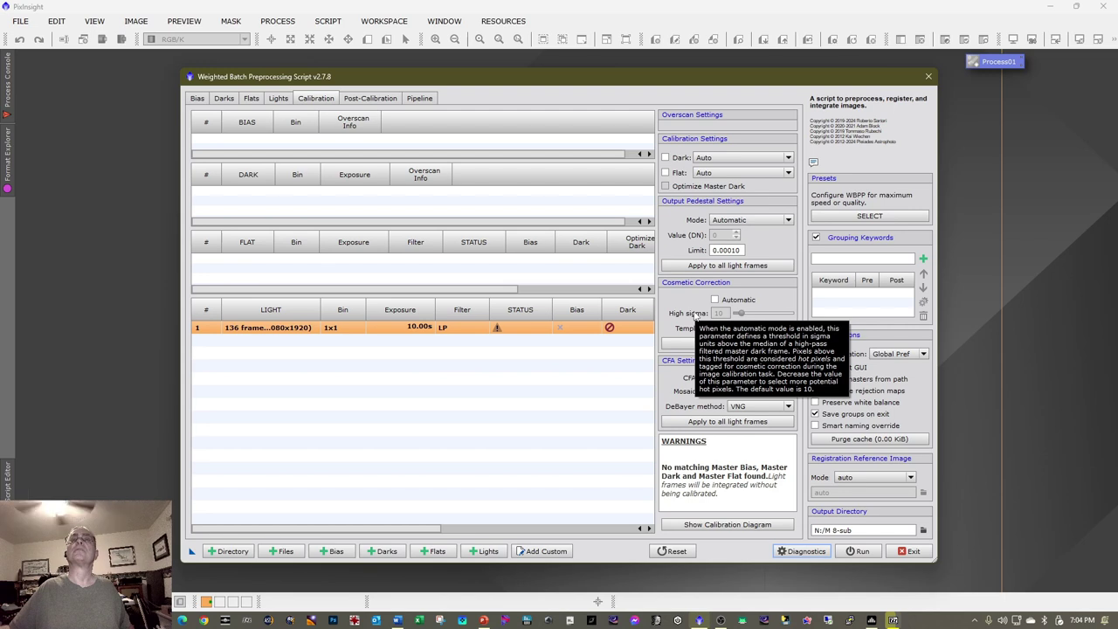
left_click(370, 98)
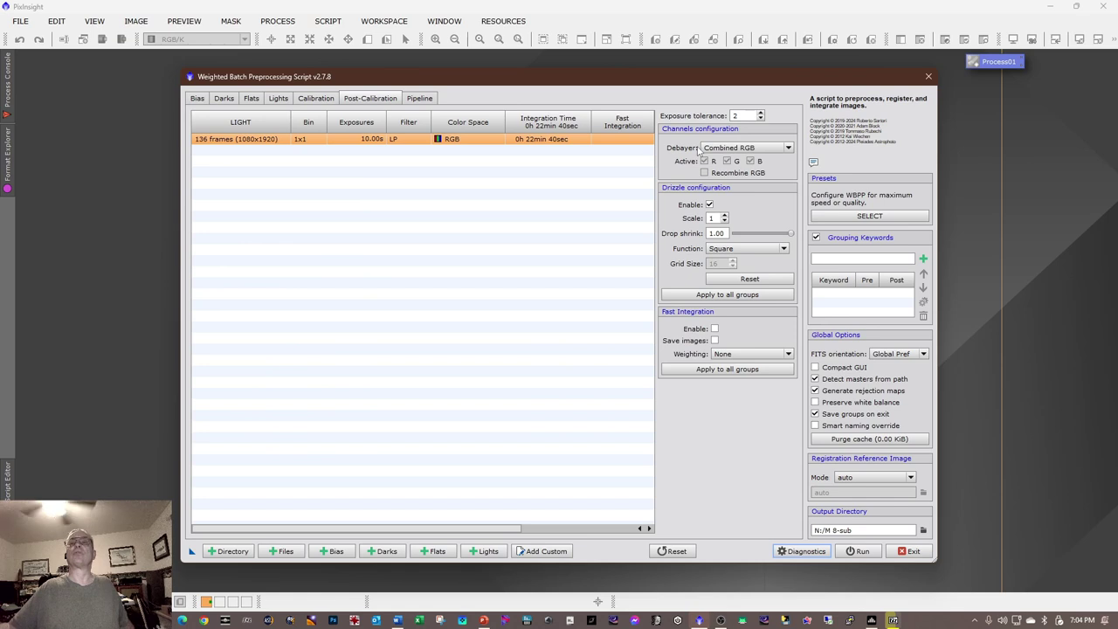
mouse_move(698, 153)
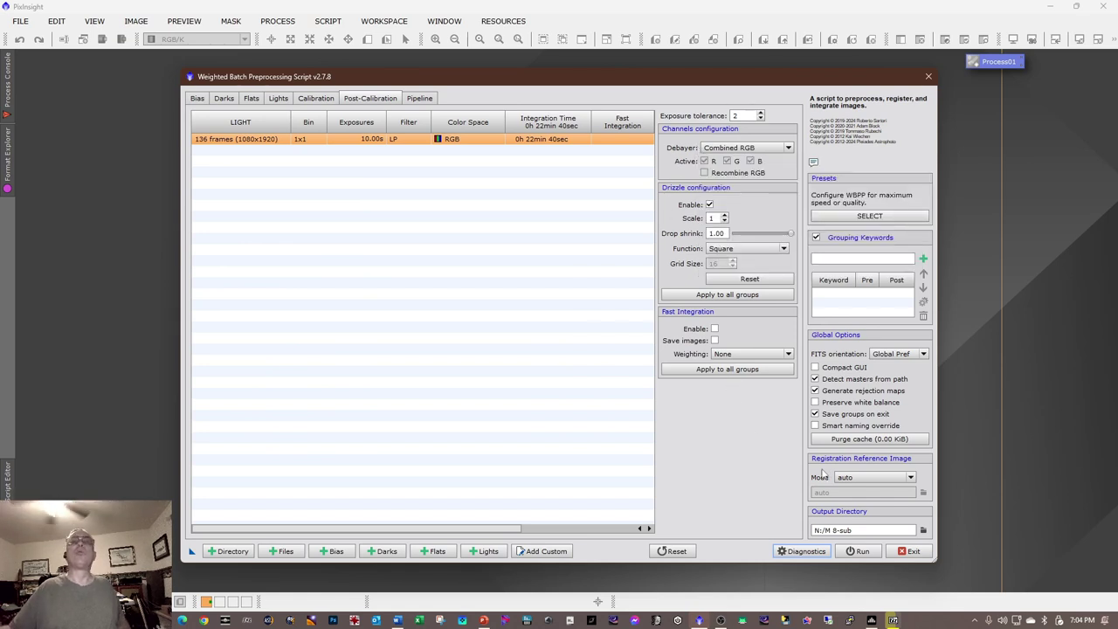
left_click(856, 553)
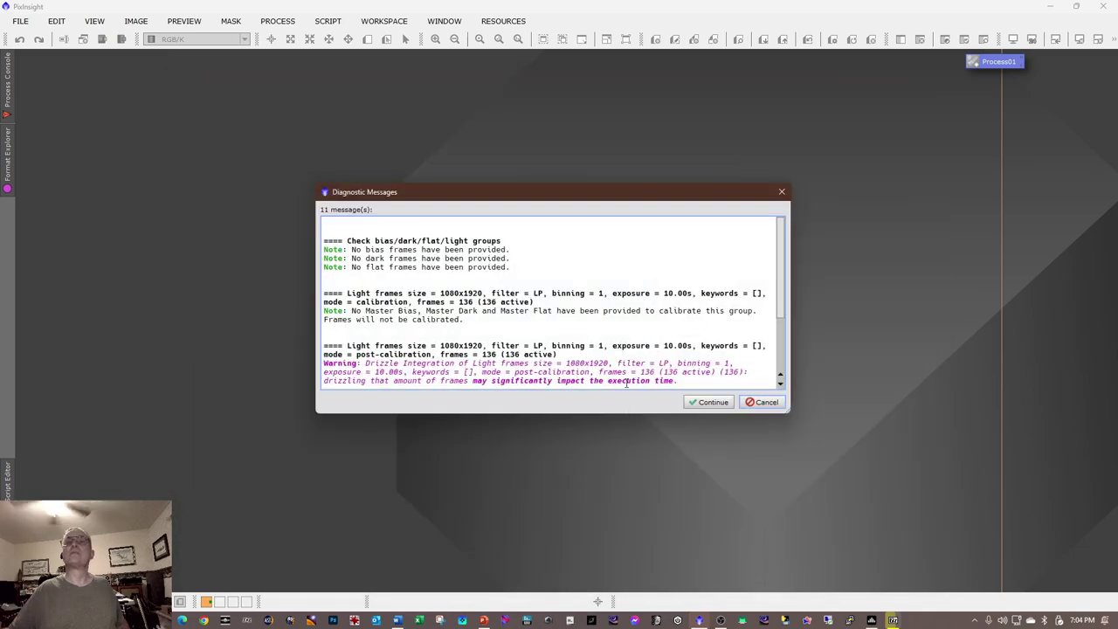
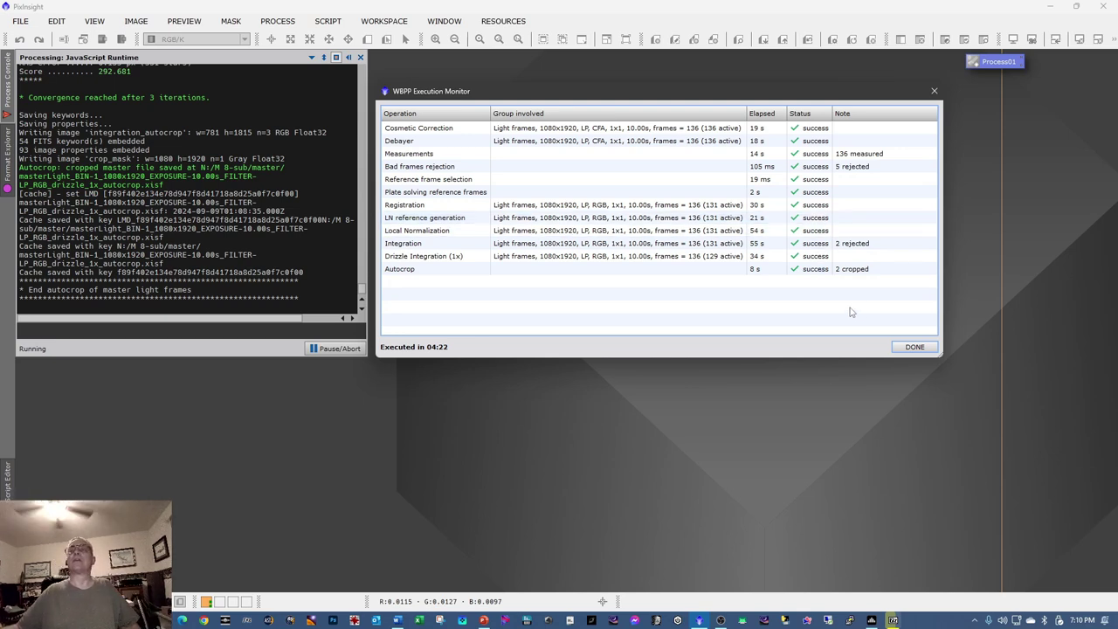
- Dismiss the execution monitor and the smart report, and exit the Weighted Batch Preprocessing script
left_click(913, 347)
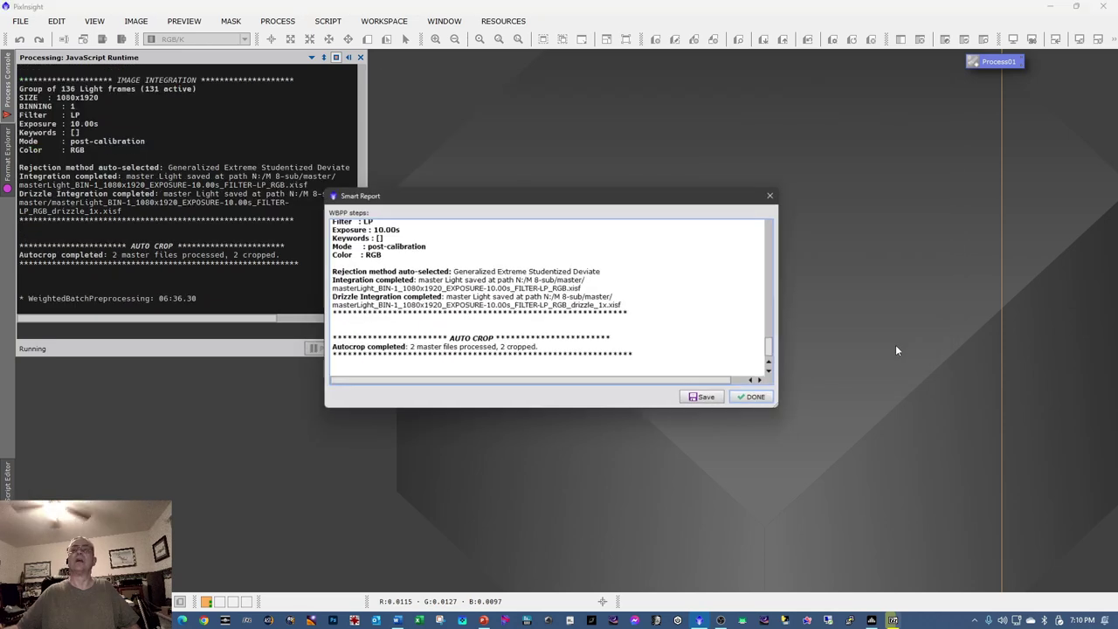
left_click(766, 403)
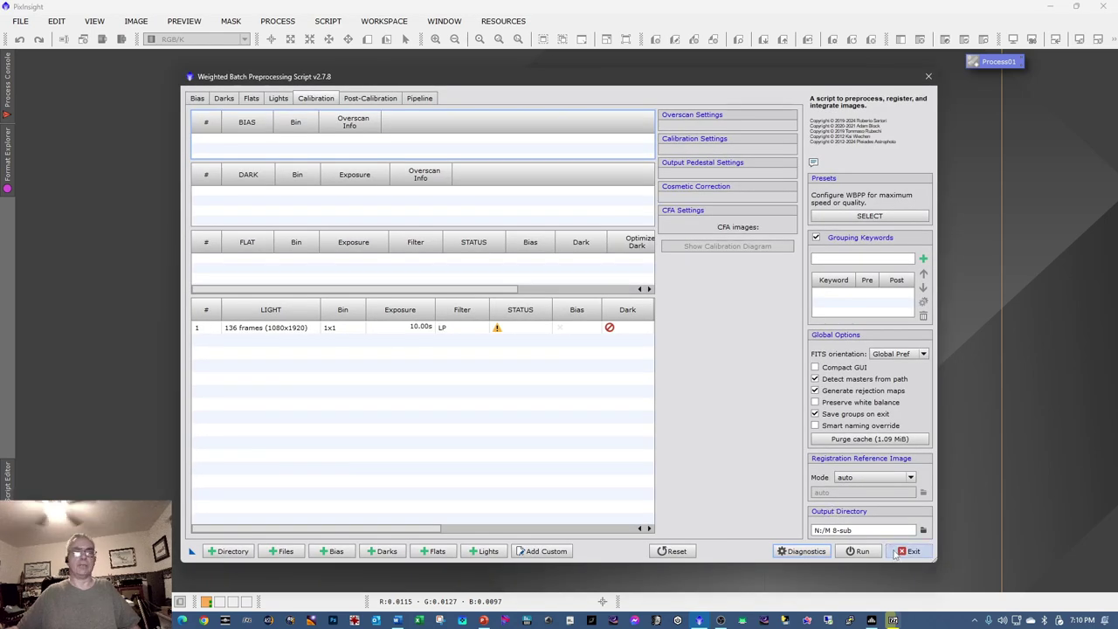
left_click(900, 553)
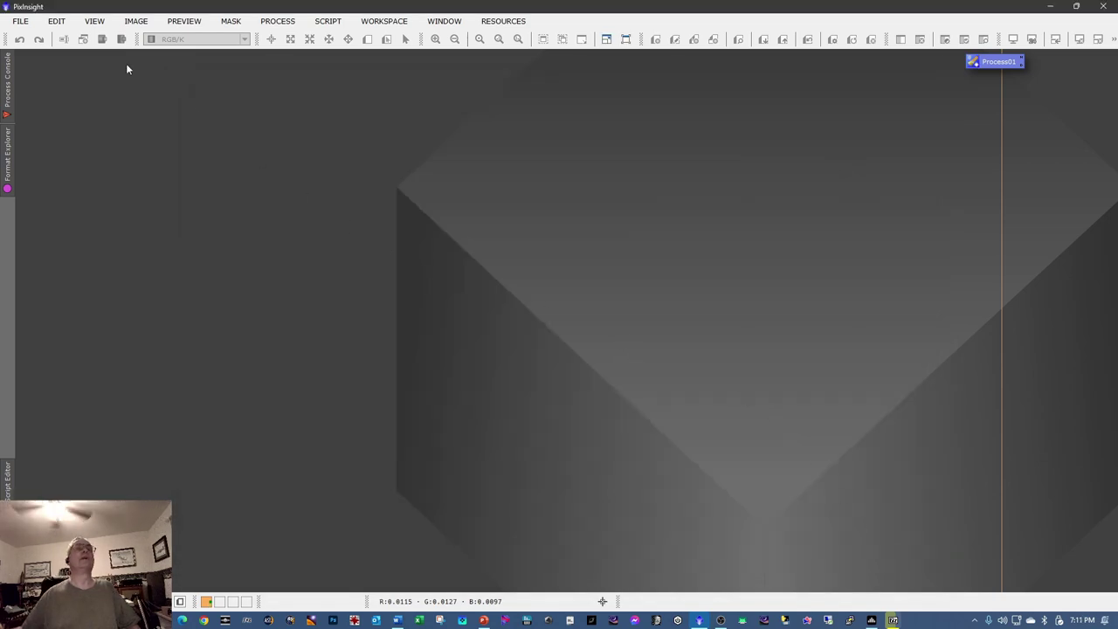
- Browse for an image to open in the N: drive's M 8-sub master folder, and list its files in details view with full names
left_click(9, 22)
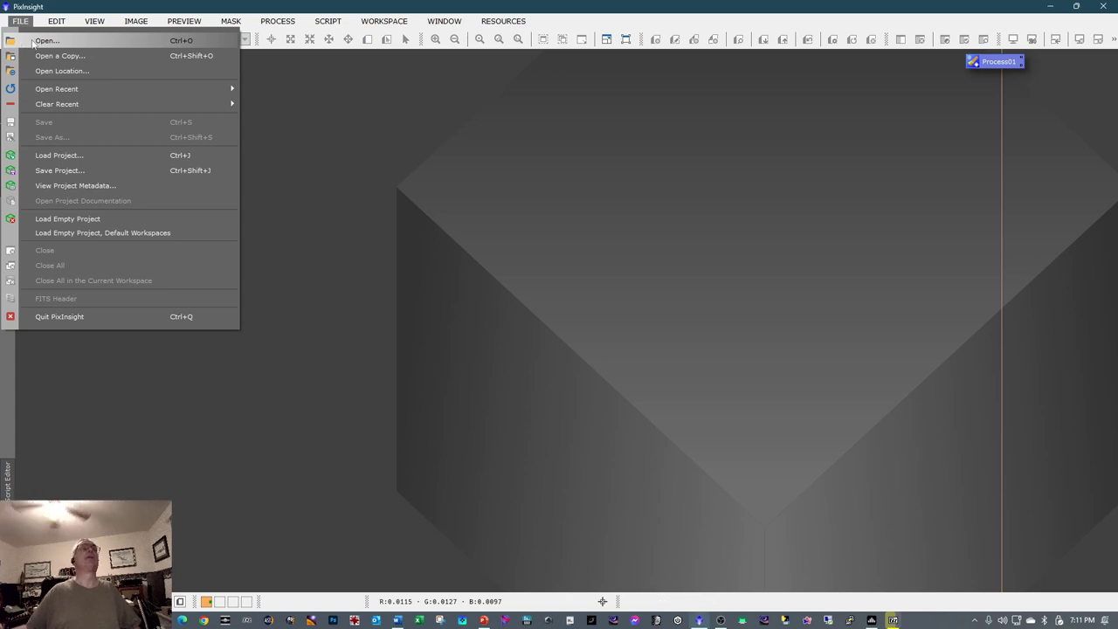
left_click(44, 40)
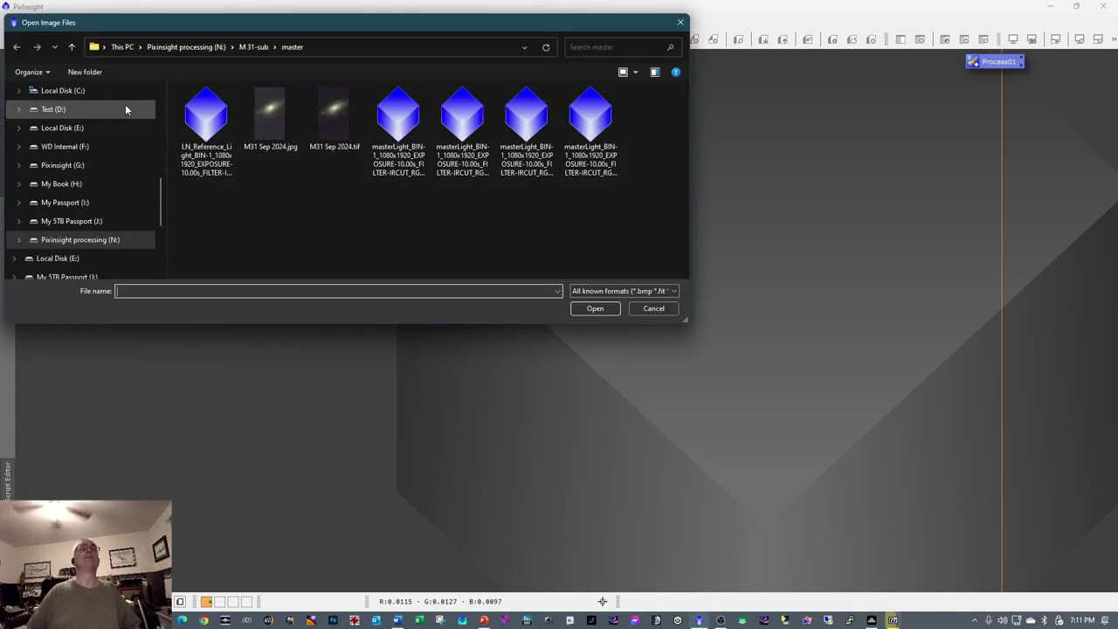
left_click(189, 50)
scroll(210, 244, "down", 1)
double_click(215, 270)
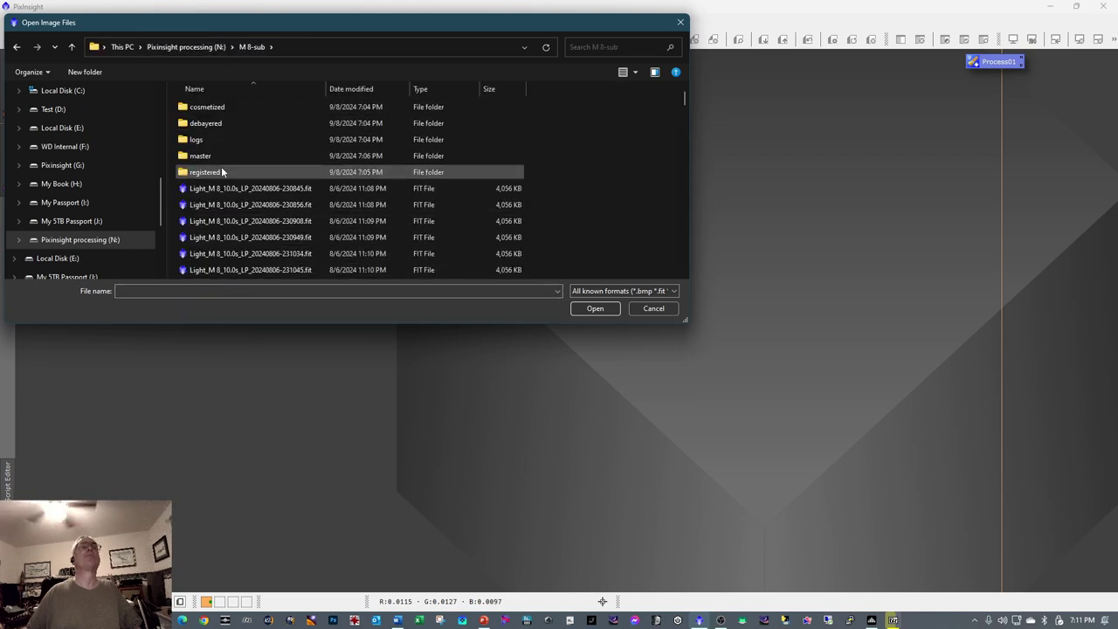
double_click(226, 155)
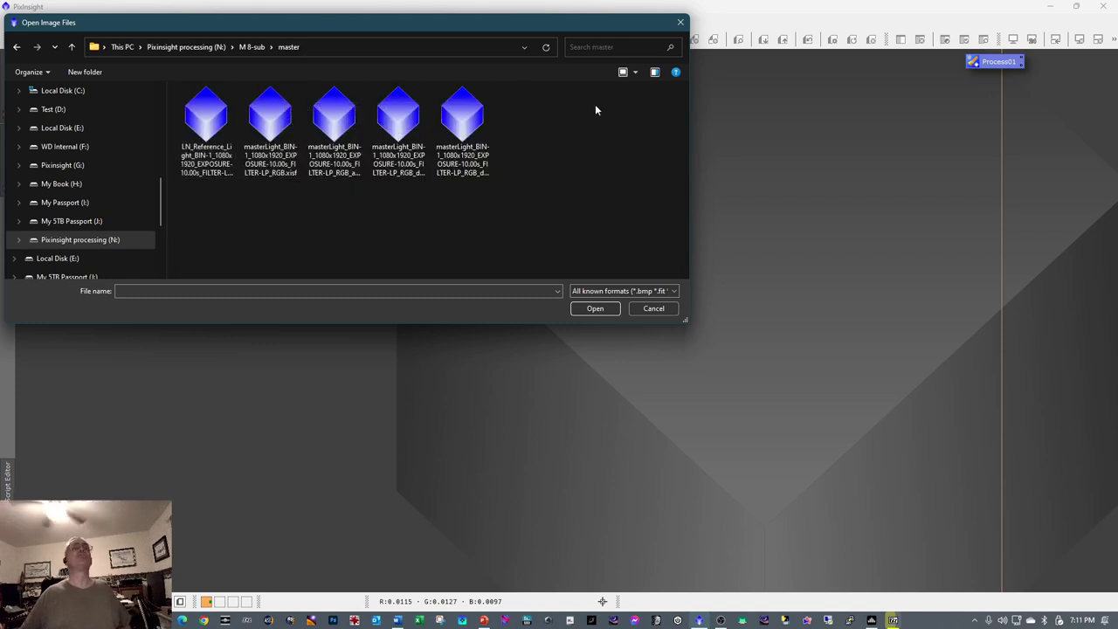
left_click(636, 76)
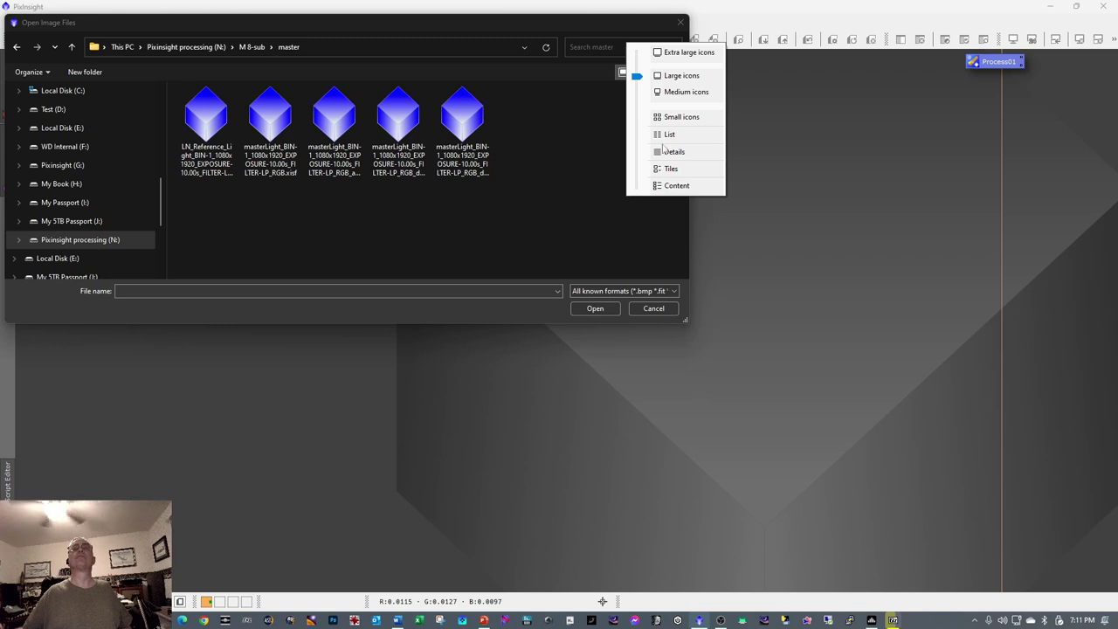
left_click(650, 155)
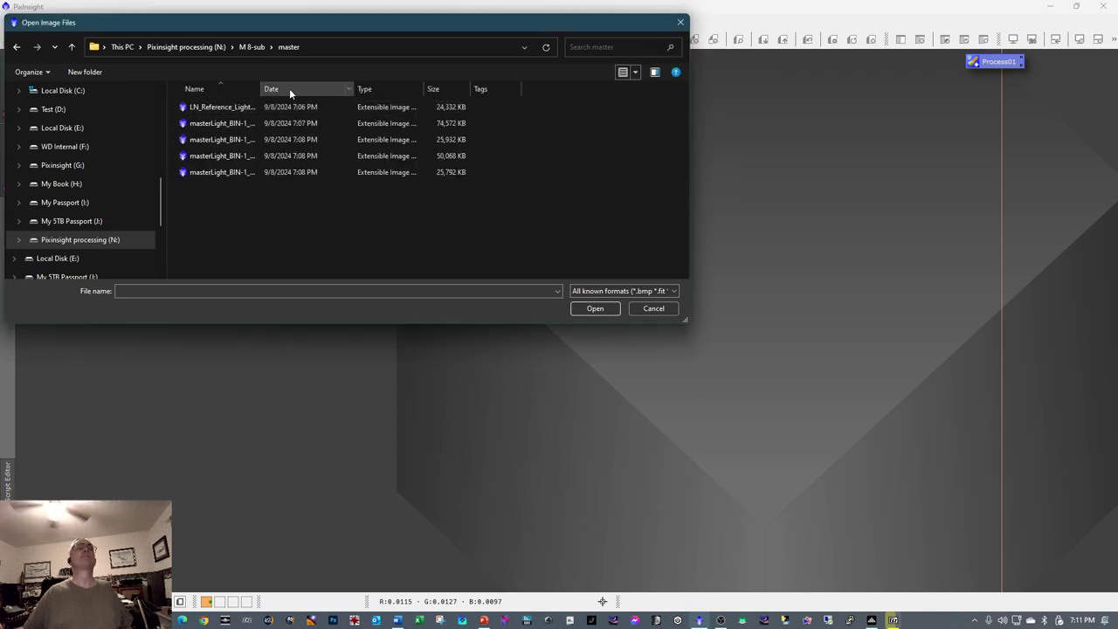
left_click_drag(261, 88, 469, 111)
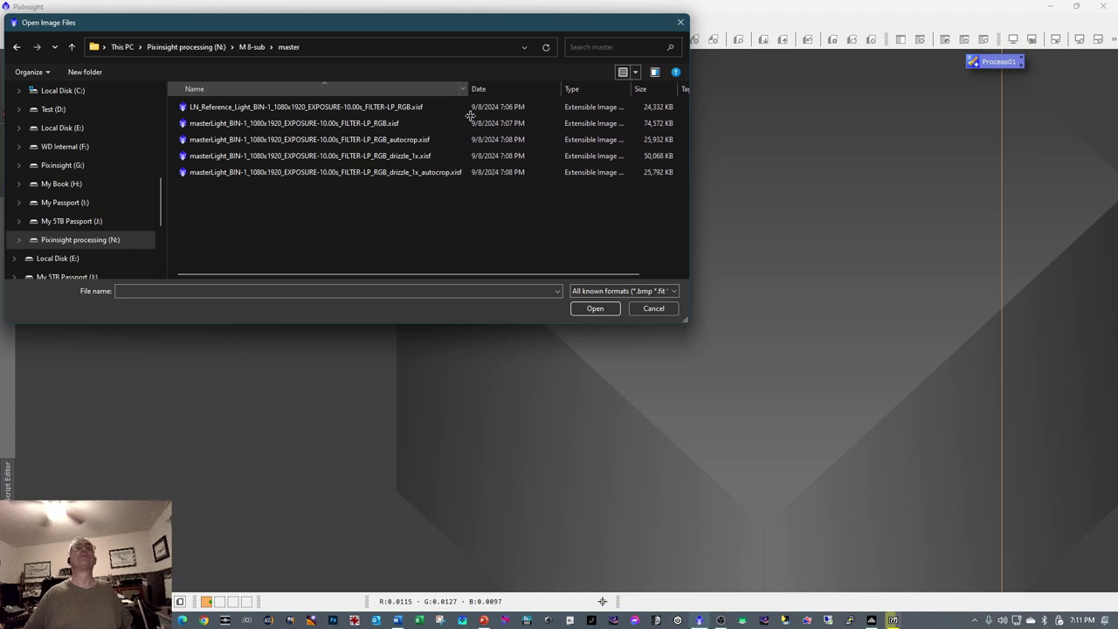
- Open masterLight_BIN-1_1080x1920_EXPOSURE-10.00s_FILTER-LP_RGB_drizzle_1x.xisf and move its weight image clear of the integration image
left_click(377, 156)
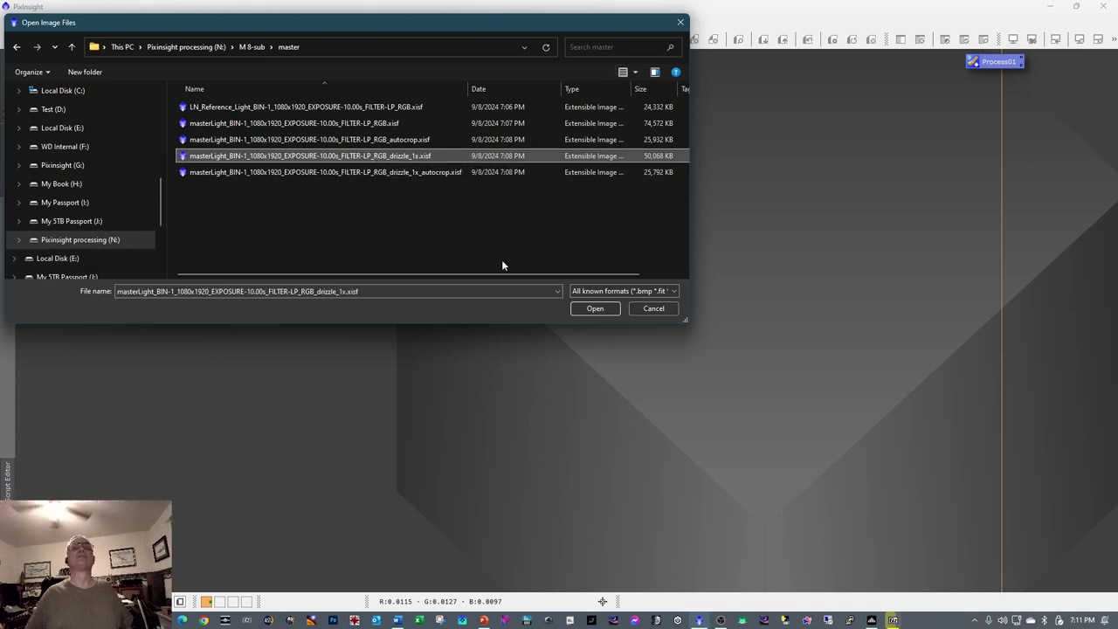
left_click(593, 309)
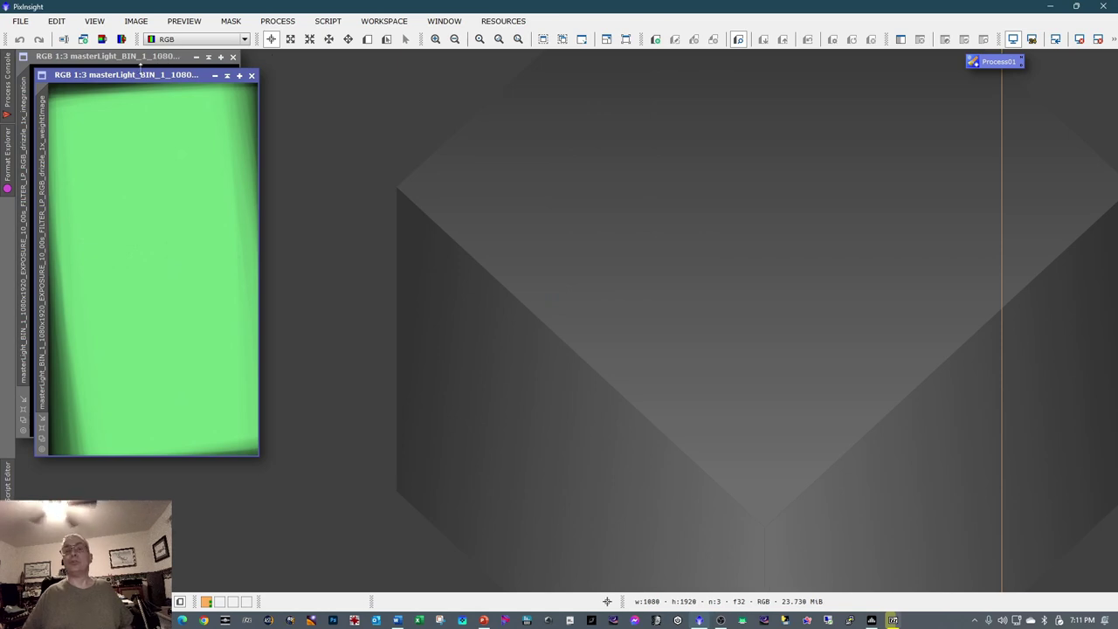
left_click_drag(120, 75, 374, 70)
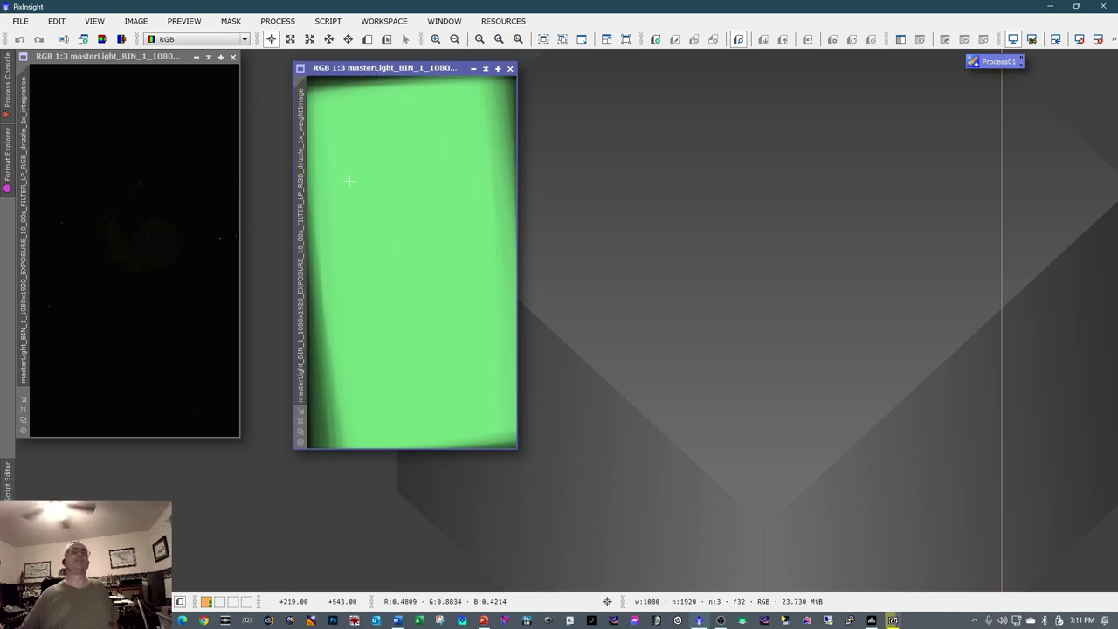
- Close the weight image, move the integration image toward the middle of the workspace, and apply an automatic screen stretch to it
left_click(510, 69)
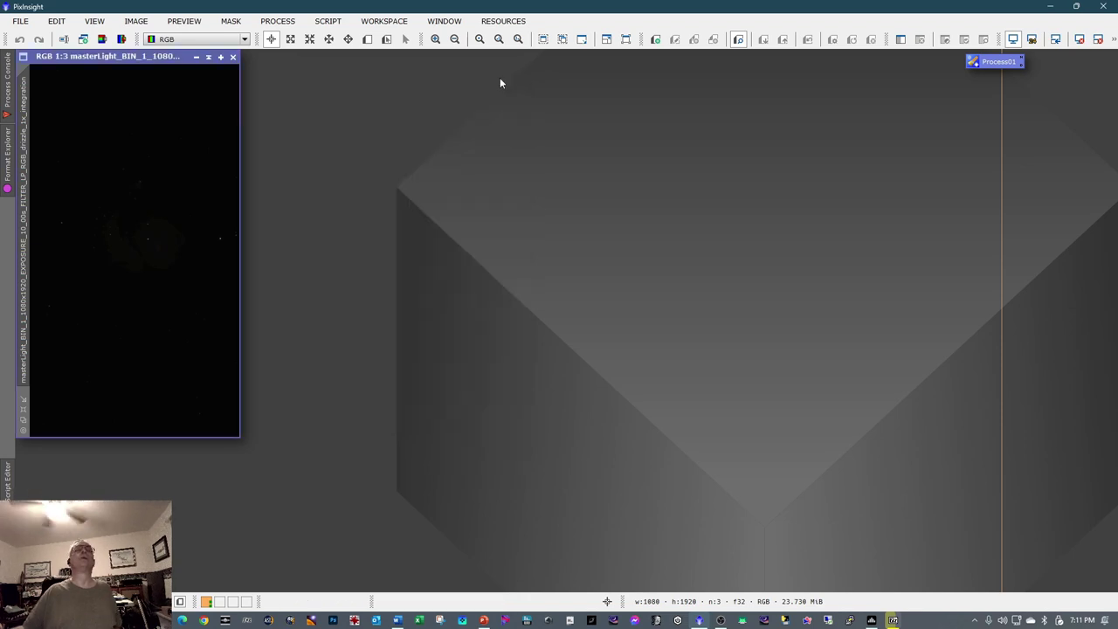
left_click_drag(156, 57, 328, 89)
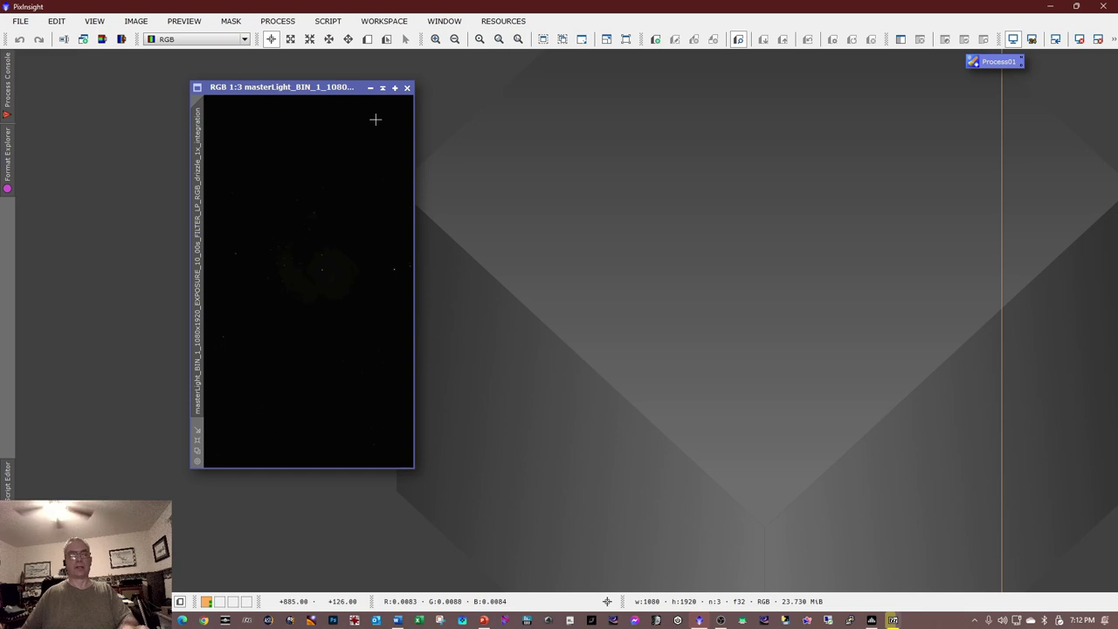
key("ctrl+a")
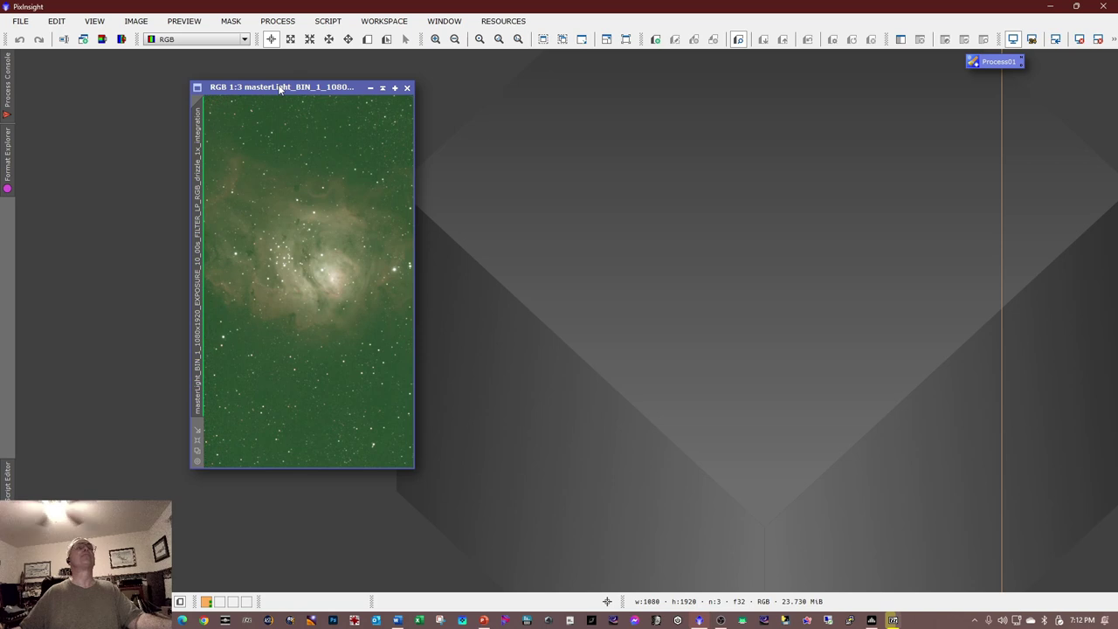
- Split the integration image into its R, G and B channels and move the B and R images away from the G image
left_click(123, 40)
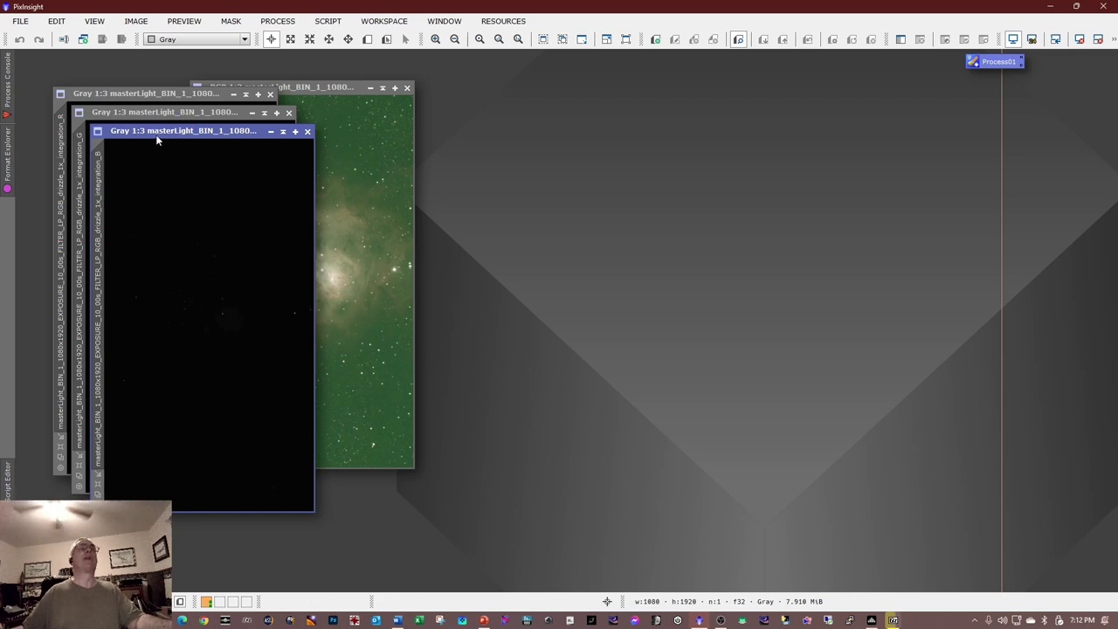
left_click_drag(127, 133, 533, 115)
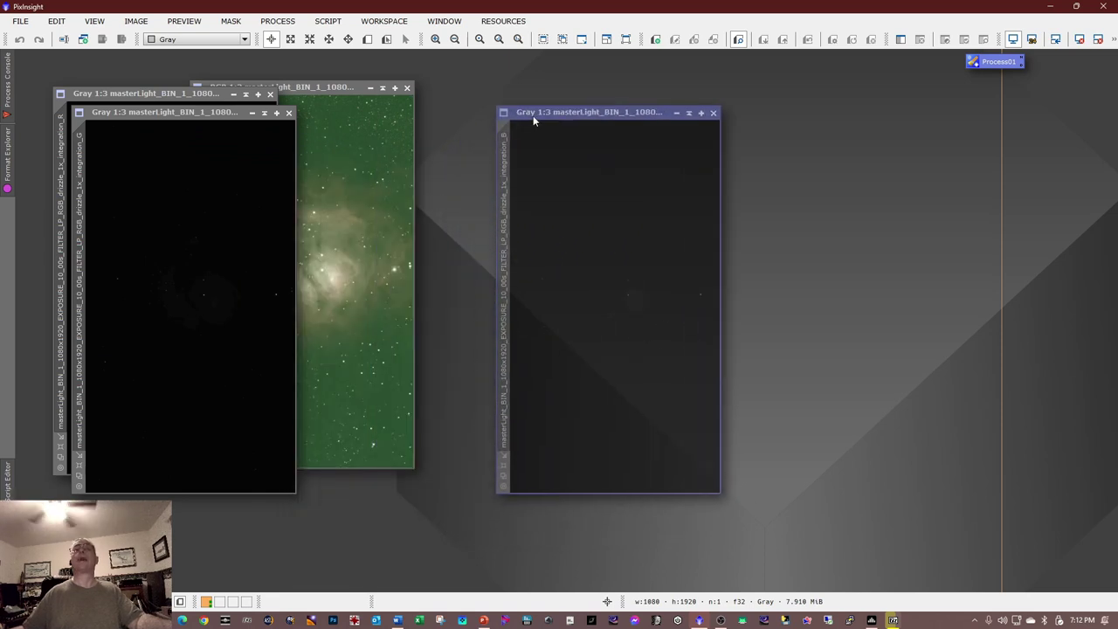
left_click_drag(165, 95, 603, 178)
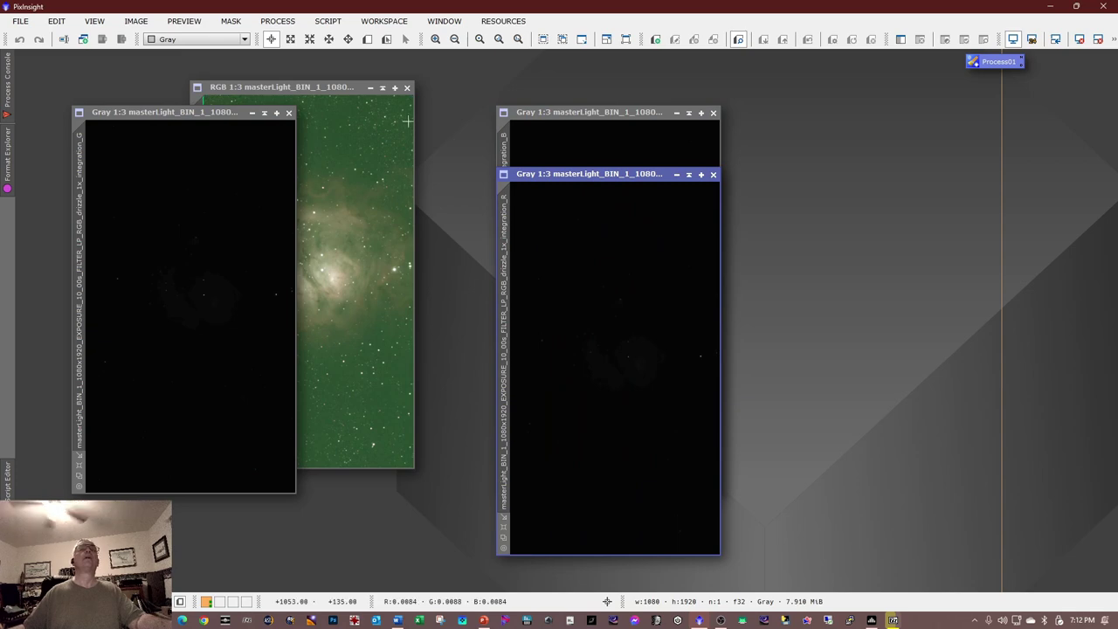
- Open the LinearFit process and set the drizzle_1x_integration_G image as its reference
left_click(264, 21)
mouse_move(381, 19)
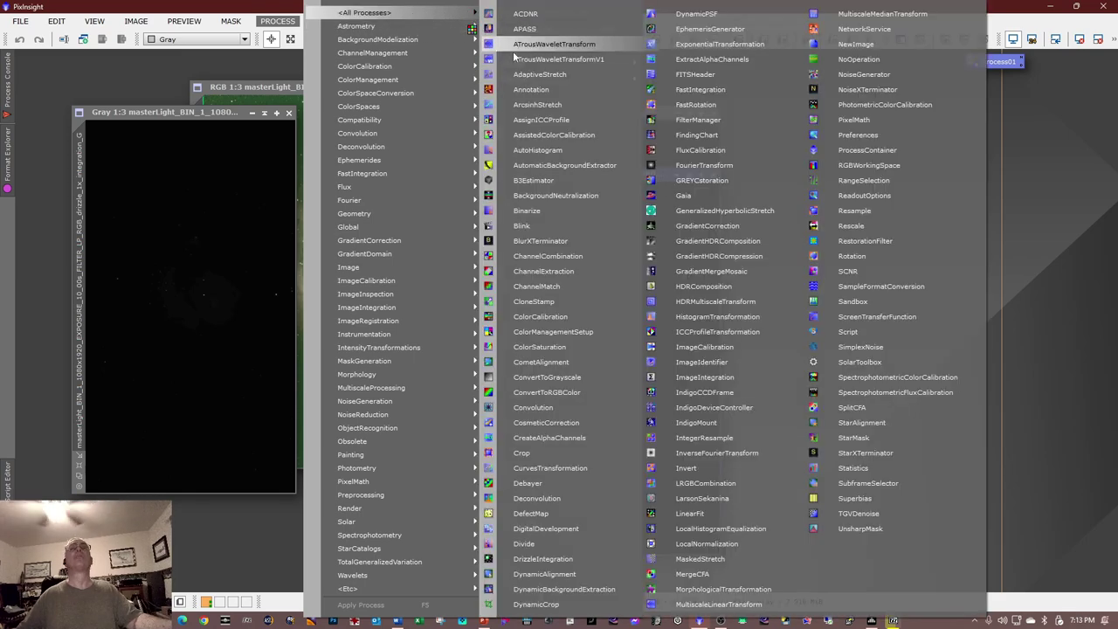
left_click(688, 512)
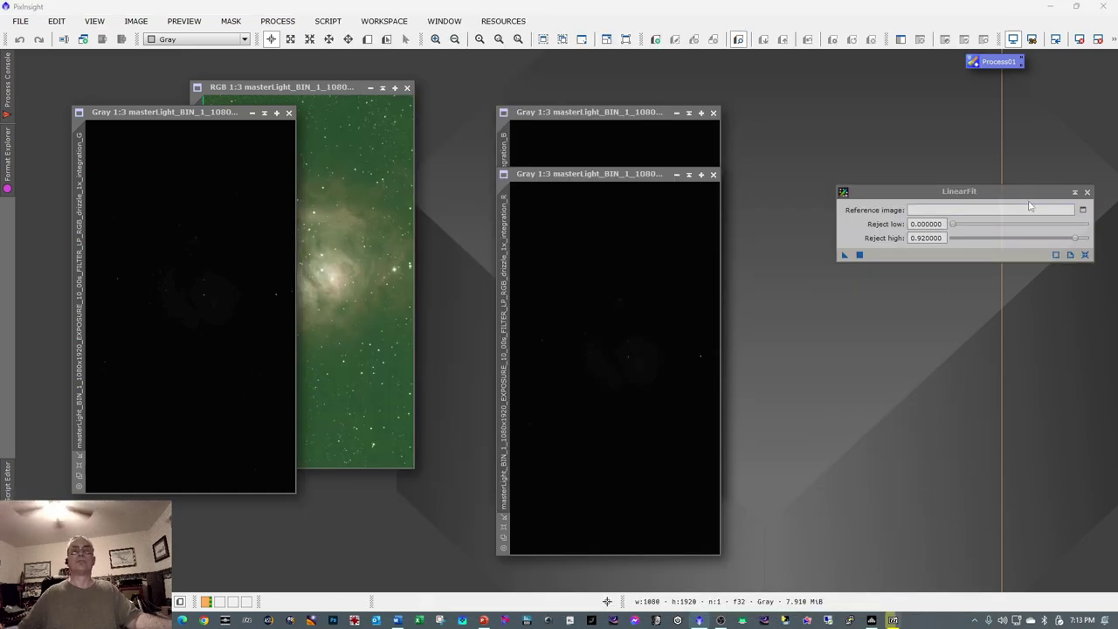
left_click_drag(1033, 194, 933, 159)
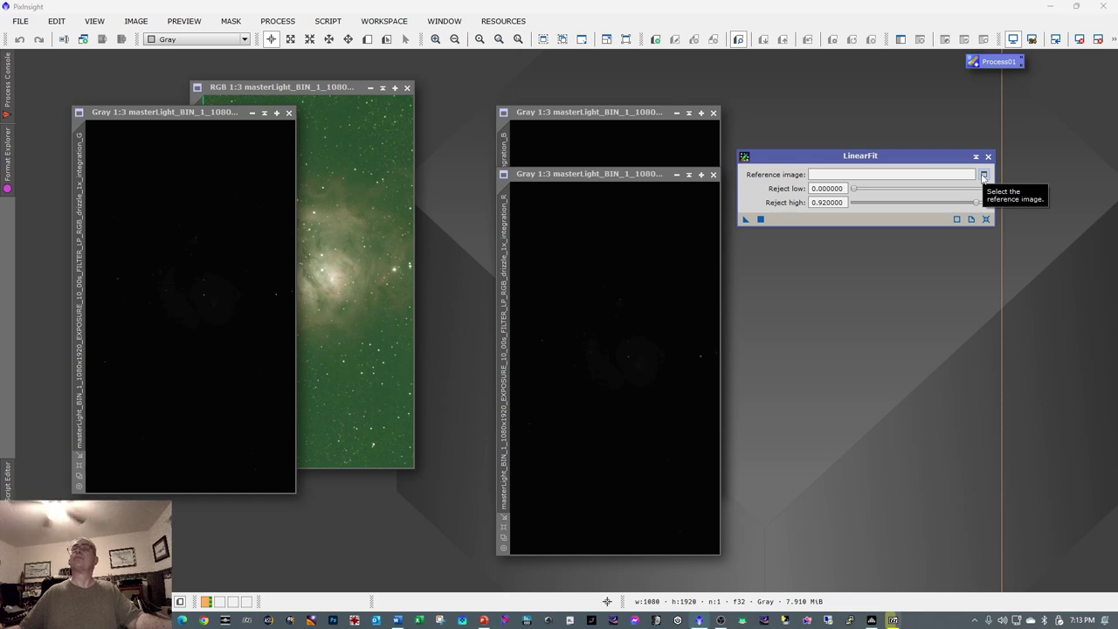
left_click(984, 175)
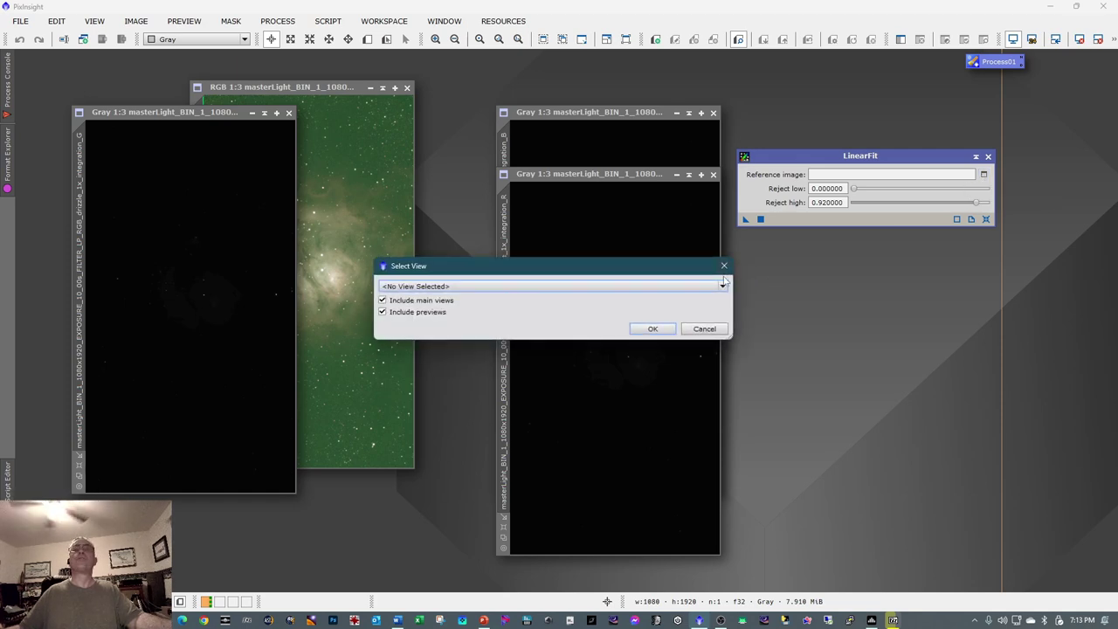
left_click(722, 285)
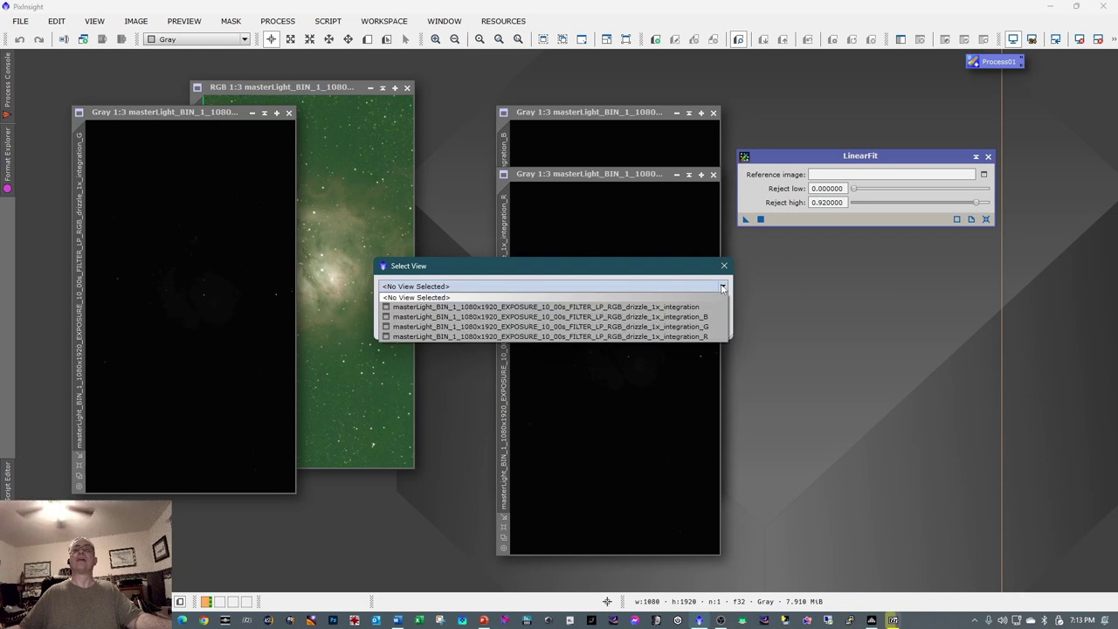
left_click(710, 328)
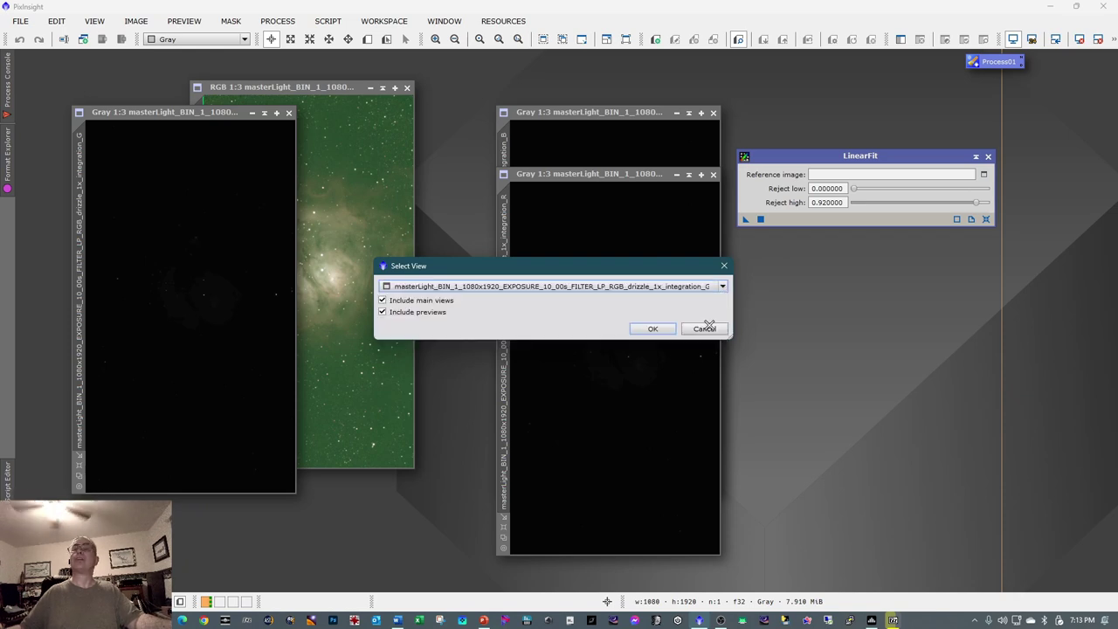
left_click(668, 324)
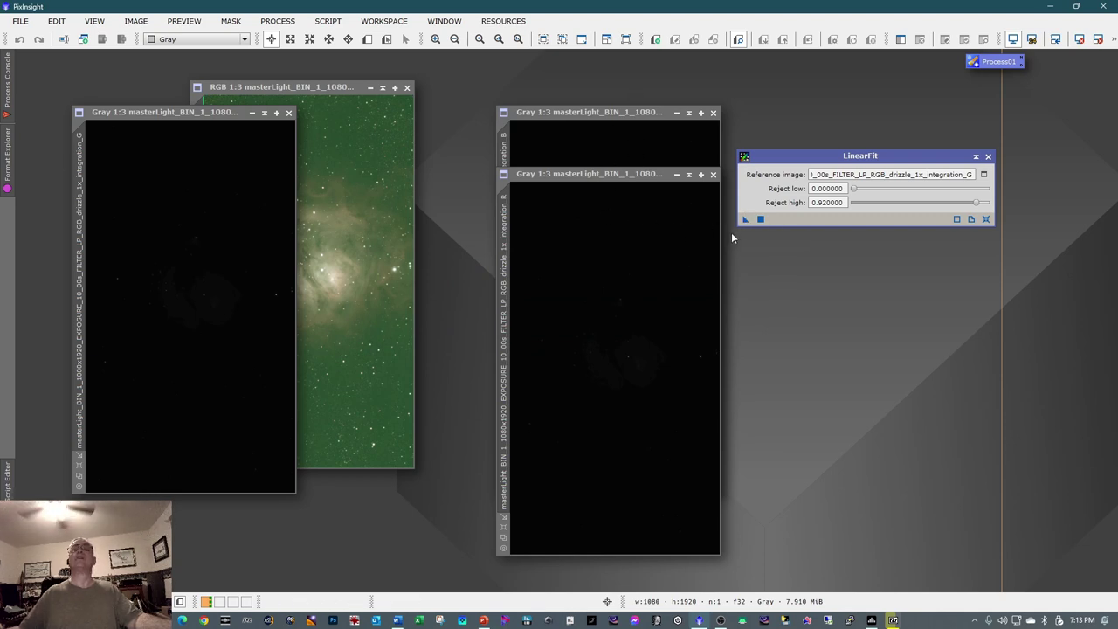
- Apply LinearFit to the R and B channel images, and park the collapsed process window beside the Process01 icon
left_click_drag(744, 221, 644, 241)
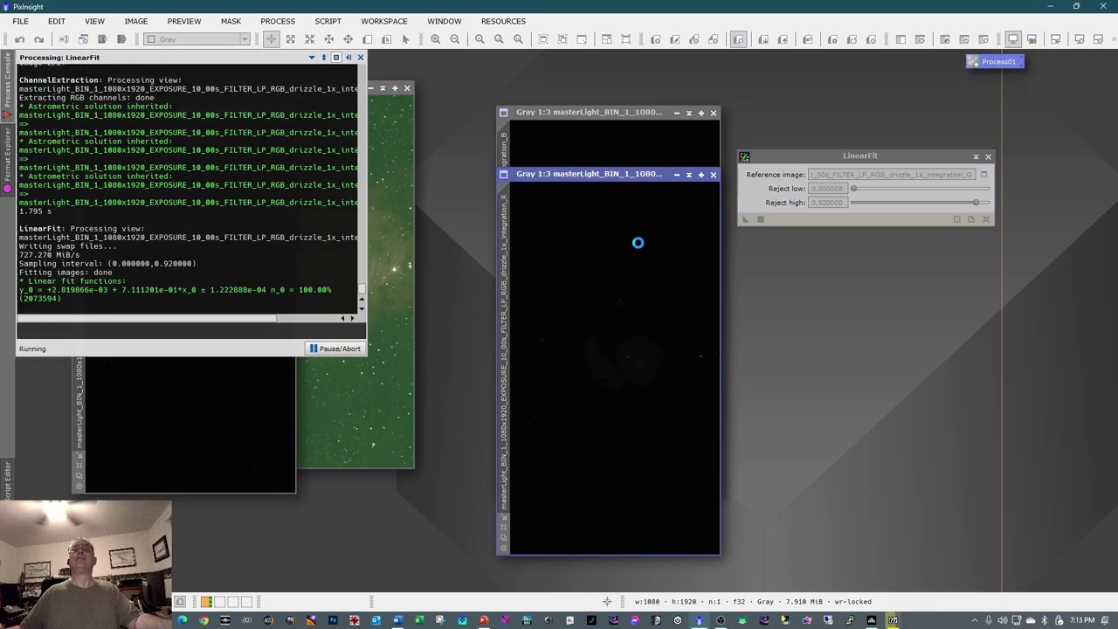
left_click(644, 114)
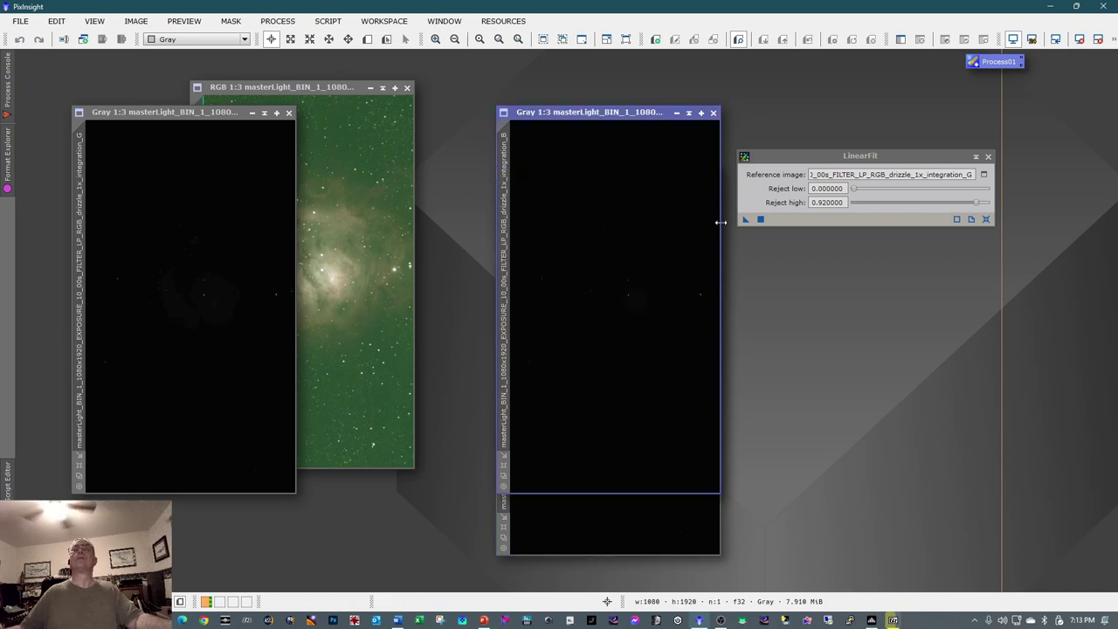
left_click_drag(741, 219, 663, 225)
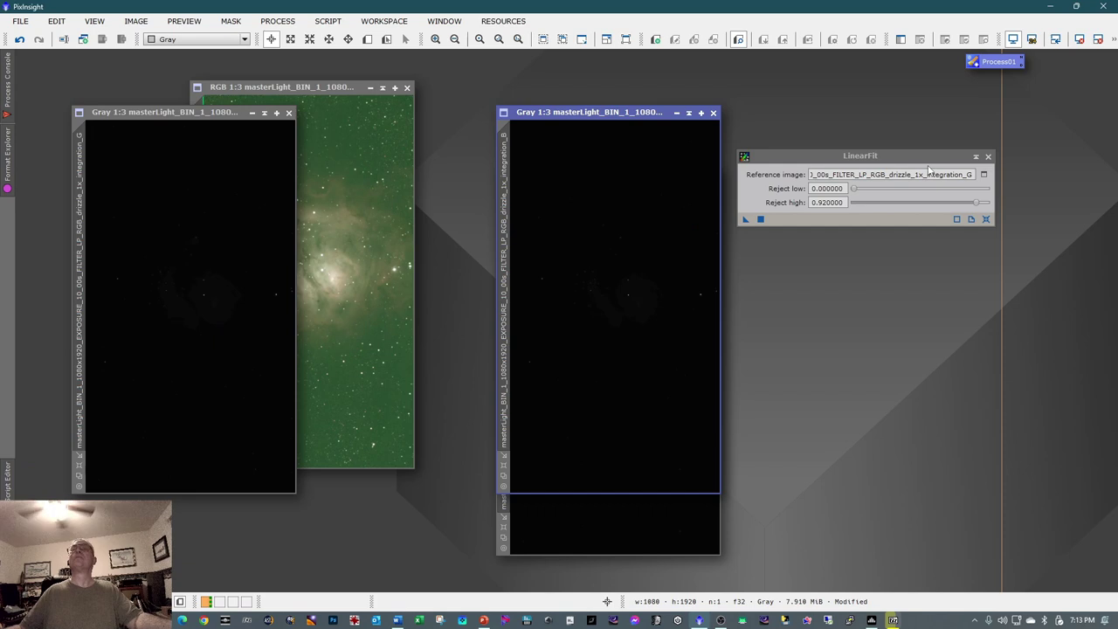
left_click(975, 156)
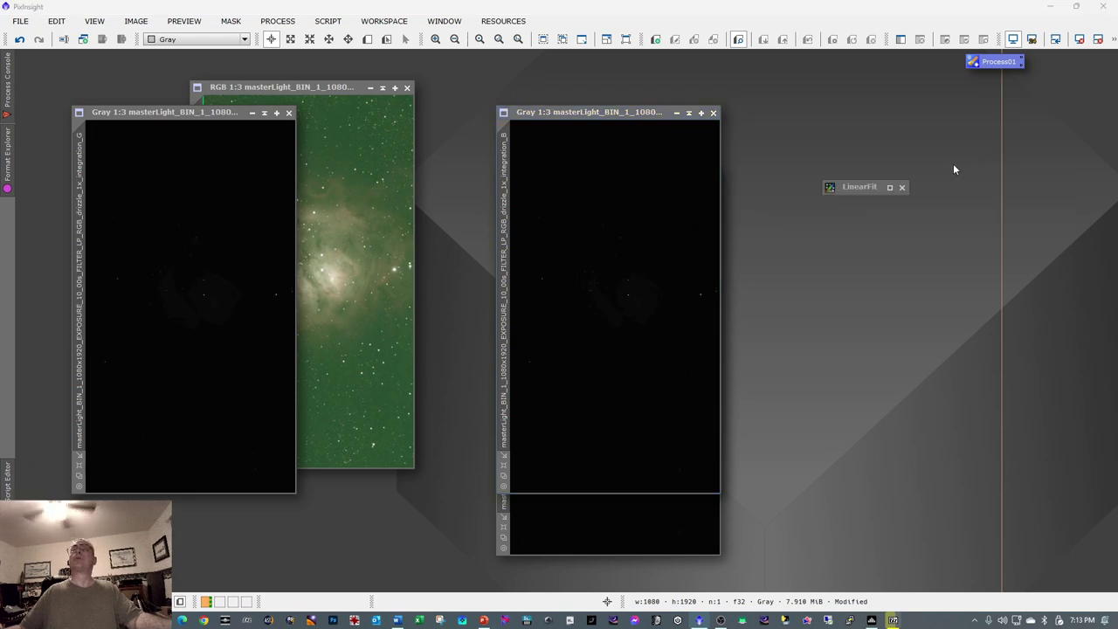
left_click_drag(867, 193, 1066, 68)
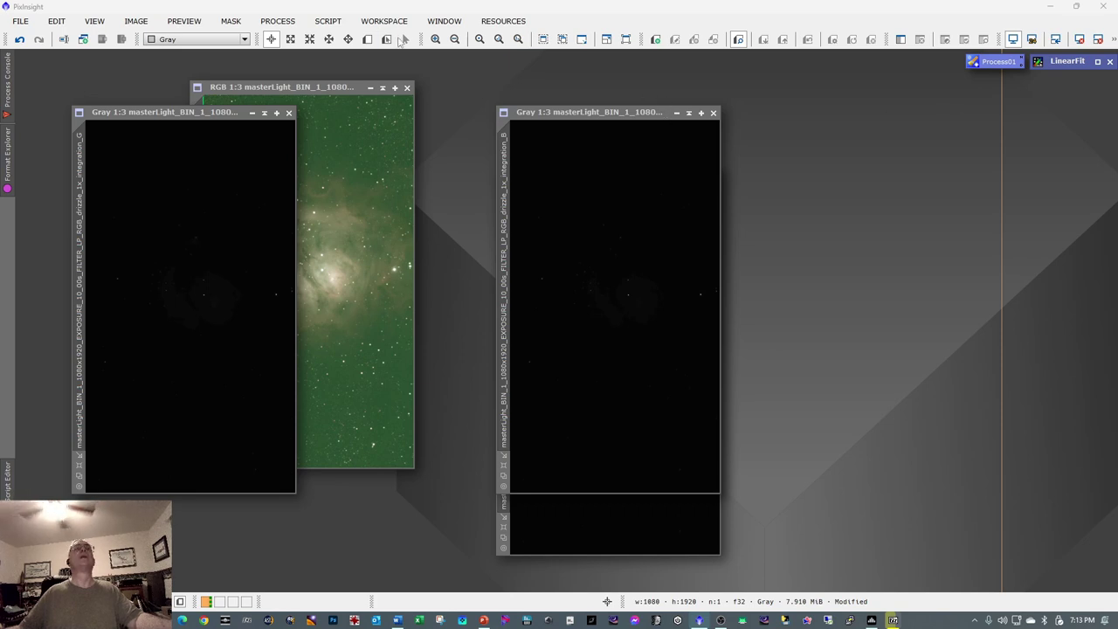
- Combine the R, G and B channel images into a new RGB image with ChannelCombination, and collapse its process window
left_click(278, 21)
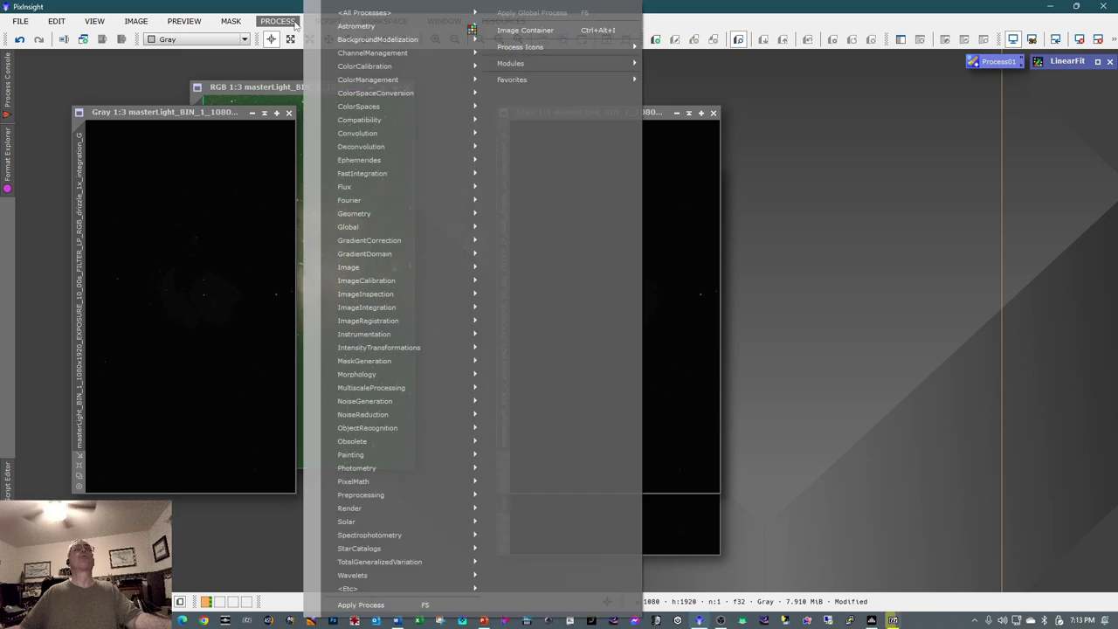
mouse_move(342, 15)
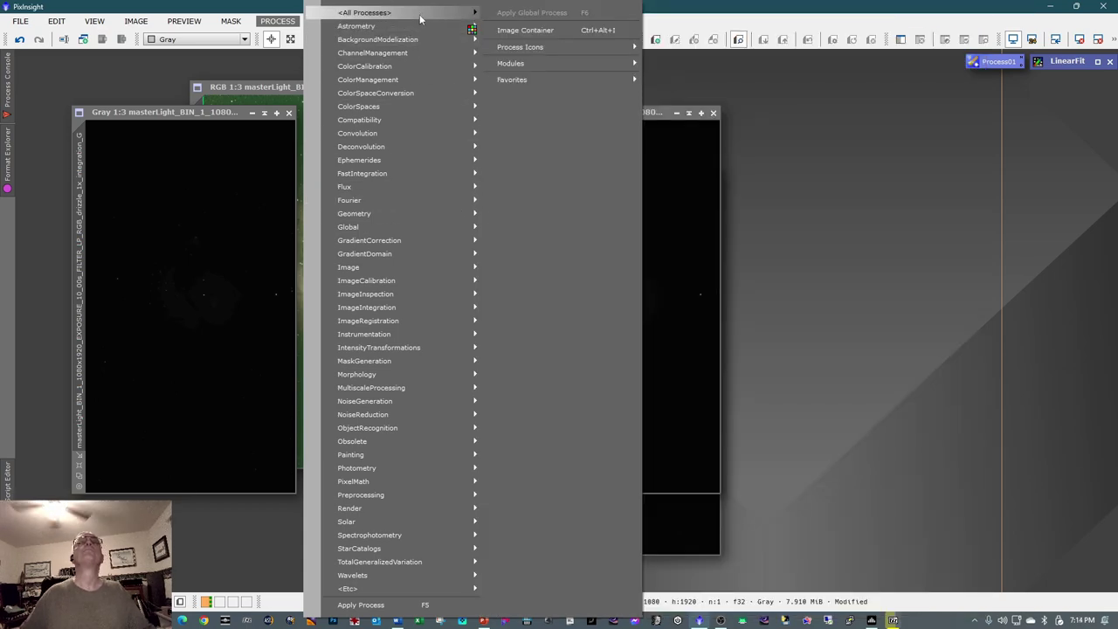
mouse_move(438, 13)
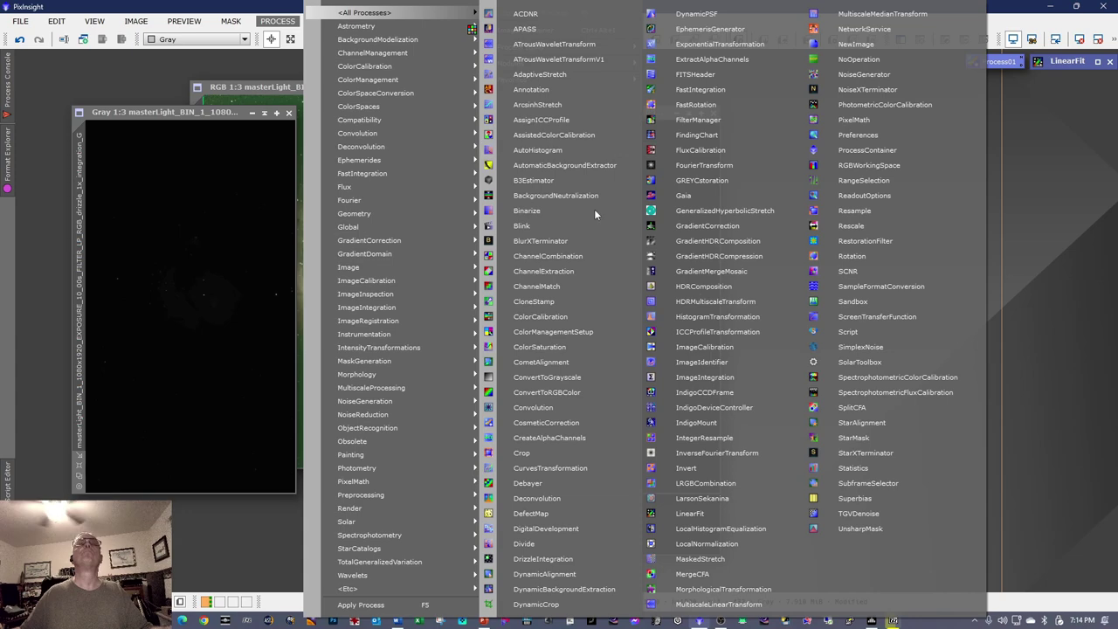
left_click(584, 256)
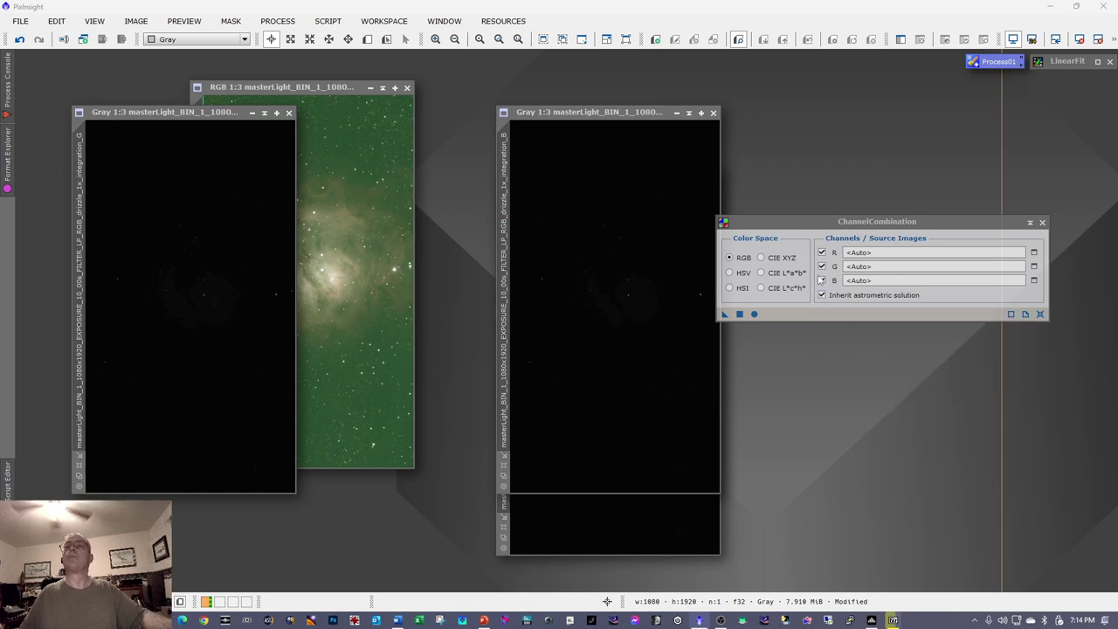
left_click(1034, 253)
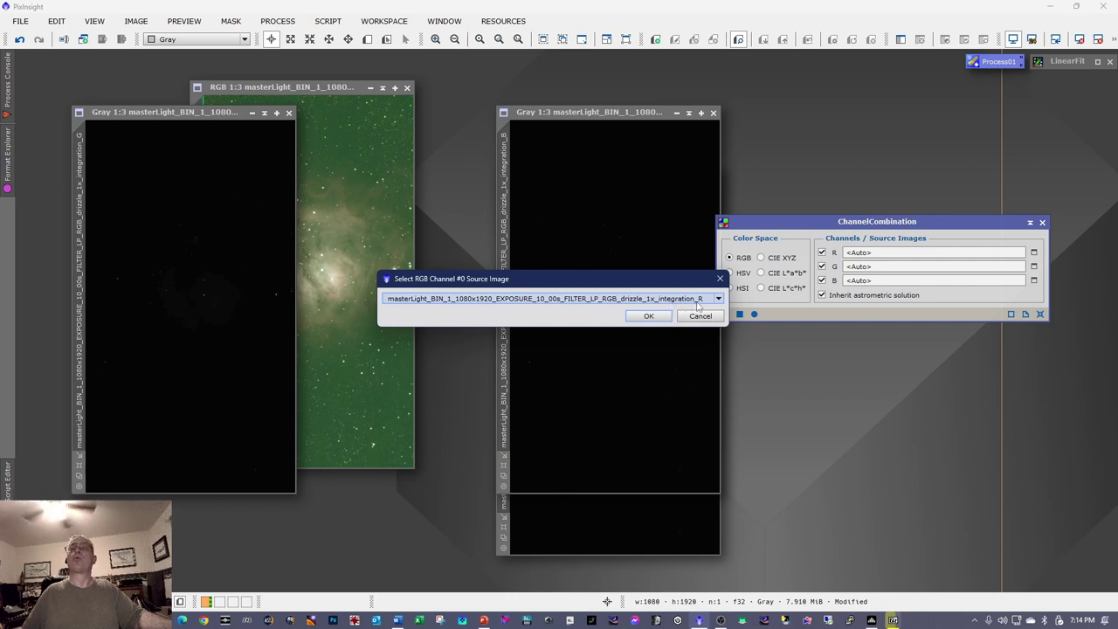
left_click(648, 315)
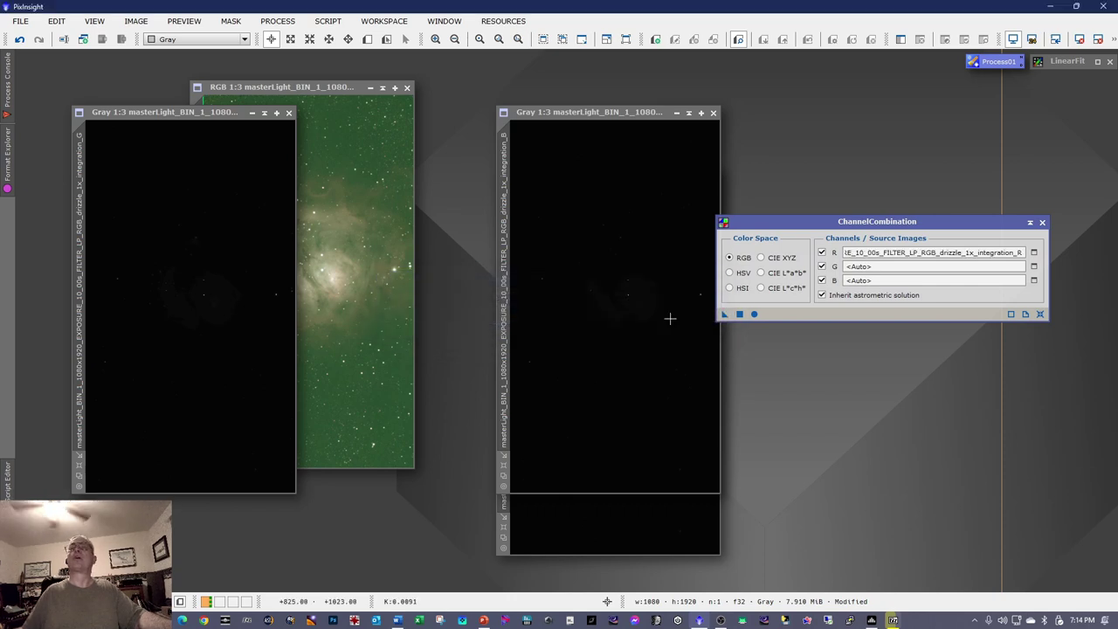
left_click(1034, 266)
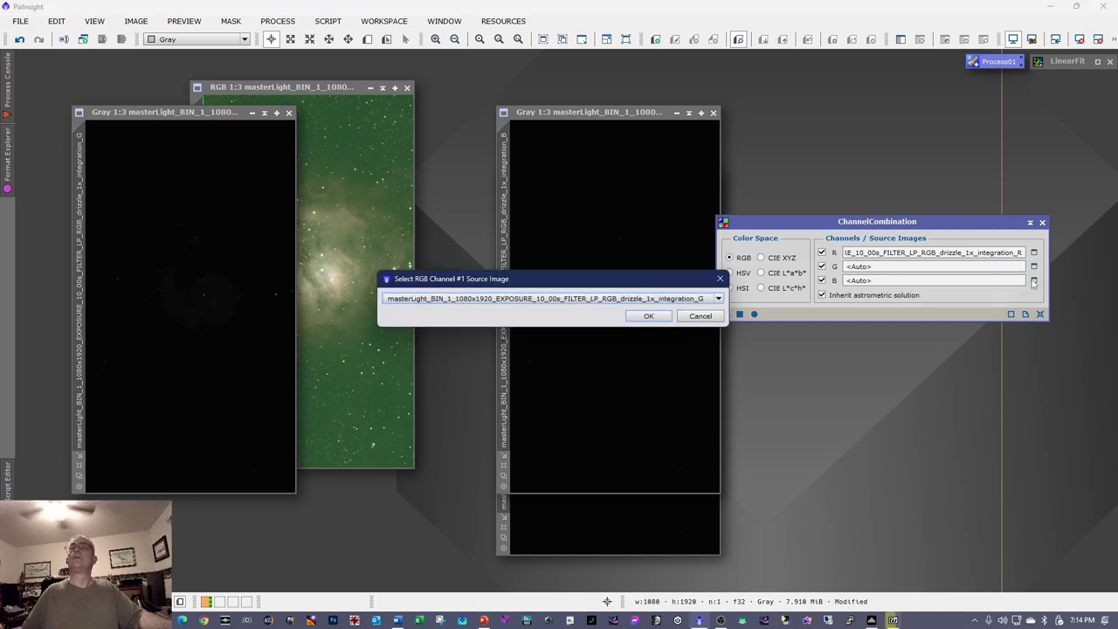
left_click(648, 314)
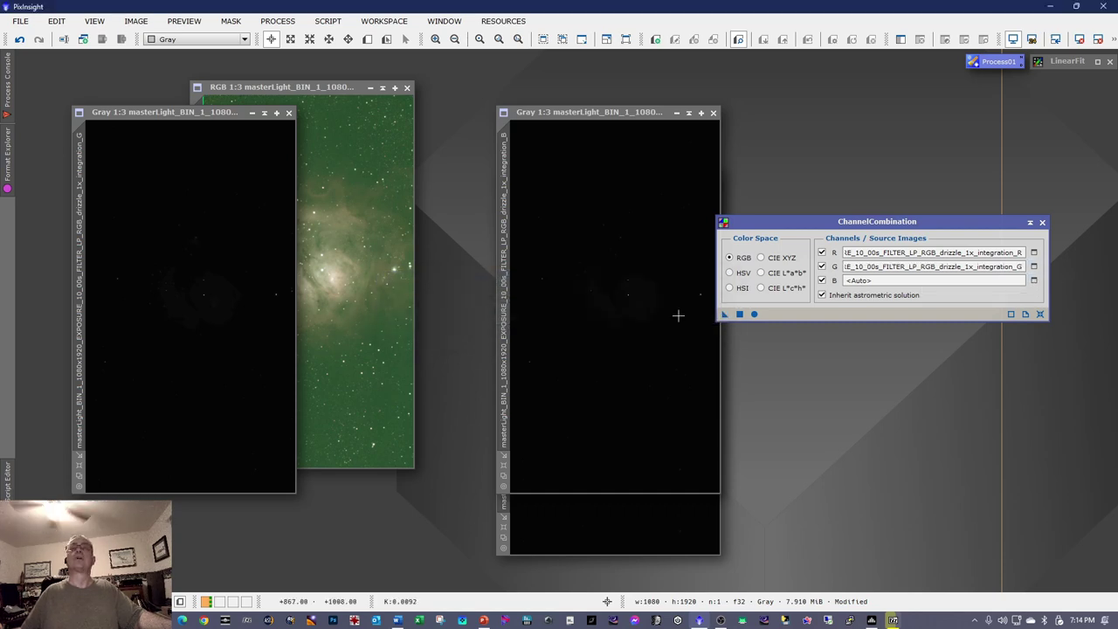
left_click(1033, 280)
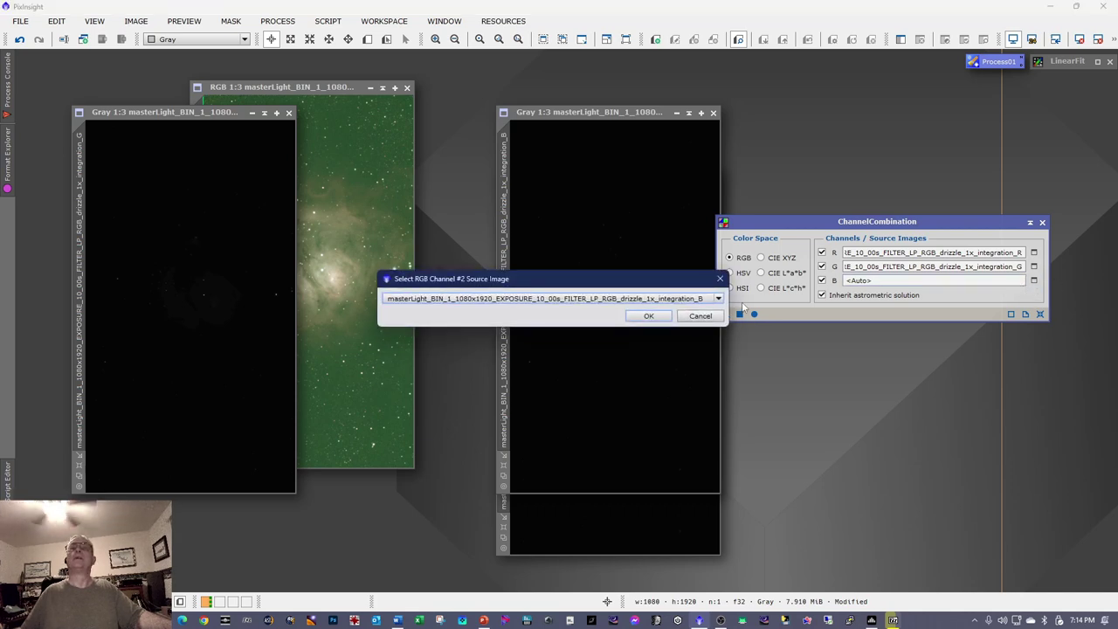
left_click(651, 315)
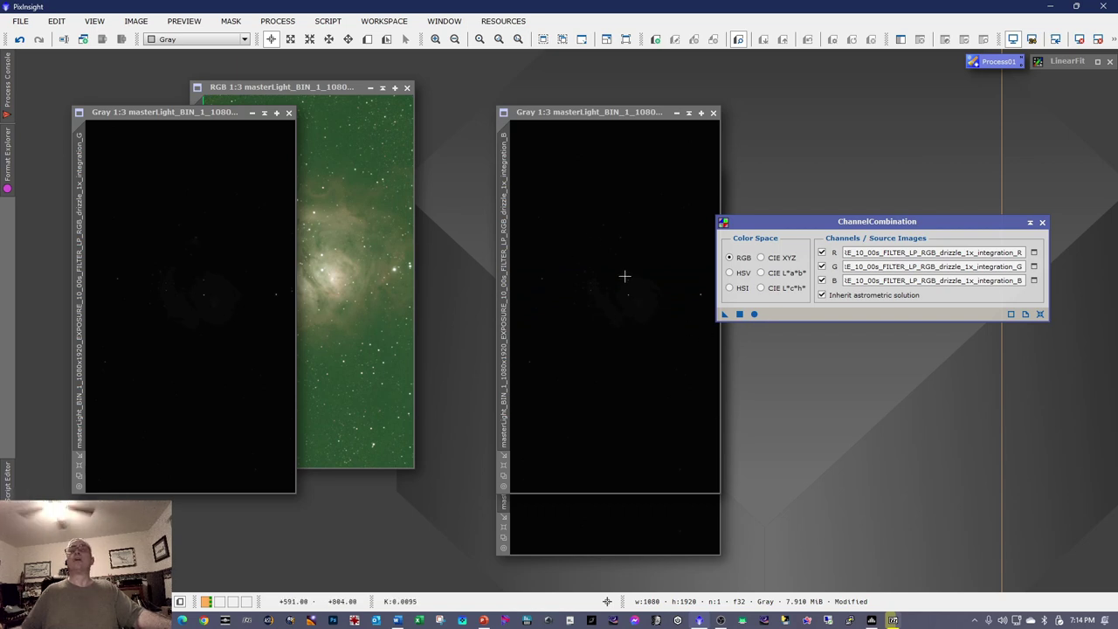
left_click(755, 315)
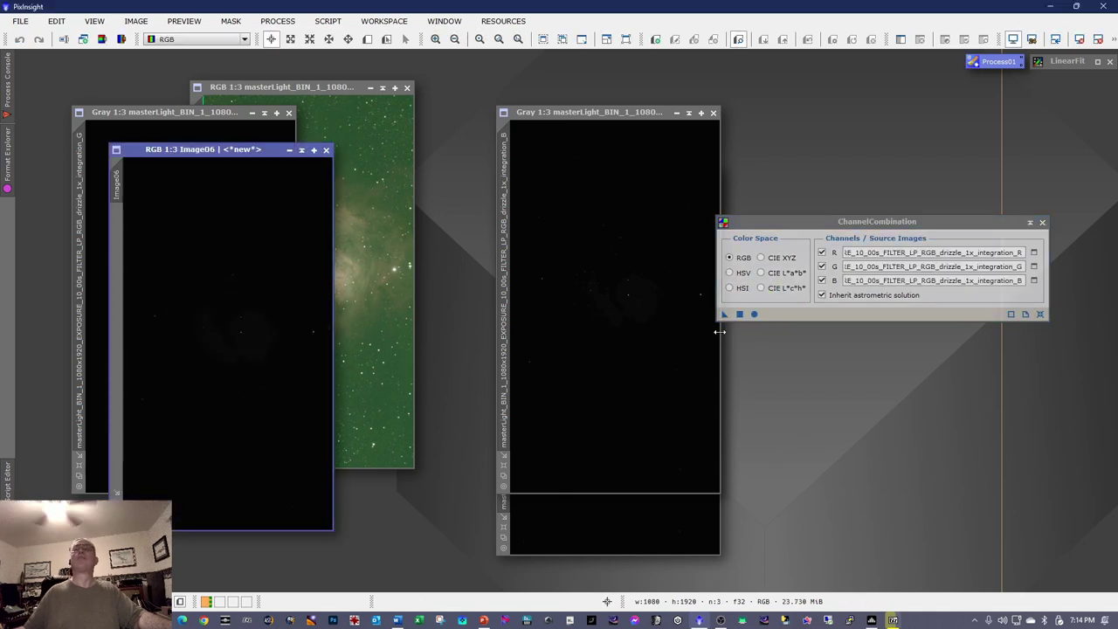
left_click(1030, 223)
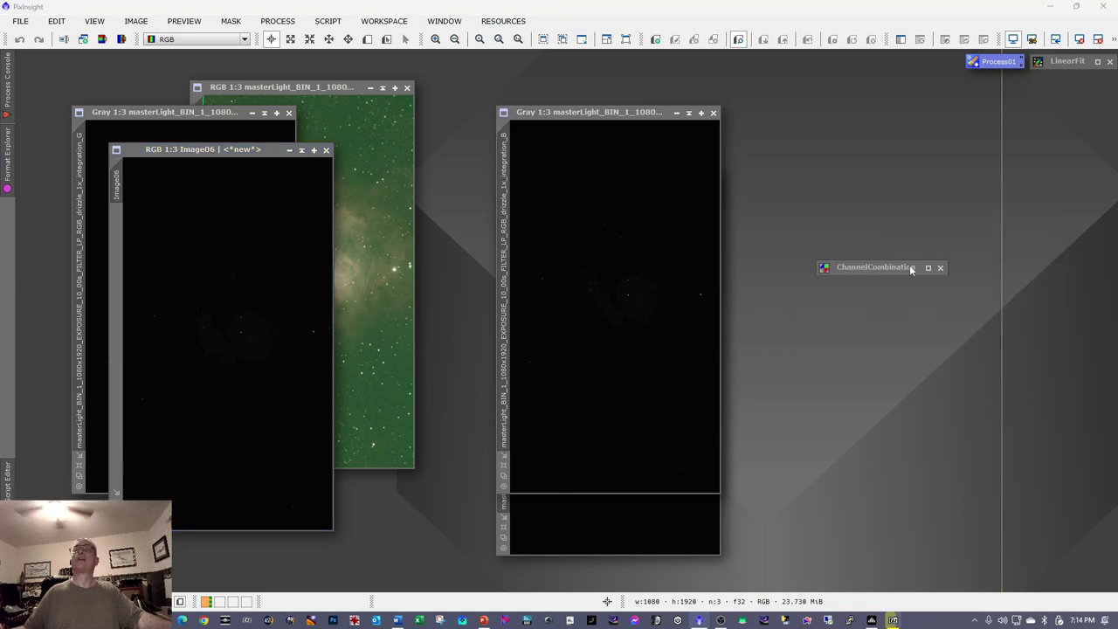
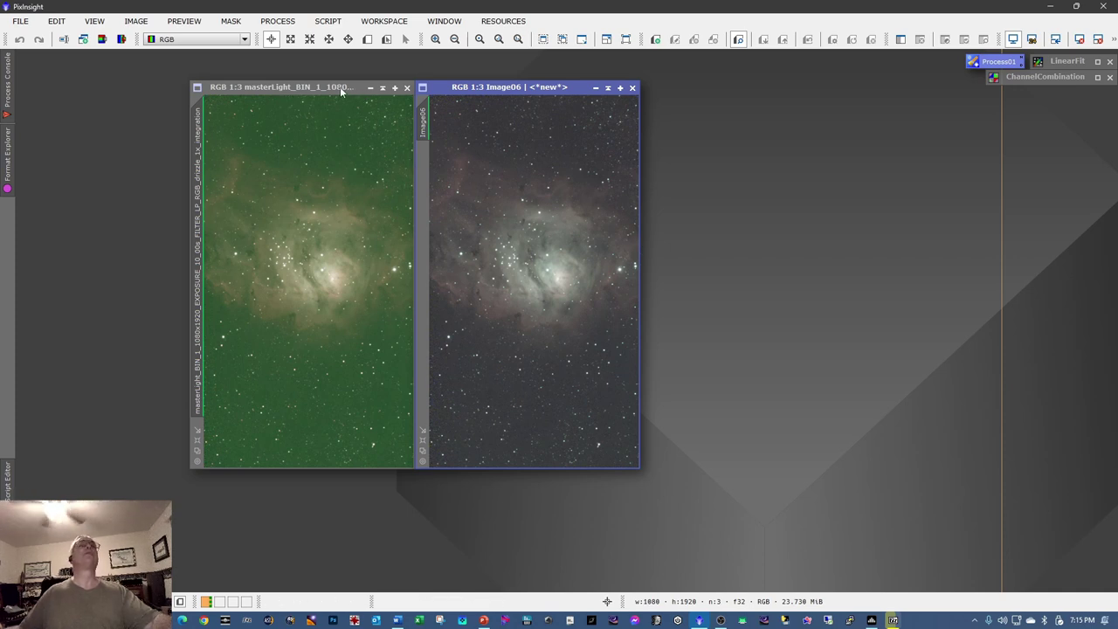
- Close the green masterLight integration image and rename the combined RGB image as M8
left_click(406, 88)
mouse_move(429, 138)
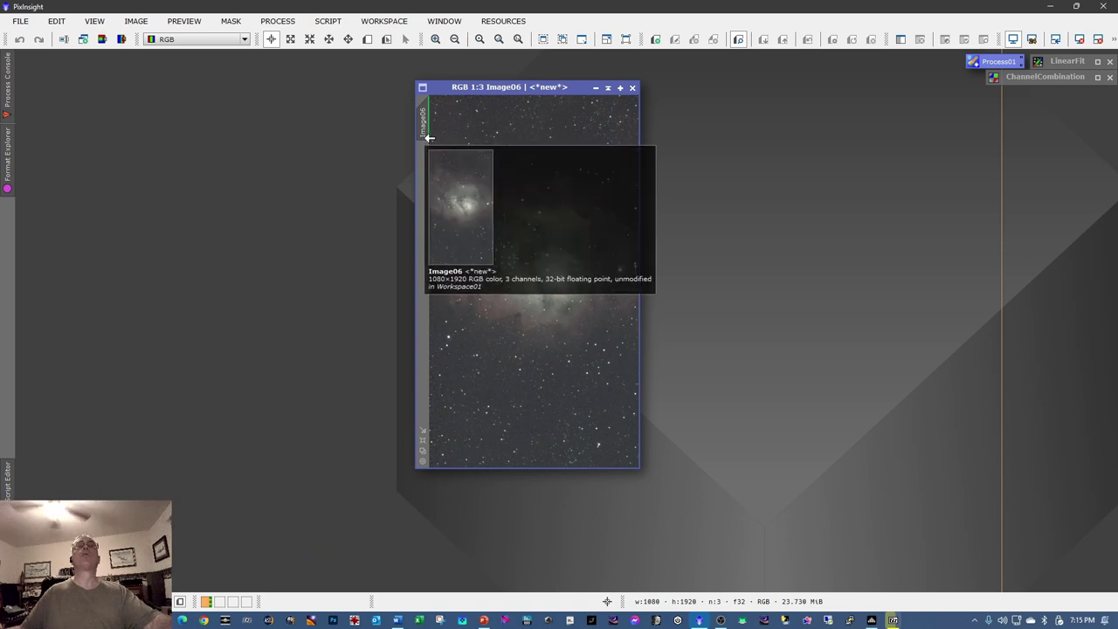
right_click(425, 128)
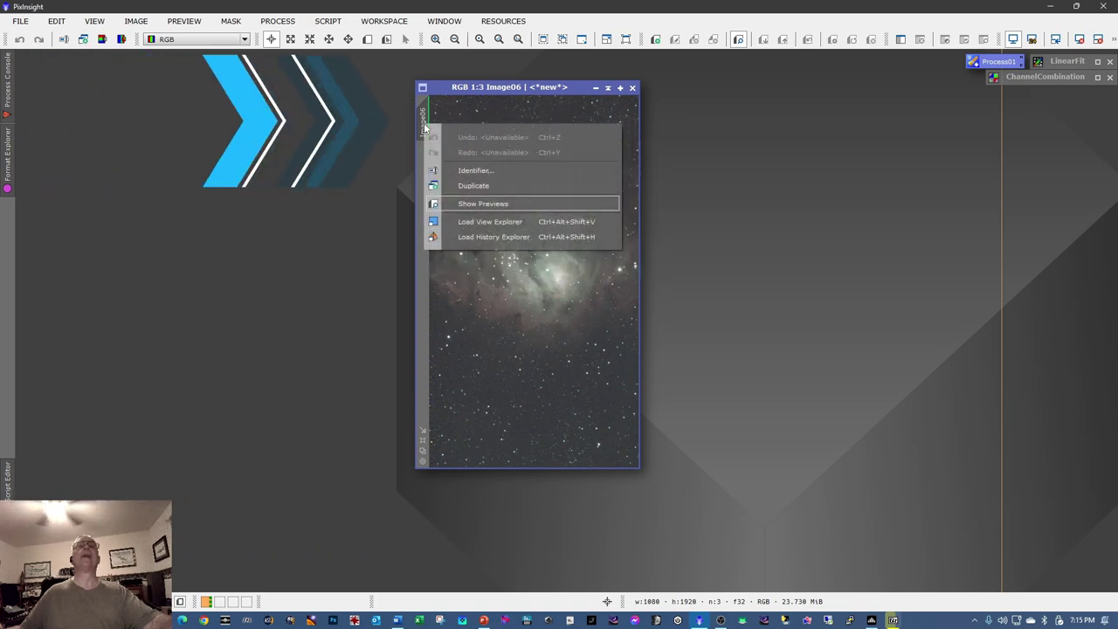
left_click(476, 170)
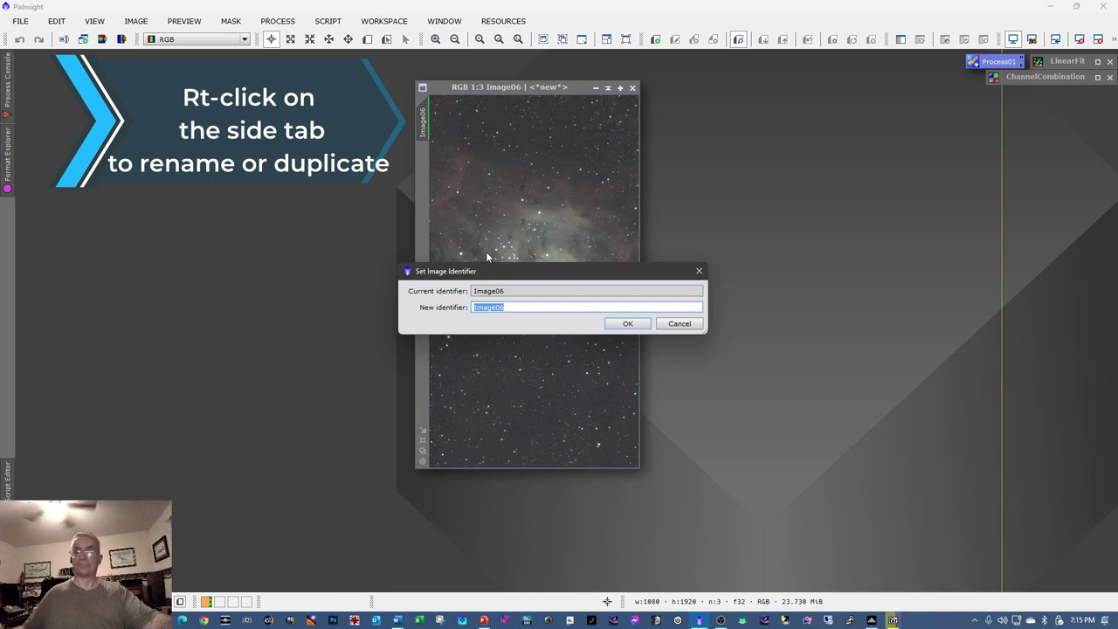
type("M8")
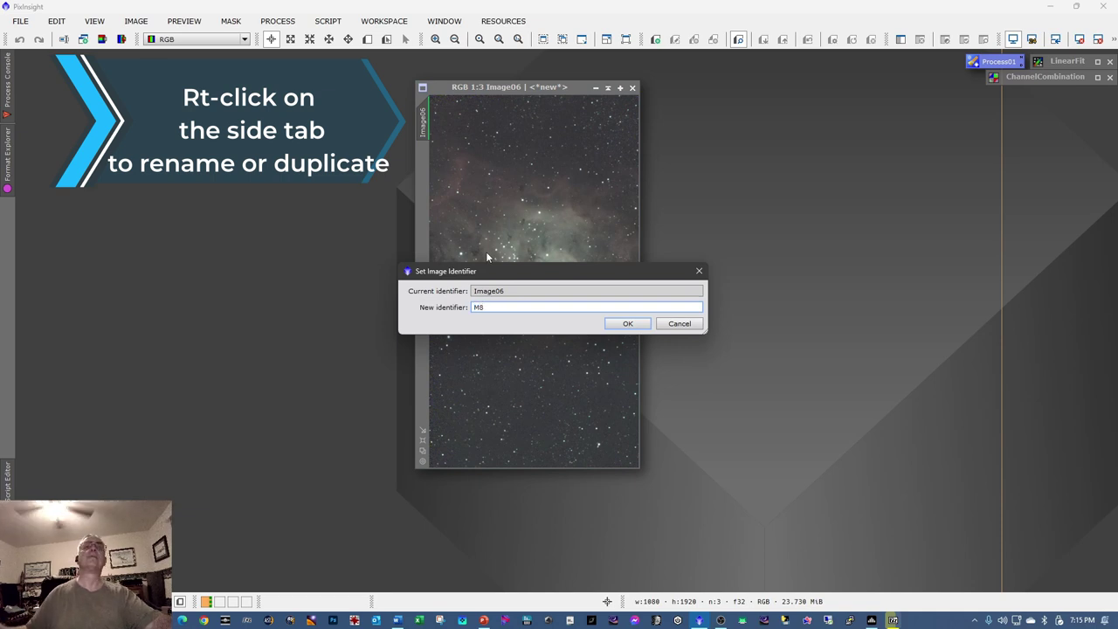
key("Return")
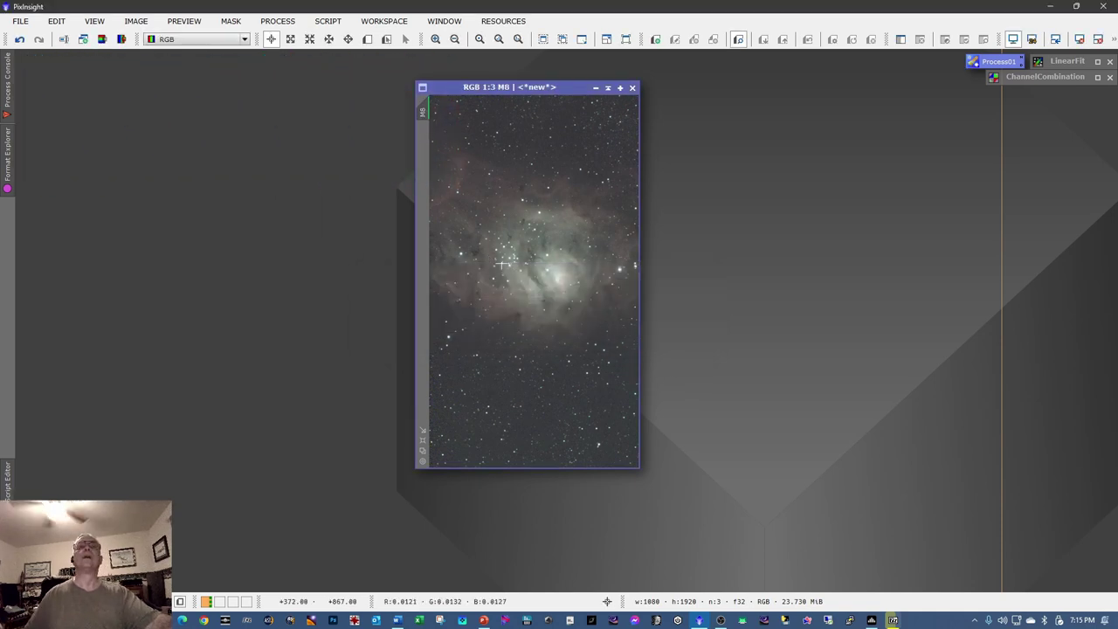
- Duplicate the M8 image, minimize the original to an icon at the workspace's lower edge, and move the clone to the center
right_click(426, 111)
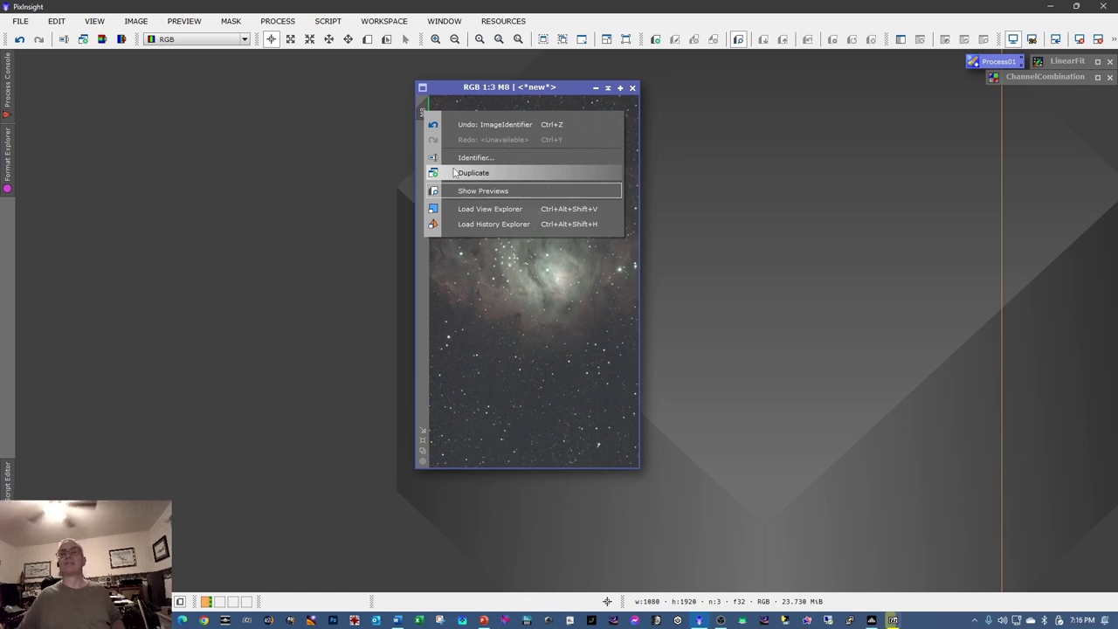
left_click(454, 172)
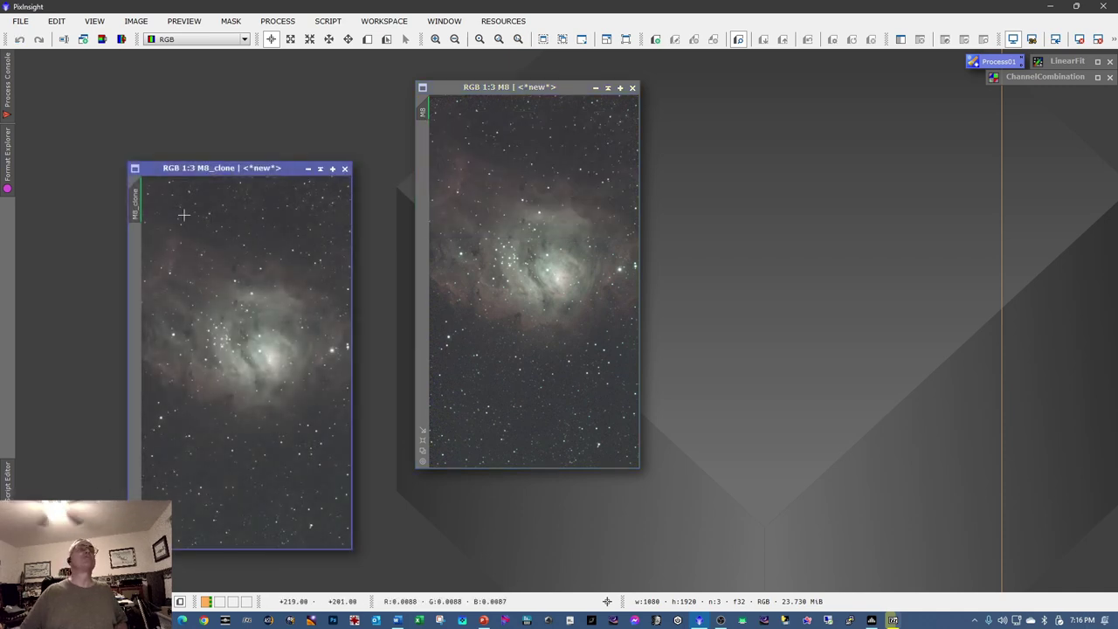
mouse_move(430, 112)
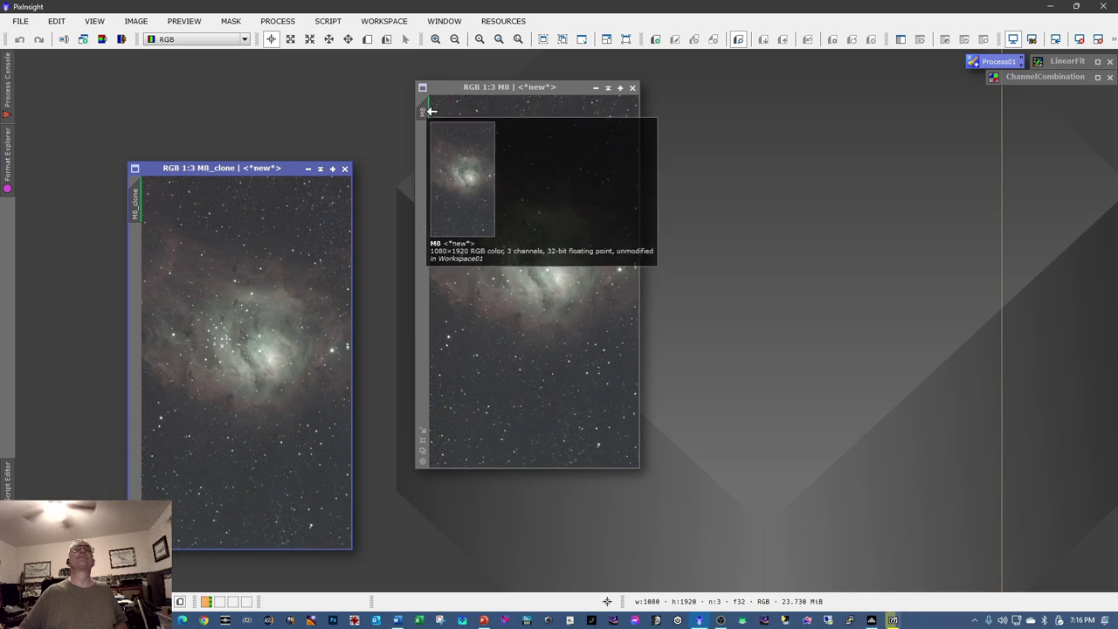
left_click(595, 87)
left_click_drag(532, 288, 498, 584)
left_click_drag(223, 169, 447, 100)
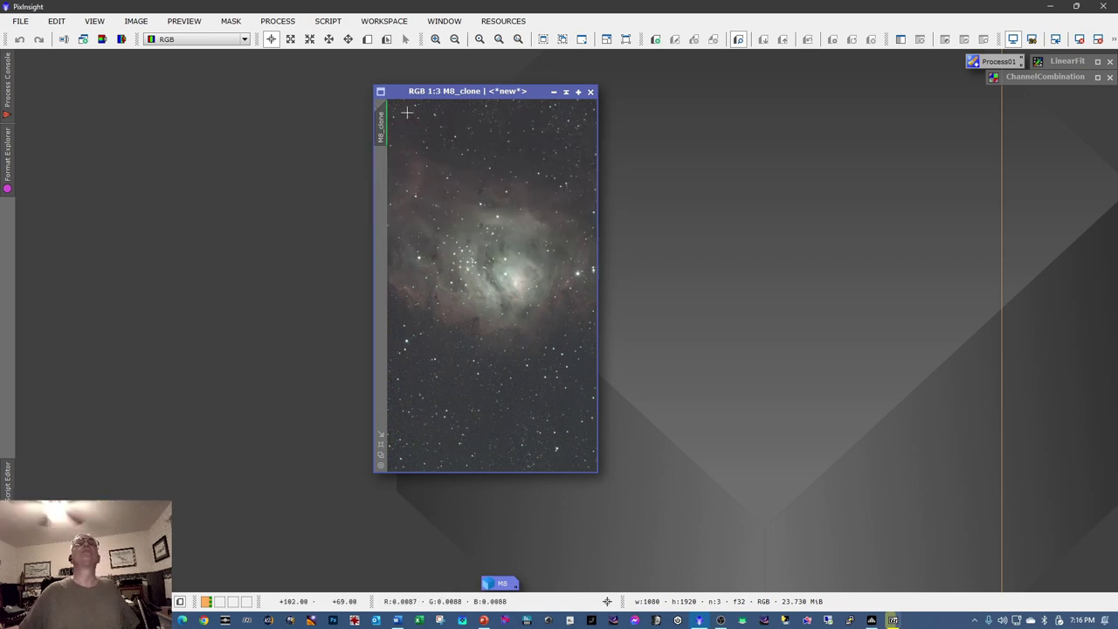
- Open DynamicCrop and draw a crop rectangle of about 999 × 1818 px just inside the edges of M8_clone
left_click(283, 23)
mouse_move(354, 16)
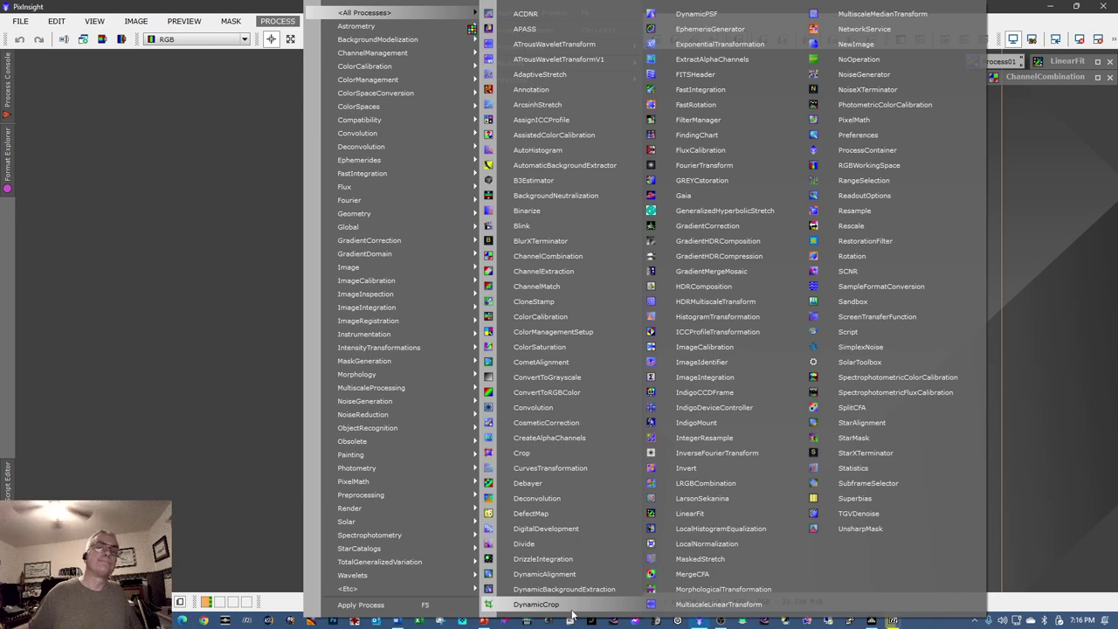
left_click(536, 604)
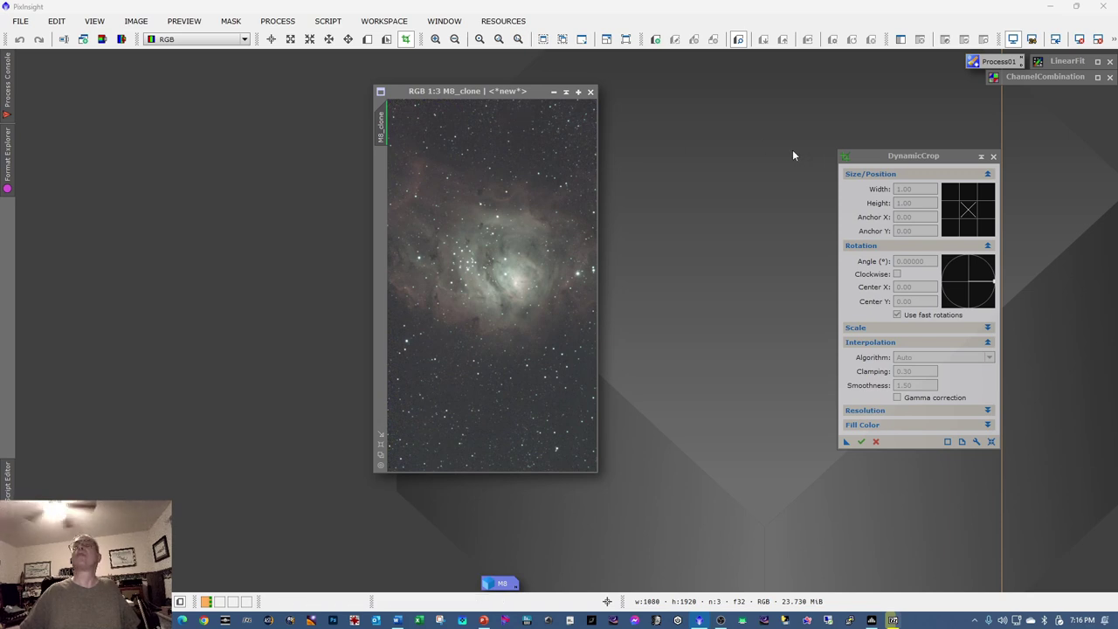
left_click_drag(870, 154, 680, 116)
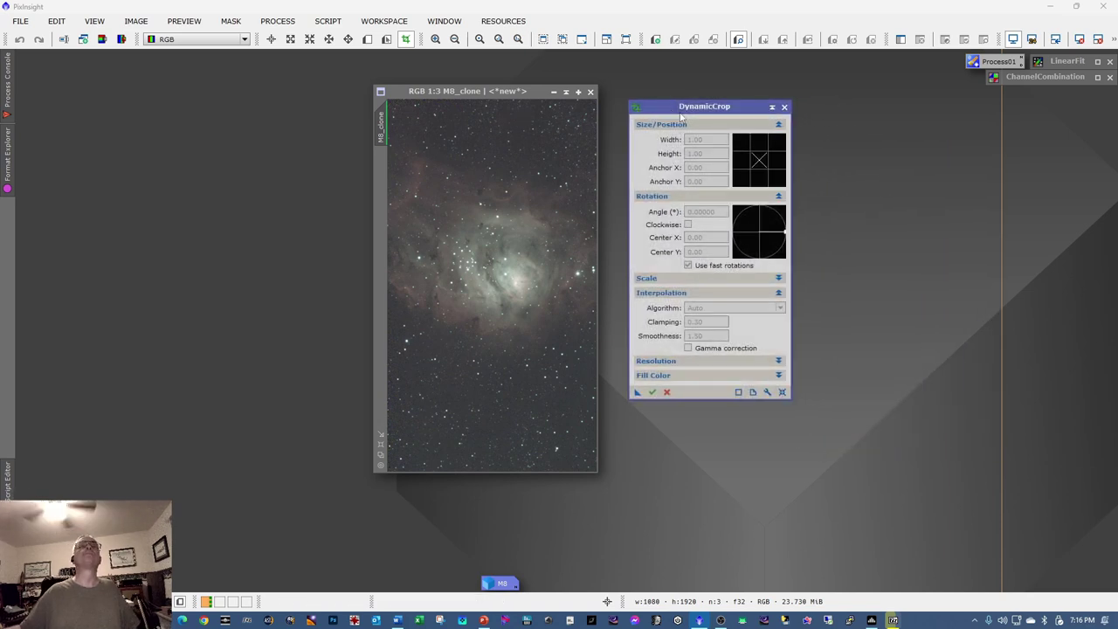
left_click(397, 111)
left_click_drag(398, 112, 590, 465)
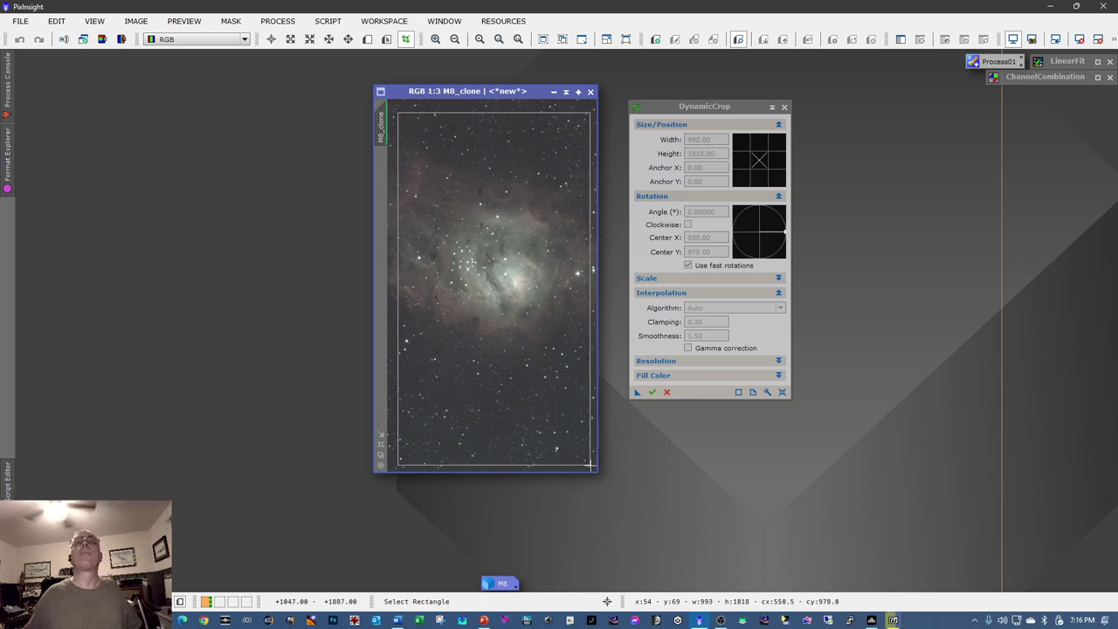
left_click_drag(590, 466, 592, 466)
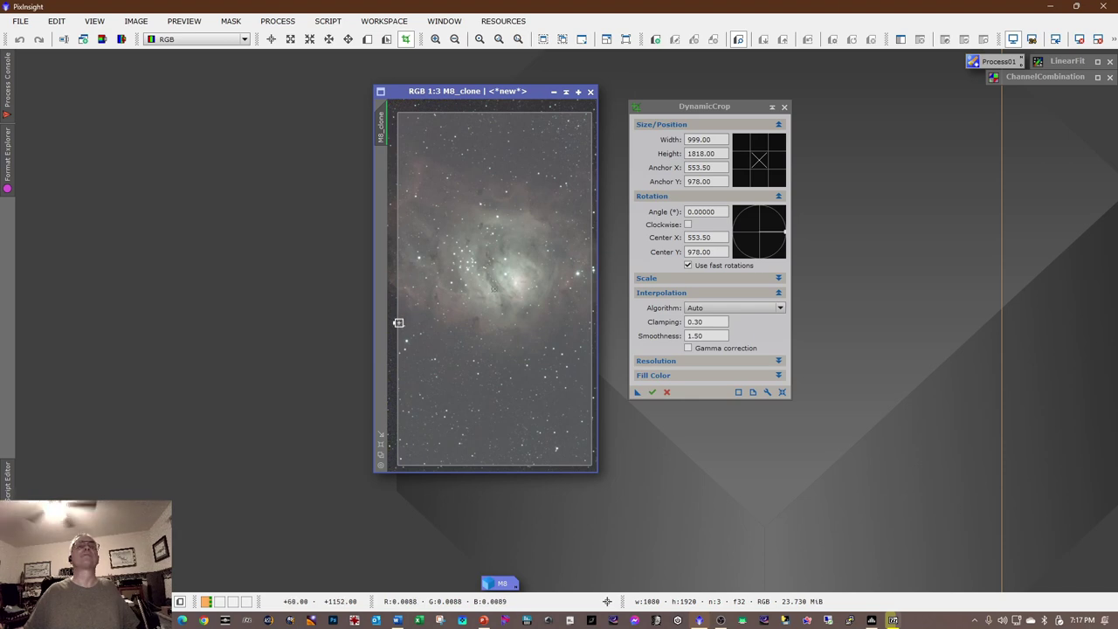
- Adjust the crop's left and top edges to make it about 1002 × 1830 px, and apply it, accepting the astrometric solution's deletion
left_click_drag(398, 323, 395, 324)
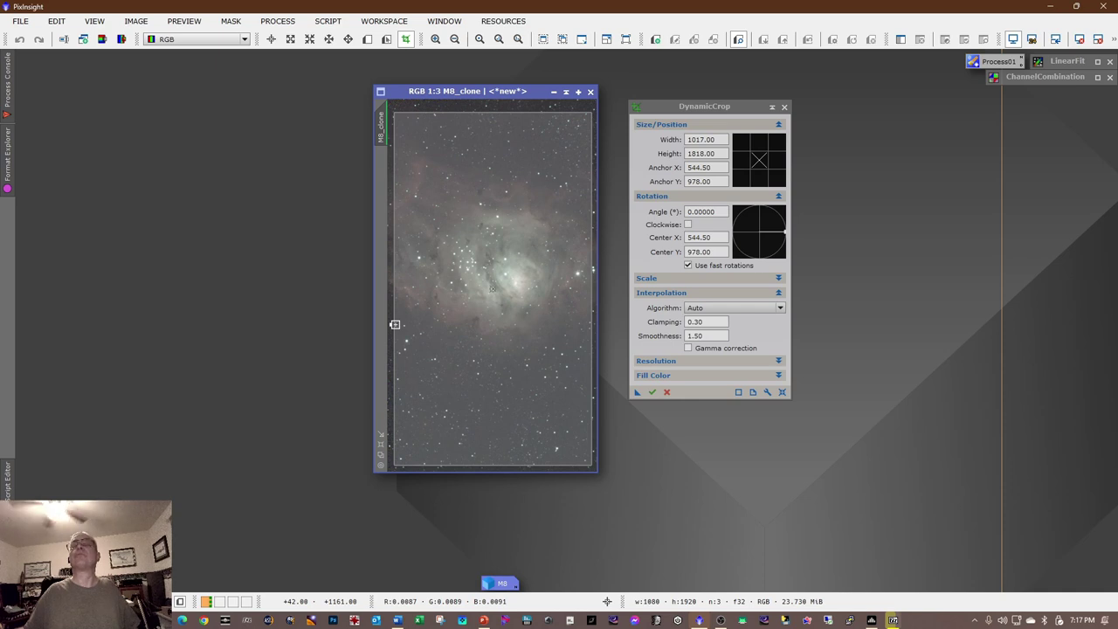
left_click_drag(395, 324, 398, 328)
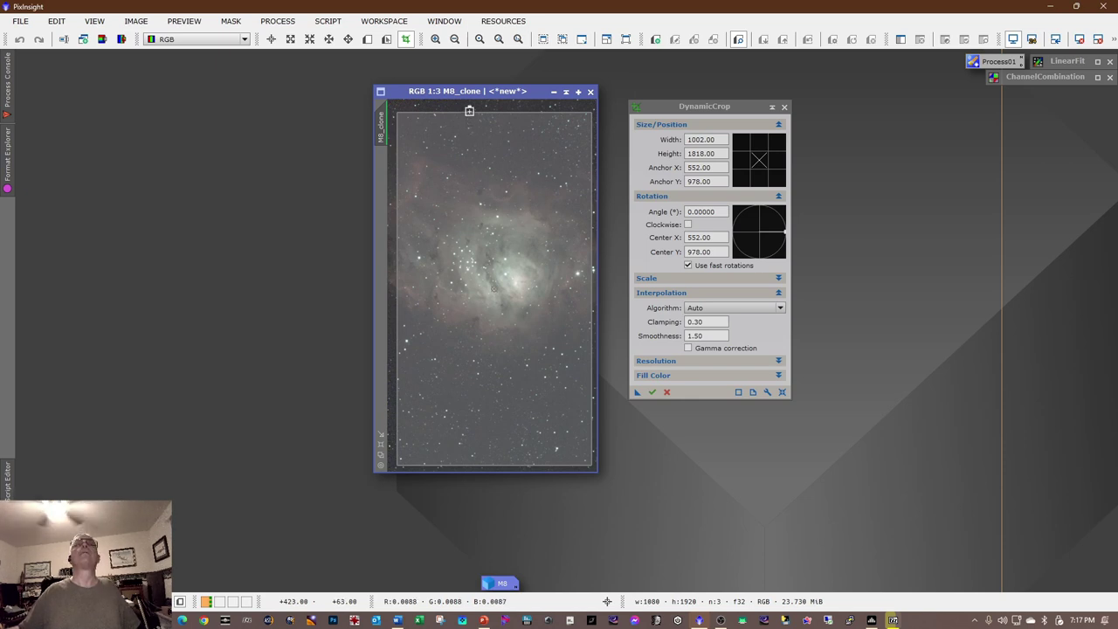
left_click_drag(469, 110, 469, 106)
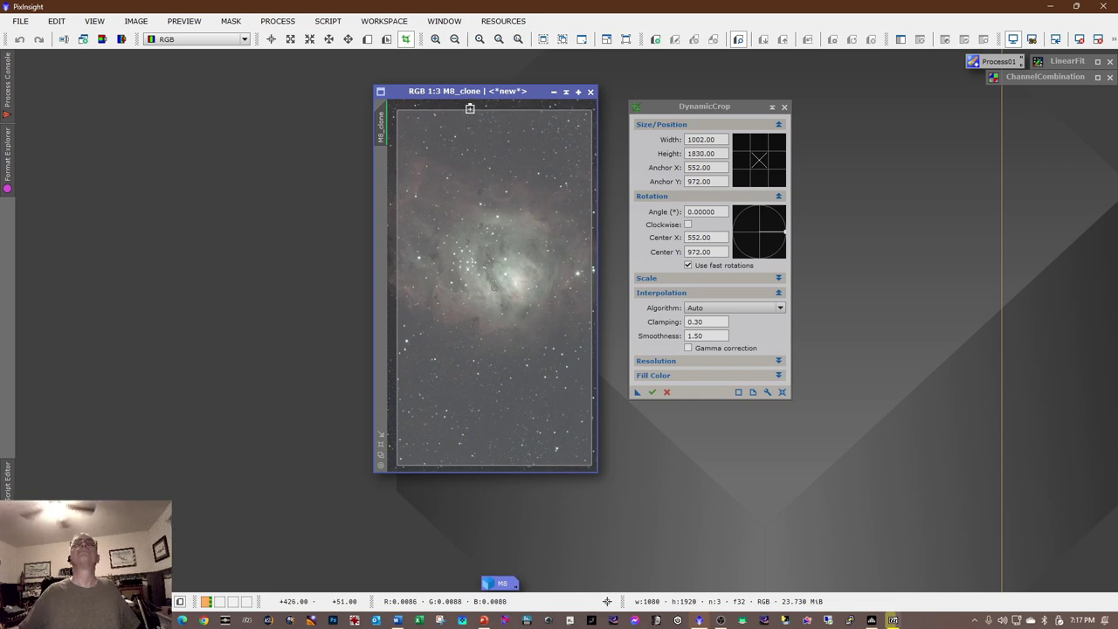
left_click(652, 392)
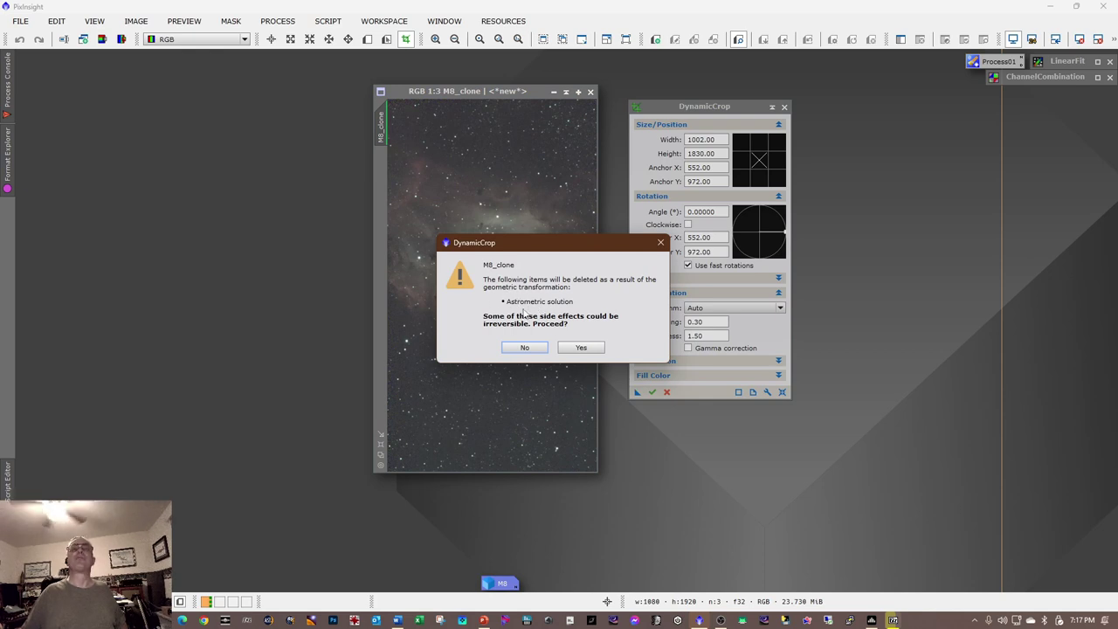
left_click(584, 348)
- Fit the image window to the cropped M8_clone with Zoom to Optimal Fit, and close DynamicCrop
right_click(511, 307)
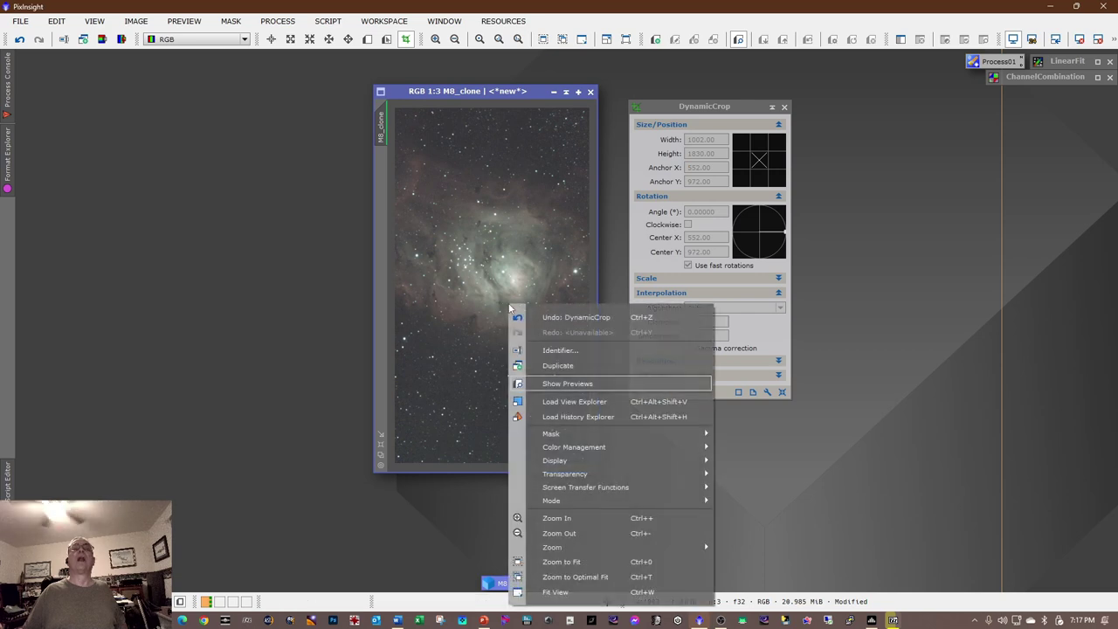
mouse_move(564, 447)
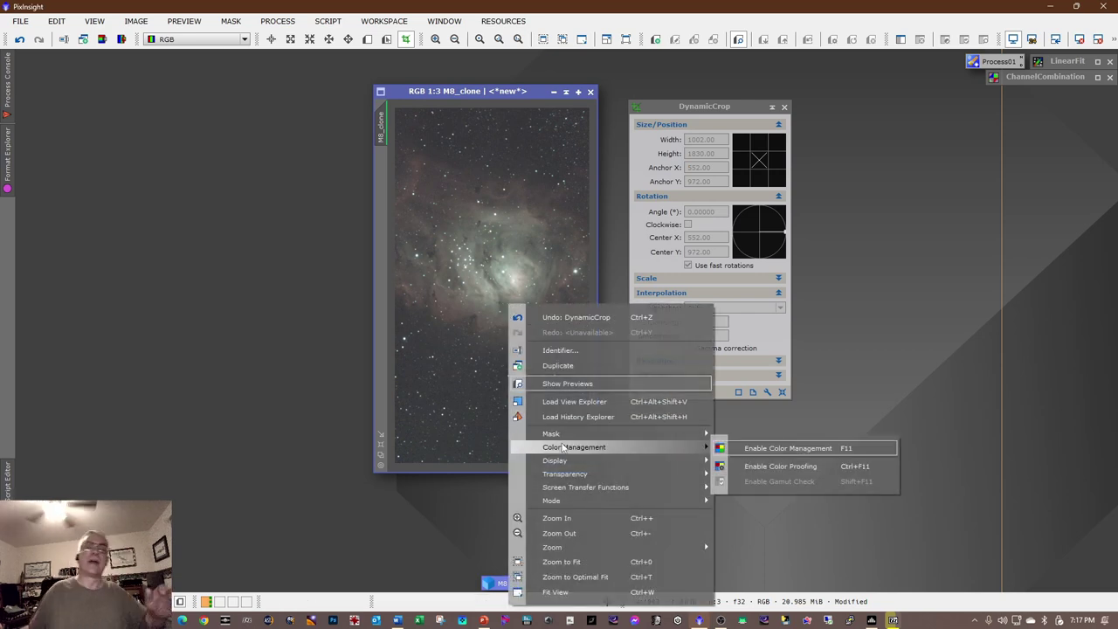
mouse_move(578, 488)
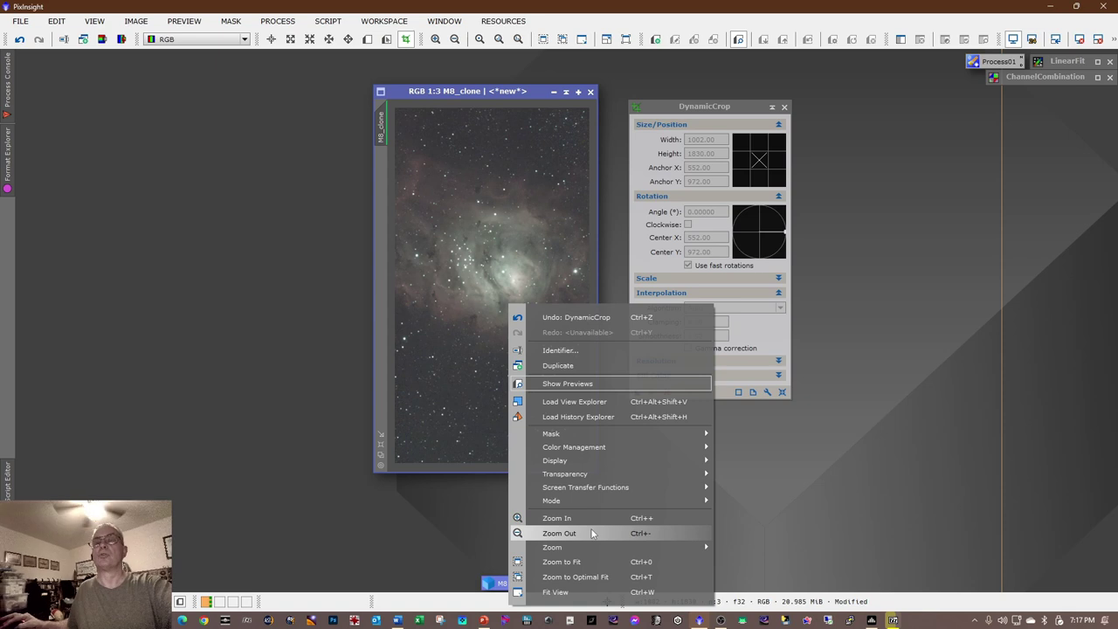
left_click(605, 577)
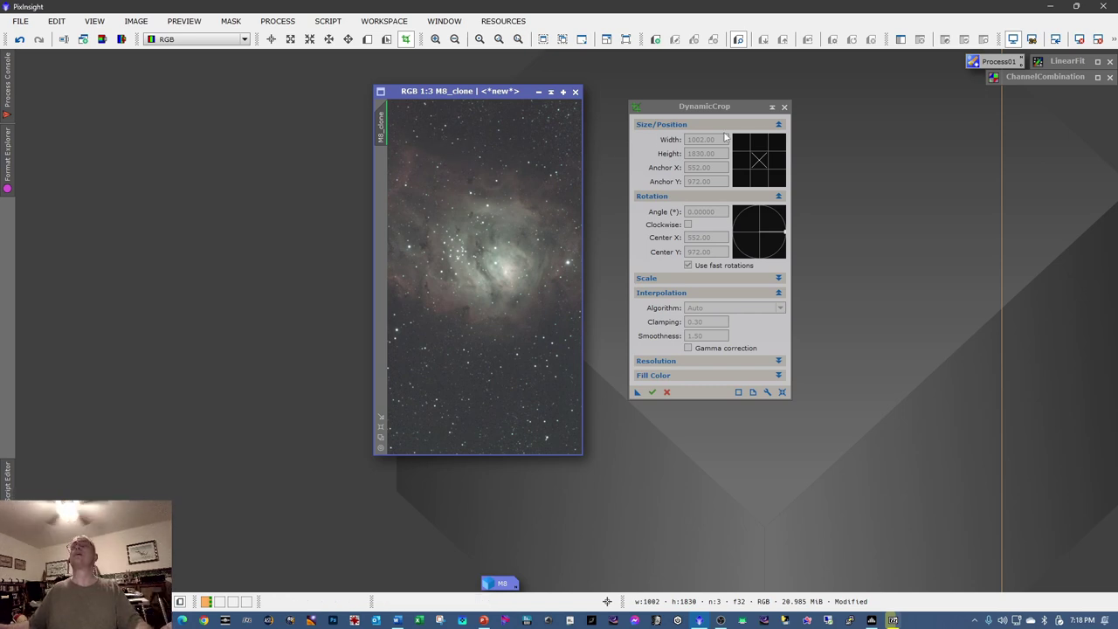
left_click(785, 107)
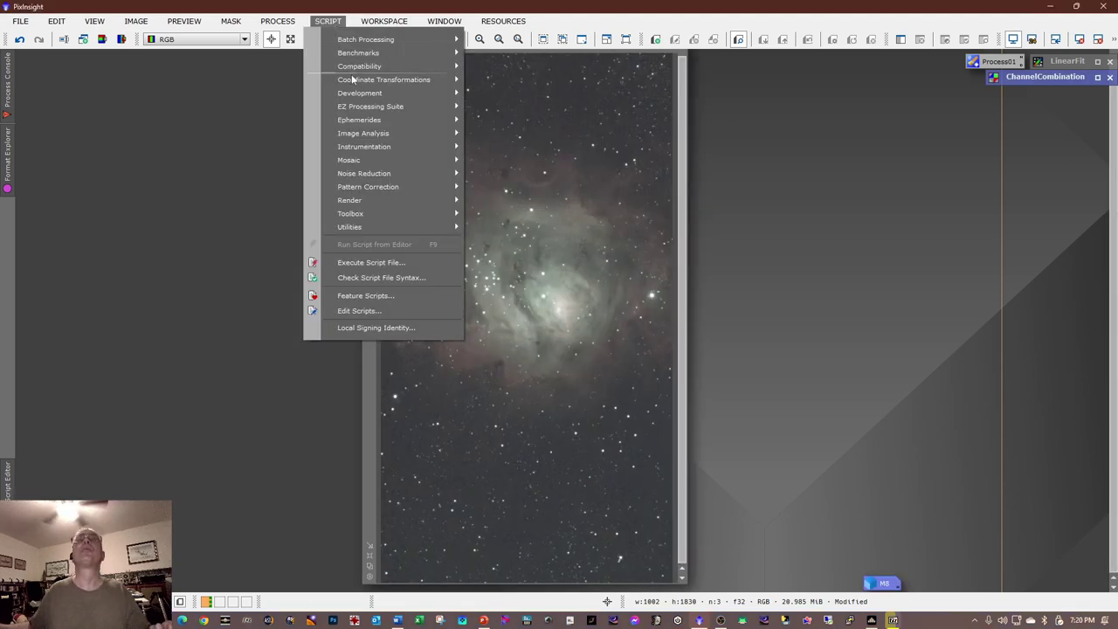
- Plate-solve the cropped M8_clone image with the ImageSolver script using its preset parameters, and hide the process console
mouse_move(376, 133)
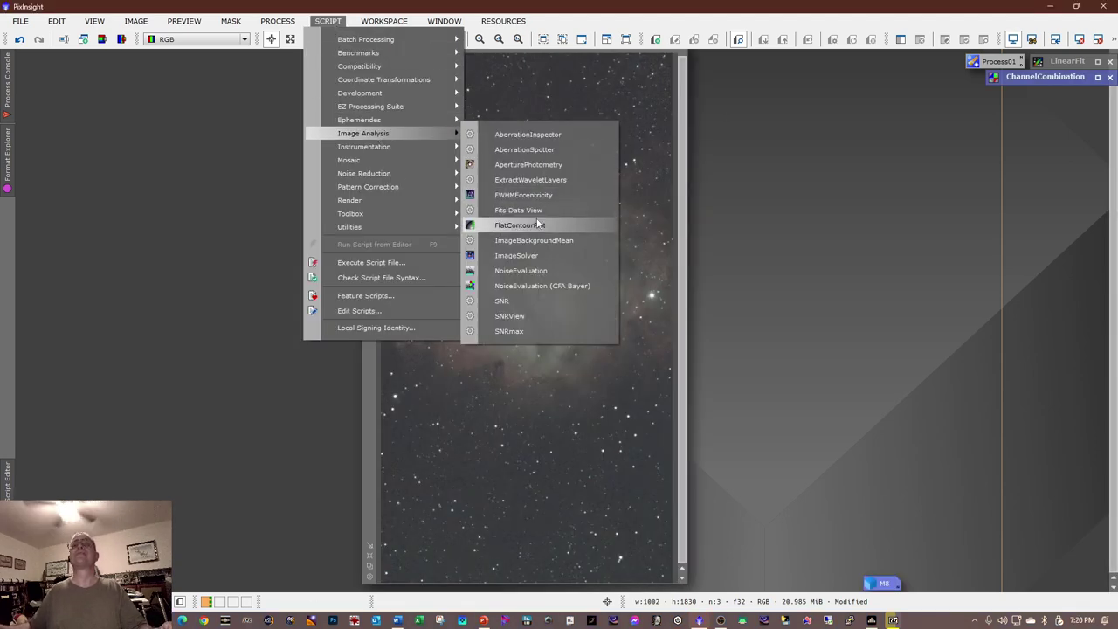
left_click(533, 255)
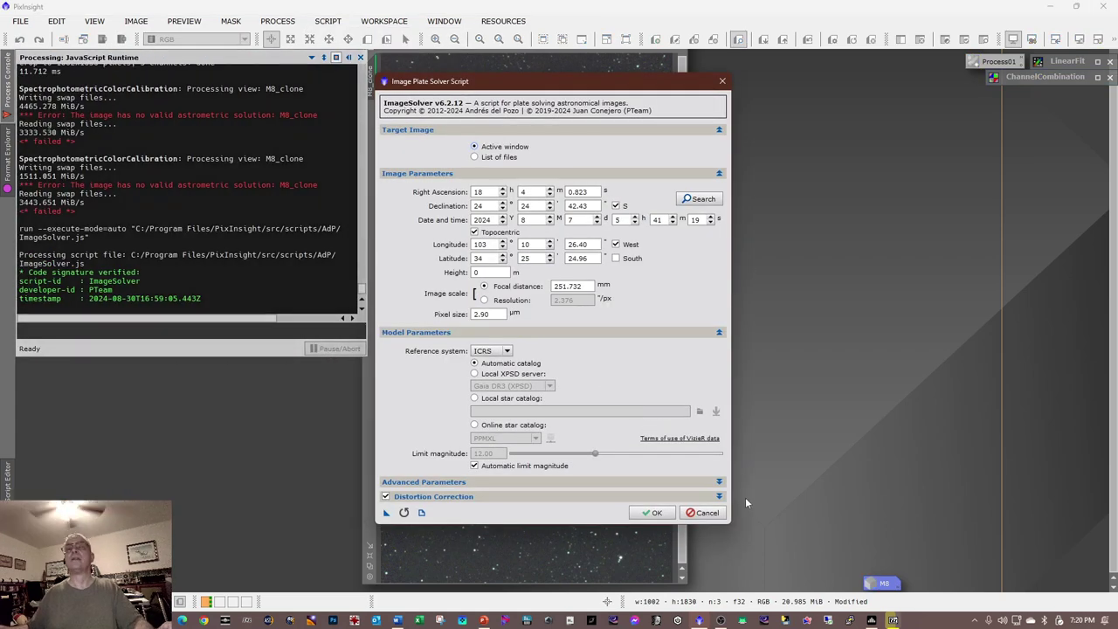
left_click(657, 513)
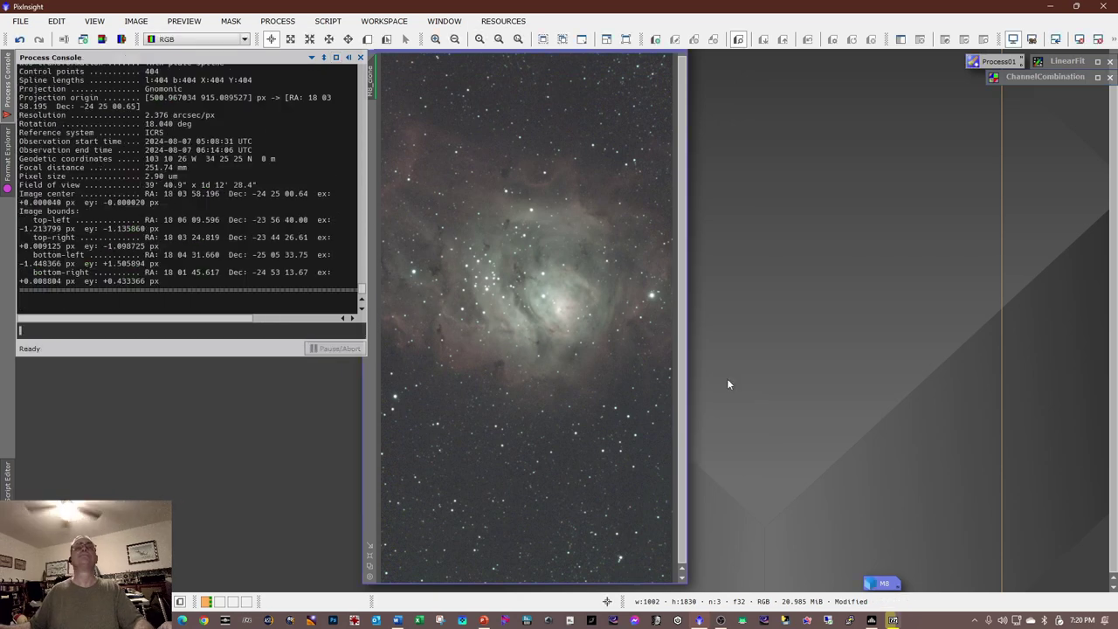
left_click(335, 57)
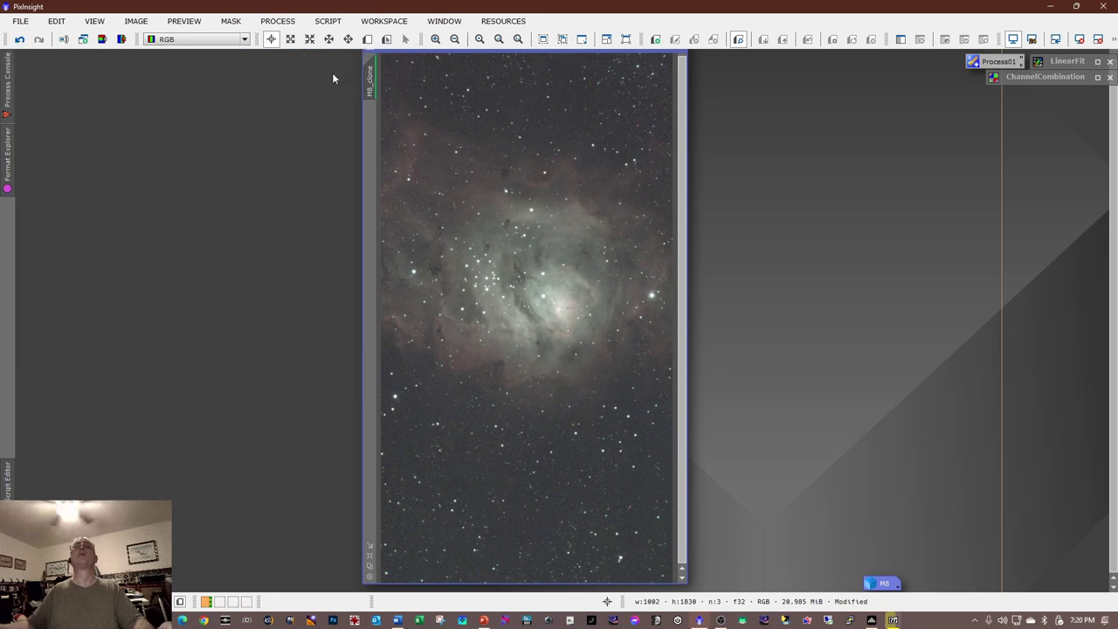
- Open SpectrophotometricColorCalibration and draw a preview of about 202 × 70 px over the dark background below the nebula
left_click(292, 24)
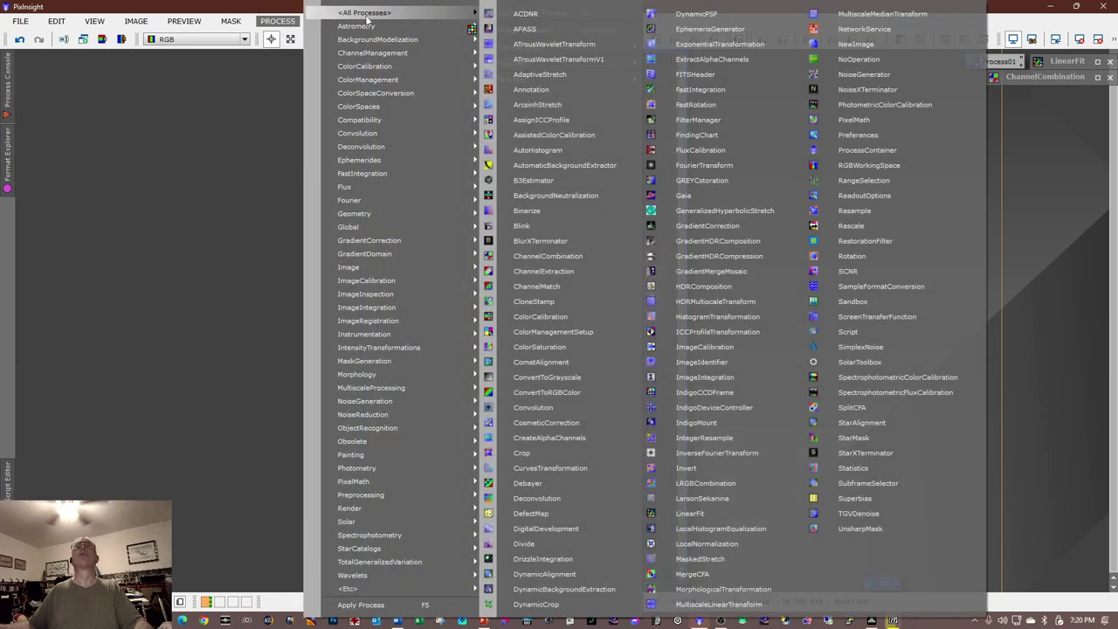
mouse_move(471, 29)
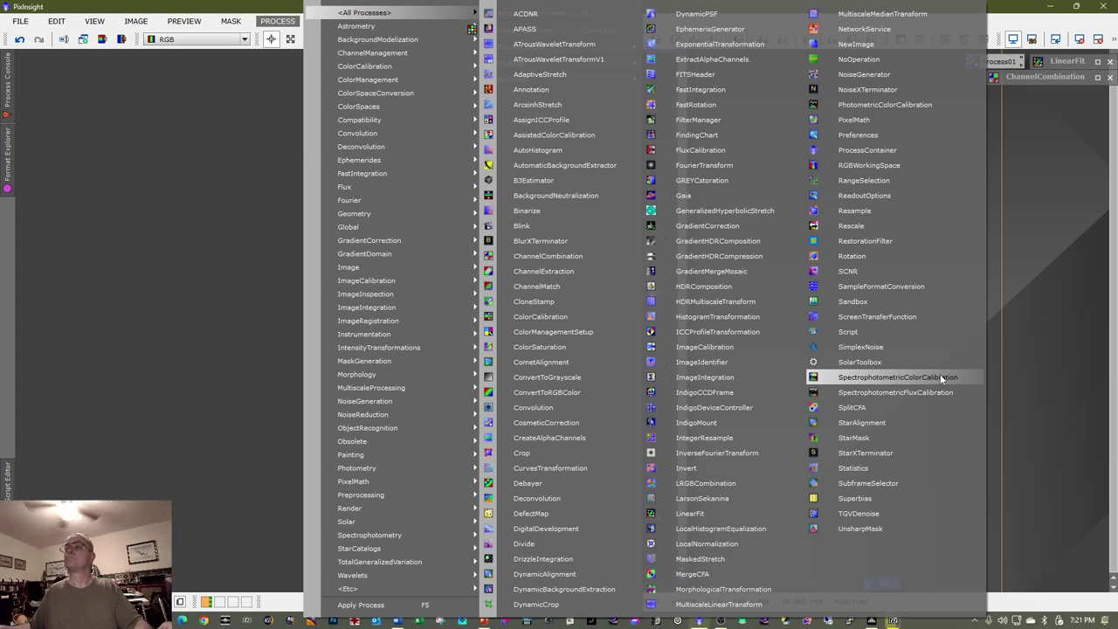
left_click(940, 374)
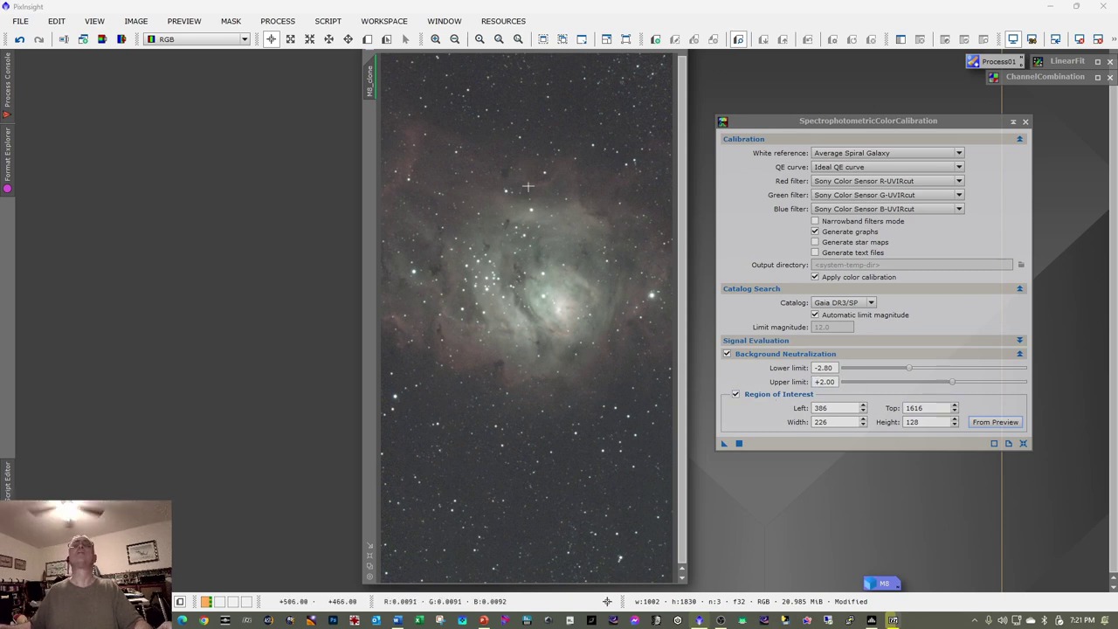
left_click(685, 92)
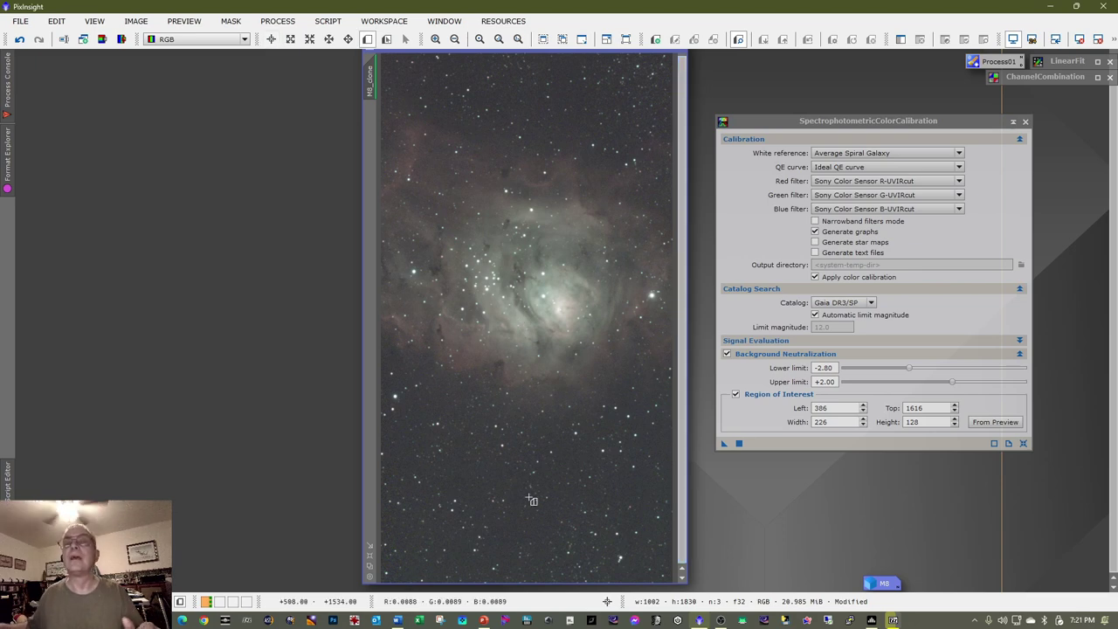
left_click_drag(494, 521, 550, 548)
left_click_drag(557, 546, 552, 540)
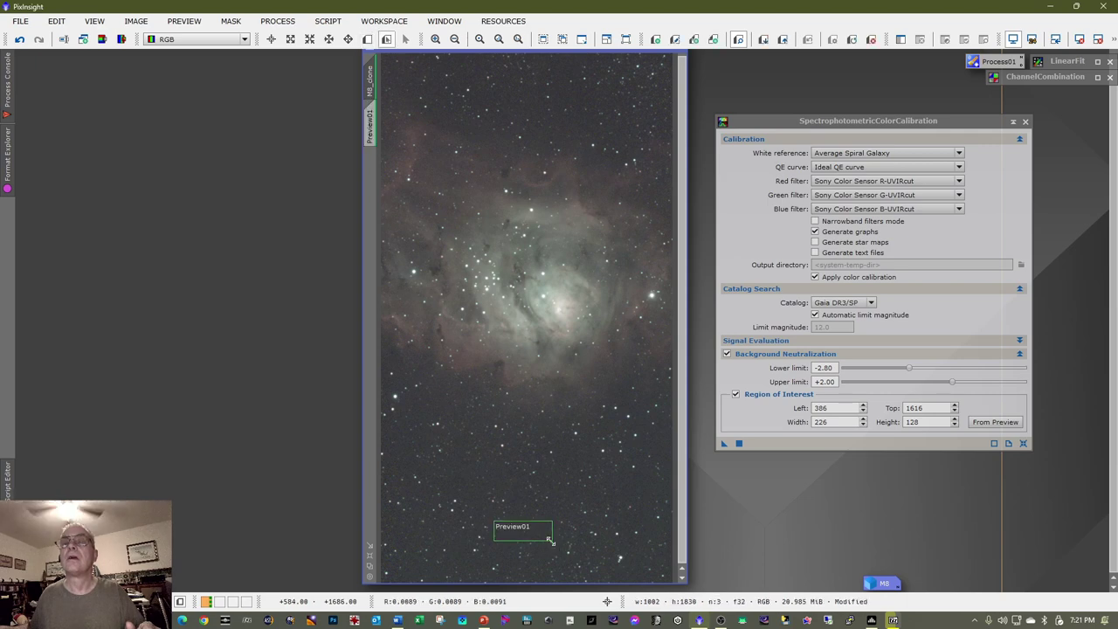
- Set the background neutralization's region of interest from the preview drawn on M8_clone
left_click(995, 423)
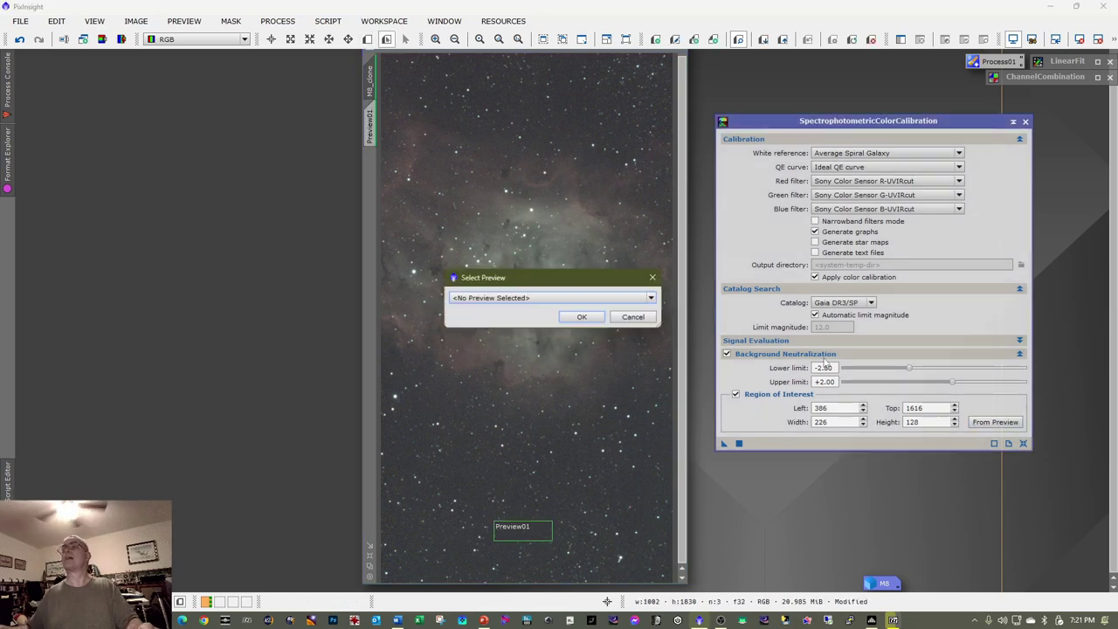
left_click(621, 299)
left_click(600, 310)
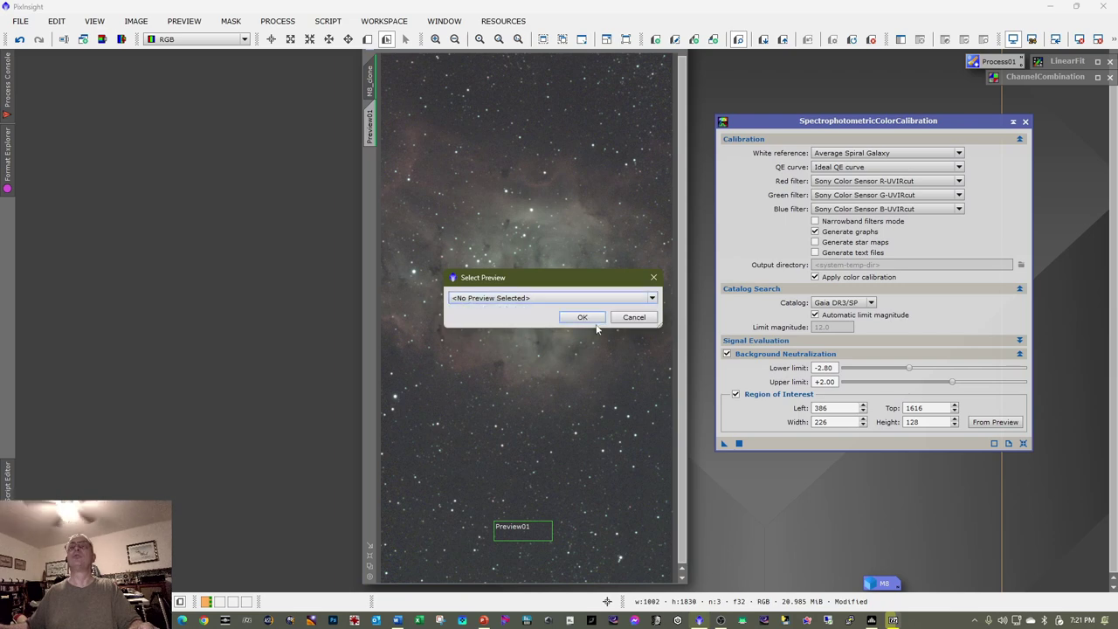
left_click(605, 301)
left_click(594, 319)
left_click(579, 314)
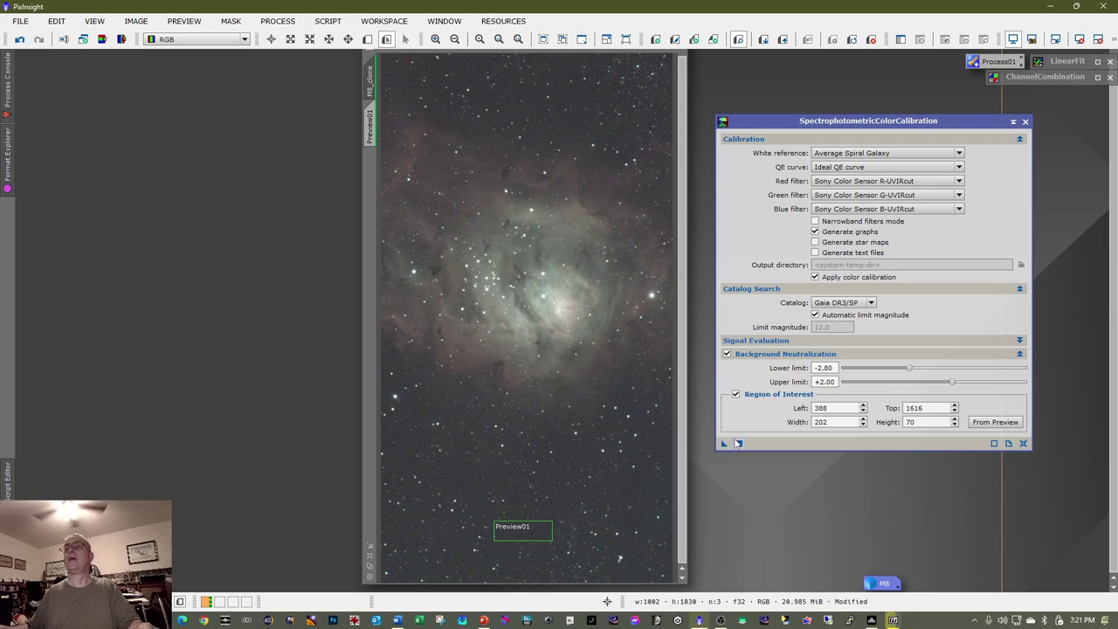
- Apply SpectrophotometricColorCalibration to M8_clone, and shade and stack its process and white balance graph windows beside the other shaded tools
left_click(739, 444)
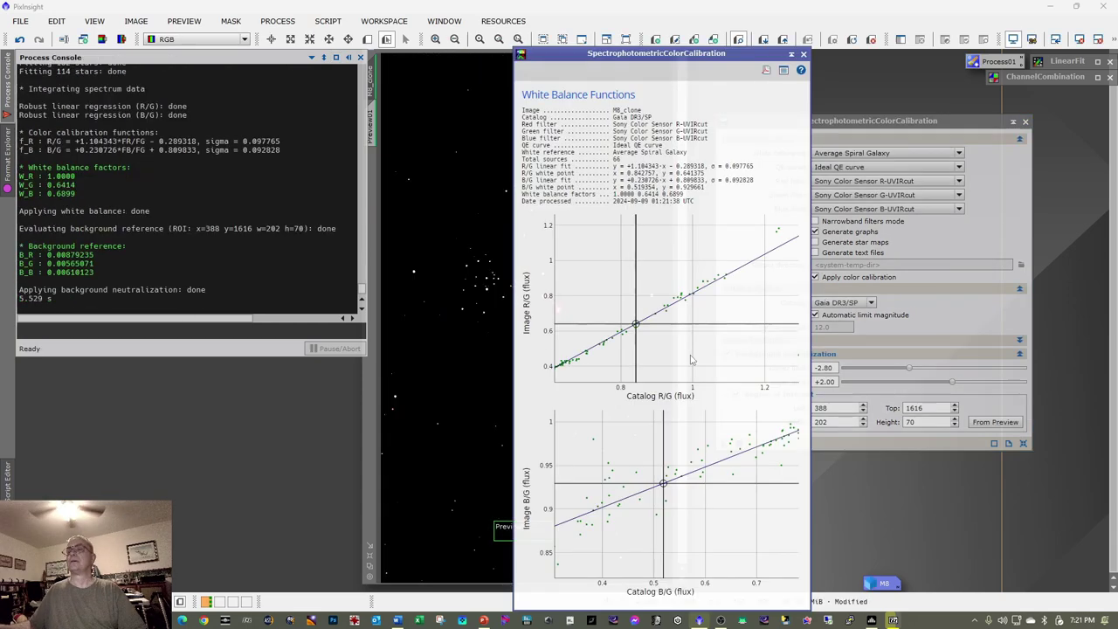
left_click(1014, 123)
left_click(791, 53)
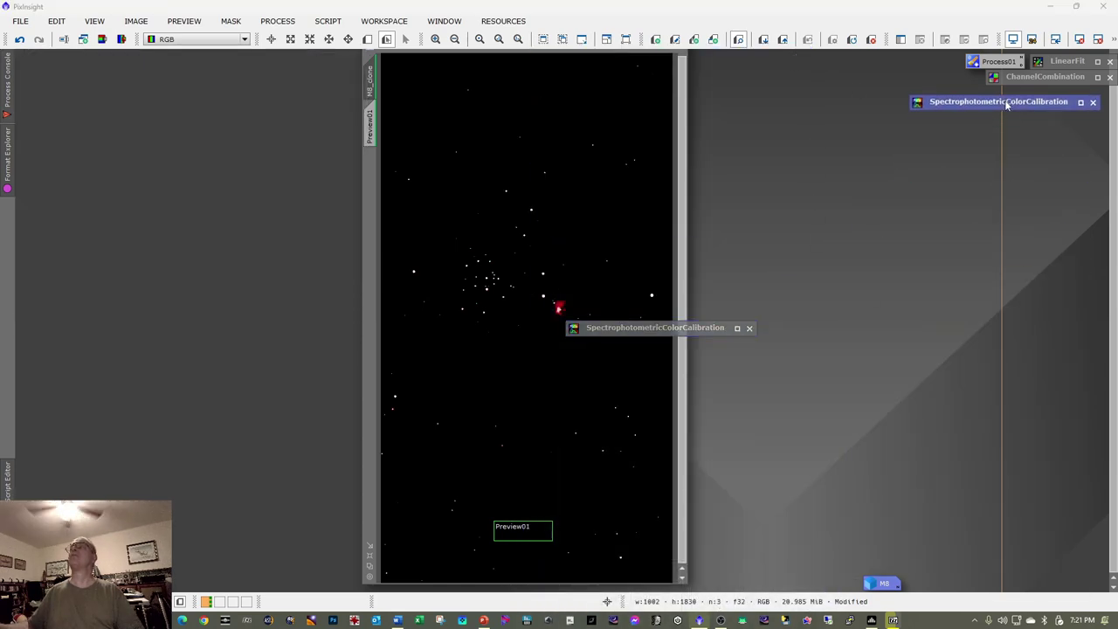
left_click_drag(673, 327, 974, 117)
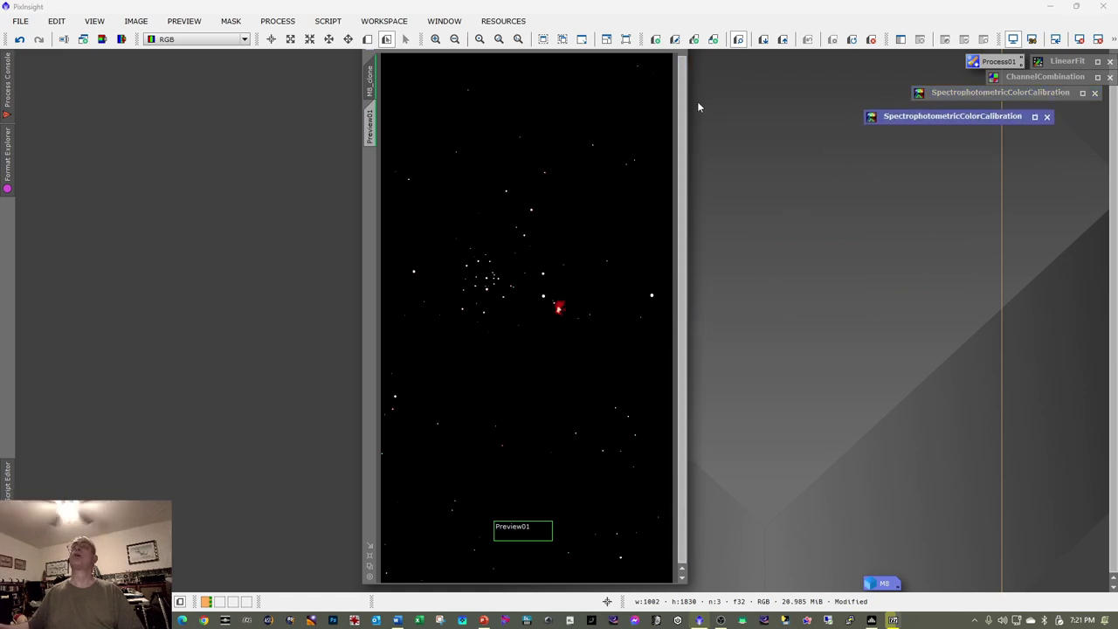
- Fit the M8_clone window with Zoom to Optimal Fit, delete Preview01, and auto-stretch the screen display
right_click(564, 150)
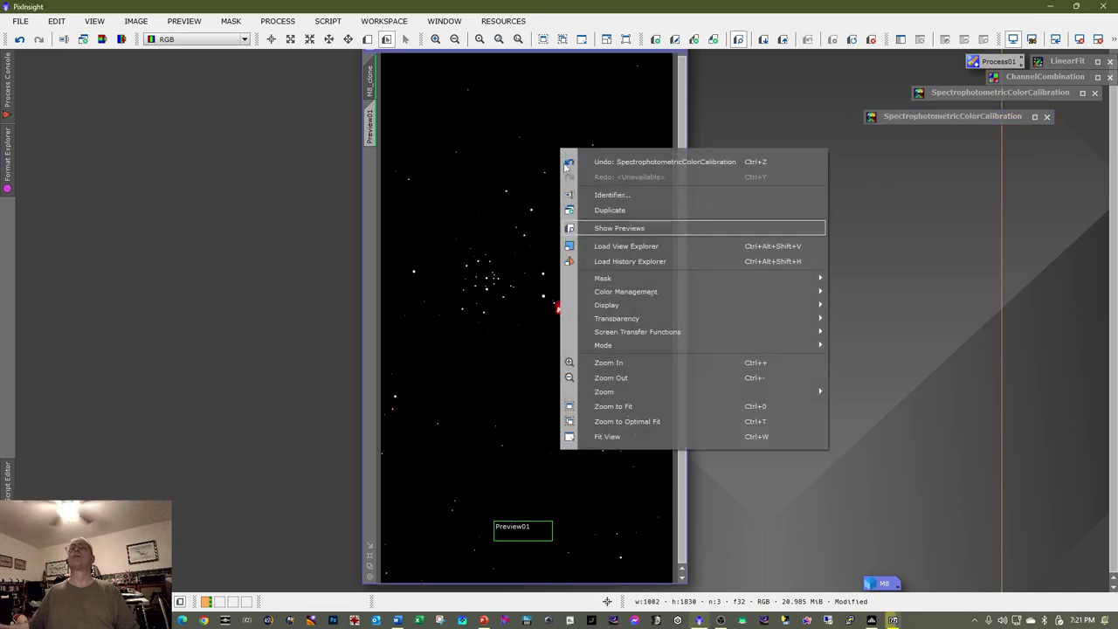
left_click(627, 421)
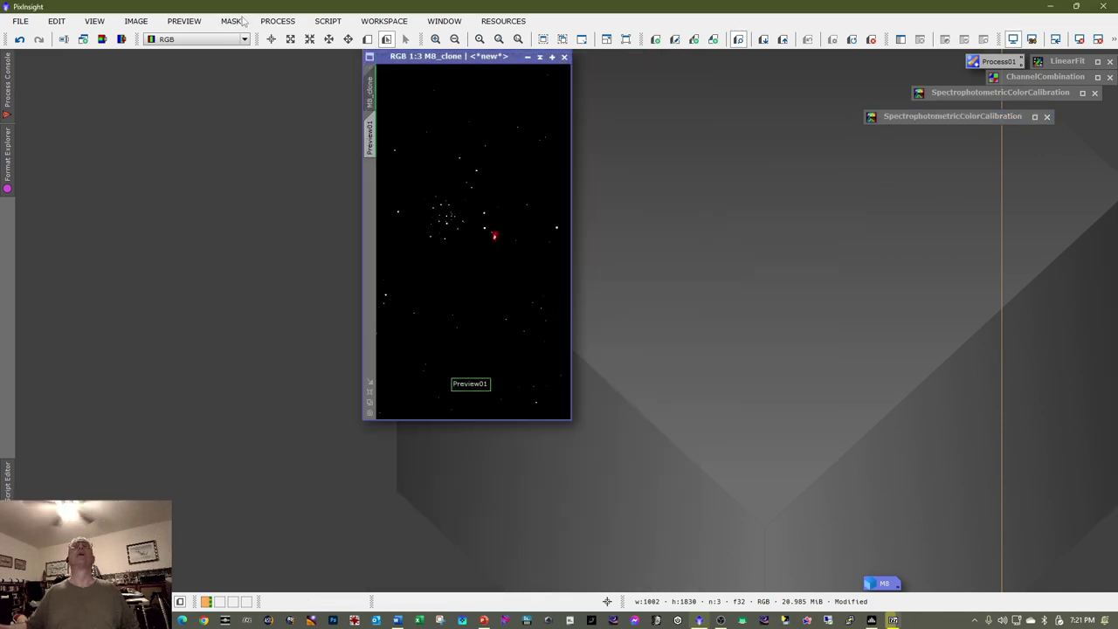
left_click(196, 23)
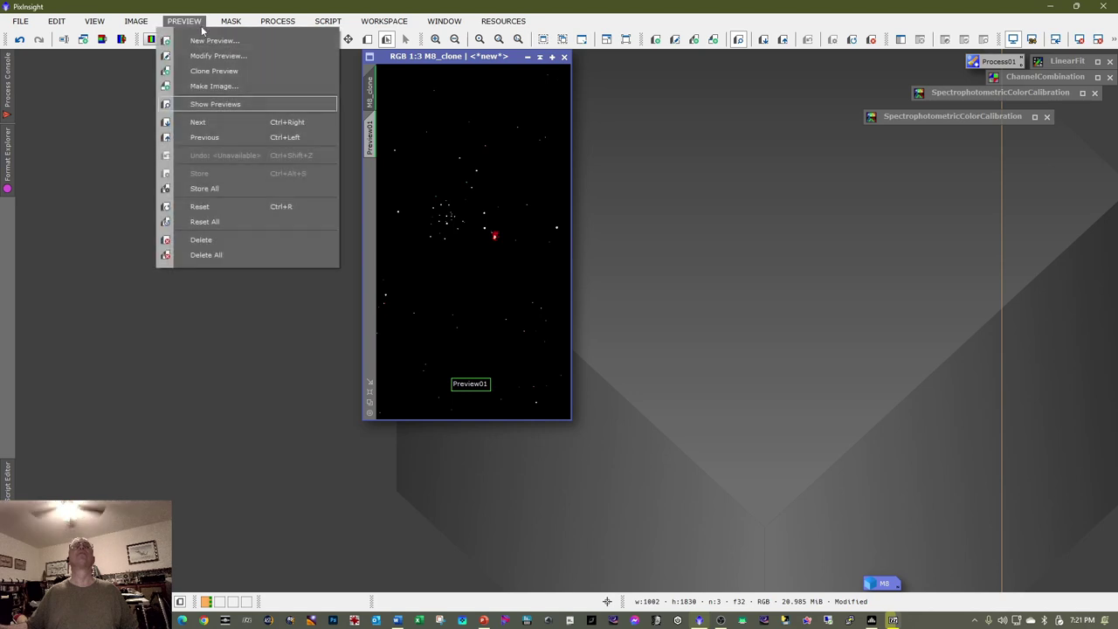
left_click(228, 239)
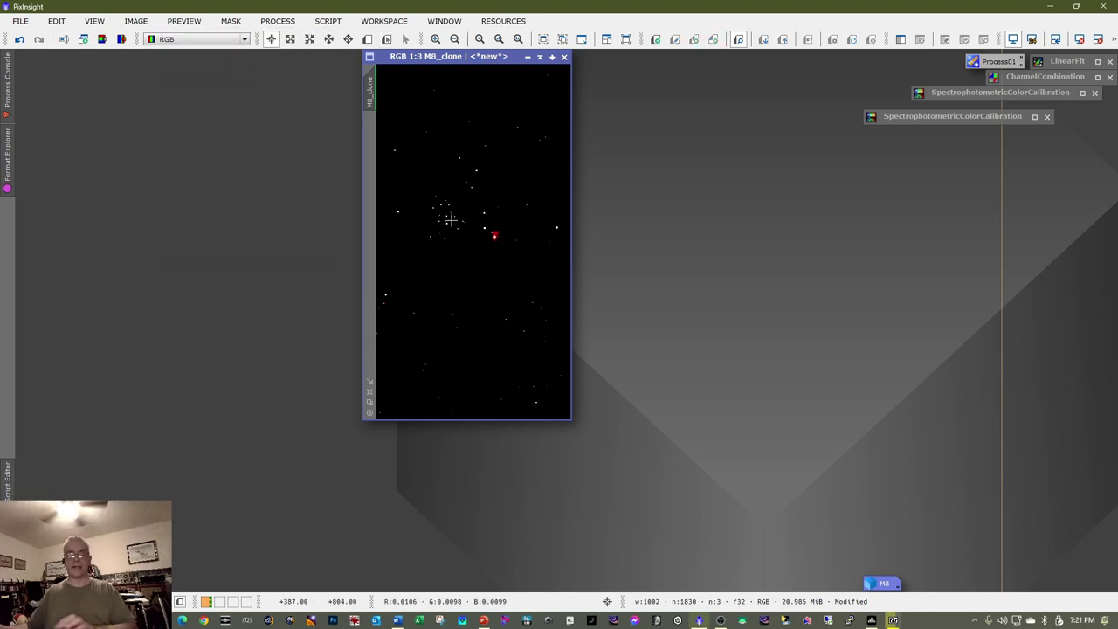
key("ctrl+a")
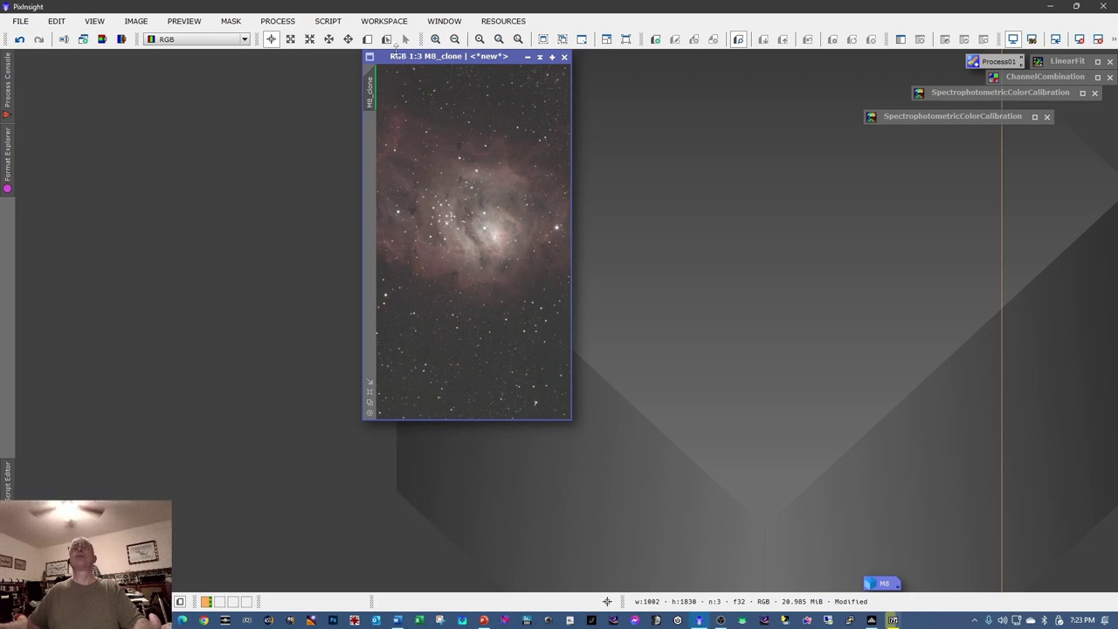
- Remove the gradient from M8_clone with the GraXpert script, using Subtraction and smoothing 1.000, and close the background model image
left_click(330, 21)
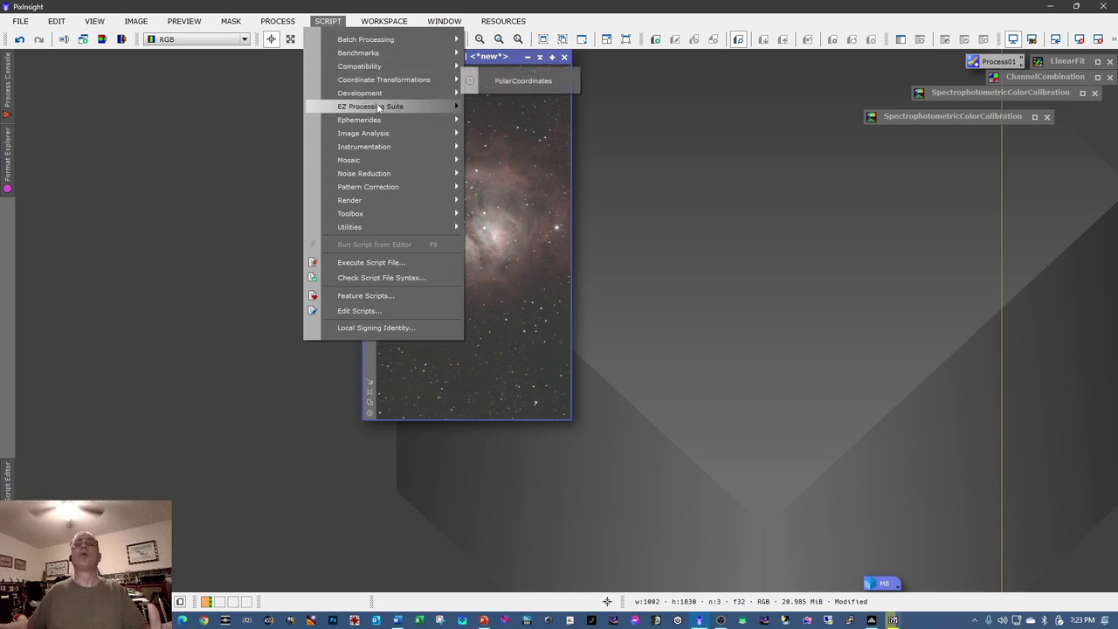
mouse_move(387, 213)
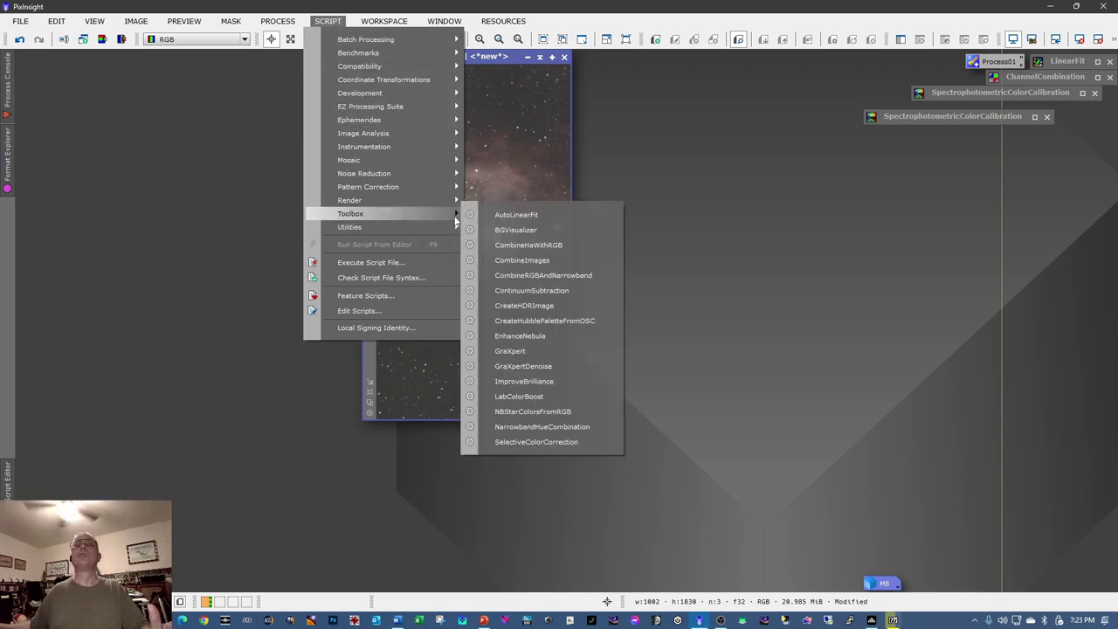
left_click(527, 354)
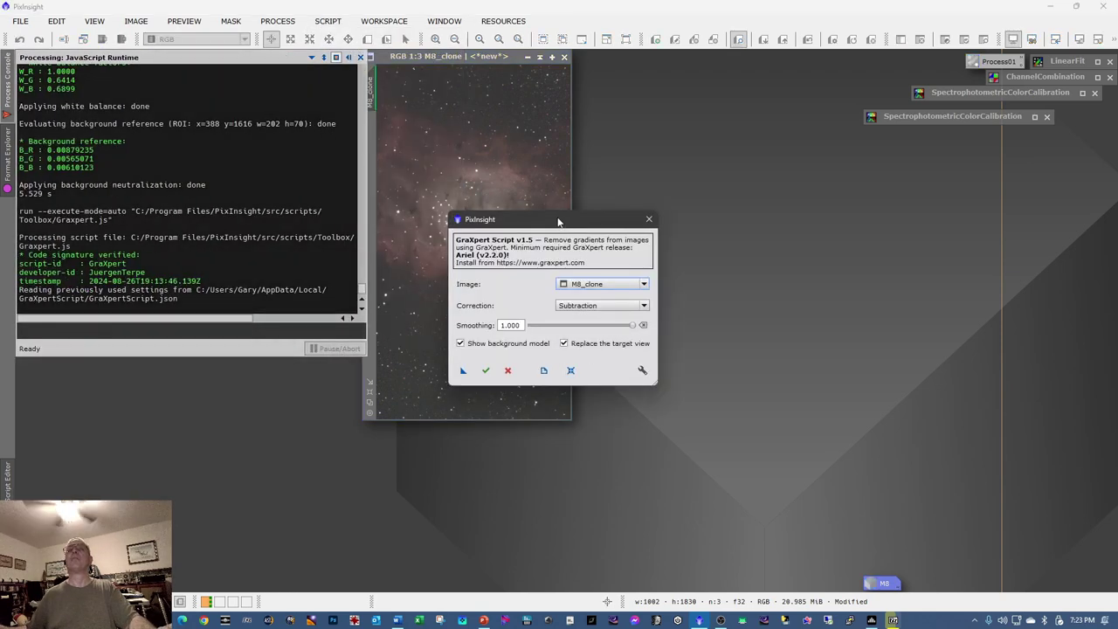
left_click_drag(558, 222, 766, 243)
left_click(685, 383)
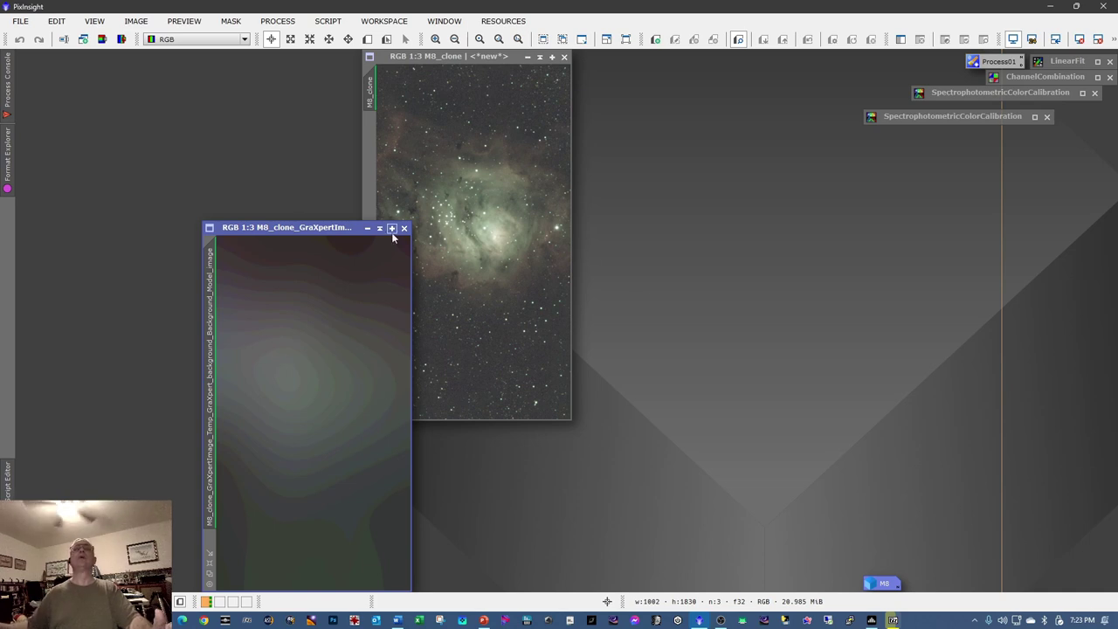
left_click_drag(301, 229, 716, 82)
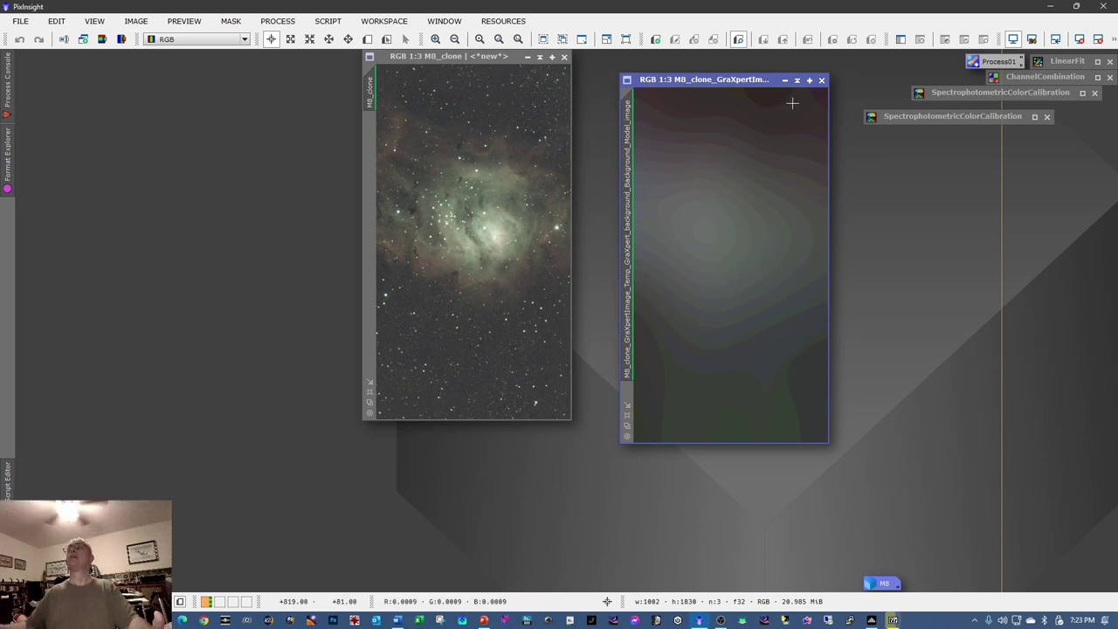
left_click(821, 80)
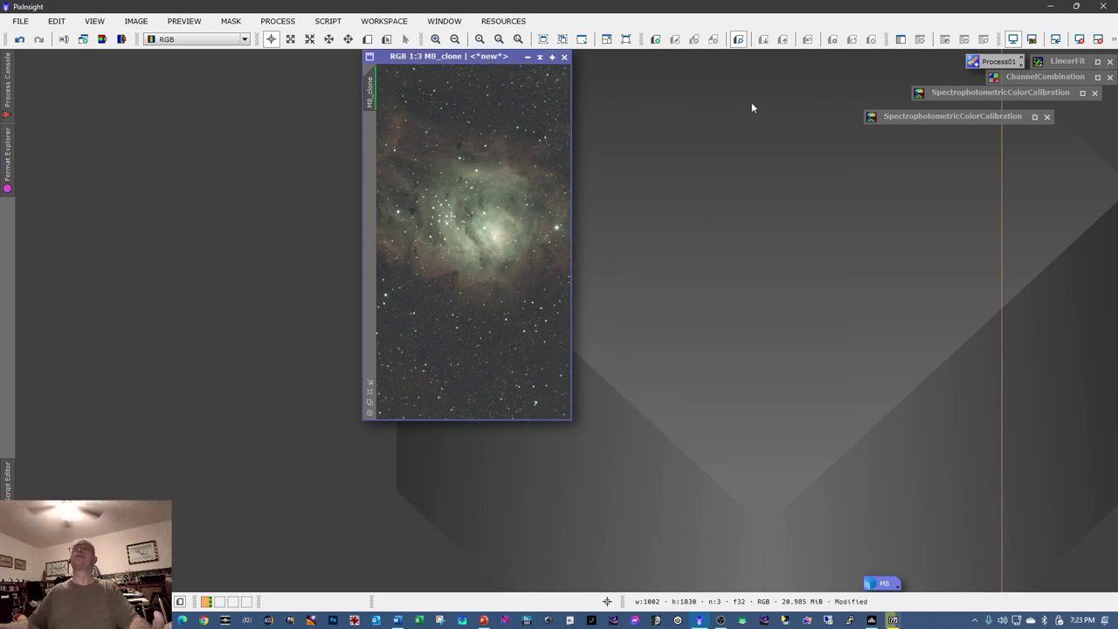
- Denoise M8_clone by running the EZ Denoise script with its preset mask settings
left_click(327, 22)
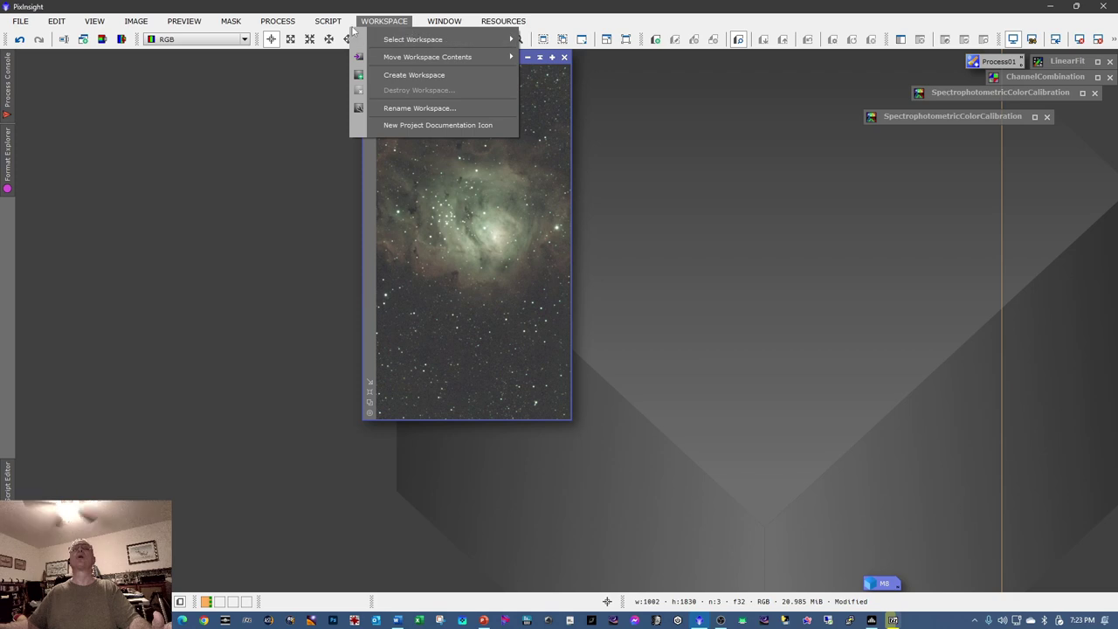
mouse_move(351, 107)
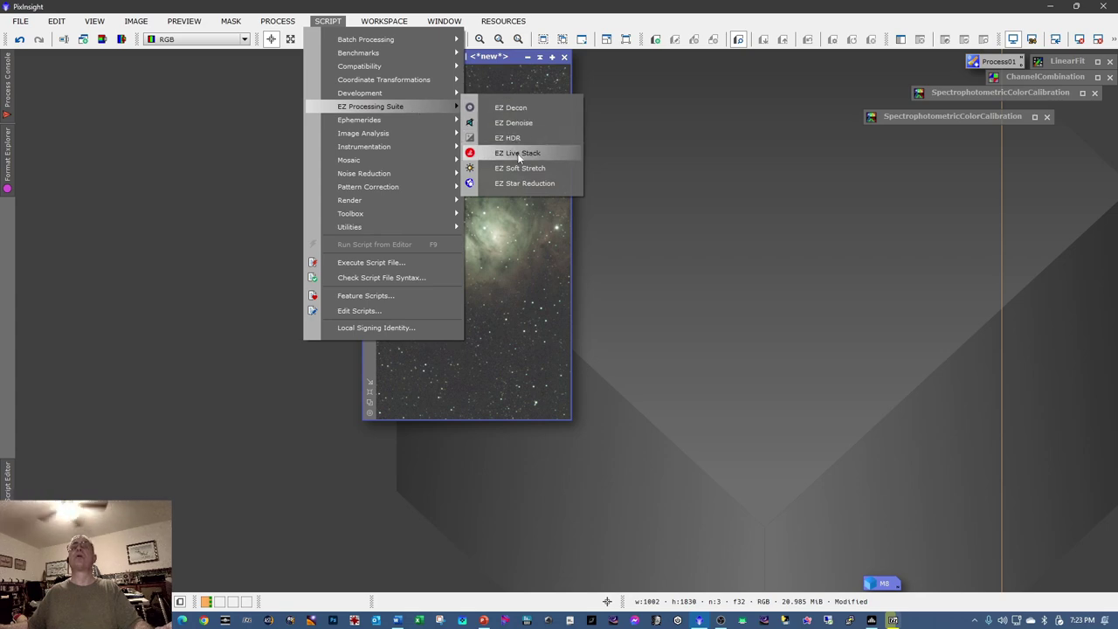
left_click(519, 124)
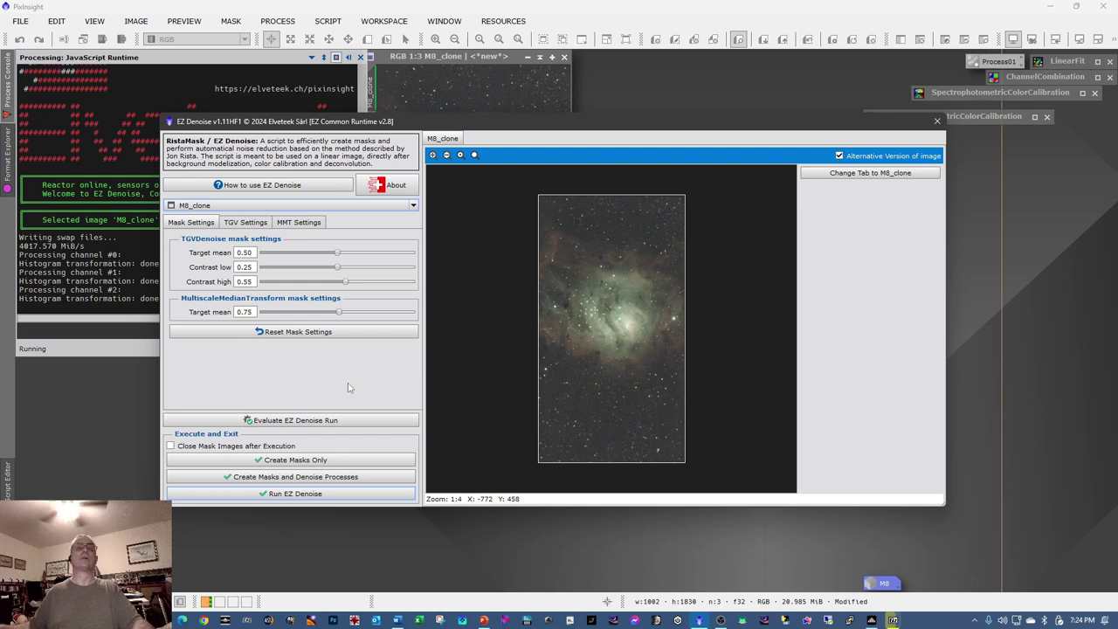
left_click(271, 494)
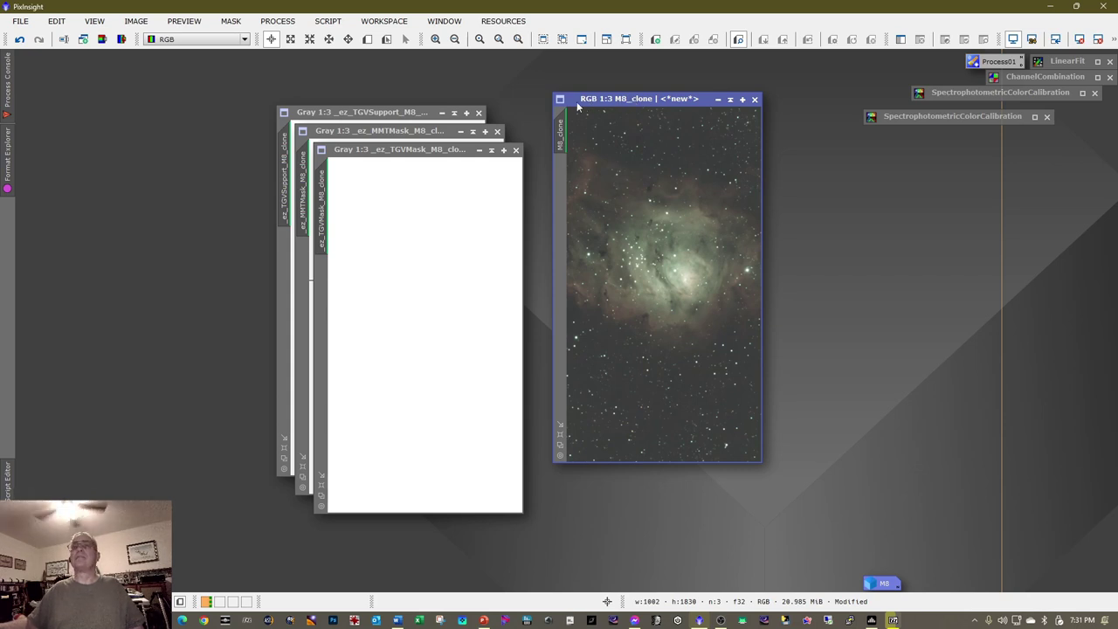
- Close the TGVMask, MMTMask and TGVSupport images made by EZ Denoise without saving them
left_click(515, 150)
left_click(580, 339)
left_click(581, 339)
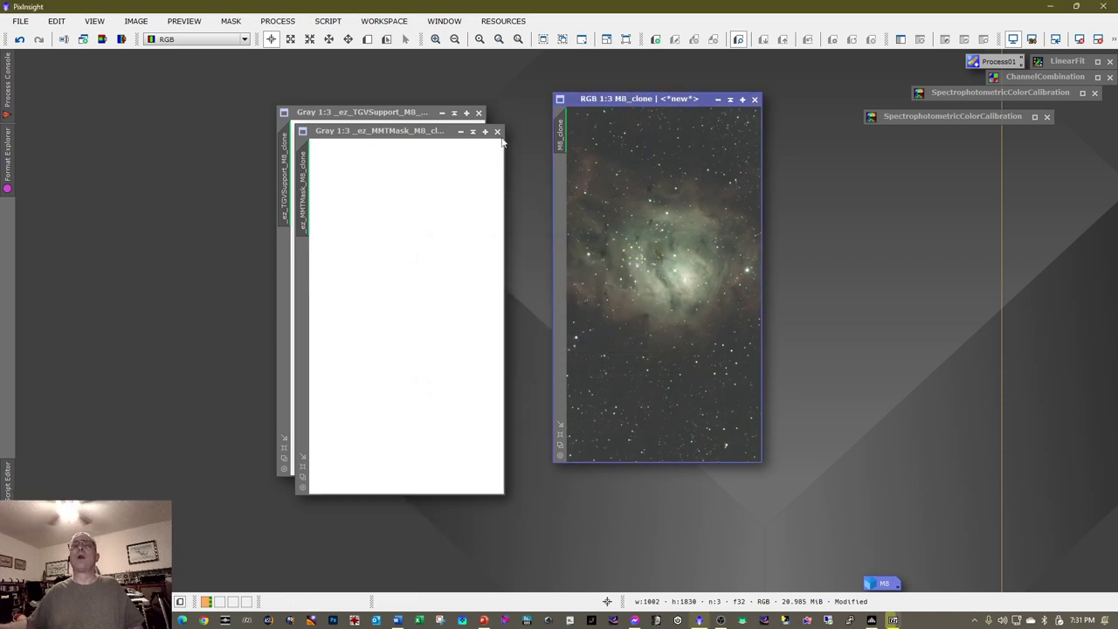
left_click(497, 131)
left_click(581, 340)
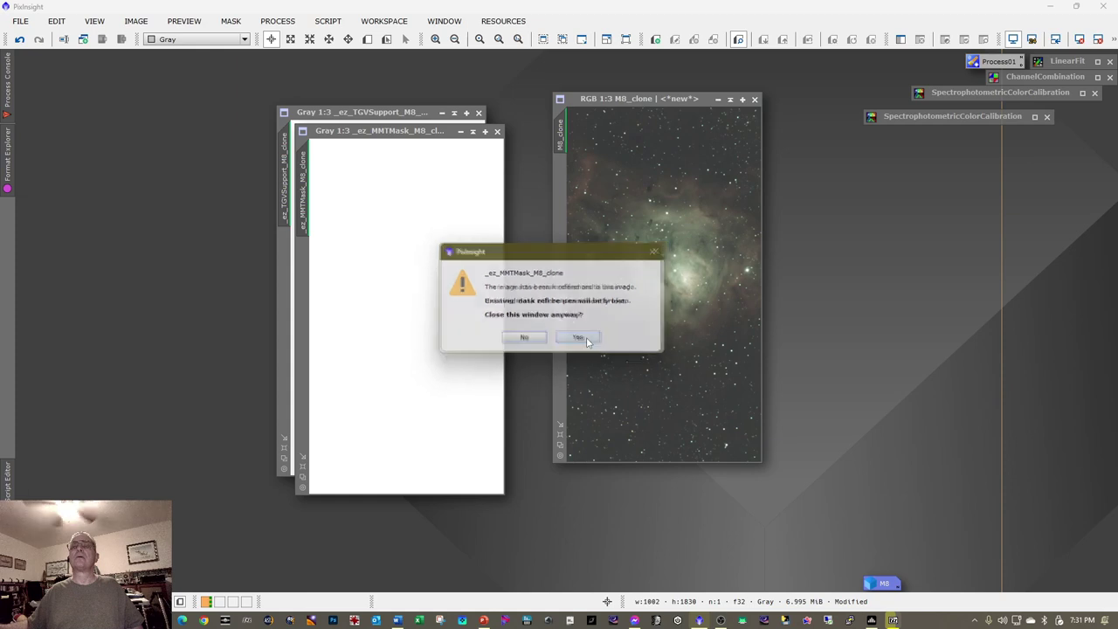
left_click(581, 340)
left_click(478, 112)
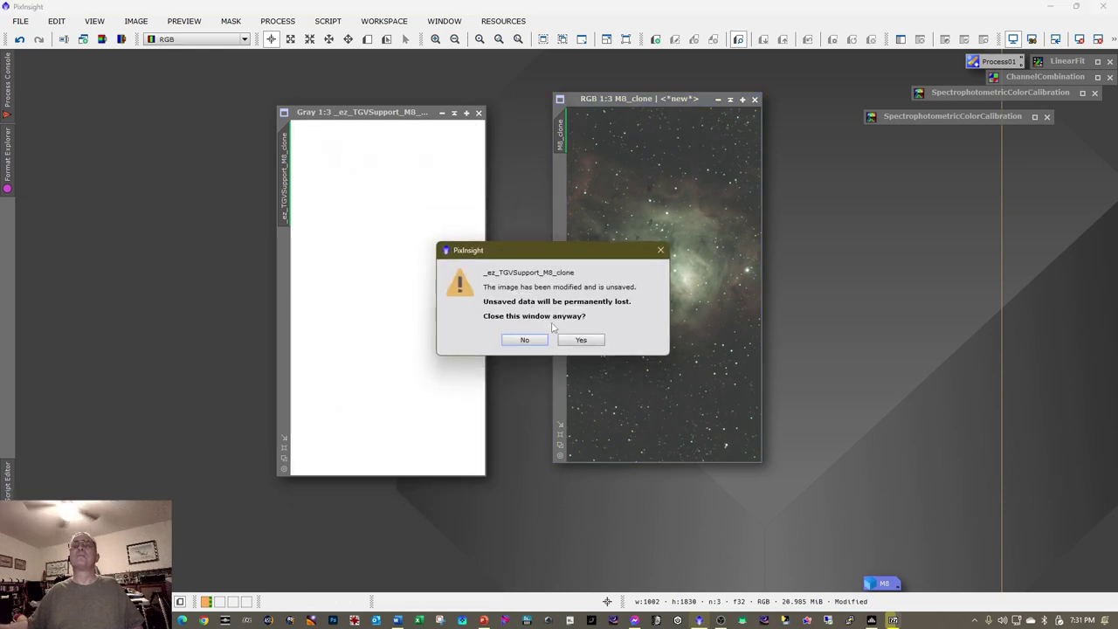
left_click(579, 338)
left_click(579, 338)
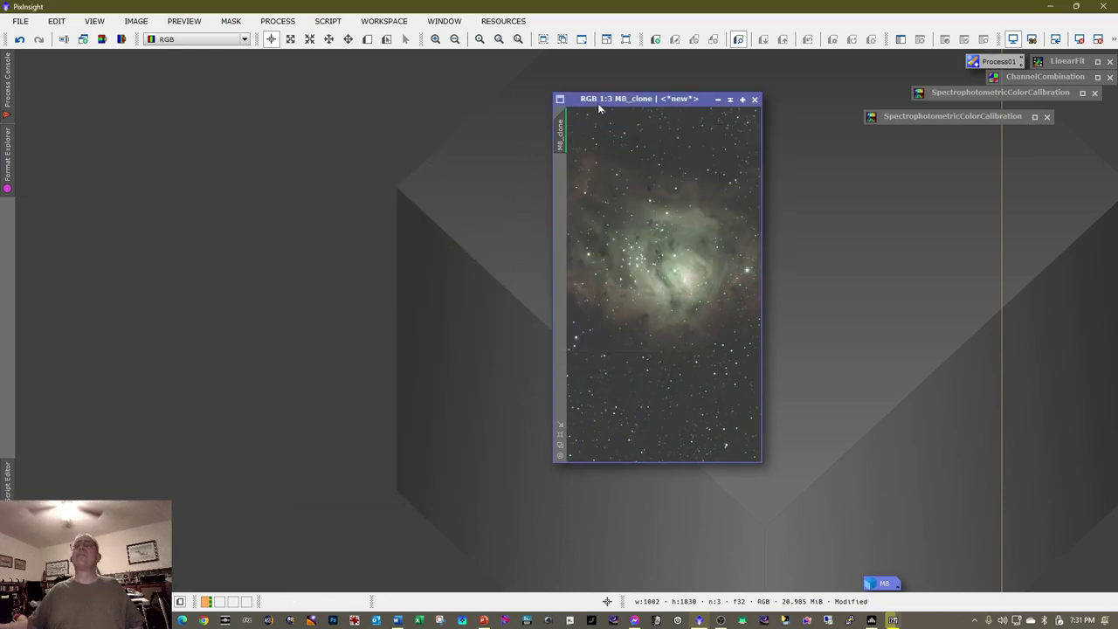
- Duplicate the denoised M8_clone, iconize the original next to the M8 icon, and reposition the duplicate in the workspace
left_click_drag(602, 103, 536, 100)
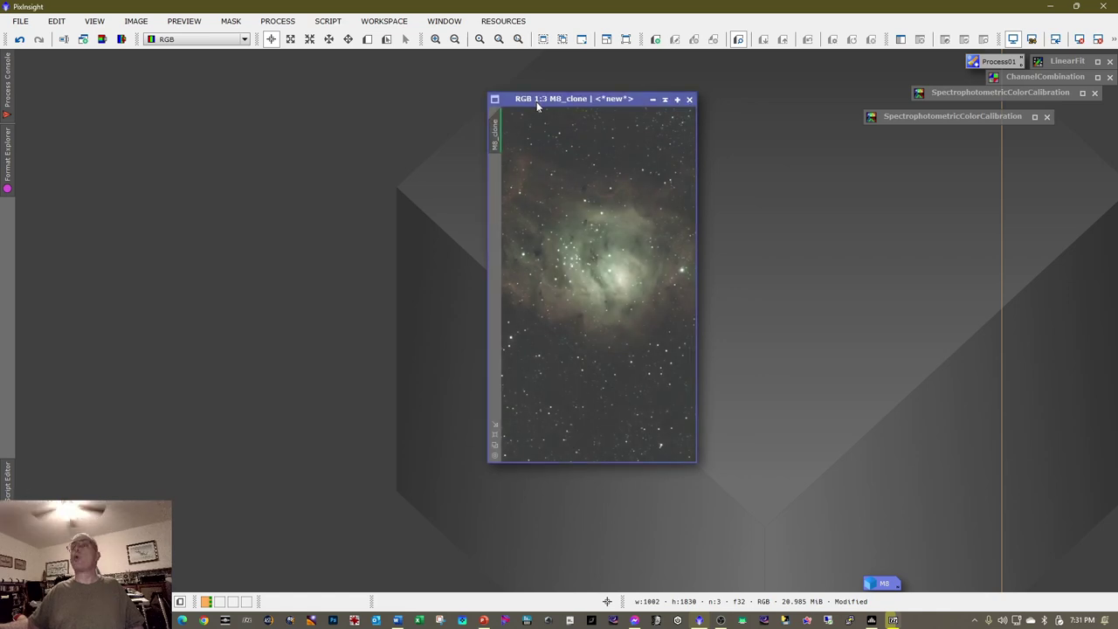
right_click(495, 132)
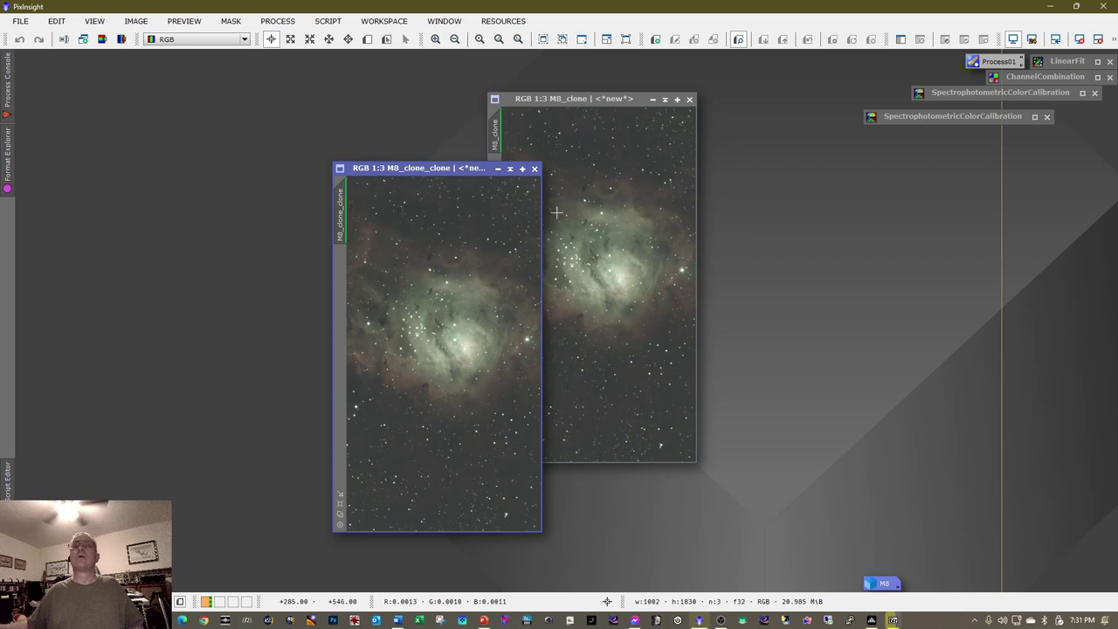
left_click(653, 98)
left_click_drag(621, 282, 936, 583)
left_click_drag(444, 173, 447, 102)
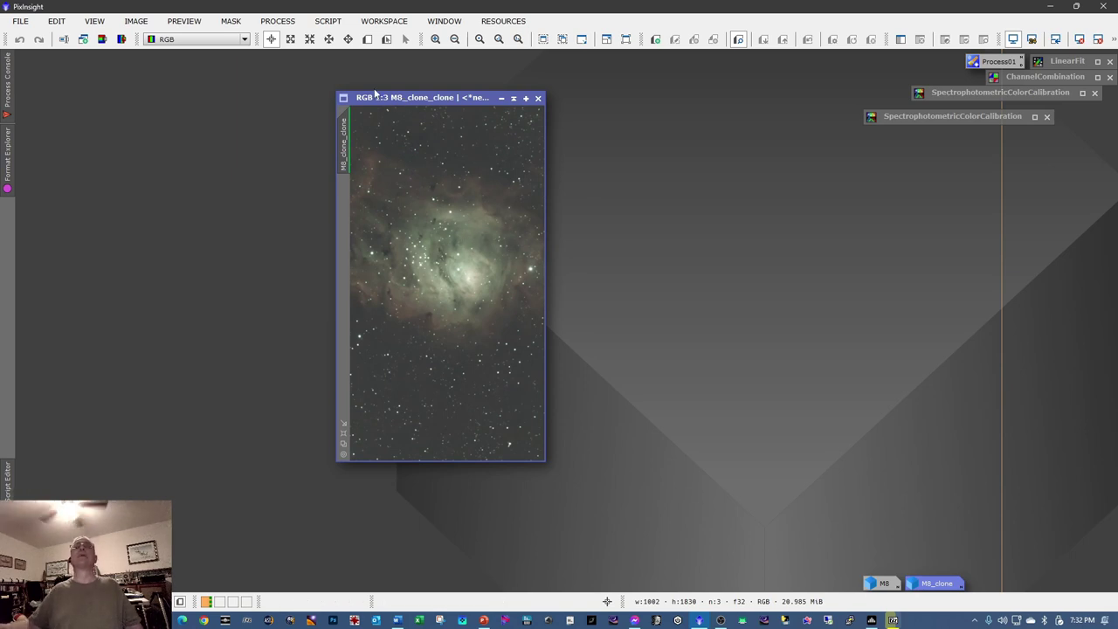
- Open BlurXTerminator beside M8_clone_clone and load the AI file BlurXTerminator.4.pb
left_click(286, 22)
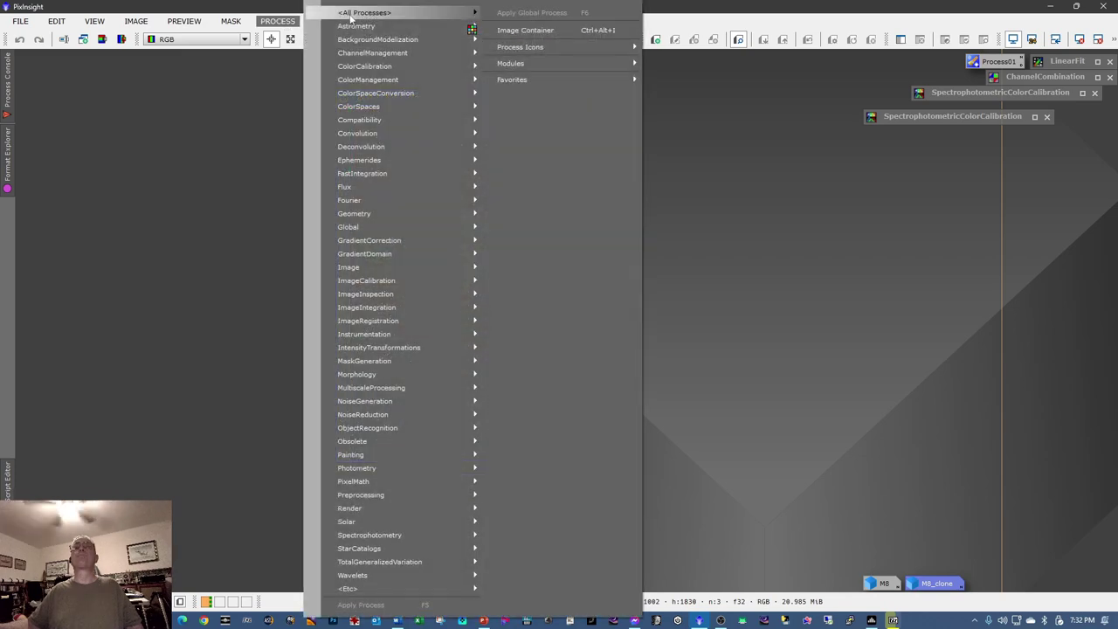
mouse_move(376, 13)
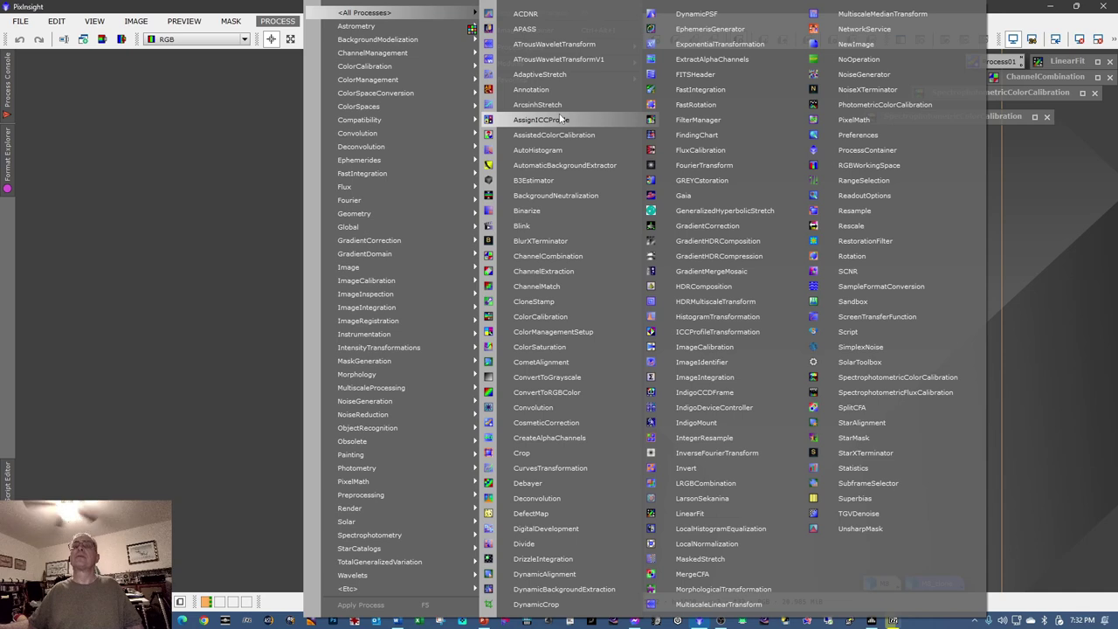
left_click(552, 241)
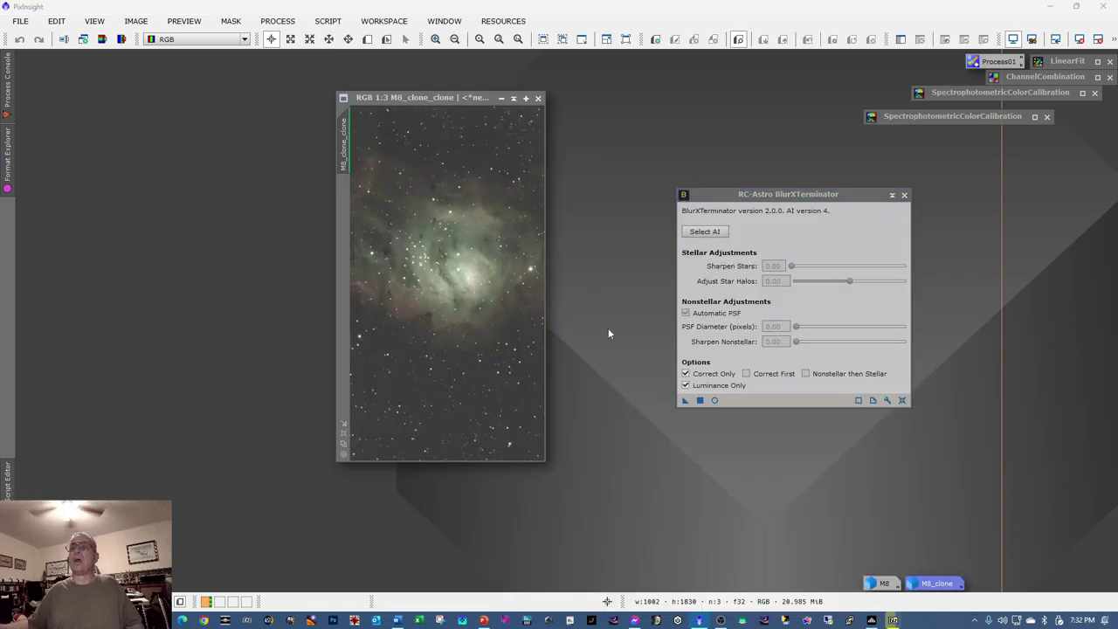
left_click_drag(475, 102, 577, 105)
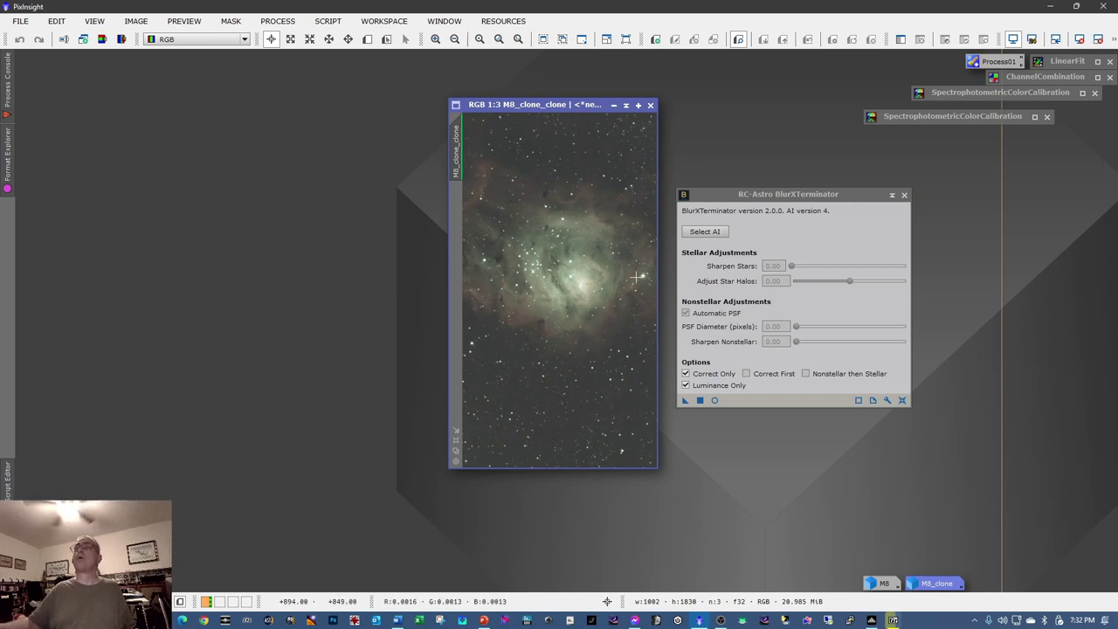
left_click(705, 231)
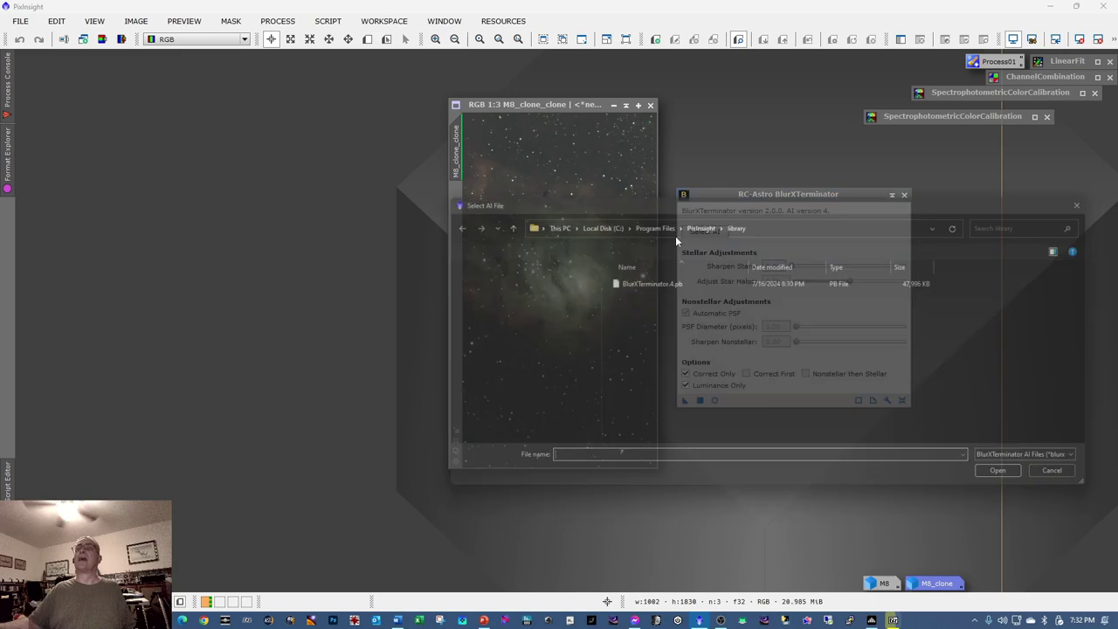
double_click(645, 280)
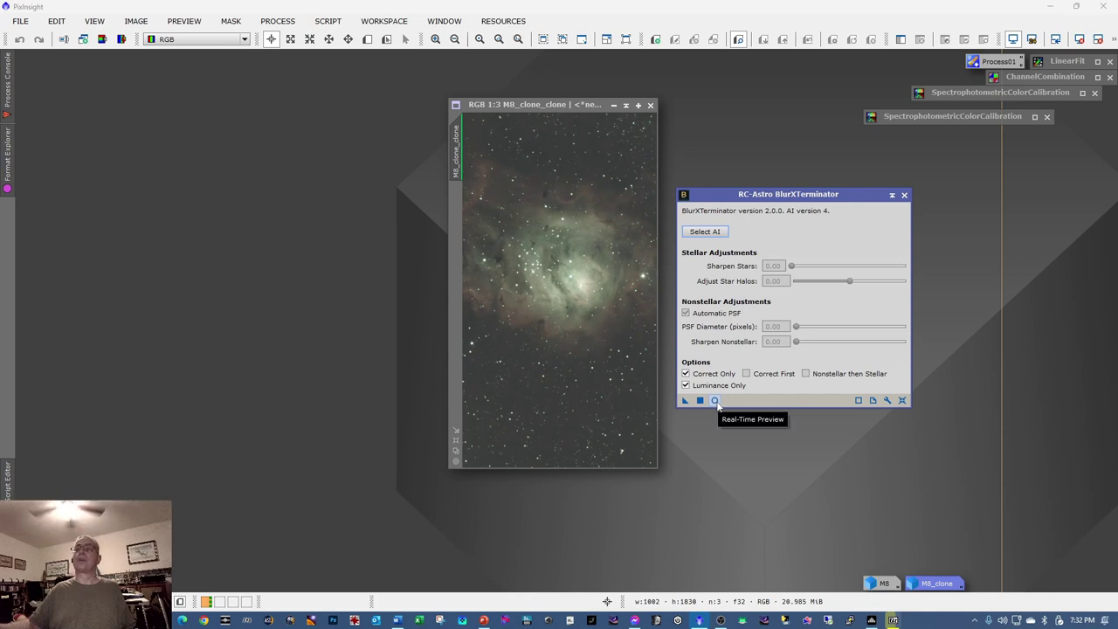
- Preview BlurXTerminator in real time on M8_clone_clone, apply it with Correct Only and Luminance Only, and shade its window out of the way
left_click(714, 400)
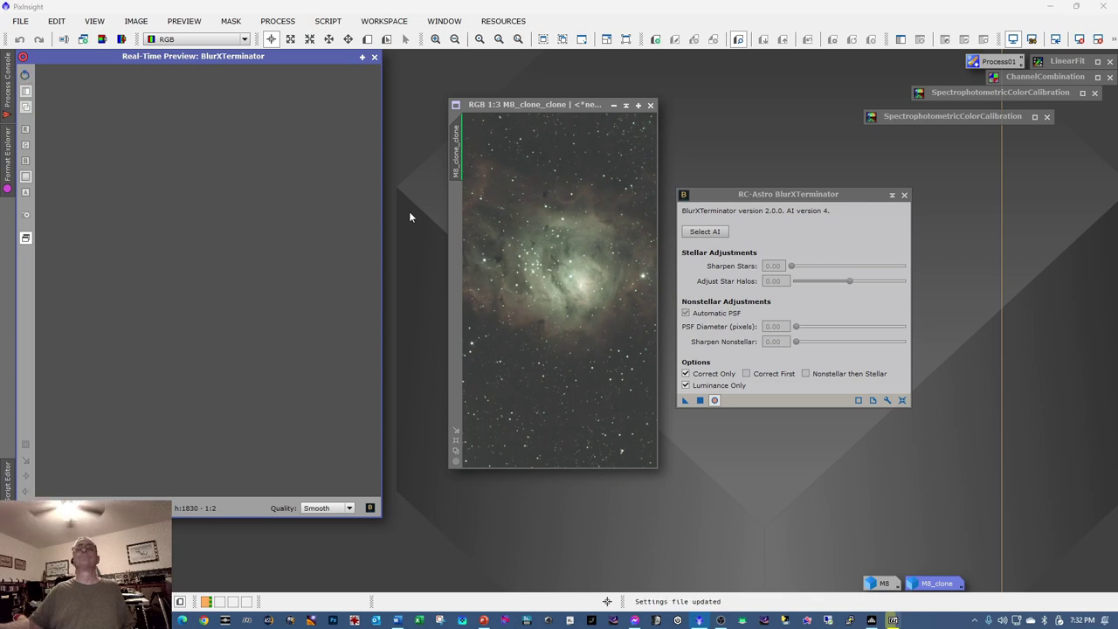
left_click_drag(301, 59, 593, 87)
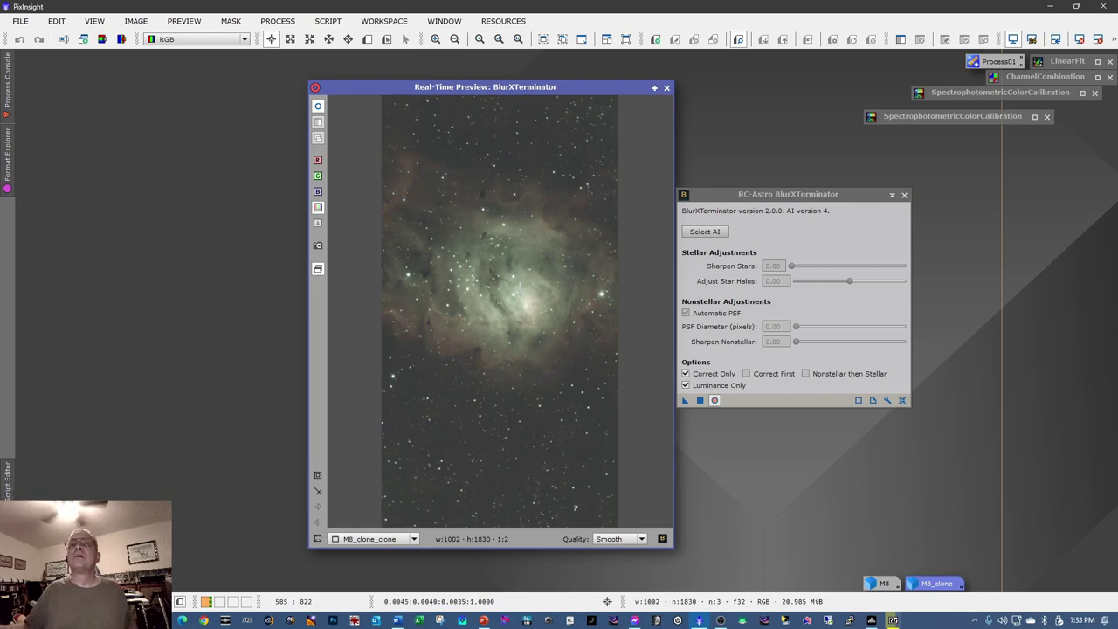
left_click(701, 401)
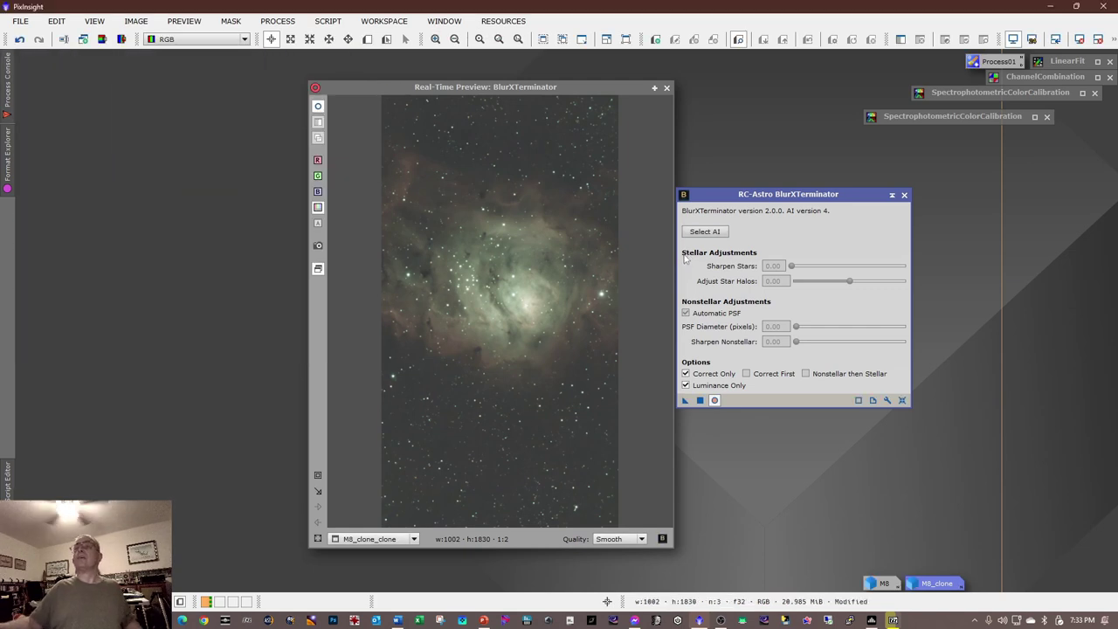
left_click(890, 196)
left_click_drag(771, 297, 948, 138)
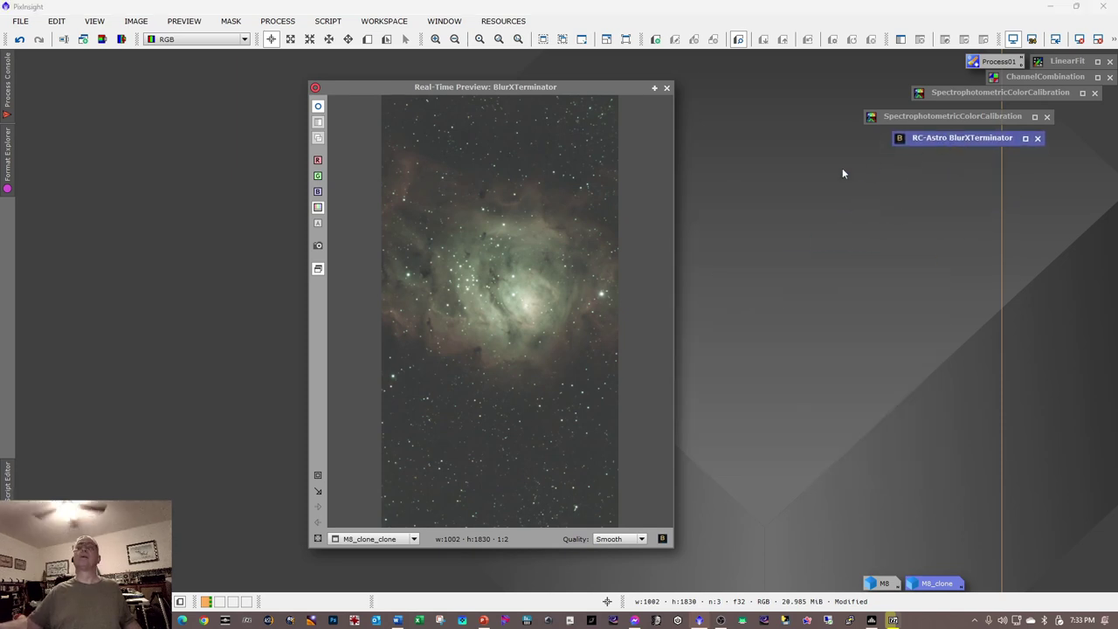
- Close the BlurXTerminator preview, and open NoiseXTerminator with the AI file NoiseXTerminator.2.pb
left_click(667, 88)
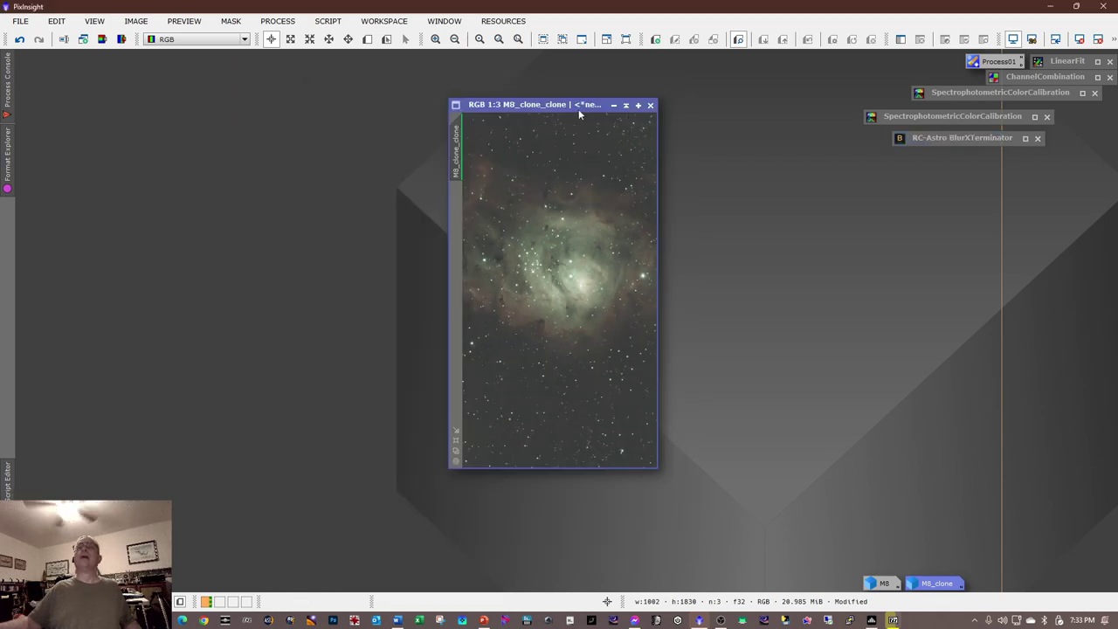
left_click(278, 21)
mouse_move(361, 17)
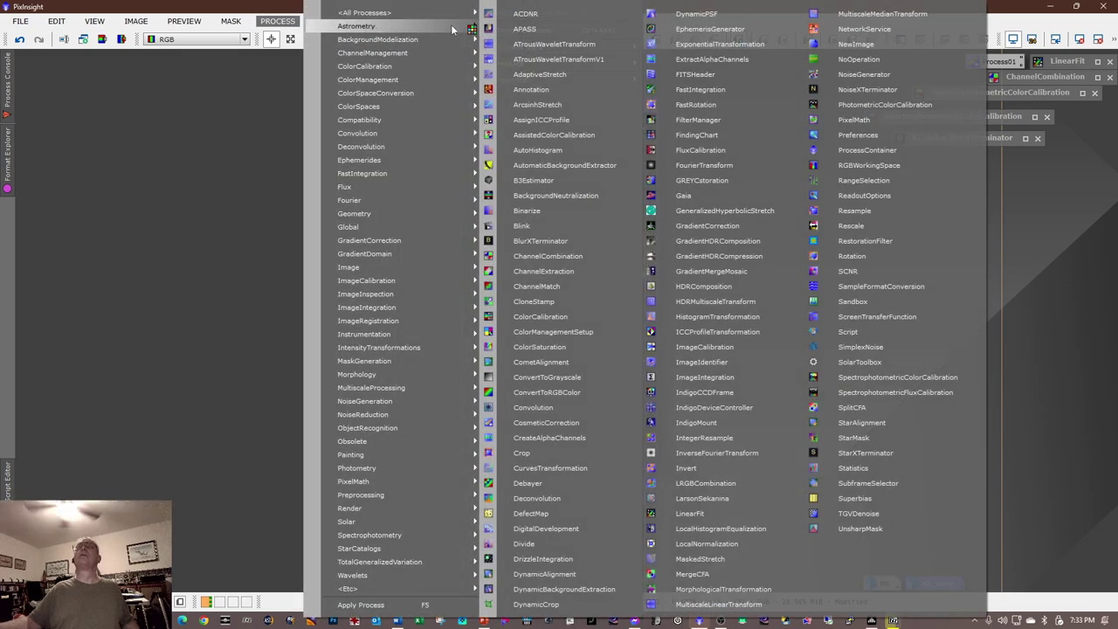
left_click(830, 89)
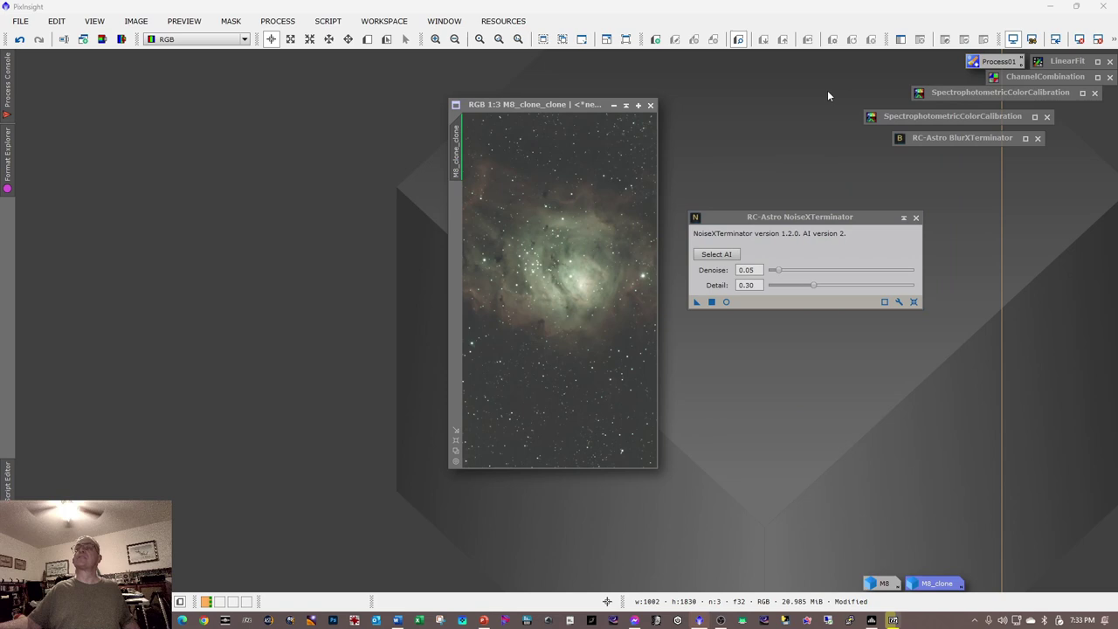
left_click(706, 255)
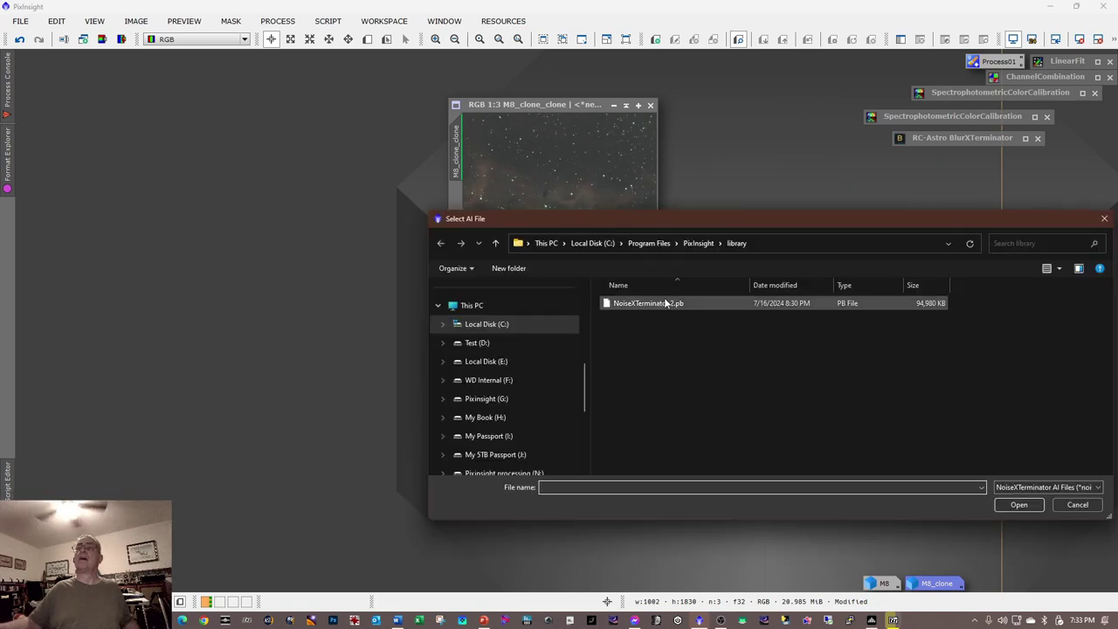
double_click(666, 302)
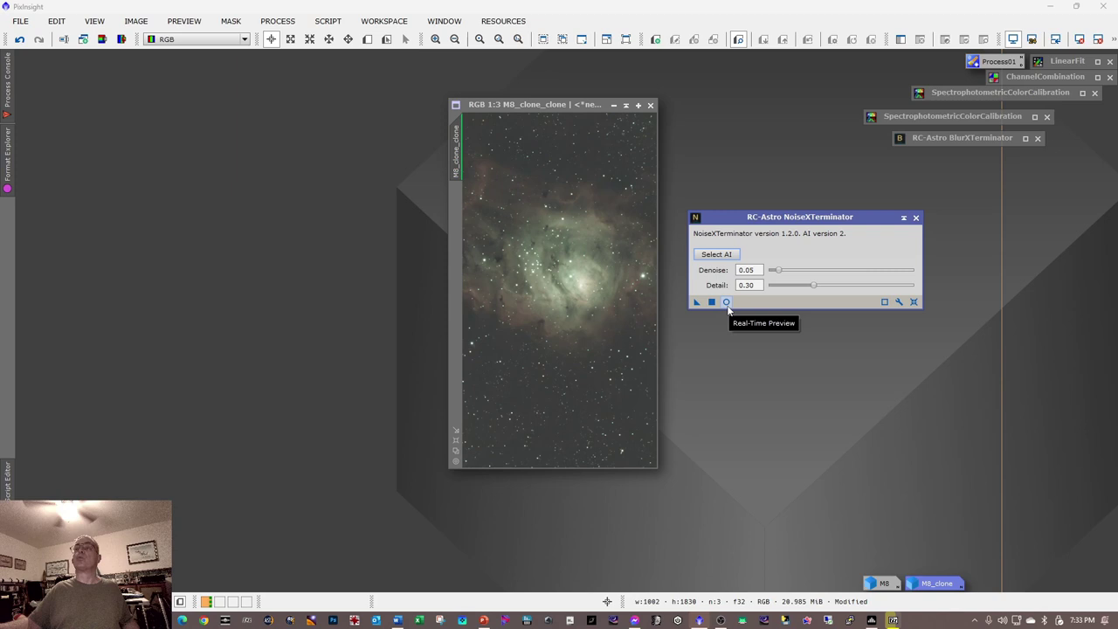
- Preview NoiseXTerminator in real time on M8_clone_clone, setting Denoise to 0.04 and Detail to 0.35
left_click(726, 303)
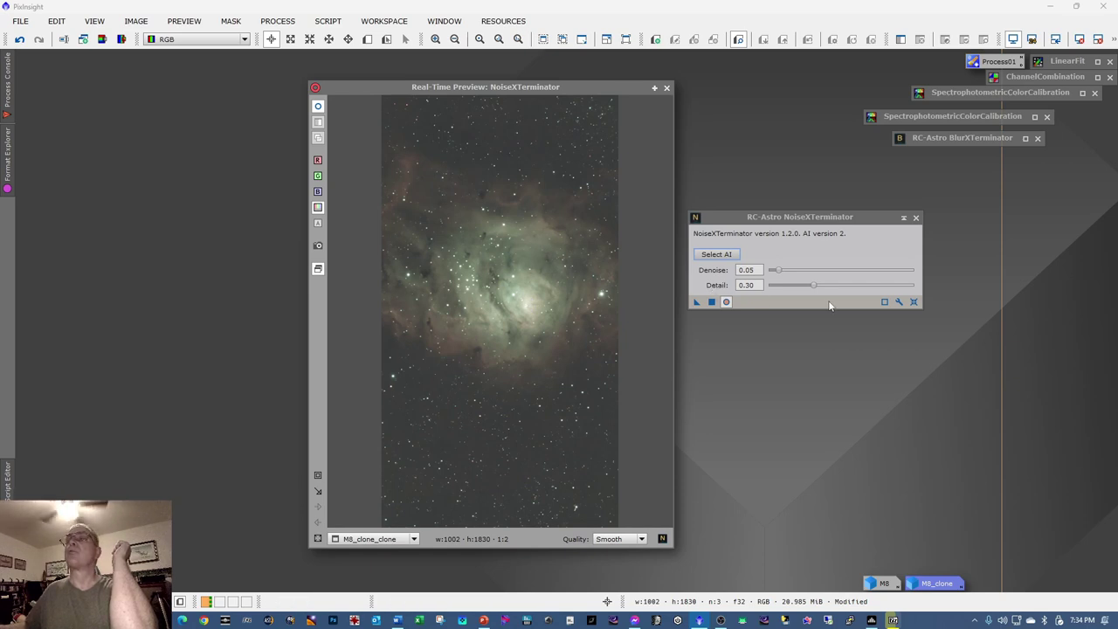
left_click_drag(816, 286, 822, 288)
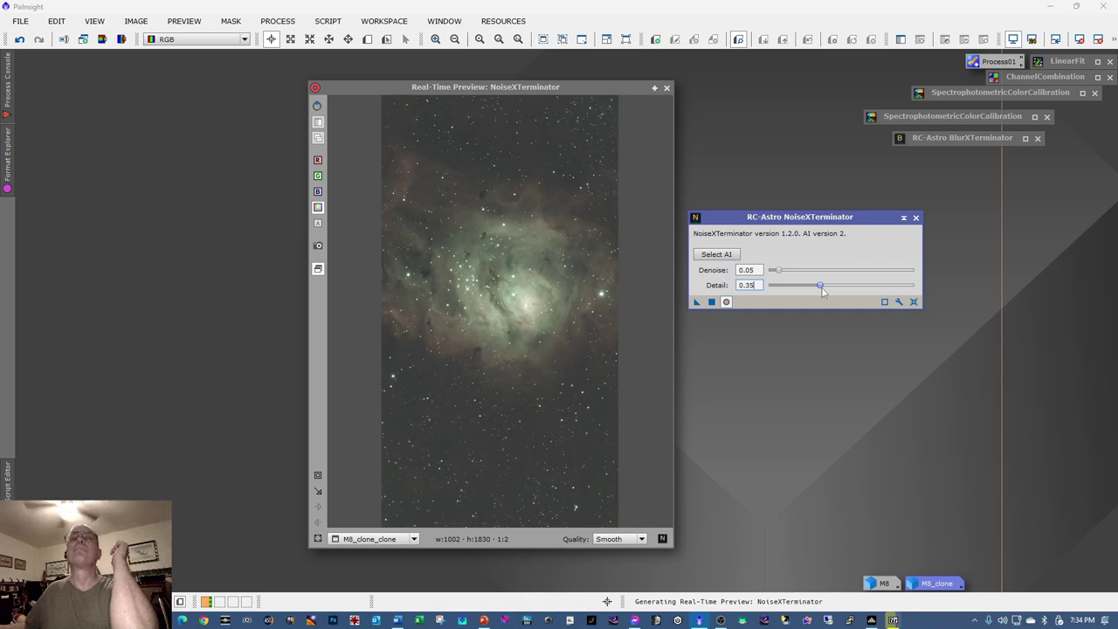
left_click_drag(822, 288, 820, 289)
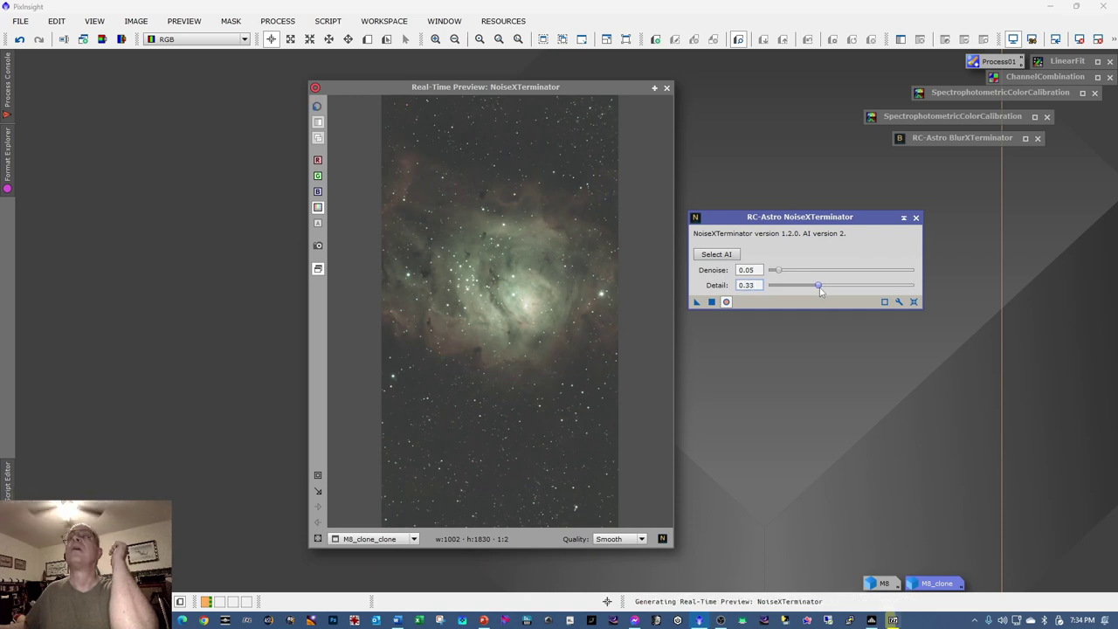
left_click(782, 274)
left_click_drag(782, 276, 781, 276)
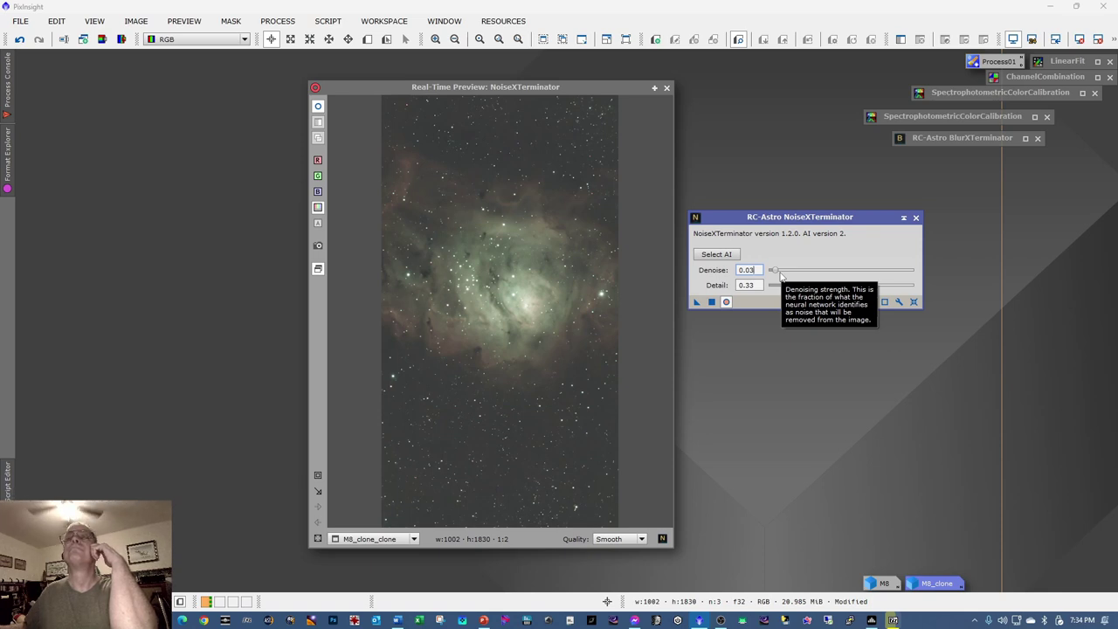
left_click_drag(780, 275, 781, 275)
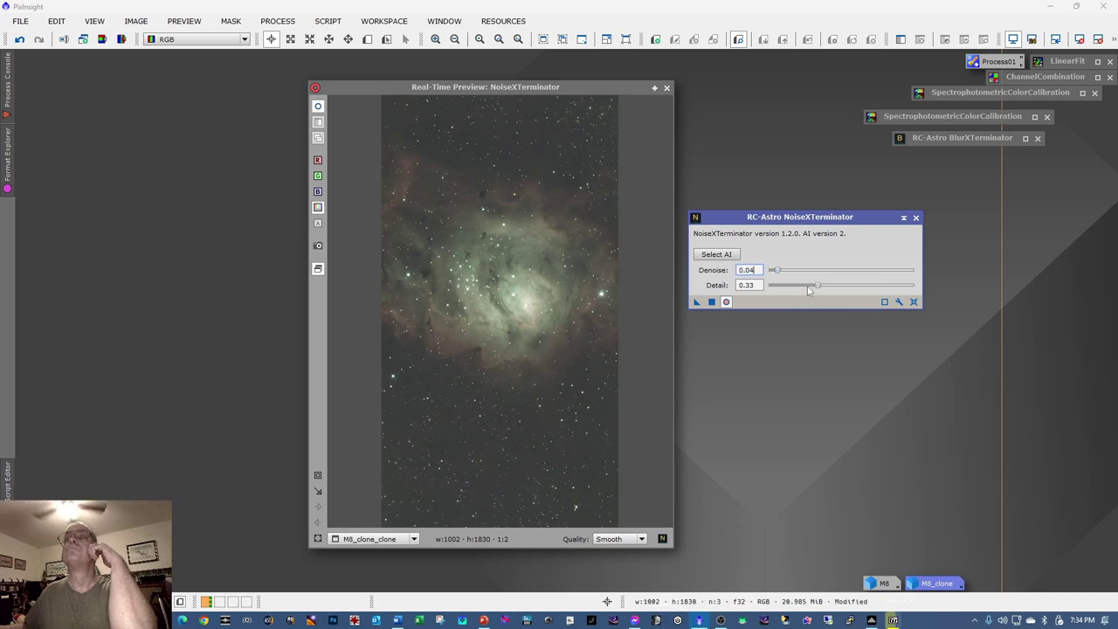
left_click_drag(818, 286, 822, 287)
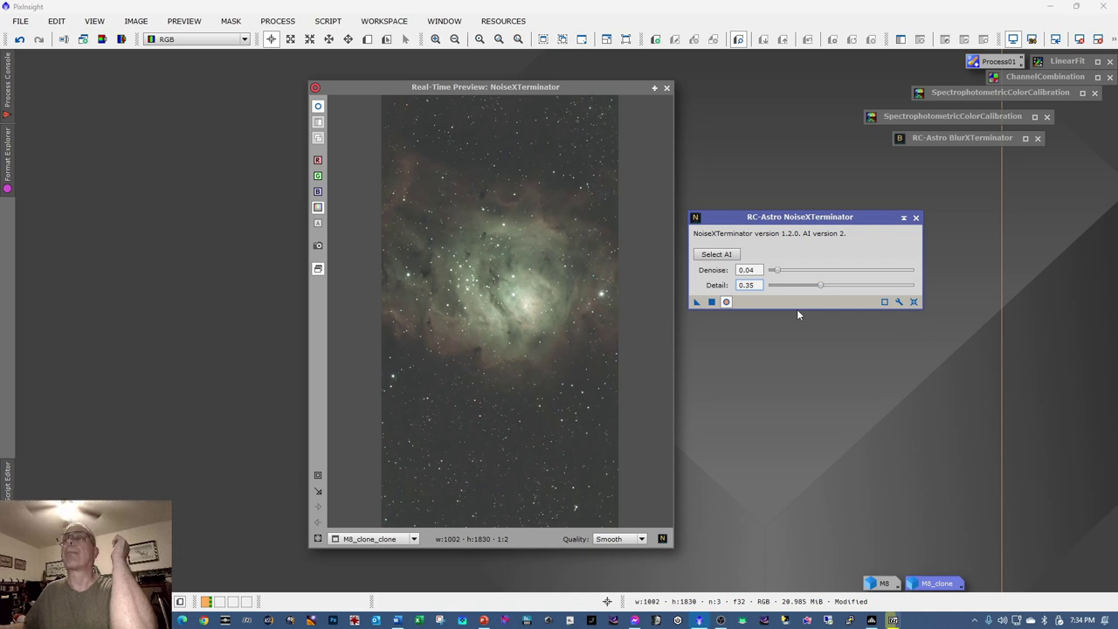
- Apply NoiseXTerminator to M8_clone_clone, shade its window below BlurXTerminator, and close the real-time preview
left_click(712, 302)
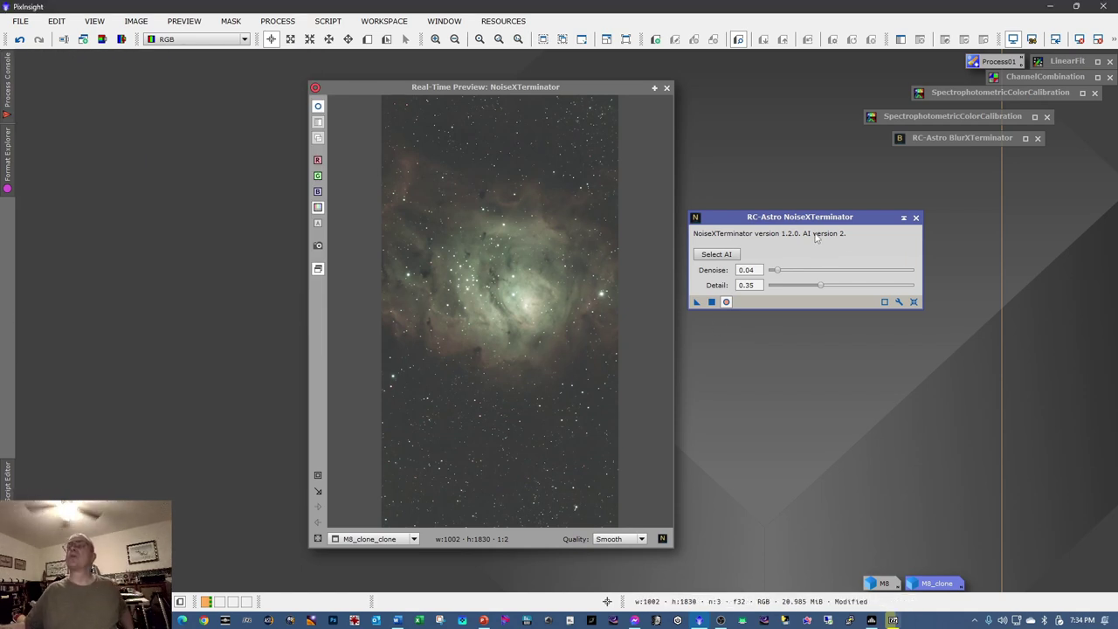
left_click_drag(831, 259, 987, 158)
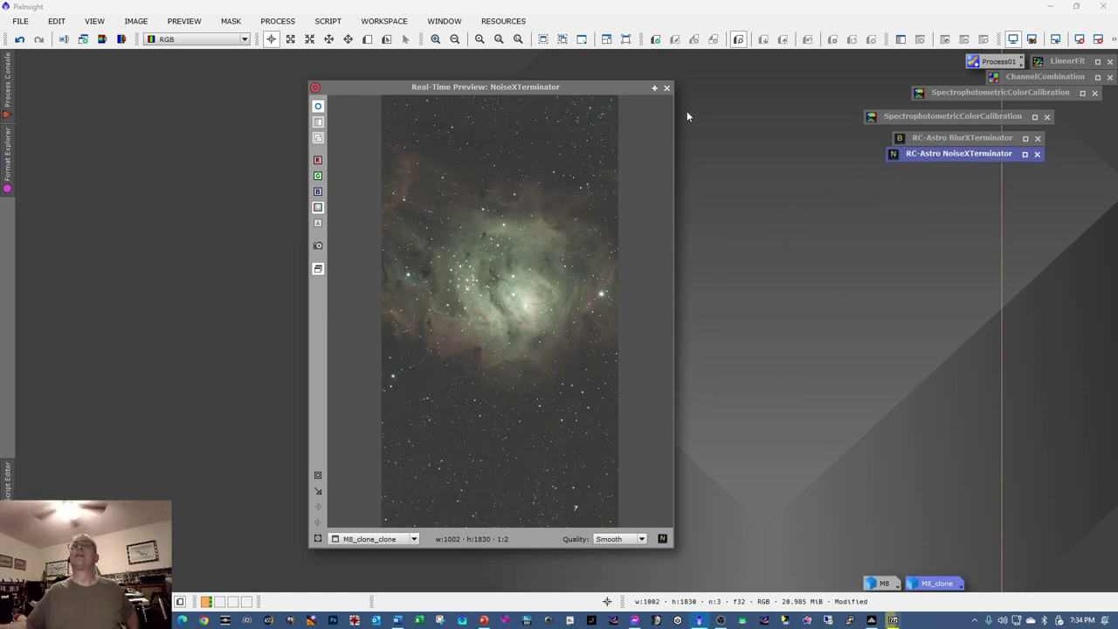
left_click(667, 88)
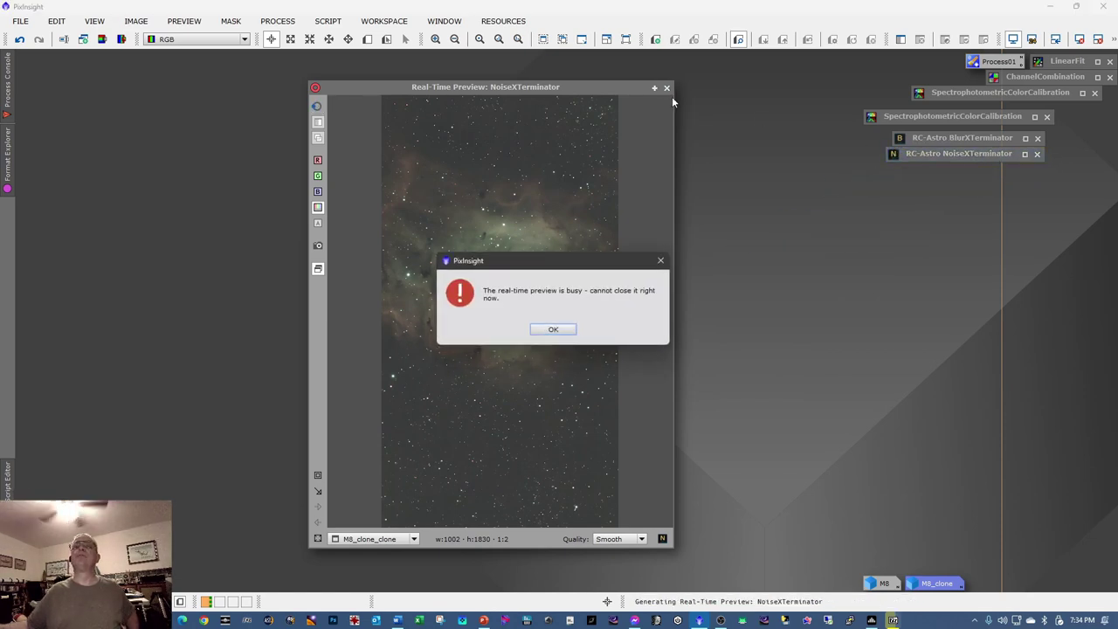
left_click(553, 329)
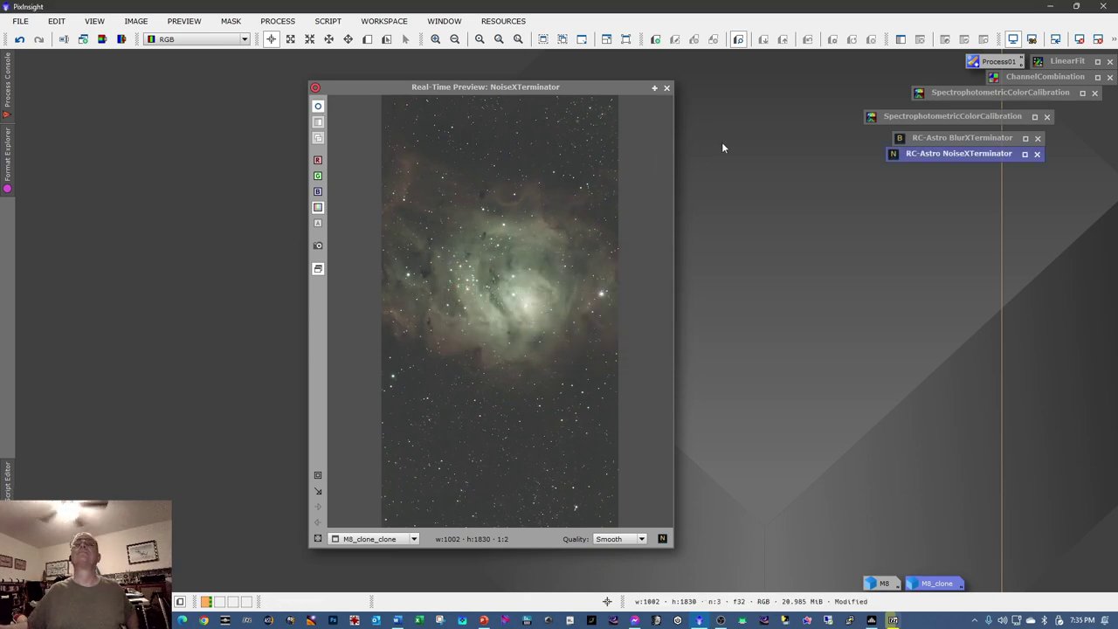
left_click(667, 87)
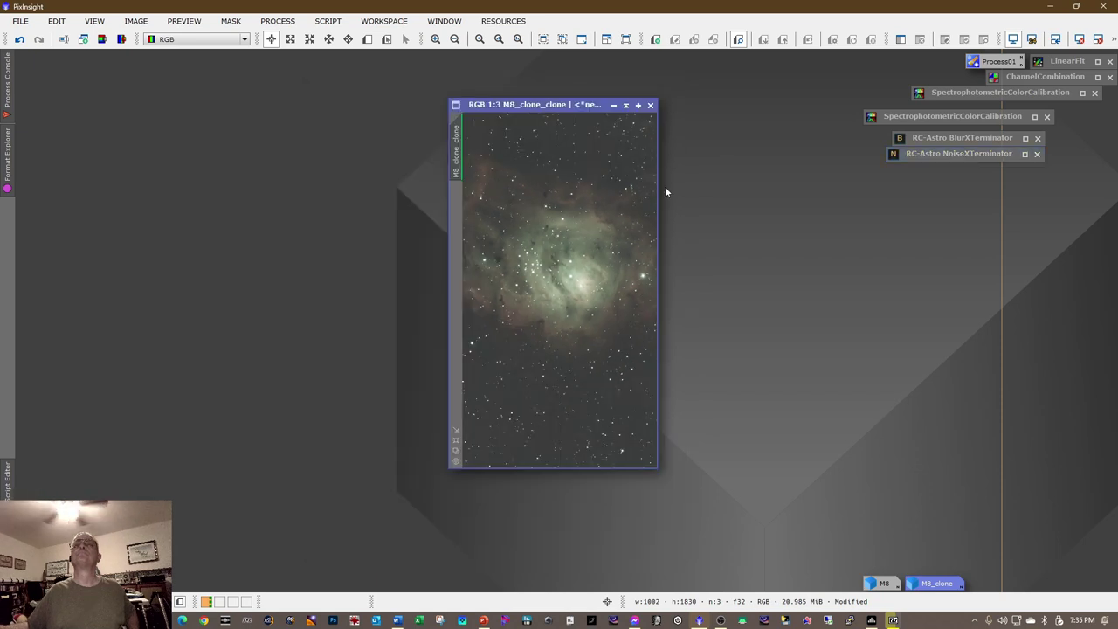
- Duplicate M8_clone_clone, iconize the original next to the M8_clone icon, and move the duplicate into its former place
mouse_move(573, 106)
left_mouse_down()
mouse_move(539, 67)
mouse_move(570, 122)
left_mouse_up()
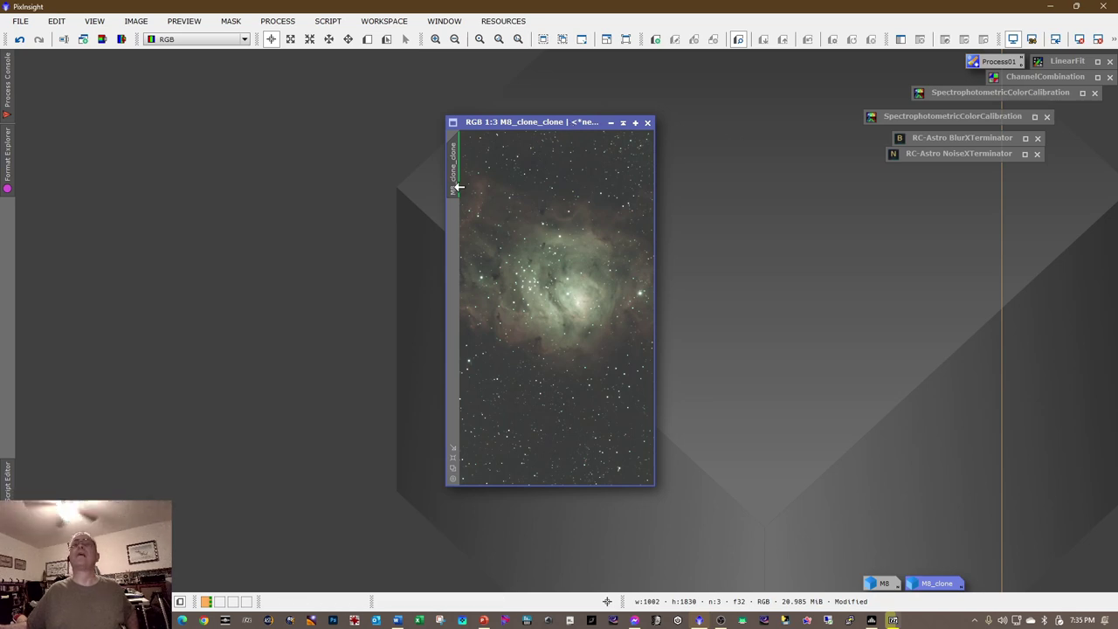
mouse_move(456, 175)
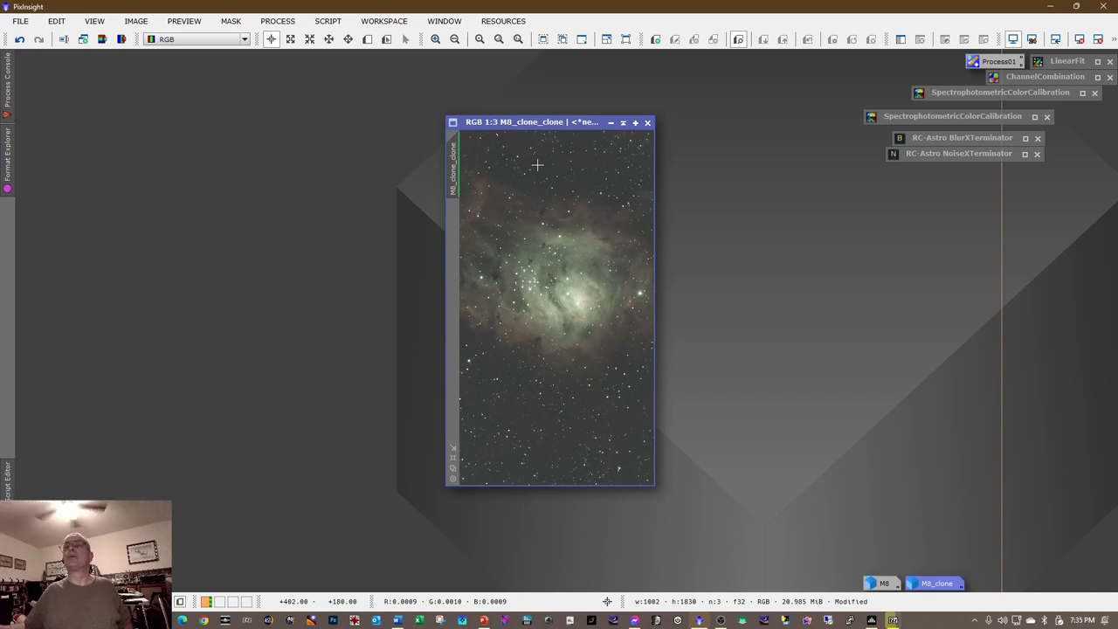
right_click(453, 172)
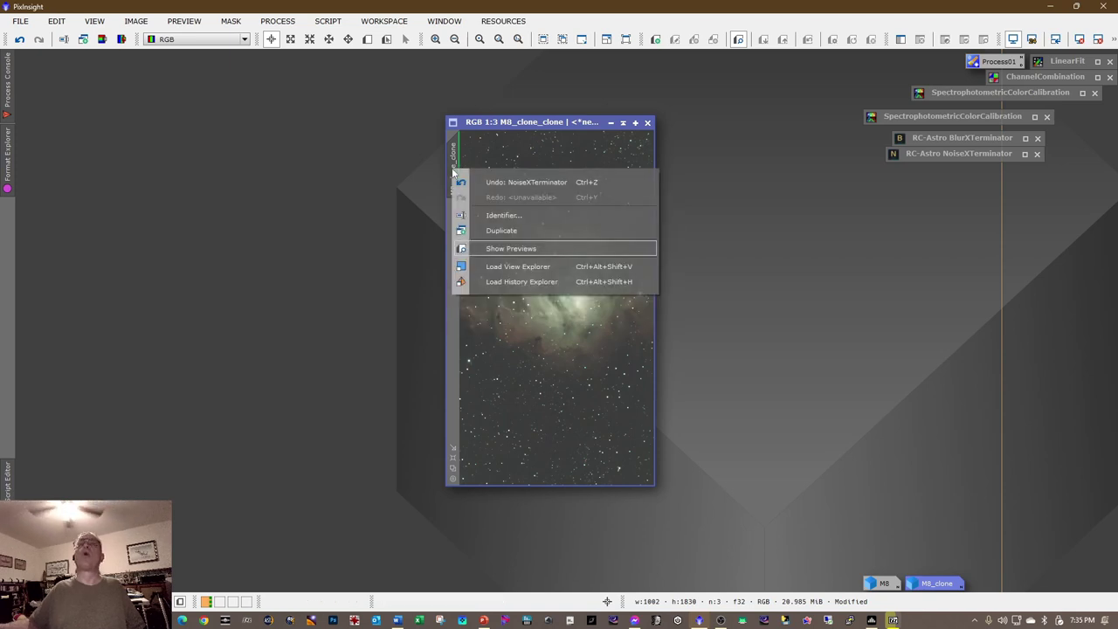
left_click(489, 230)
left_click_drag(470, 186, 782, 171)
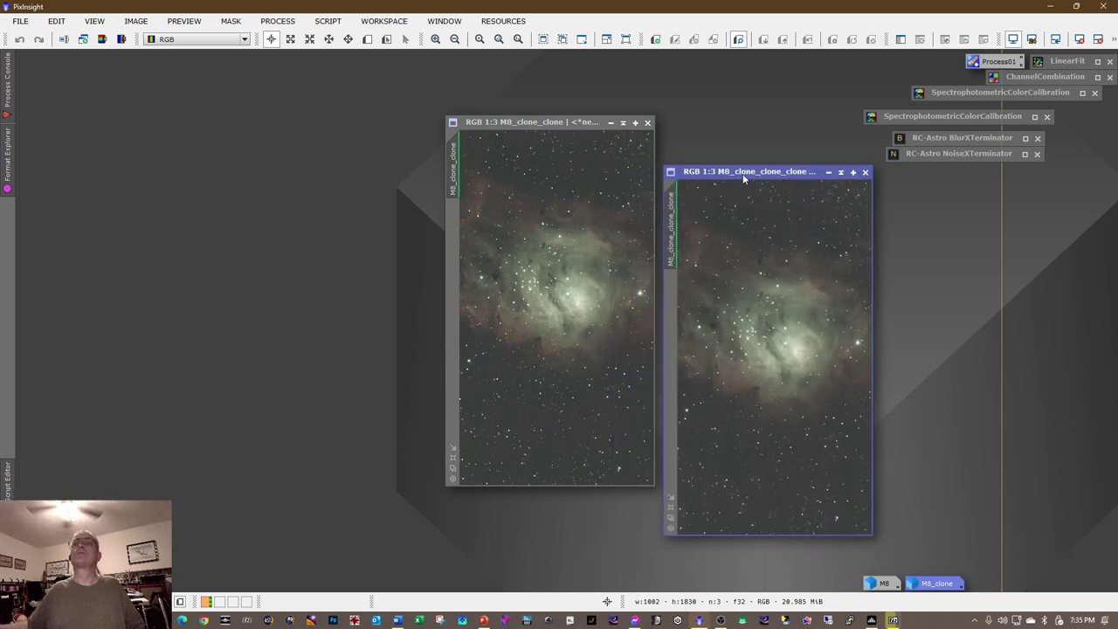
left_click(611, 123)
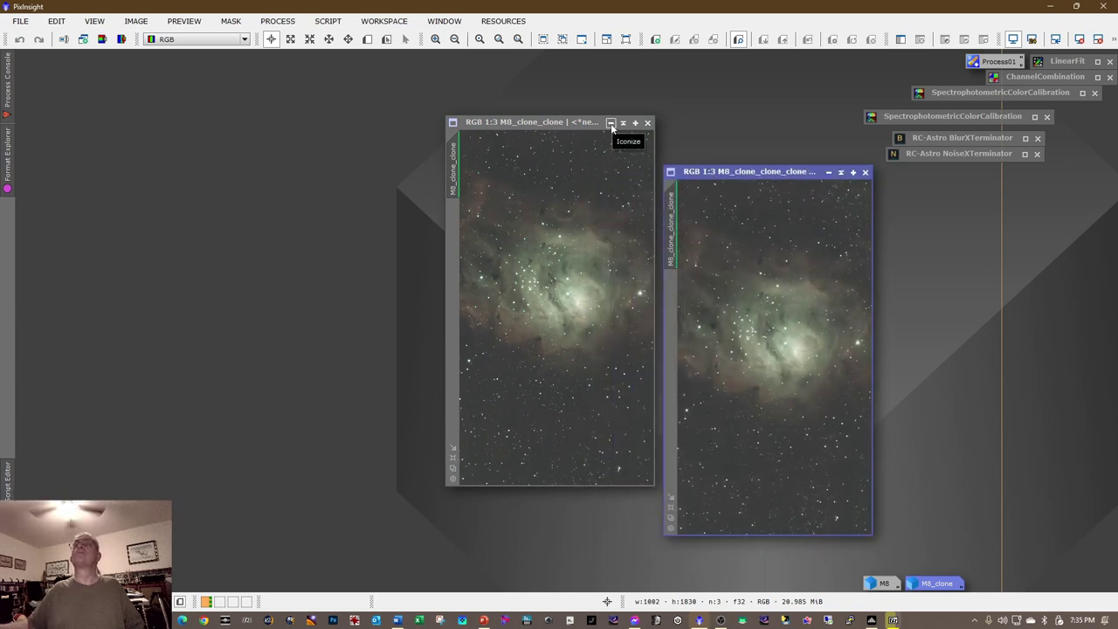
left_click_drag(568, 312, 987, 585)
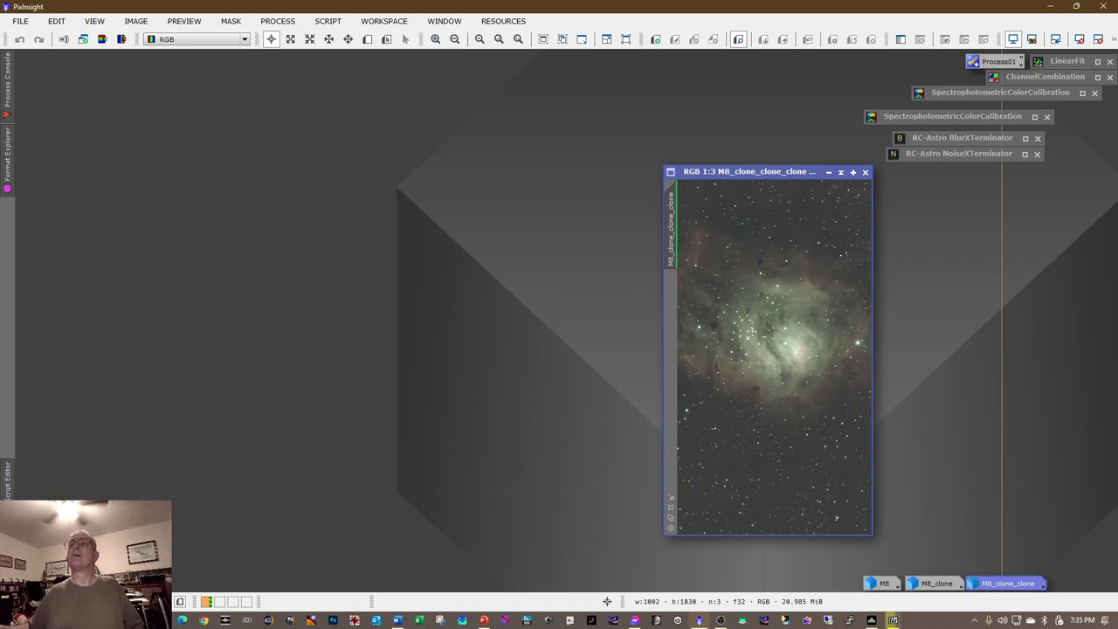
left_click_drag(773, 173, 553, 120)
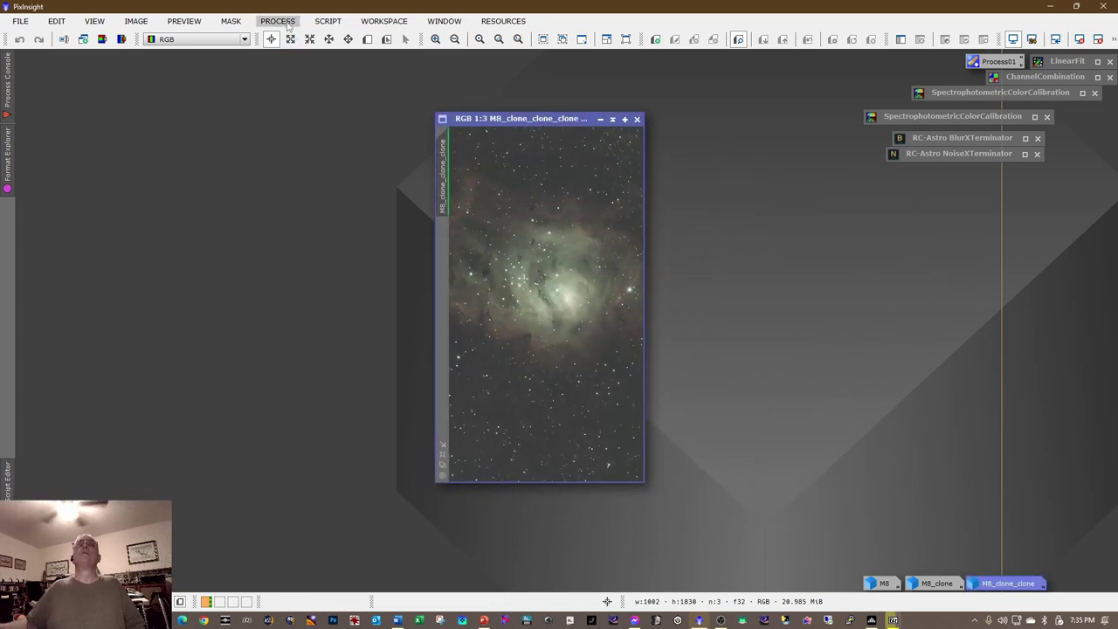
- Open StarXTerminator beside the duplicated image and load the AI file StarXTerminator.lite.nonoise.11.pb
left_click(289, 25)
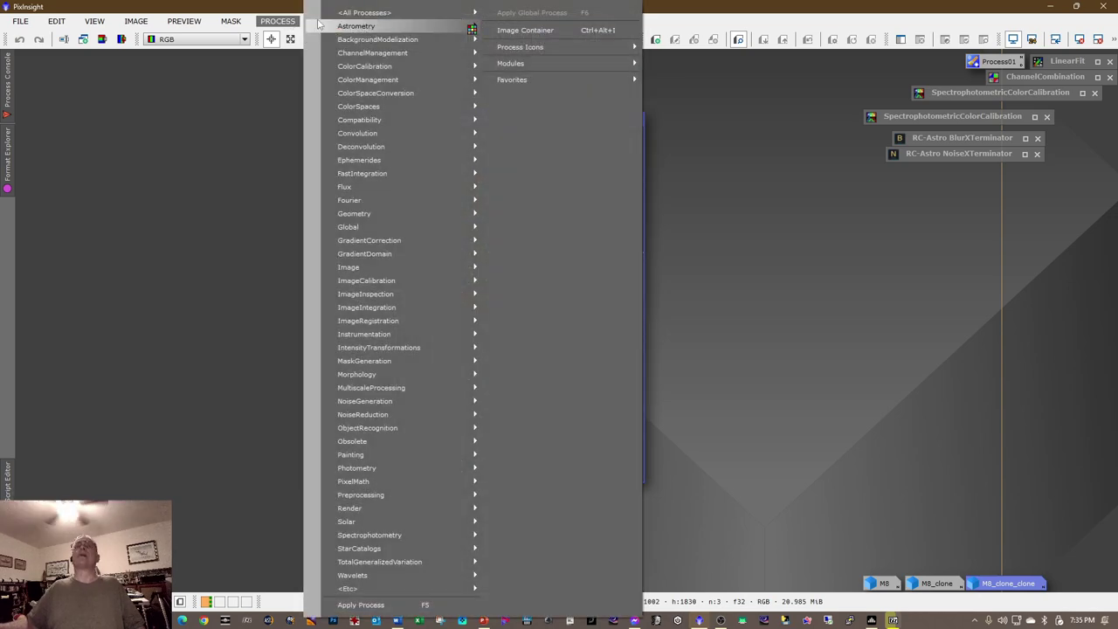
mouse_move(454, 19)
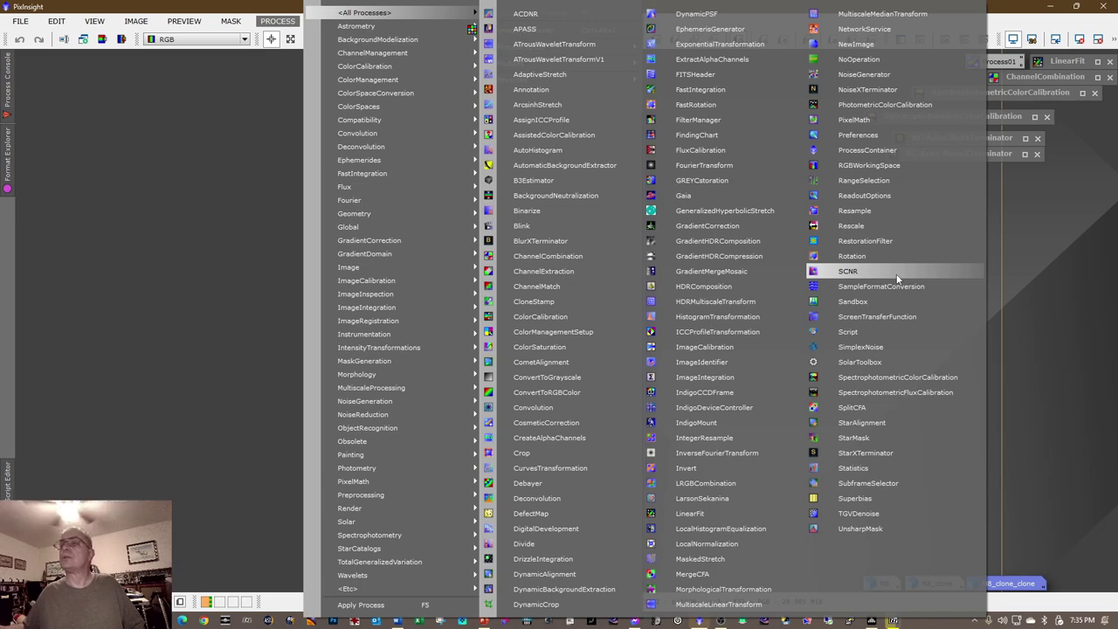
left_click(891, 452)
left_click(800, 334)
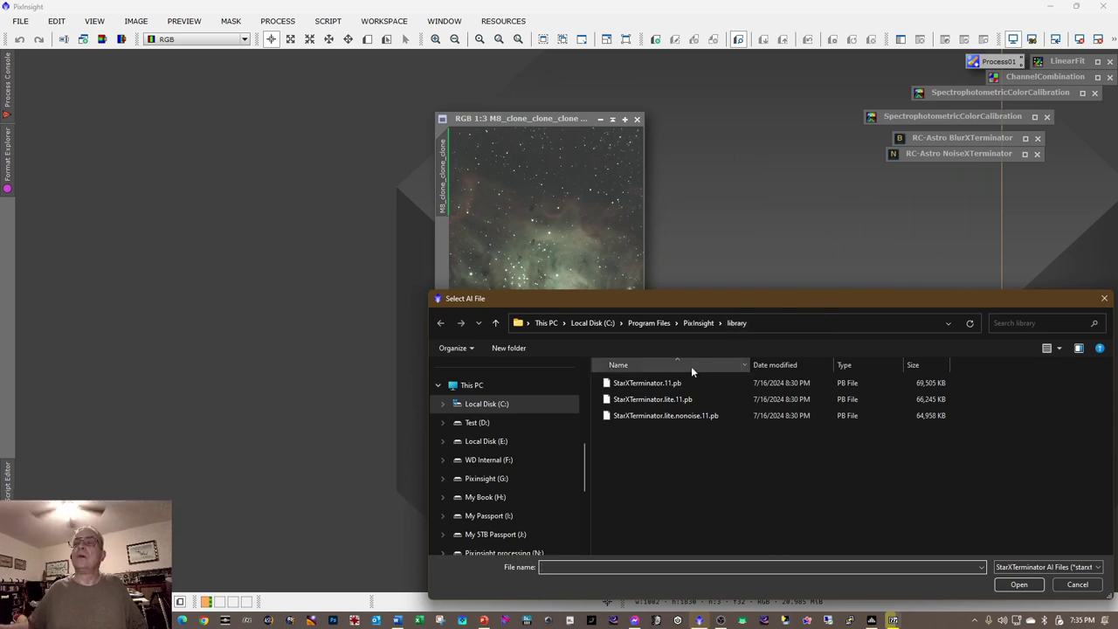
double_click(666, 417)
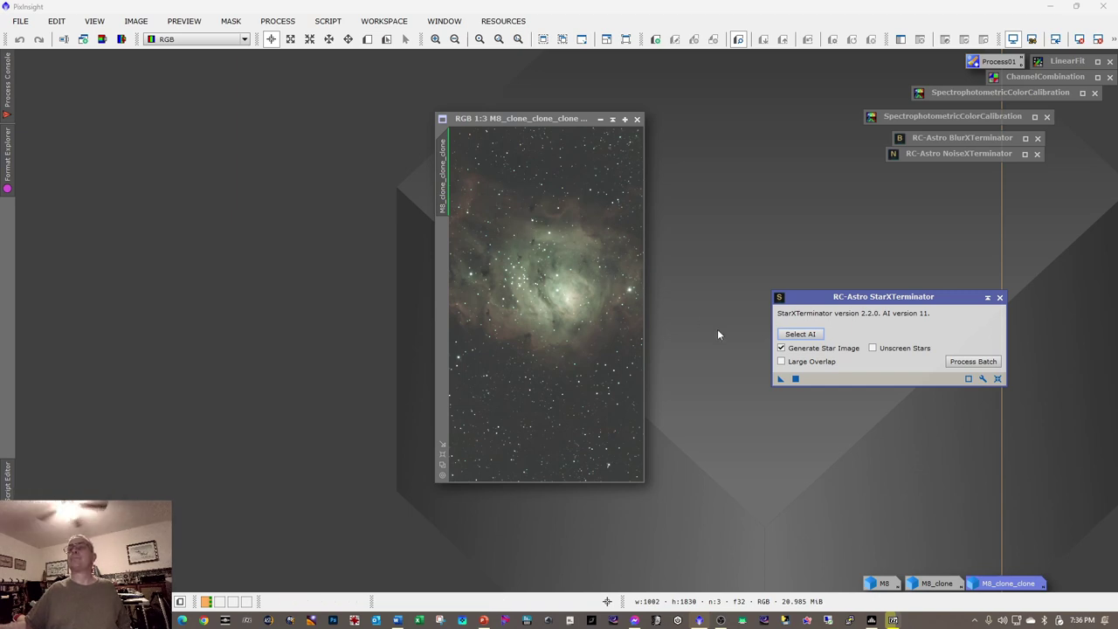
- Remove the stars from M8_clone_clone_clone with Generate Star Image enabled, shade StarXTerminator out of the way, and place the star image beside the starless one
left_click(794, 378)
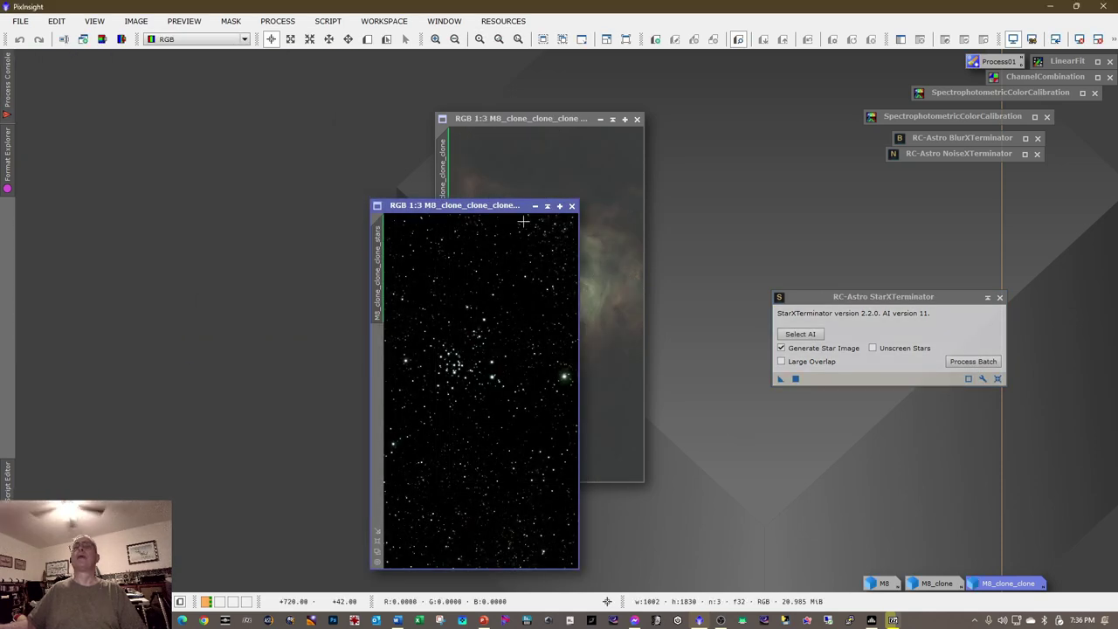
left_click(987, 298)
left_click_drag(906, 331, 983, 173)
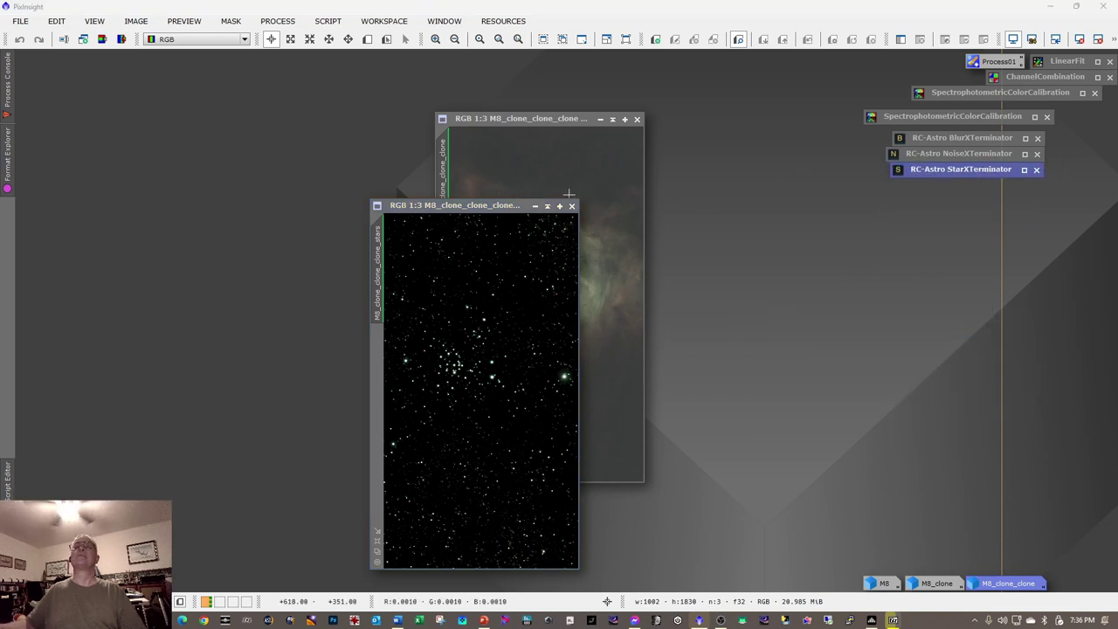
left_click_drag(487, 207, 766, 121)
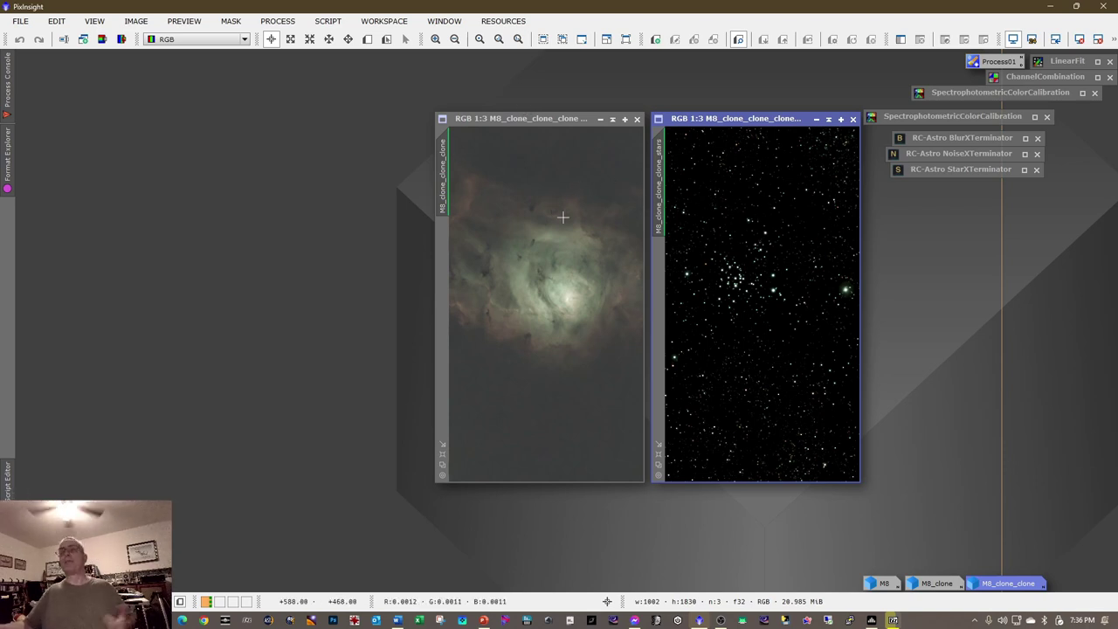
- Change the identifier of the star-removed image M8_clone_clone_clone to starless
right_click(443, 199)
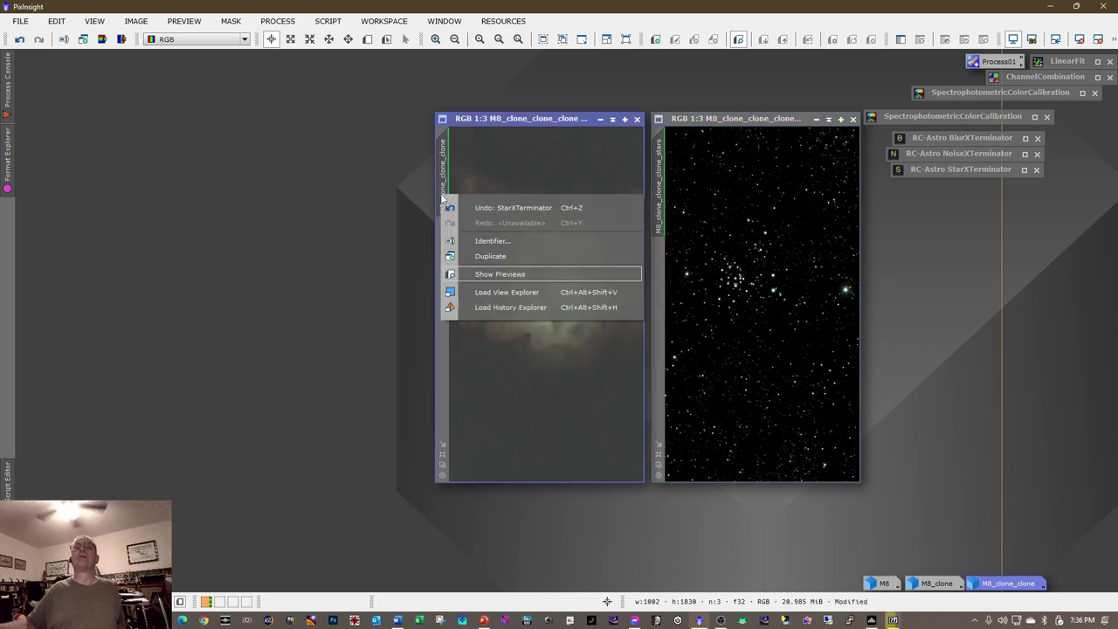
left_click(472, 240)
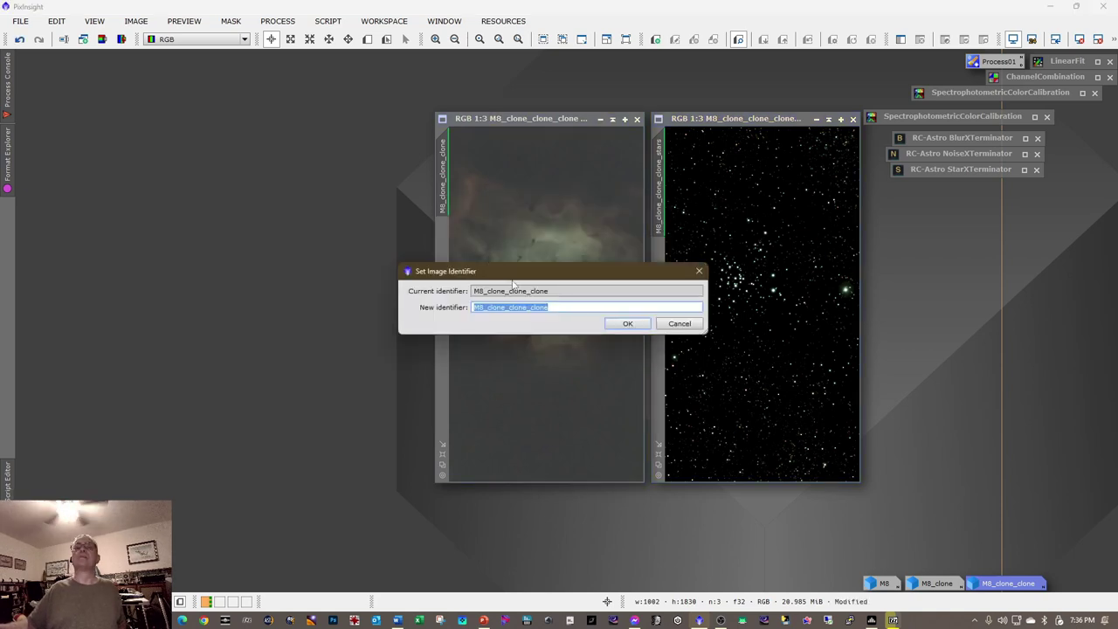
type("st")
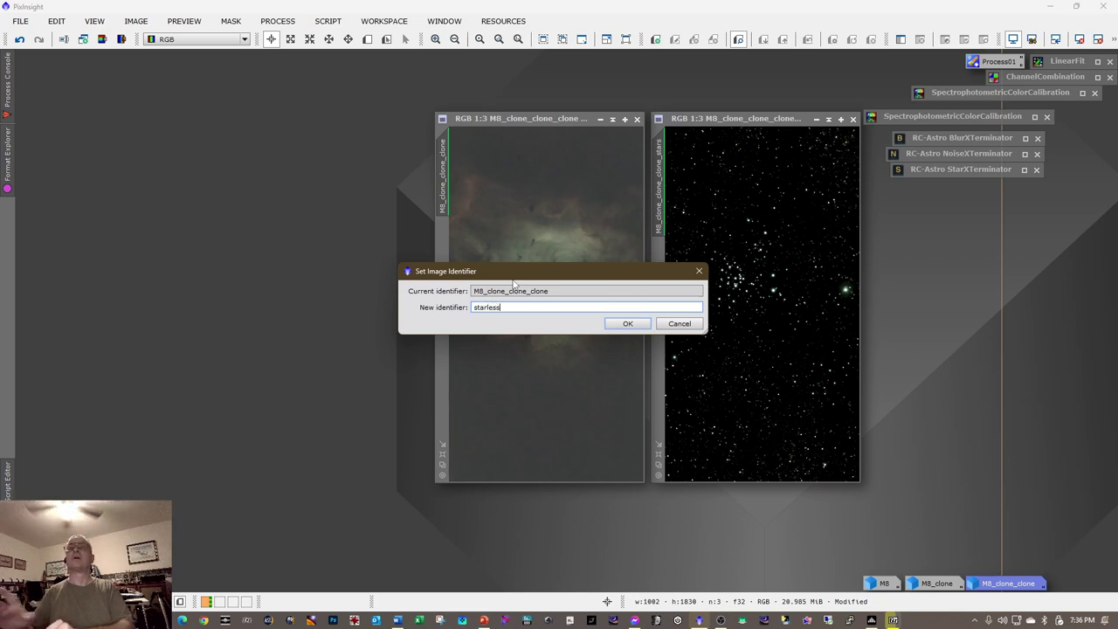
type("arless")
left_click(627, 323)
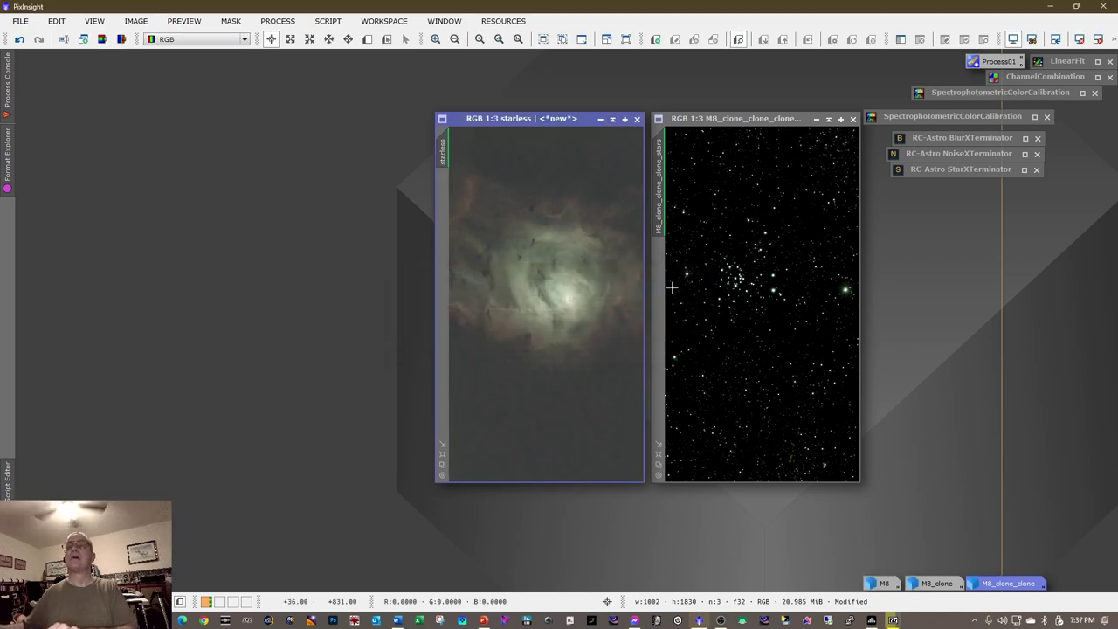
- Change the identifier of the generated star image to stars
right_click(661, 209)
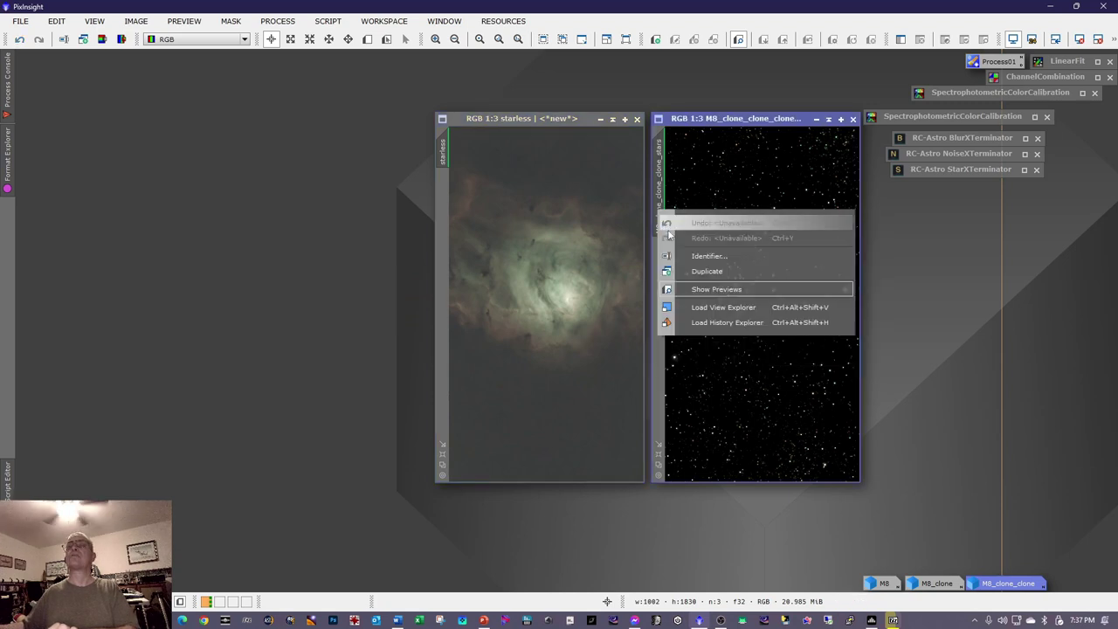
left_click(679, 258)
type("s")
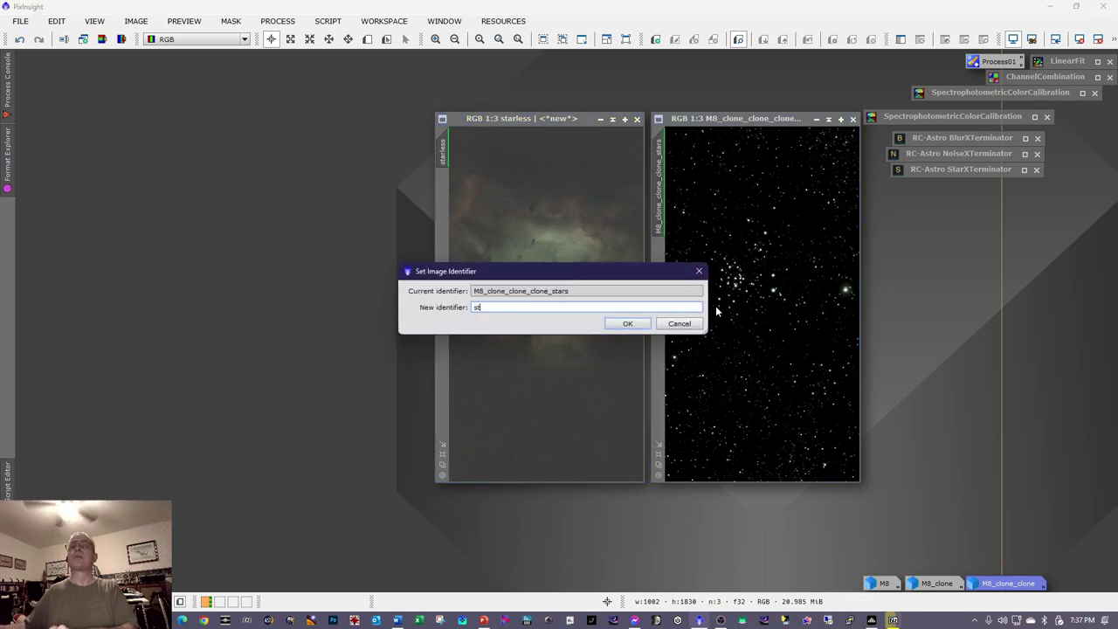
type("tars")
left_click(628, 323)
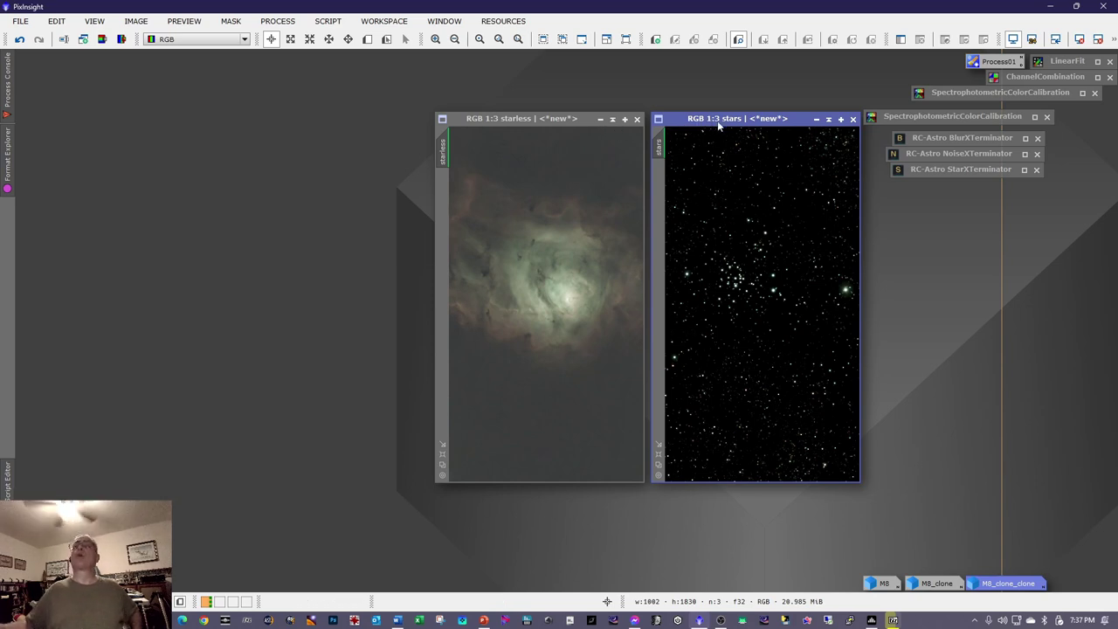
- Spread the stars and starless windows apart, and open CurvesTransformation with view tracking and a real-time preview of the starless image
left_click_drag(774, 122, 325, 119)
left_click_drag(495, 118, 552, 136)
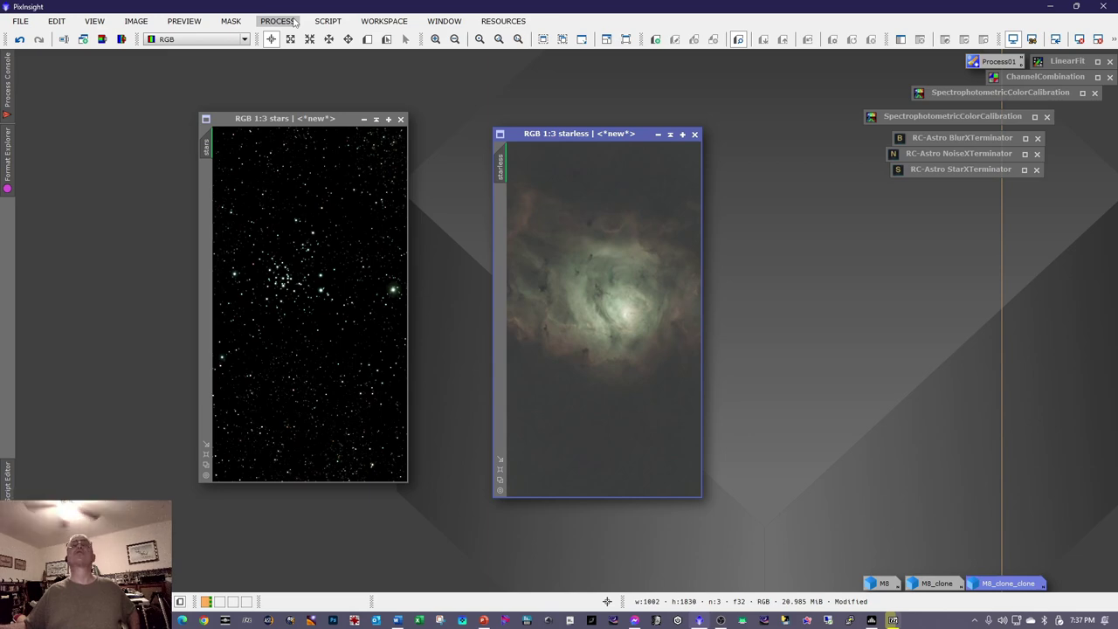
left_click(295, 21)
mouse_move(395, 15)
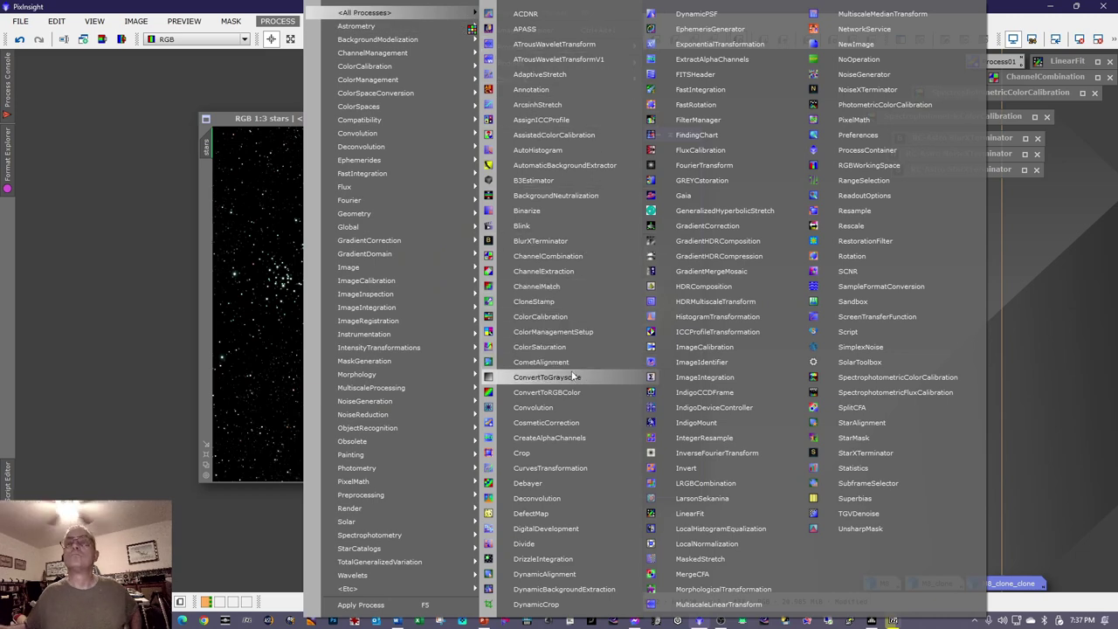
left_click(567, 468)
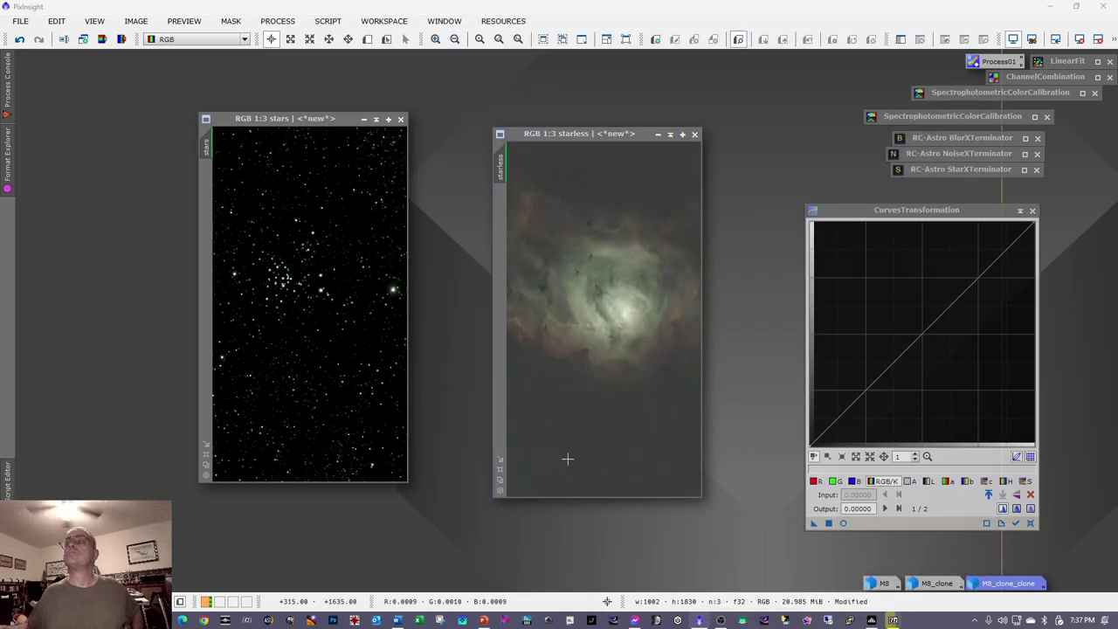
left_click(587, 133)
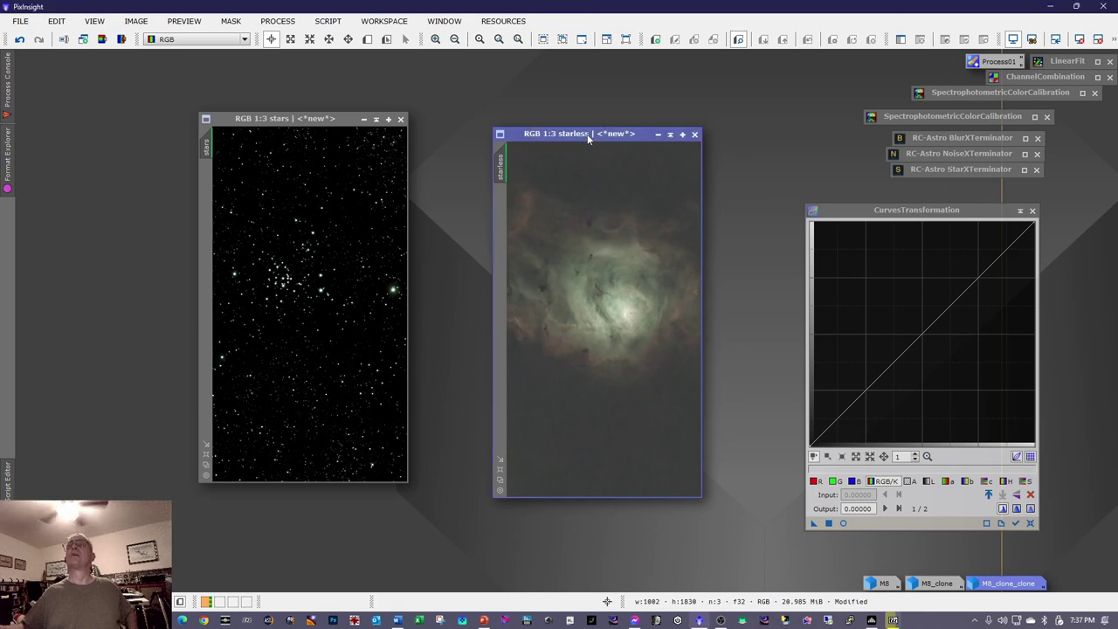
left_click(1016, 524)
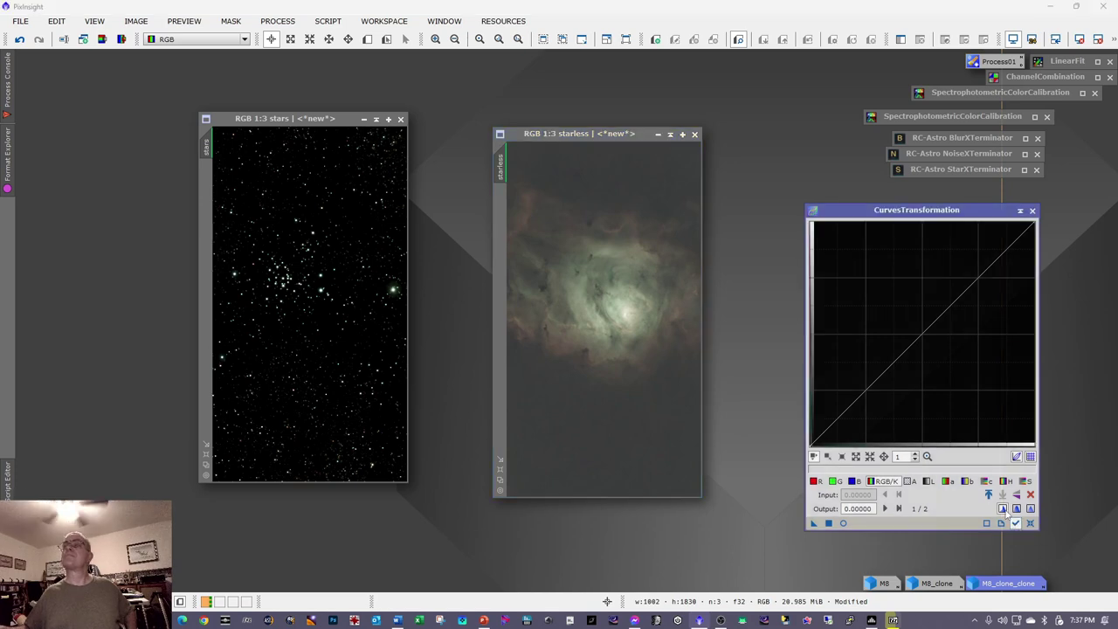
left_click(843, 524)
left_click_drag(575, 86, 704, 118)
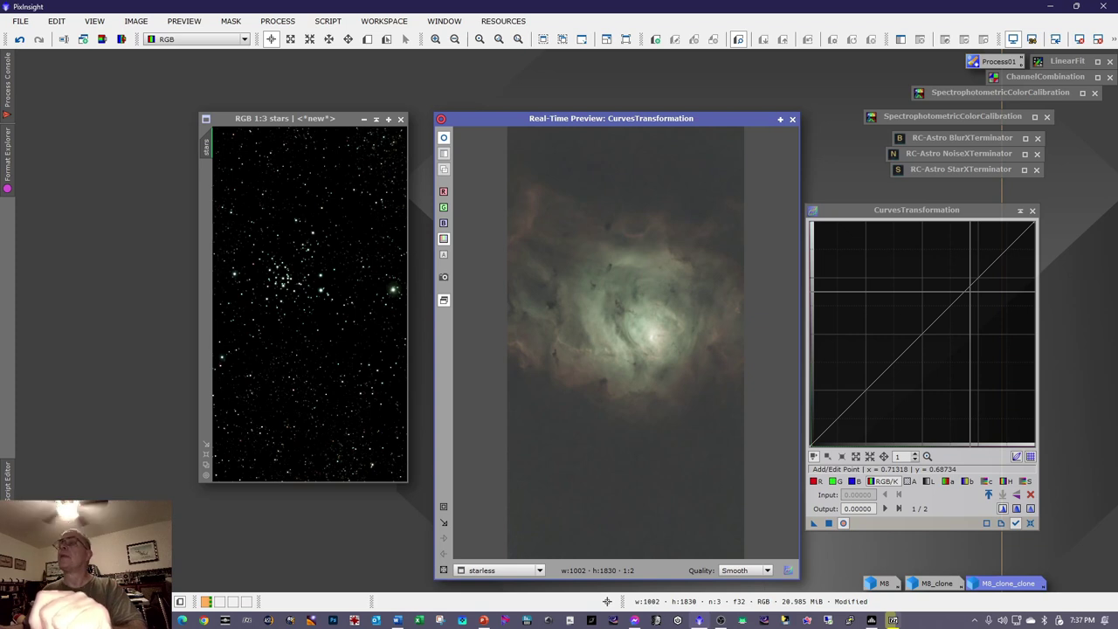
- Shape a gentle S-curve on RGB/K for starless with points at about 0.25/0.23, 0.52/0.49 and 0.74/0.76, discarding the first trial curve
left_click_drag(972, 291, 952, 351)
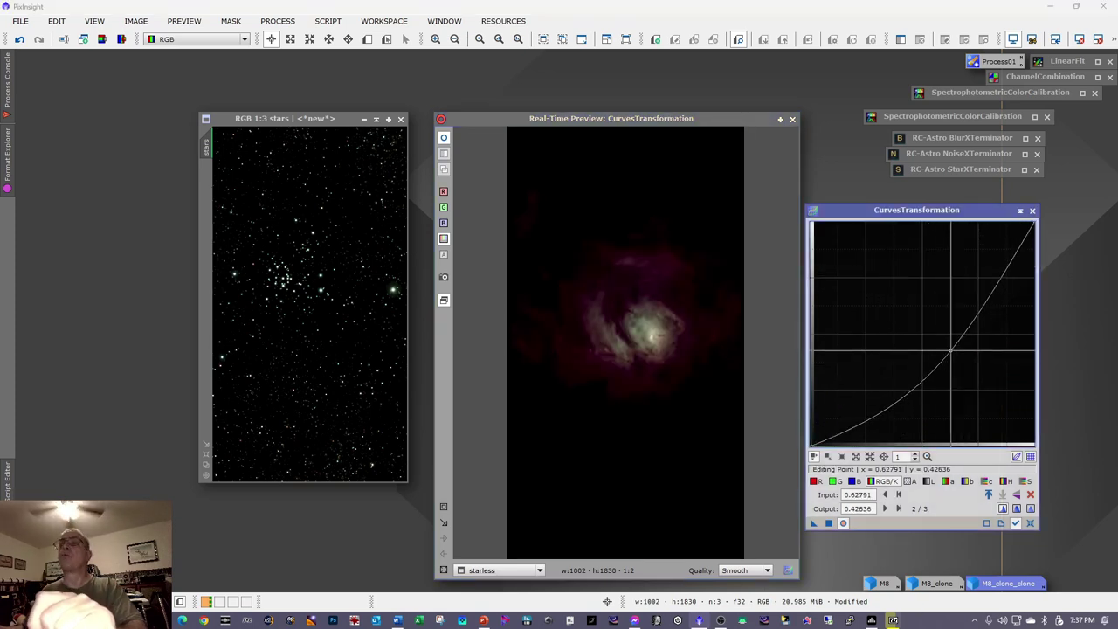
left_click(1029, 522)
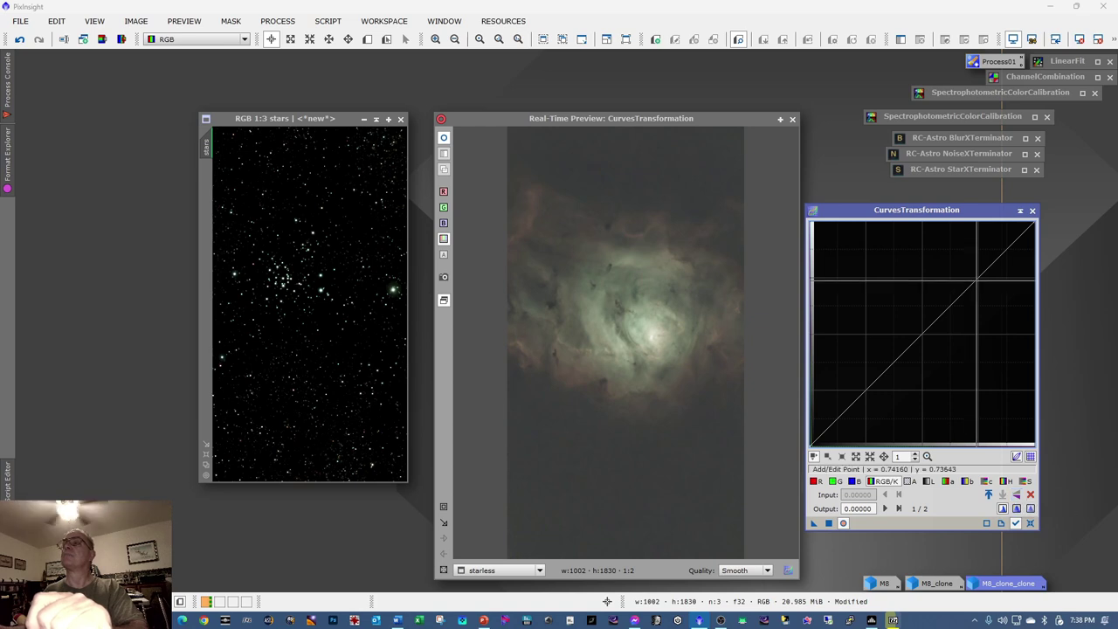
left_click(978, 278)
left_click(864, 391)
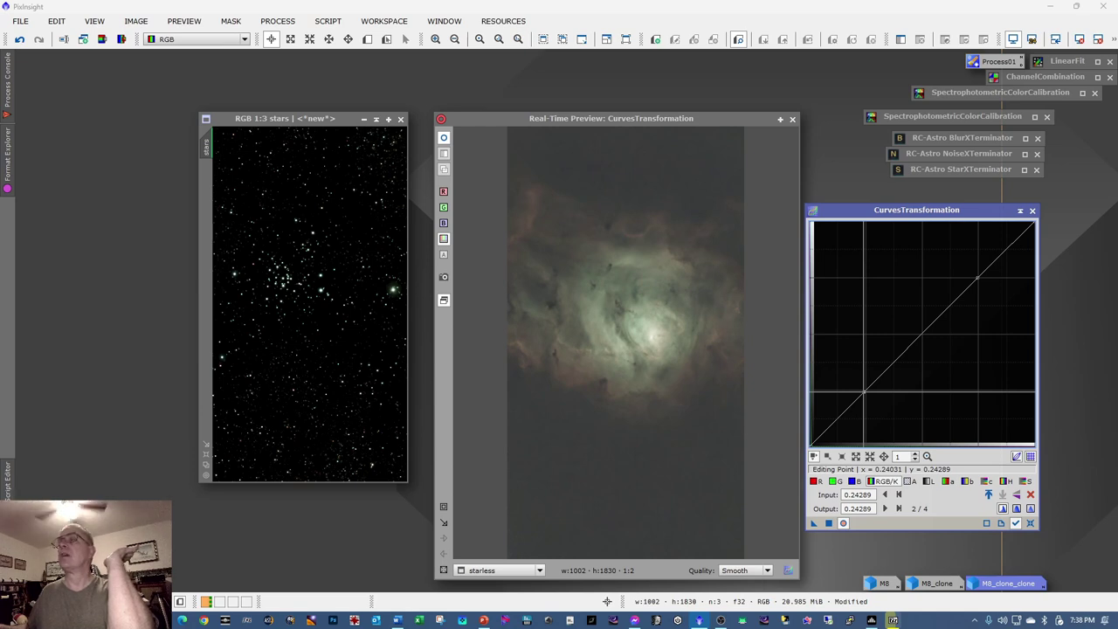
left_click_drag(865, 391, 867, 395)
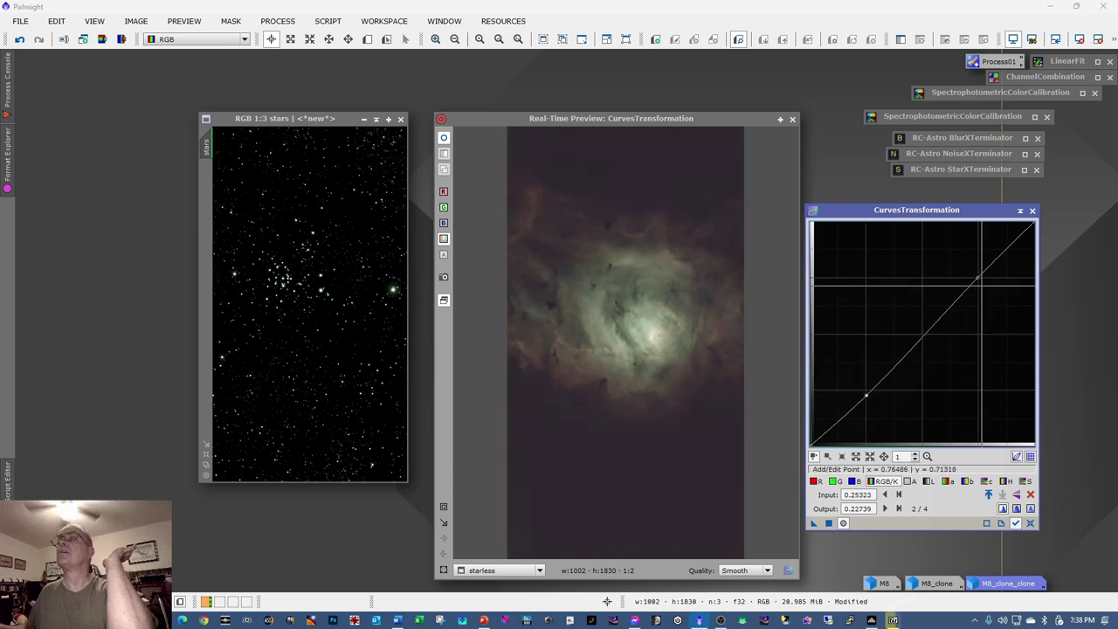
left_click_drag(925, 333, 927, 334)
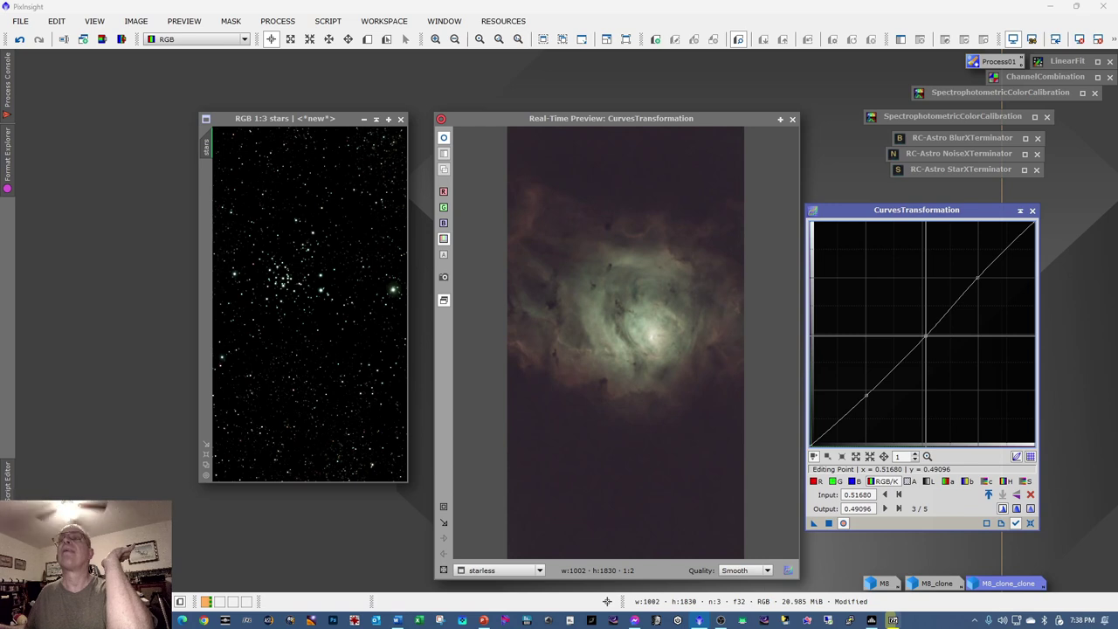
left_click_drag(978, 277, 975, 275)
mouse_move(977, 278)
left_mouse_down()
mouse_move(959, 276)
mouse_move(959, 290)
mouse_move(956, 278)
mouse_move(984, 299)
mouse_move(976, 276)
left_mouse_up()
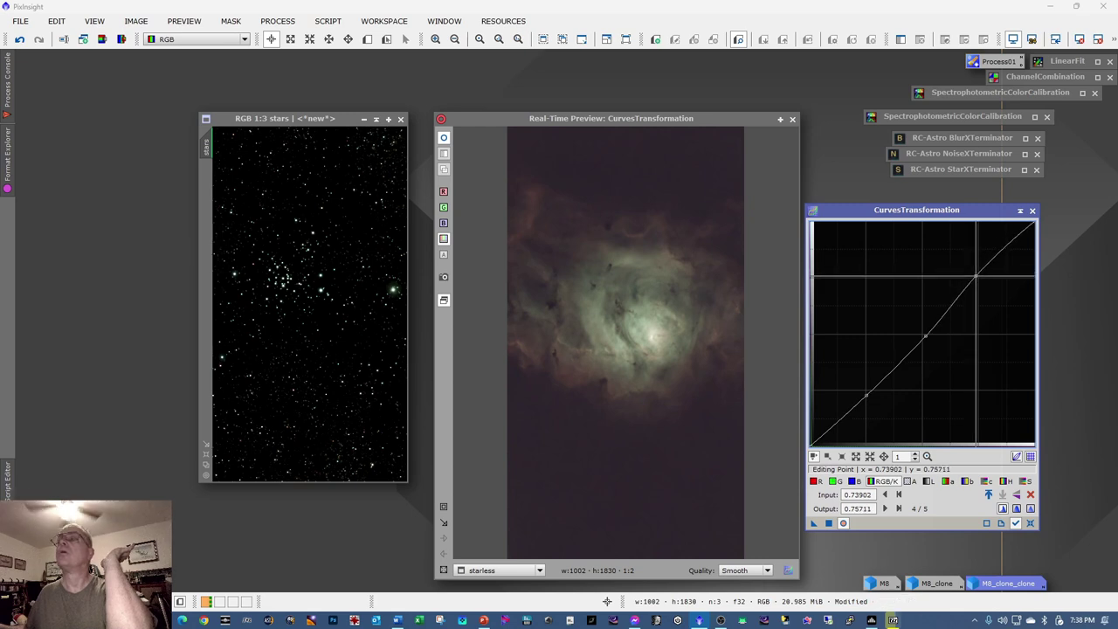
- Raise the saturation curve to about 0.54/0.64, apply the curves to the starless image, and close the real-time preview
left_click(1027, 481)
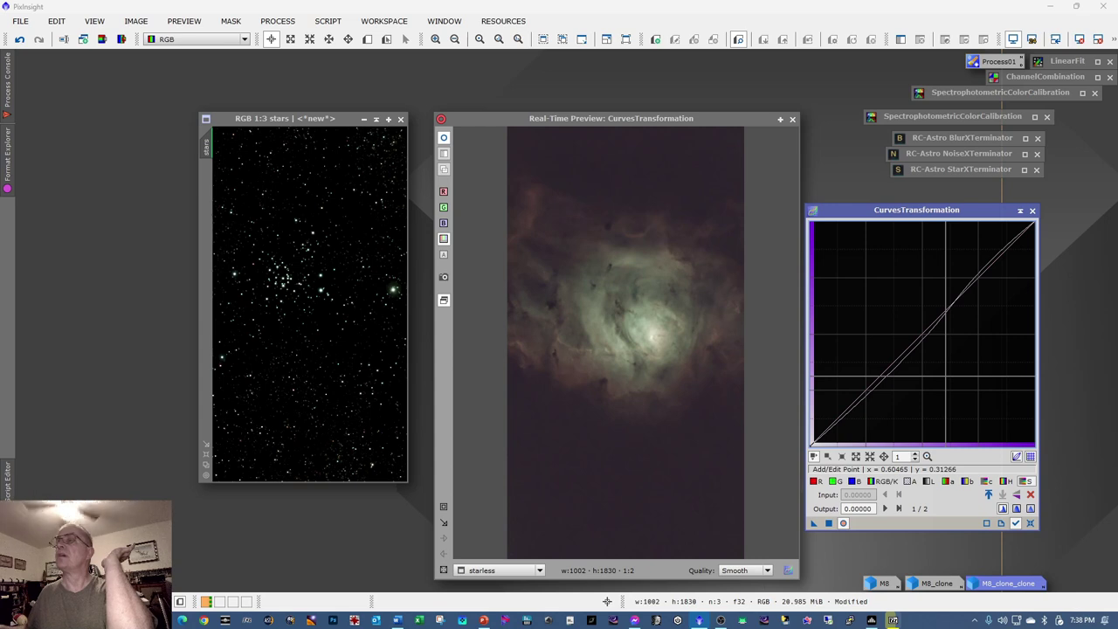
left_click(954, 305)
left_click_drag(955, 305, 932, 302)
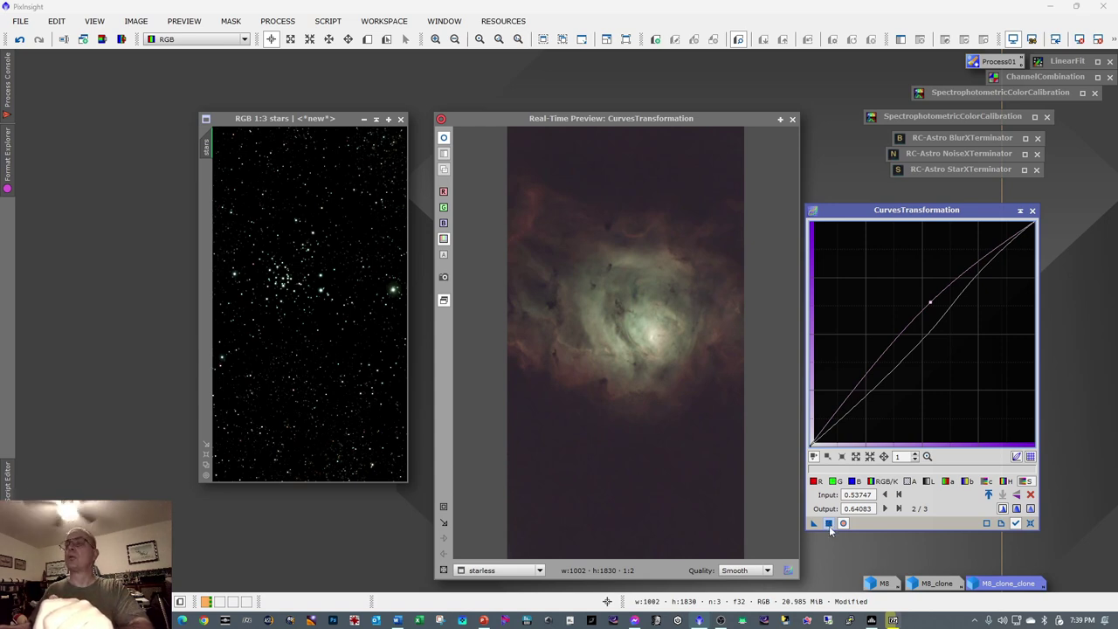
left_click(828, 524)
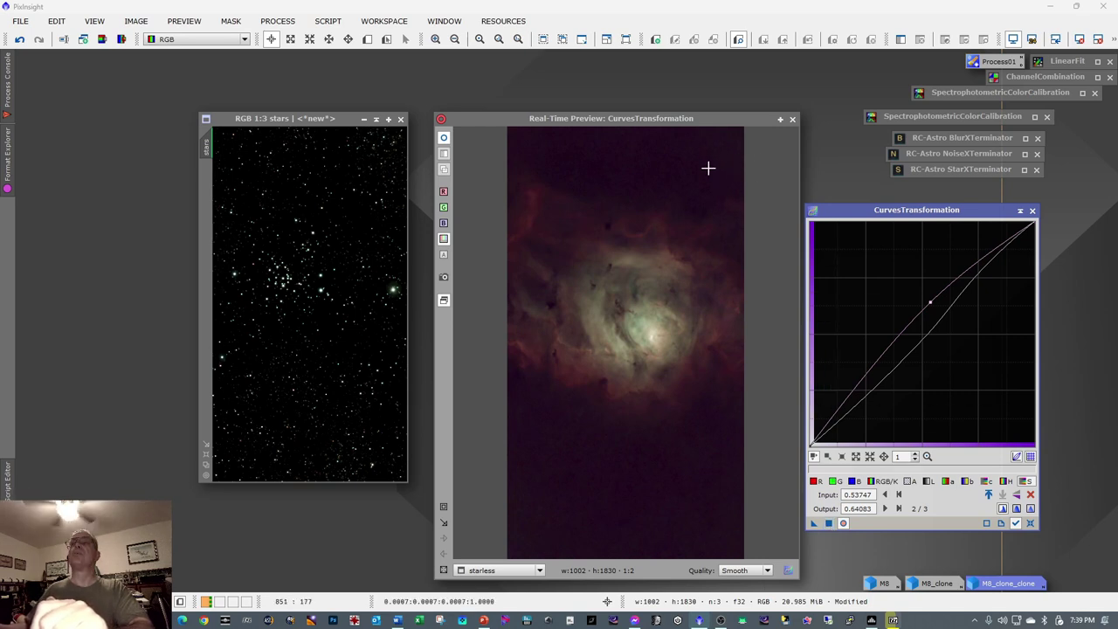
left_click(792, 120)
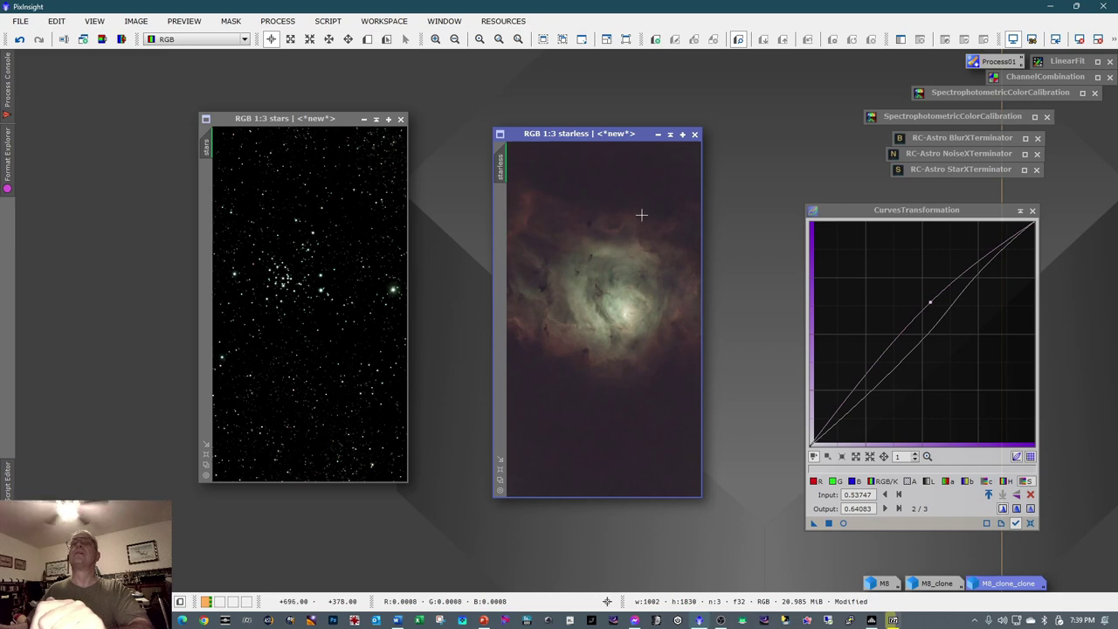
- Swap the positions of the starless and stars windows and show a real-time curves preview of the stars image
left_click_drag(642, 134, 397, 143)
left_click_drag(340, 121, 678, 172)
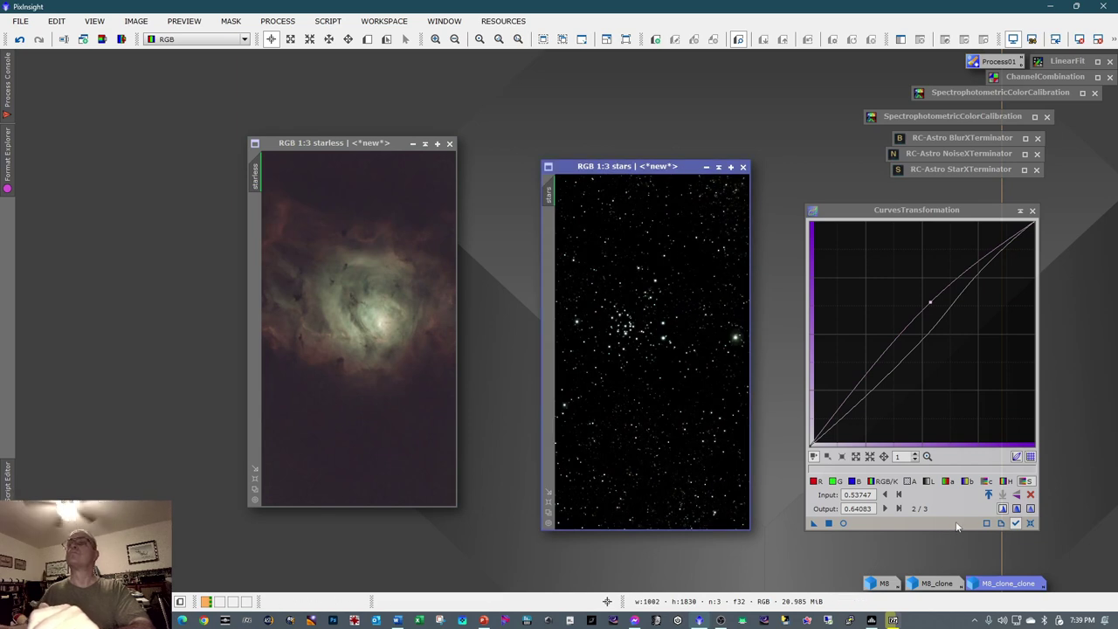
left_click(1015, 523)
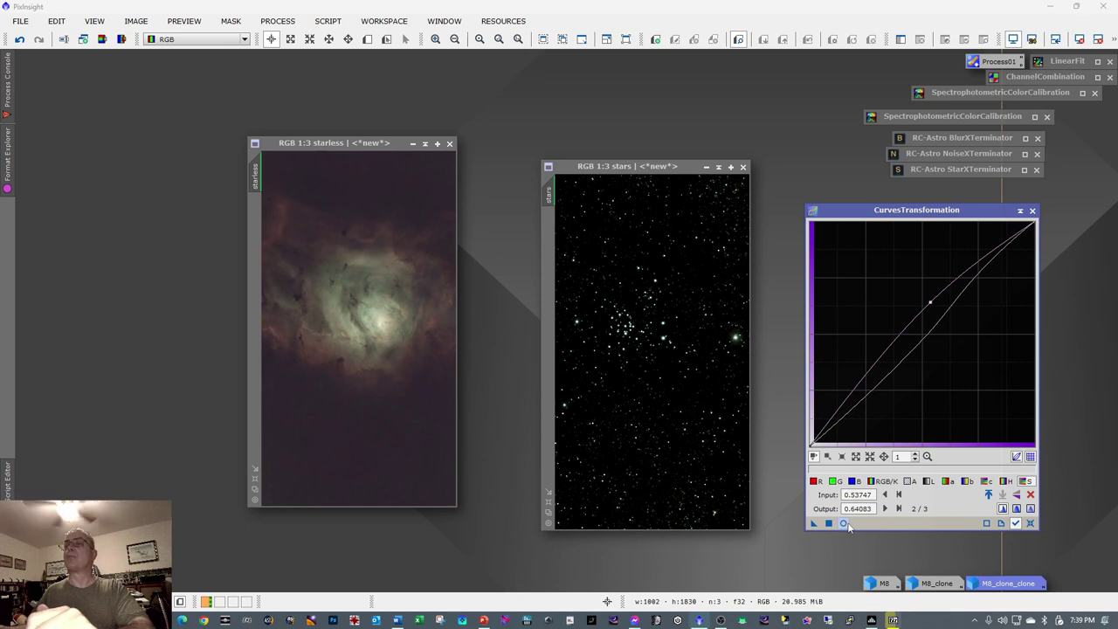
left_click(845, 524)
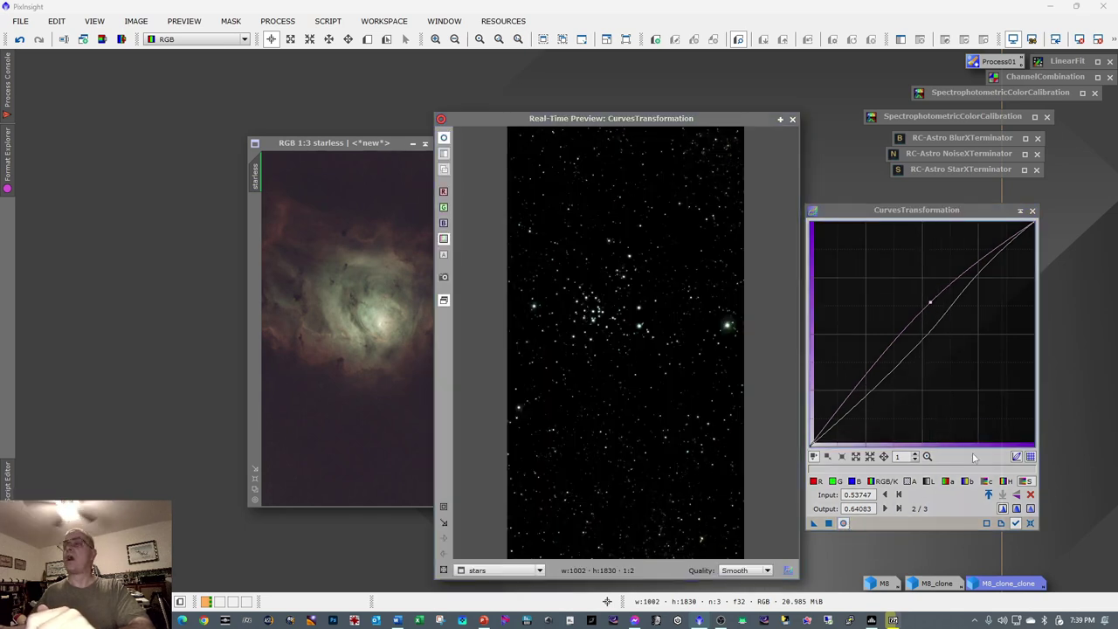
- Reset the curves, darken the stars image with an RGB/K point at about 0.31/0.16, then shade CurvesTransformation out of the way and close the preview
left_click(1030, 523)
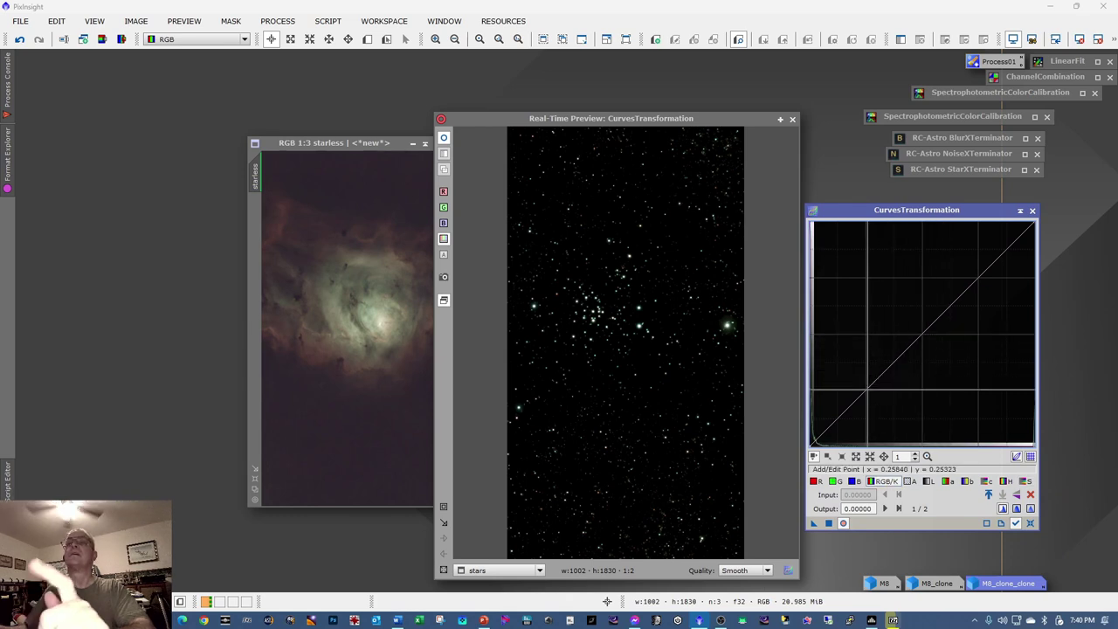
left_click_drag(869, 388, 883, 443)
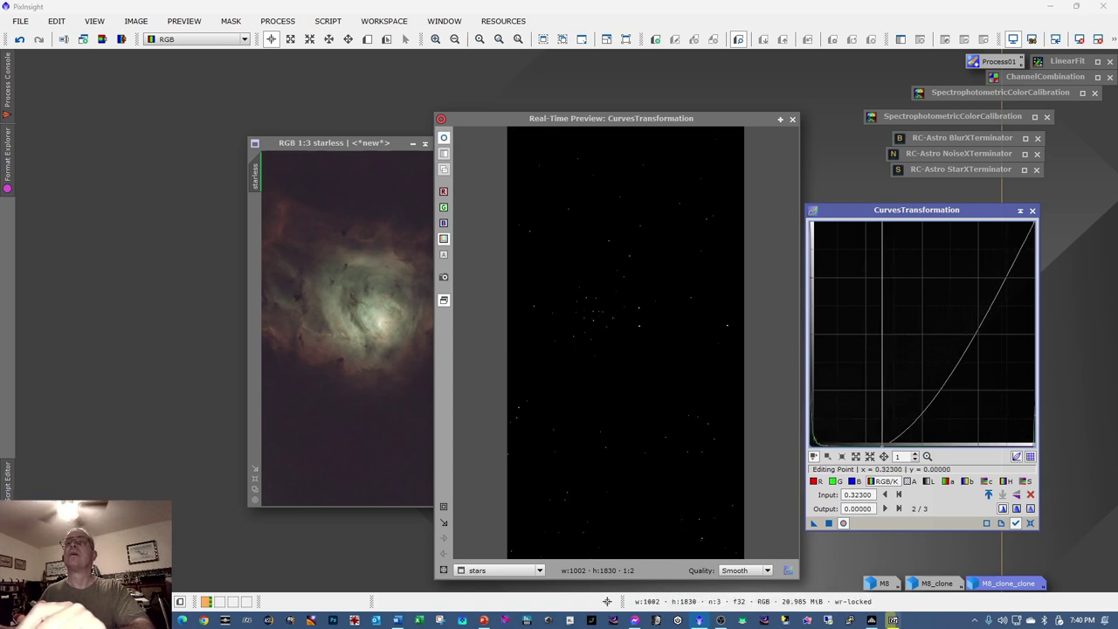
left_click_drag(883, 443, 881, 410)
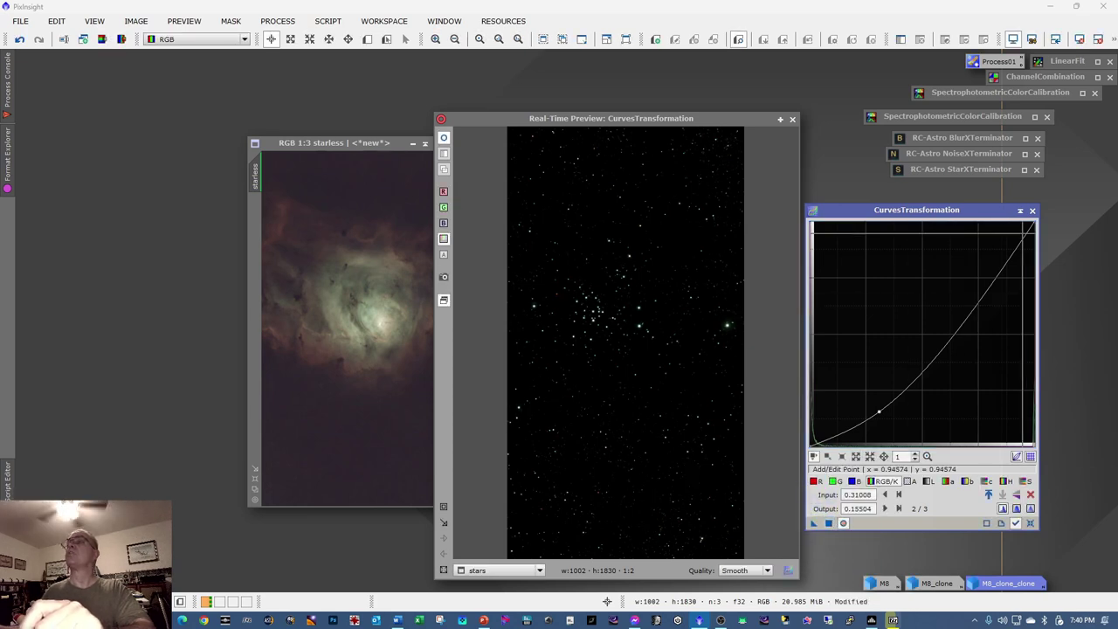
left_click(1019, 210)
left_click_drag(917, 367, 980, 187)
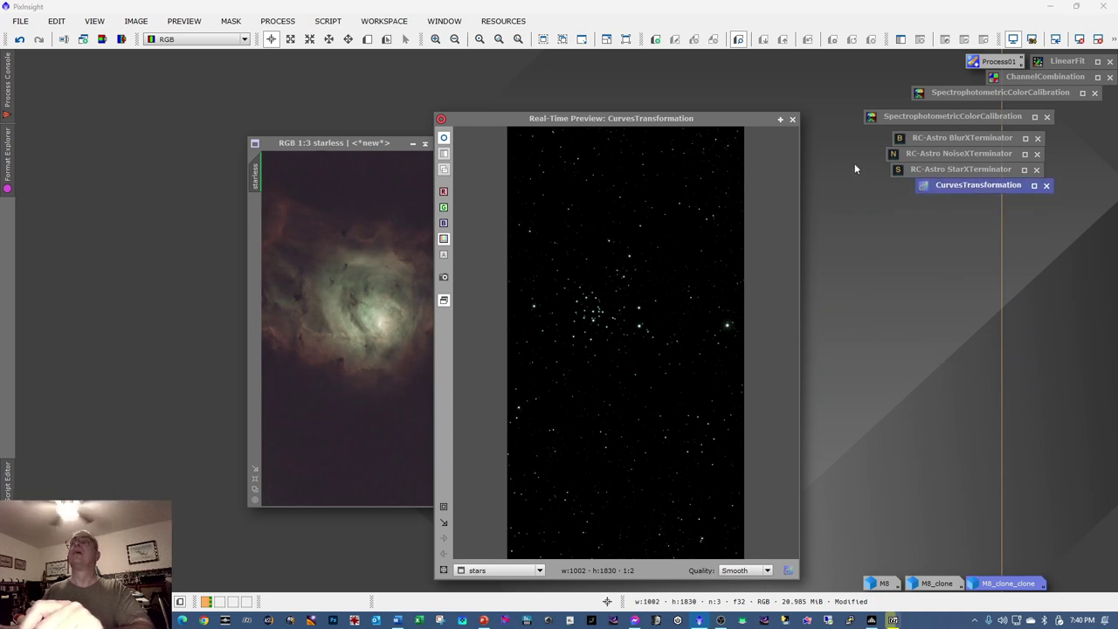
left_click(792, 119)
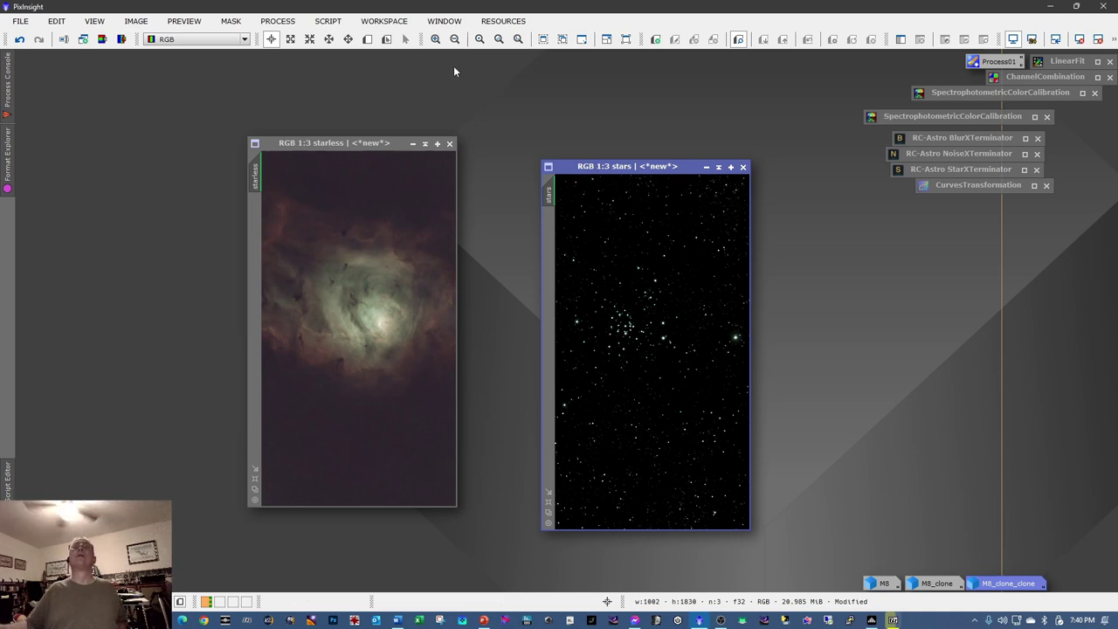
- Open PixelMath, place it clear of the images, and align the stars image beside the starless one
left_click(283, 23)
mouse_move(430, 16)
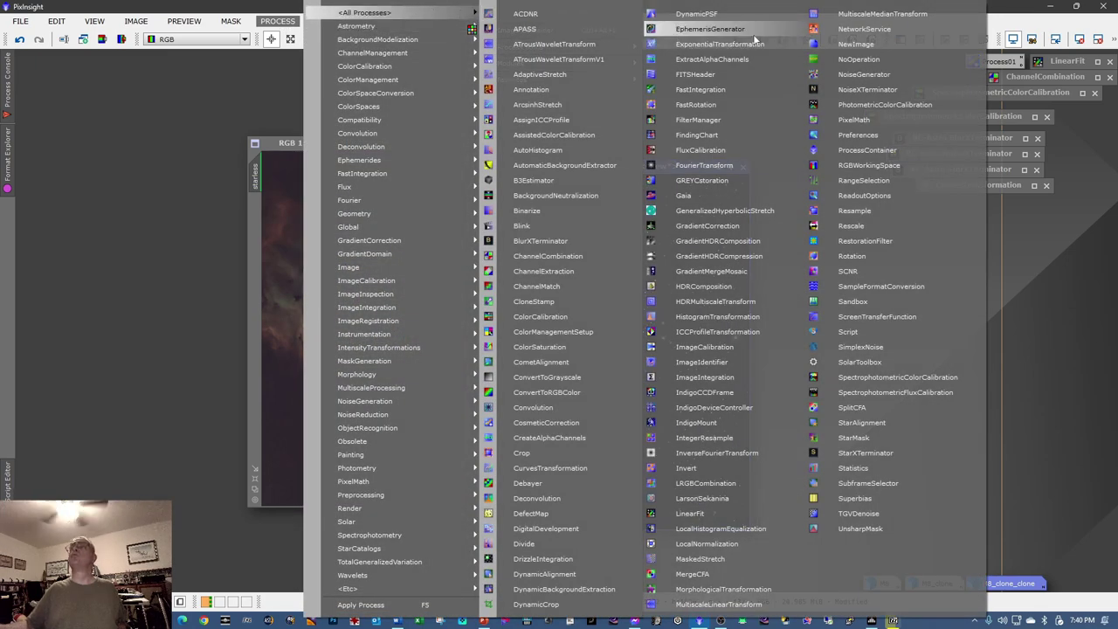
left_click(904, 122)
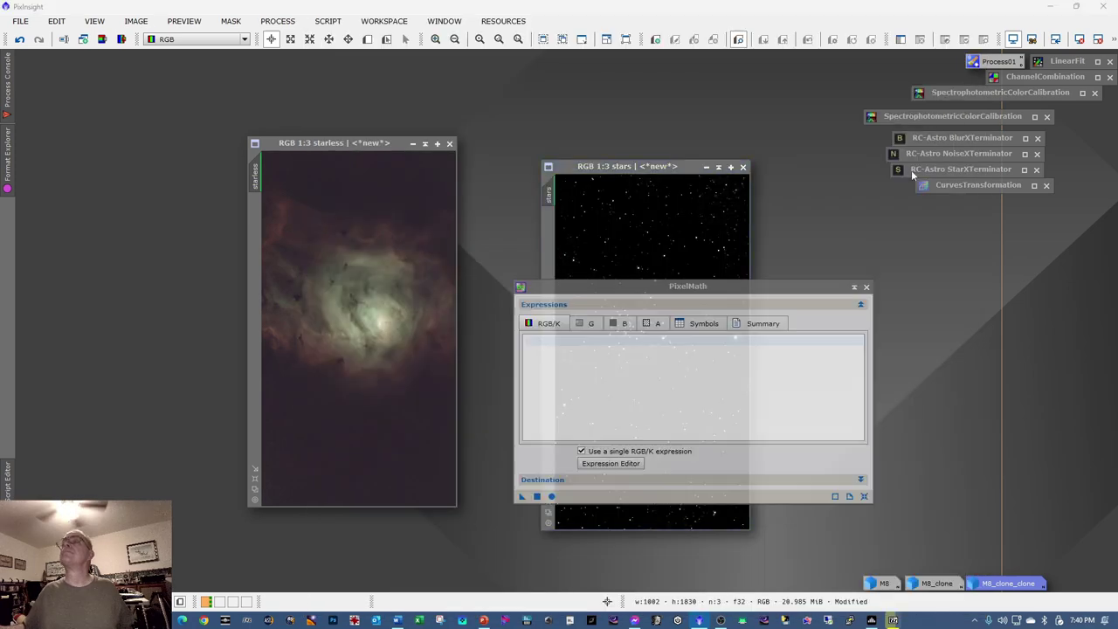
left_click_drag(776, 292, 966, 250)
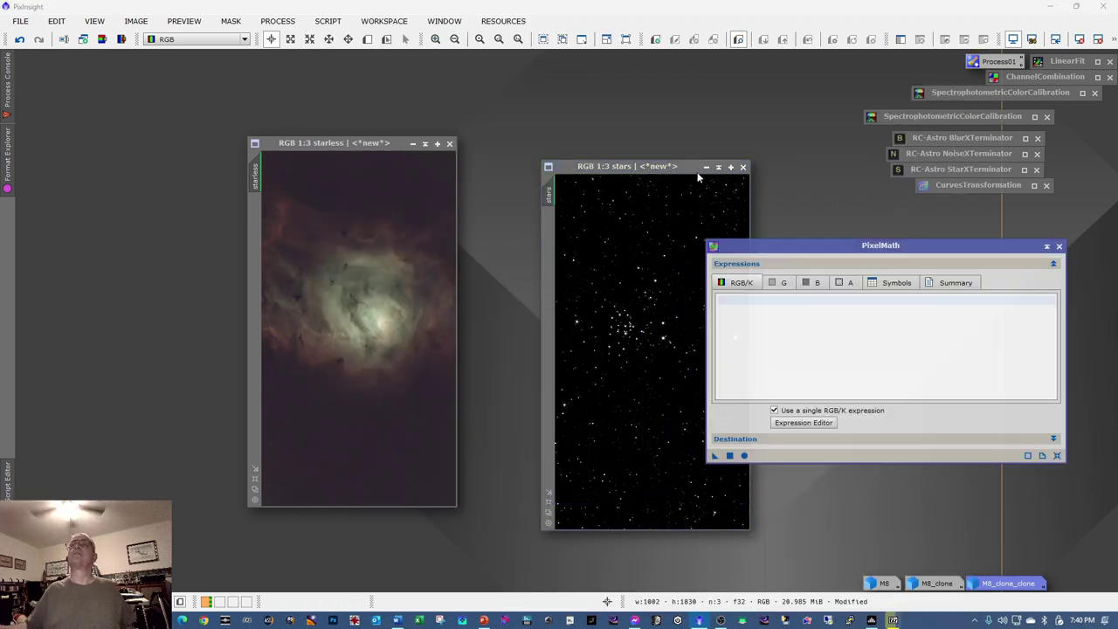
left_click_drag(690, 169, 611, 148)
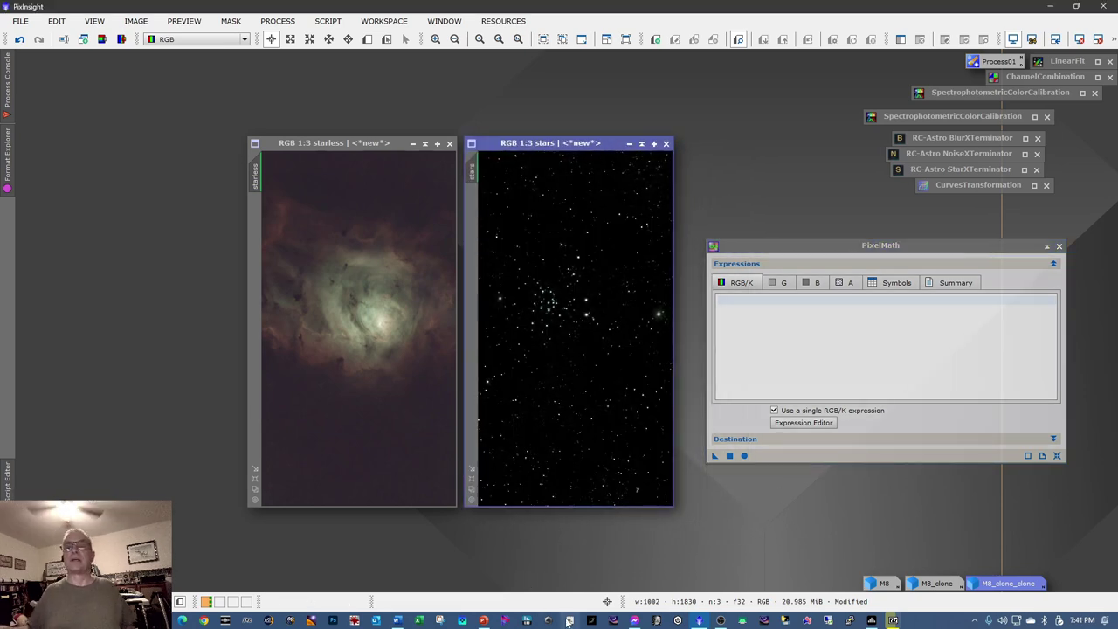
- Enter the RGB/K expression combine(stars,starless,op_screen()) in PixelMath and apply it to the stars image
right_click(721, 303)
left_click(763, 376)
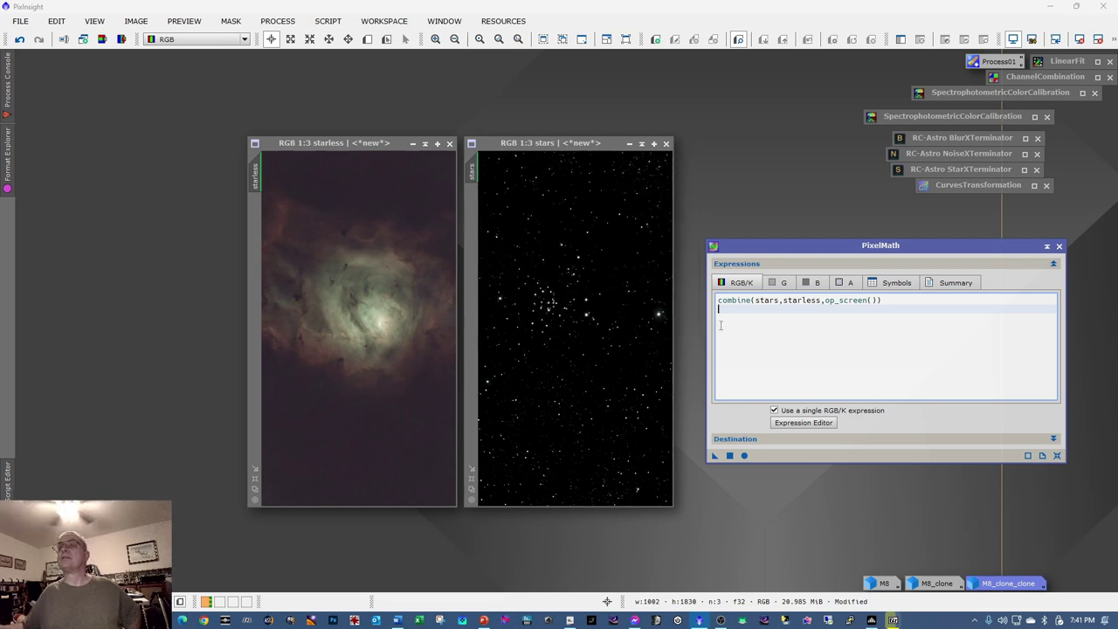
left_click(729, 460)
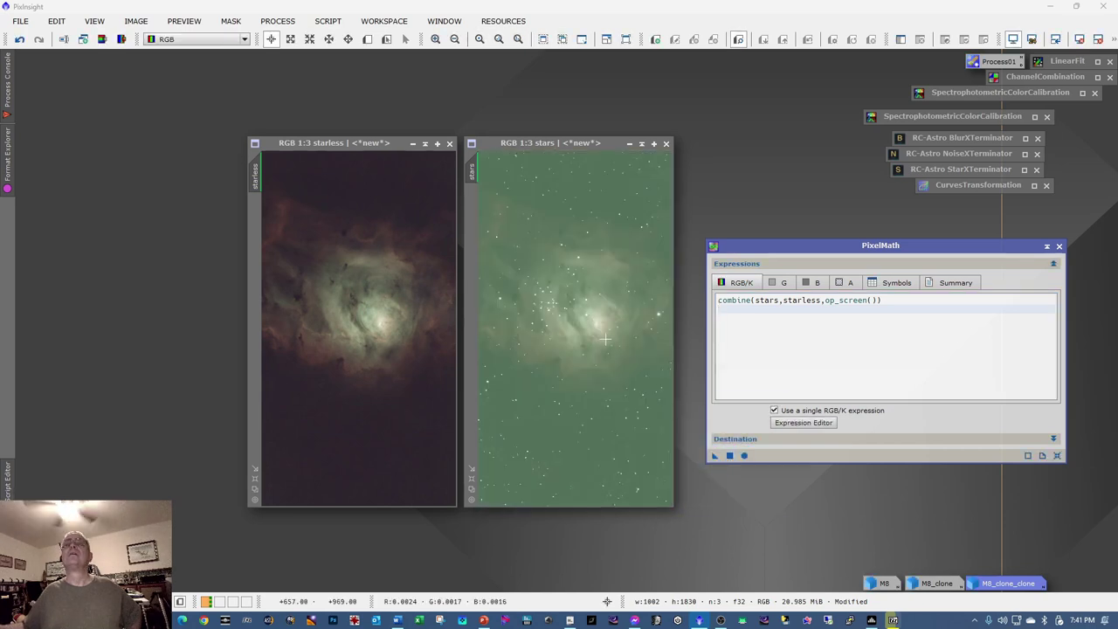
- Move the starless image away from the combined image and iconize it
left_click(382, 147)
left_click_drag(382, 146, 267, 128)
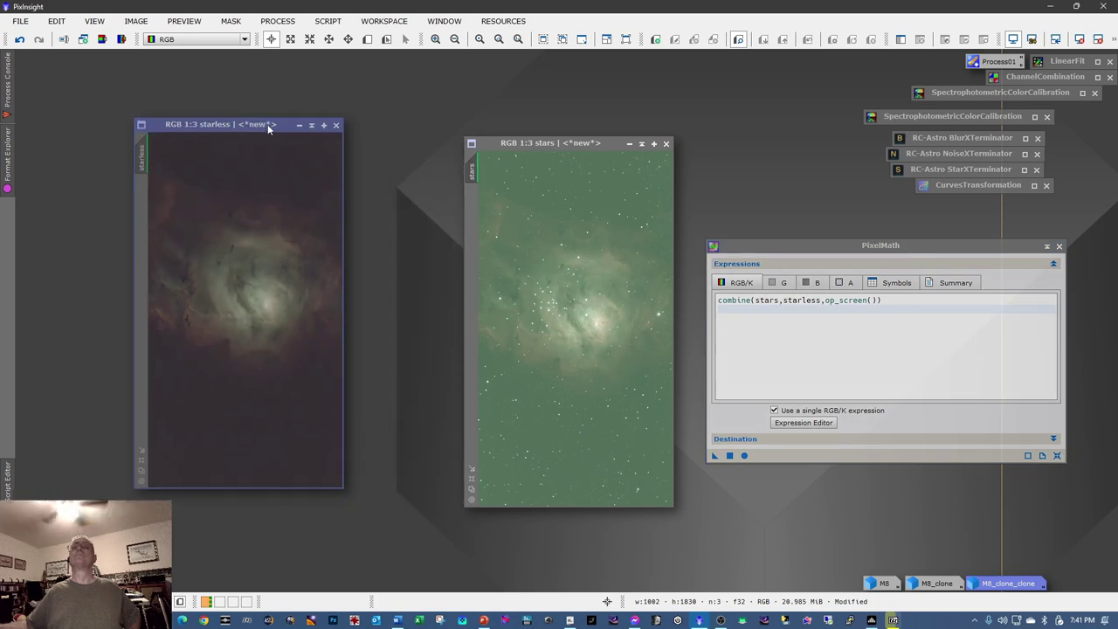
left_click(304, 129)
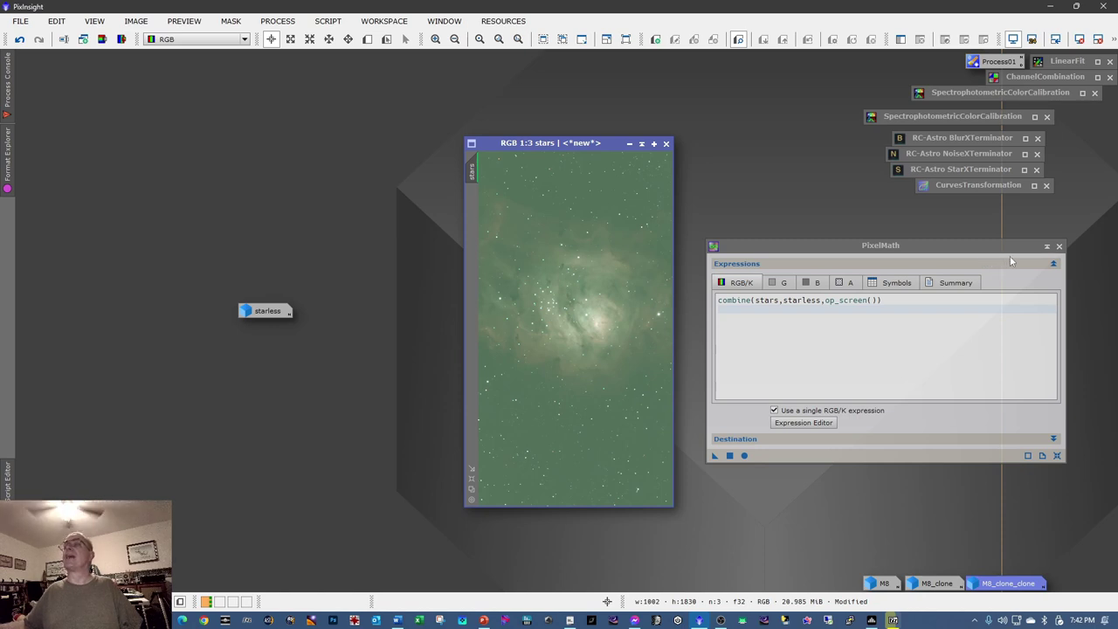
- Shade PixelMath, park it below CurvesTransformation, and restore the iconized M8_clone_clone image
left_click(1047, 246)
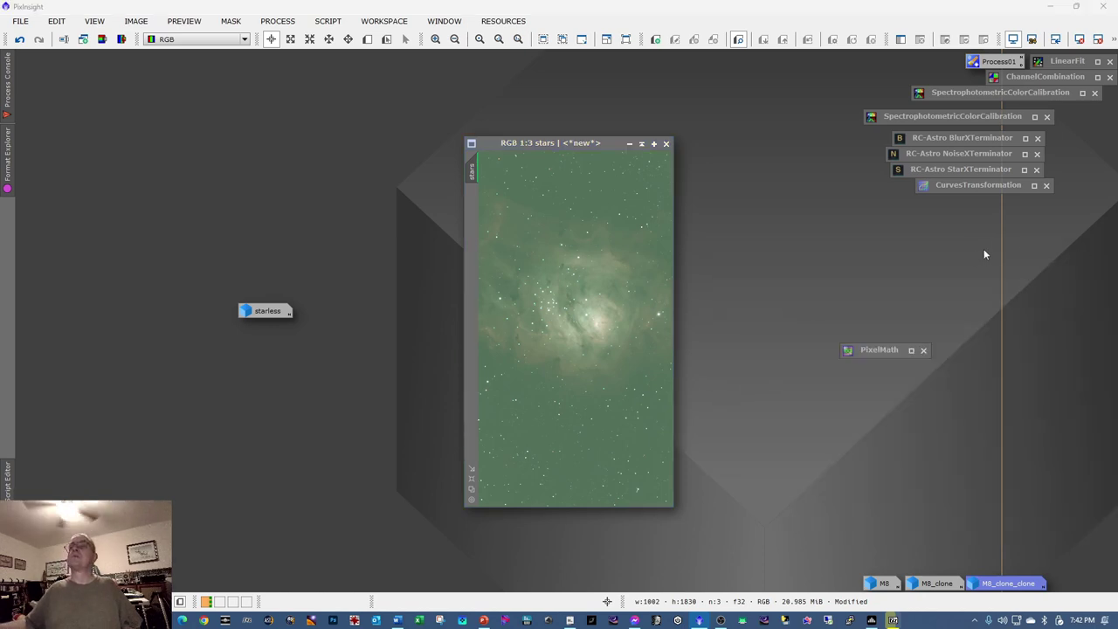
left_click_drag(885, 356, 1003, 212)
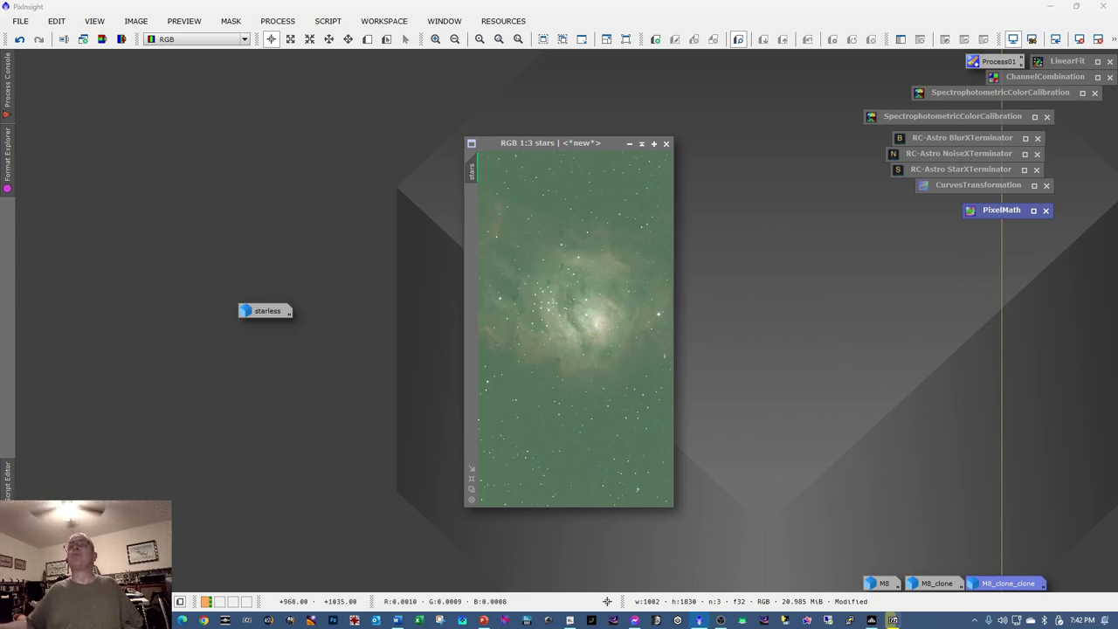
left_click(1025, 588)
double_click(1025, 588)
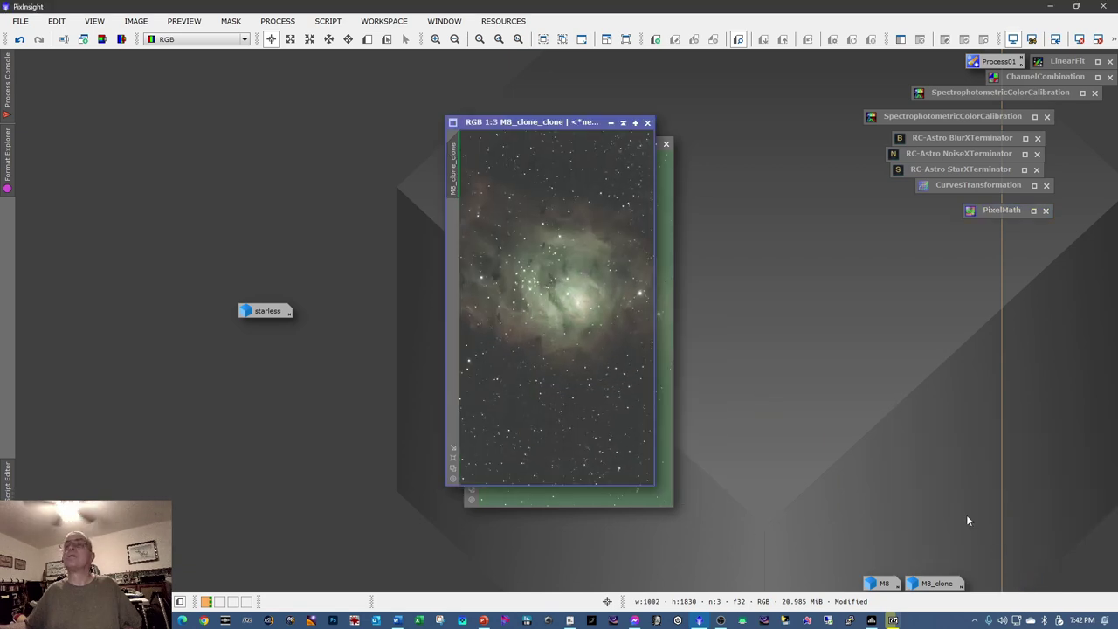
- Place M8_clone_clone beside the combined stars image for comparison, and close the stars image without saving
left_click_drag(555, 123, 760, 153)
left_click_drag(580, 143, 483, 133)
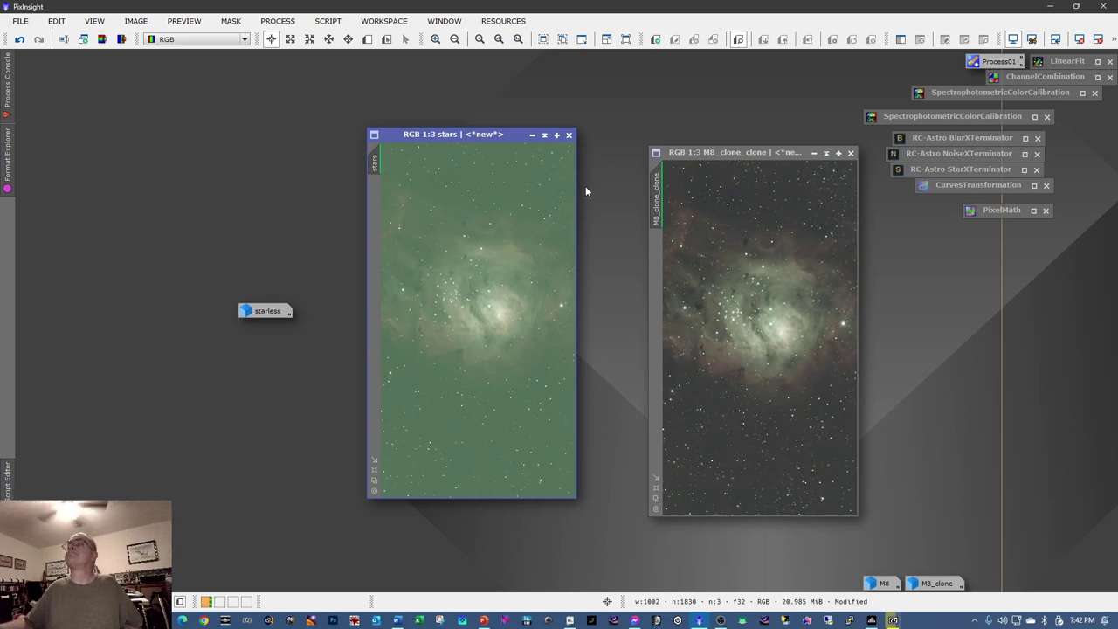
left_click(568, 136)
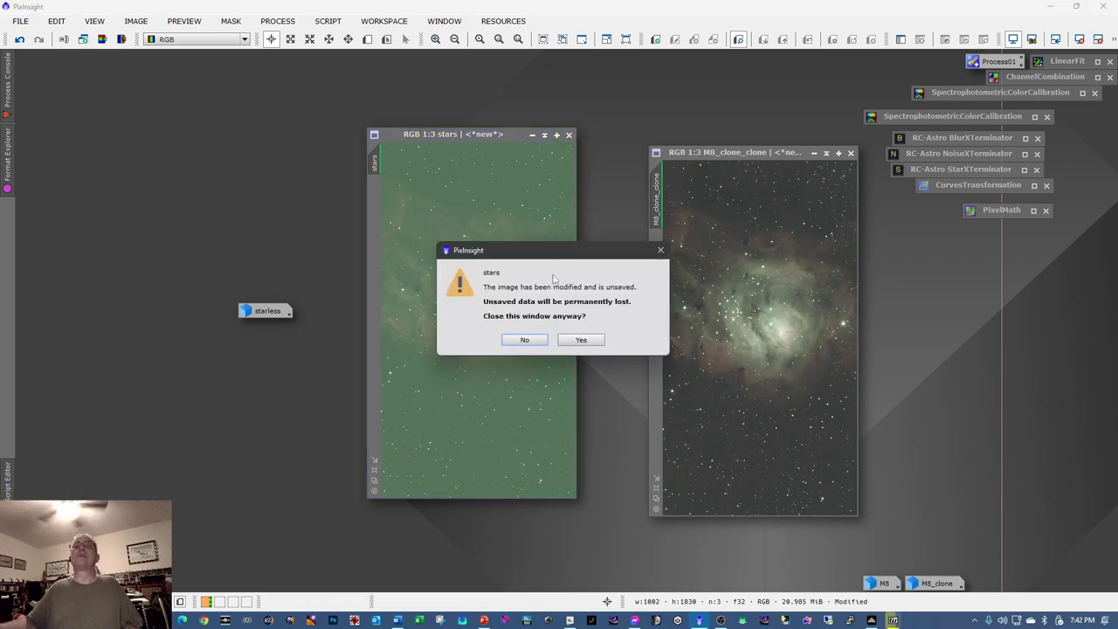
left_click(582, 338)
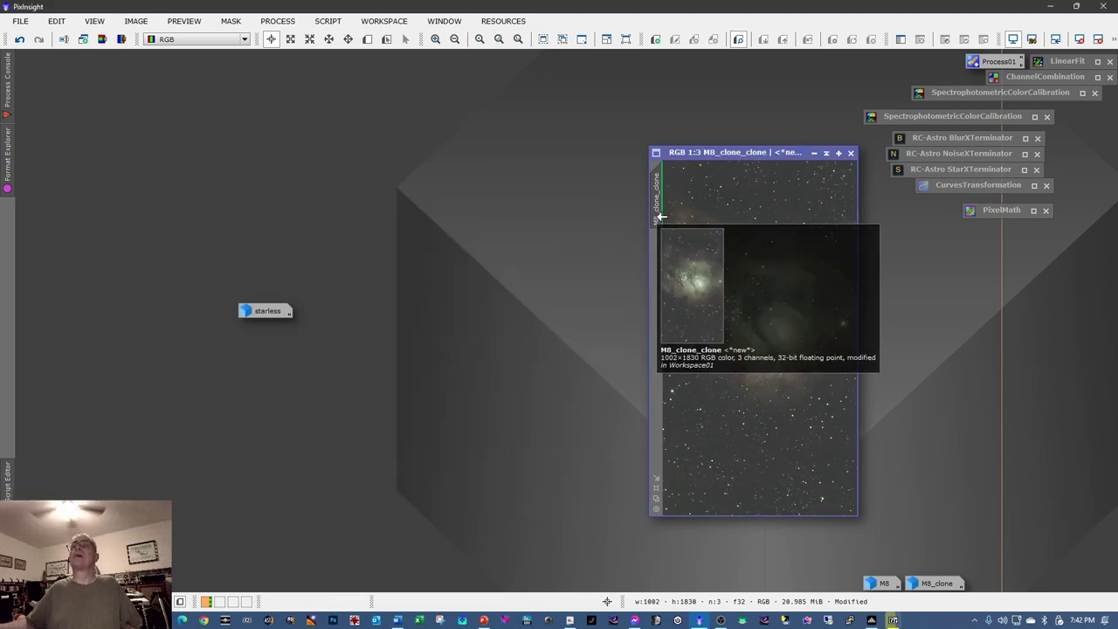
- Duplicate M8_clone_clone, iconize the original, and move the duplicate up in the workspace
right_click(655, 228)
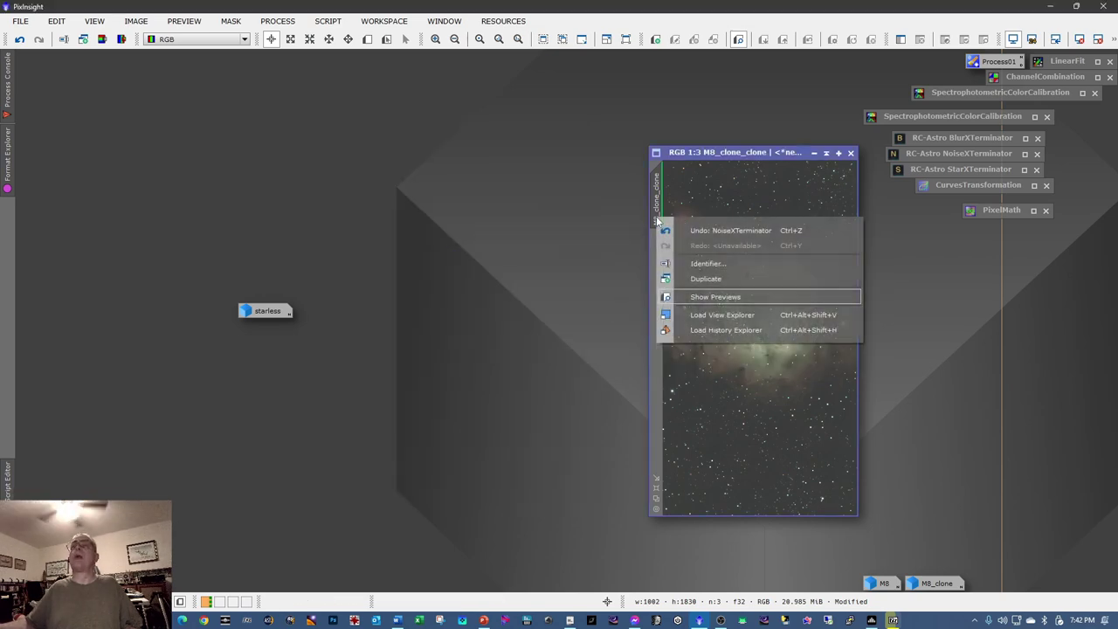
left_click(699, 278)
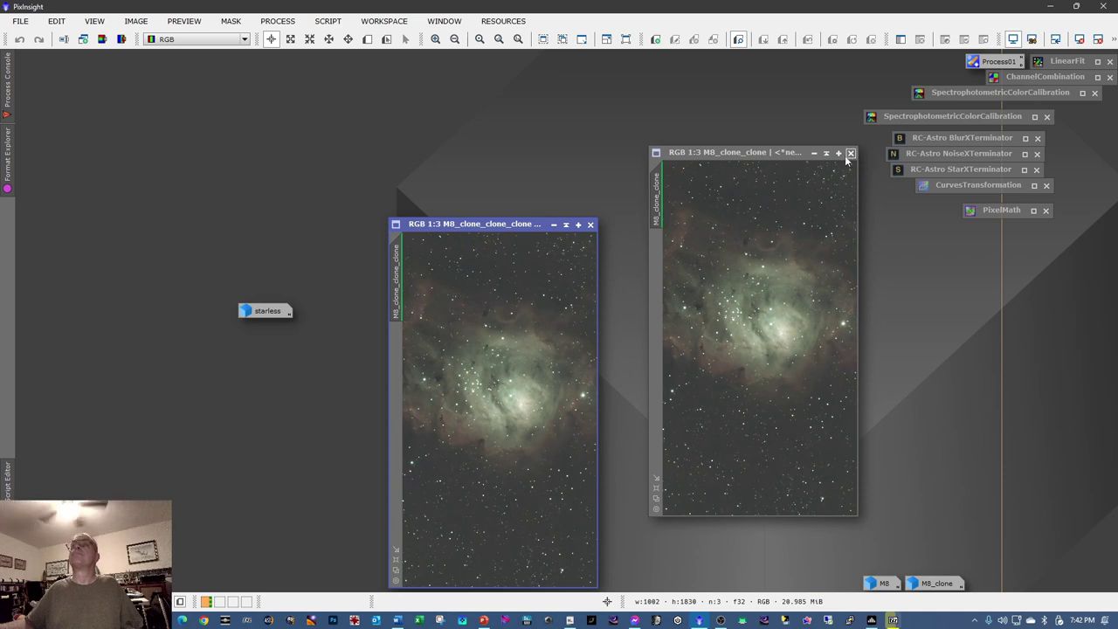
left_click(814, 153)
left_click_drag(529, 226, 580, 106)
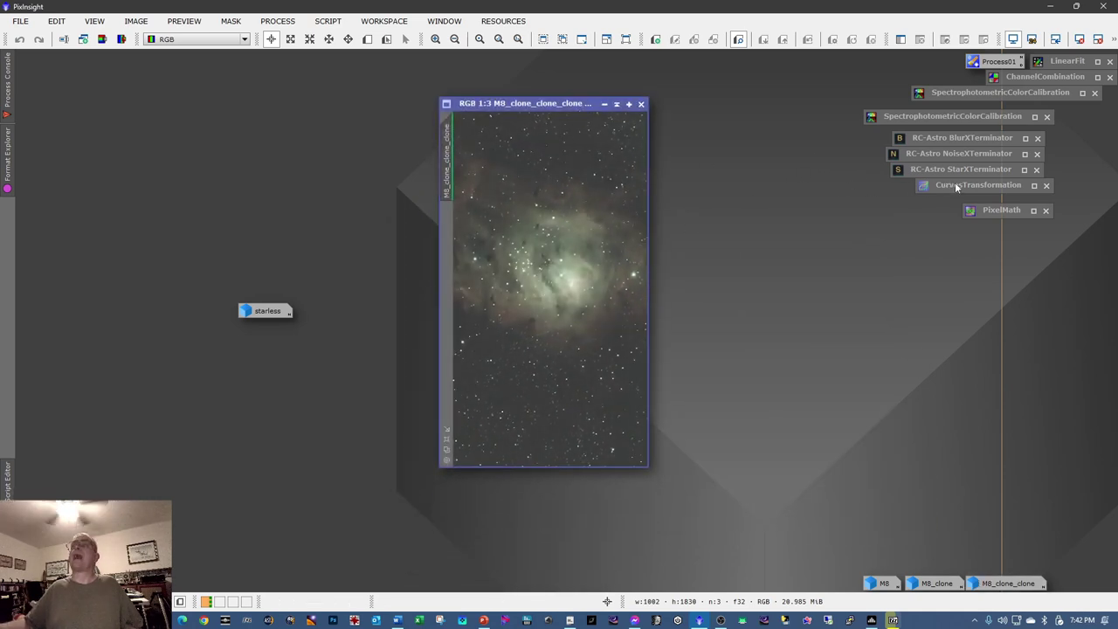
- Restore and reset CurvesTransformation, and open its real-time preview for the duplicate beside the curve window
left_click(1034, 185)
left_click_drag(983, 209, 853, 170)
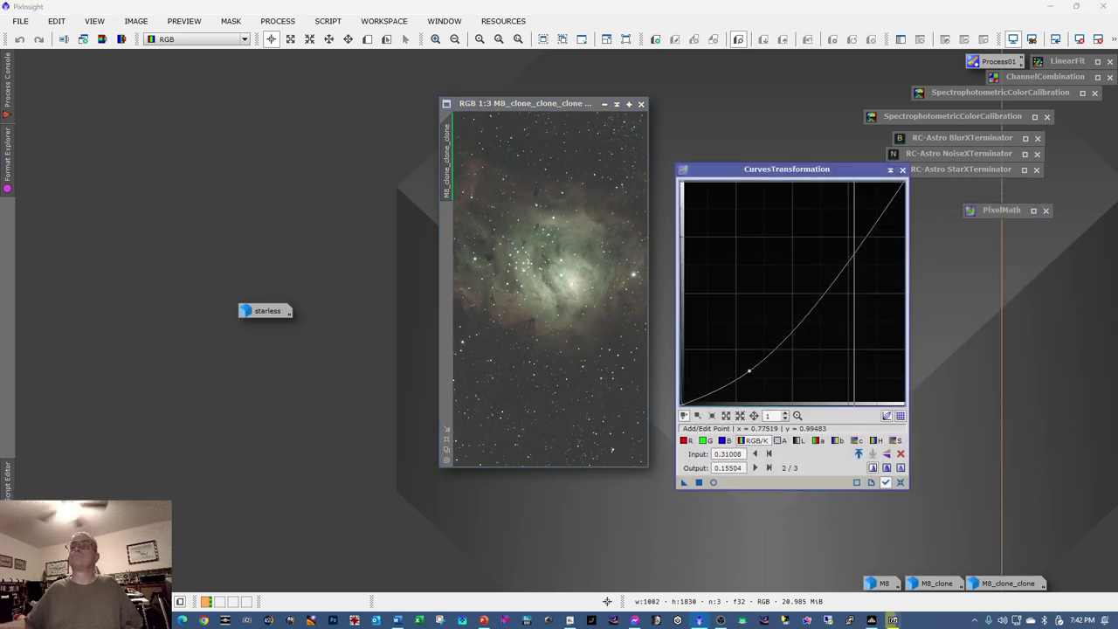
left_click(900, 483)
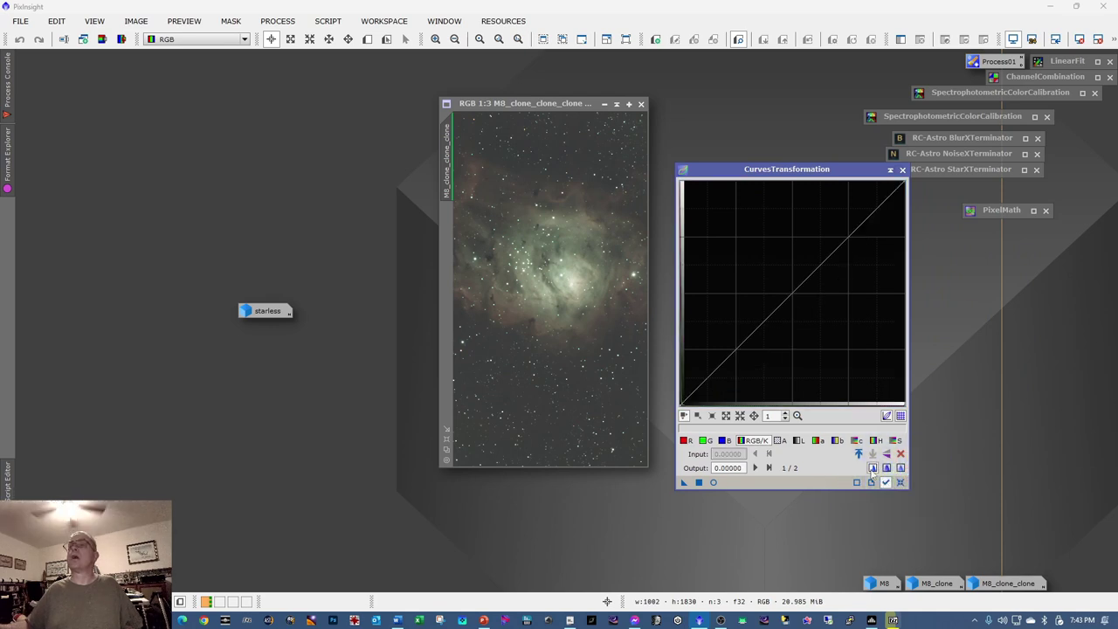
left_click(713, 482)
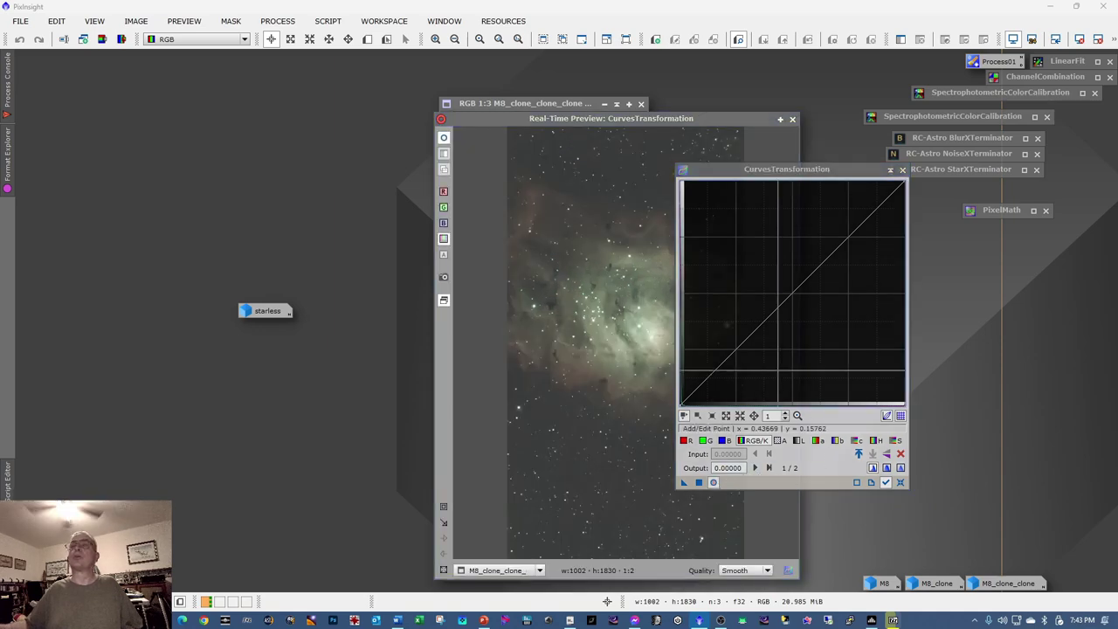
left_click_drag(734, 118, 607, 88)
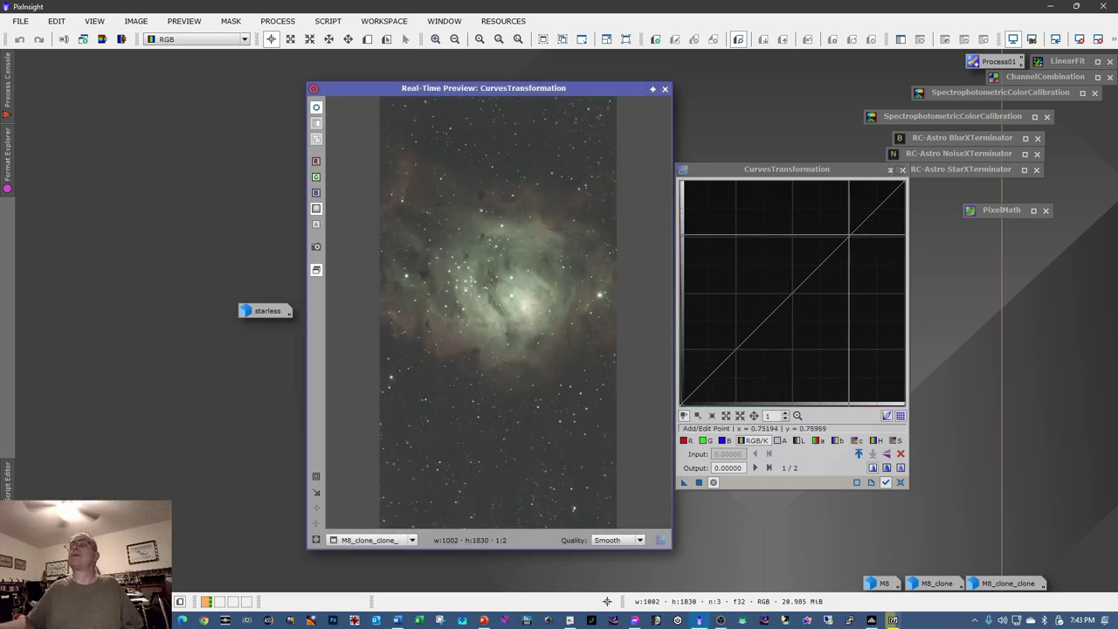
- Shape a gentle RGB/K contrast S-curve with points at about 0.25/0.24 and 0.74/0.80
left_click(848, 235)
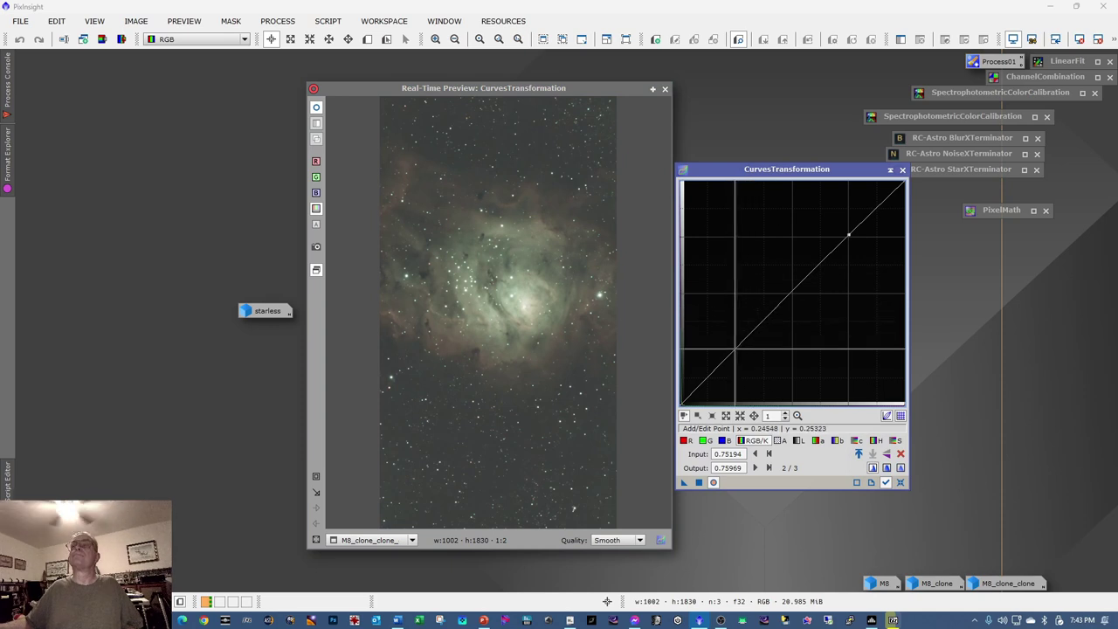
left_click_drag(736, 348, 736, 352)
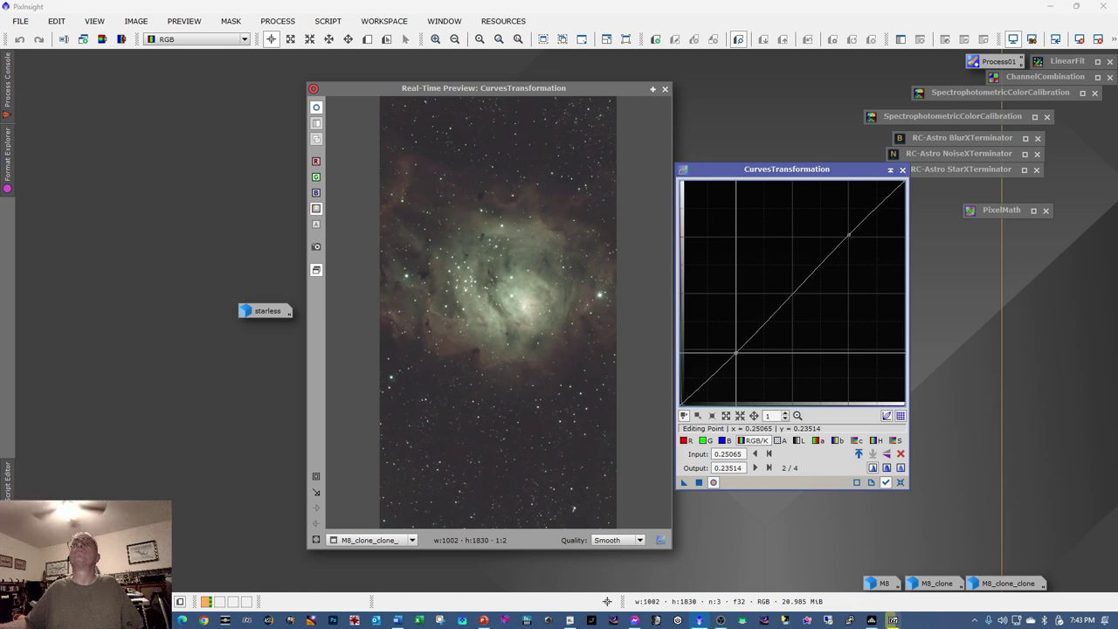
left_click_drag(737, 352, 736, 351)
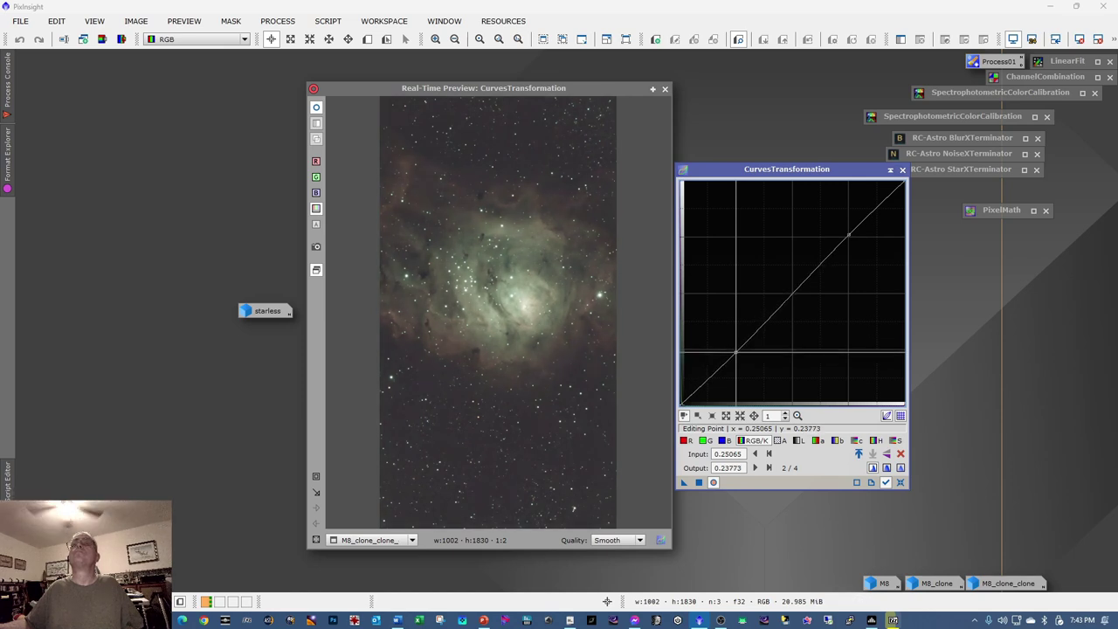
left_click(848, 235)
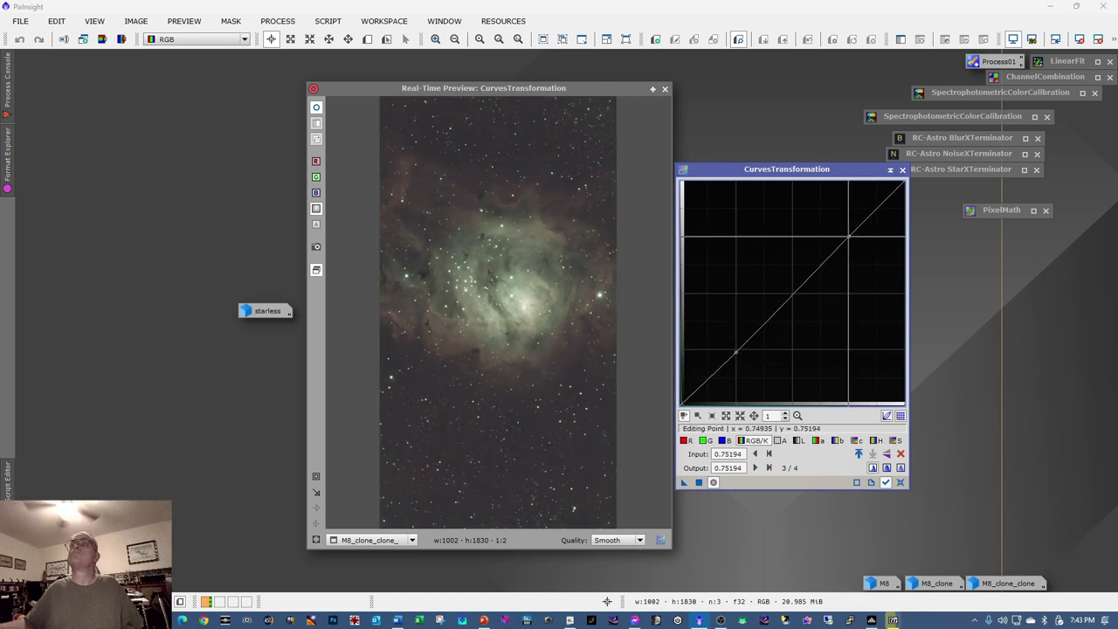
left_click_drag(848, 235, 845, 225)
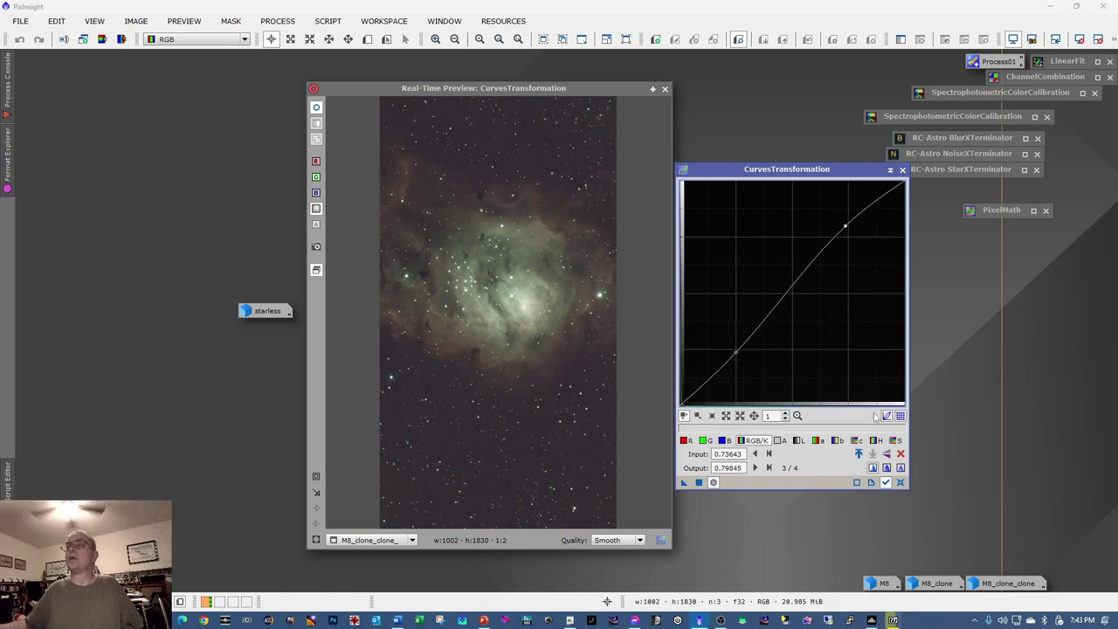
- Raise the saturation curve with a point at about 0.52/0.64, apply the curves to the duplicate, and close the preview
left_click(895, 442)
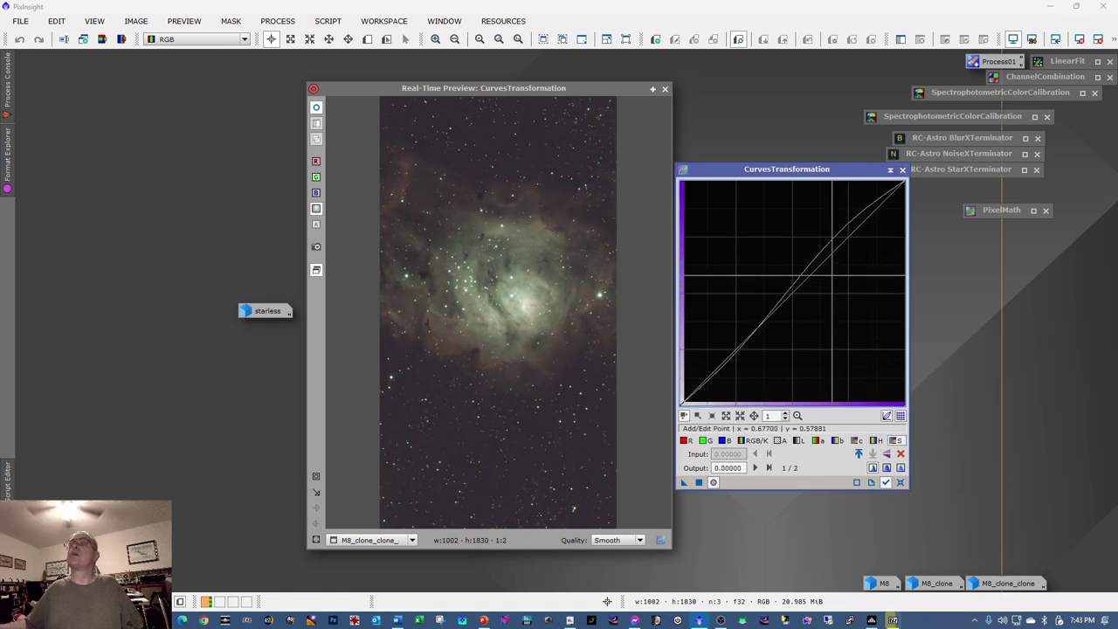
left_click(819, 264)
left_click_drag(819, 263, 797, 262)
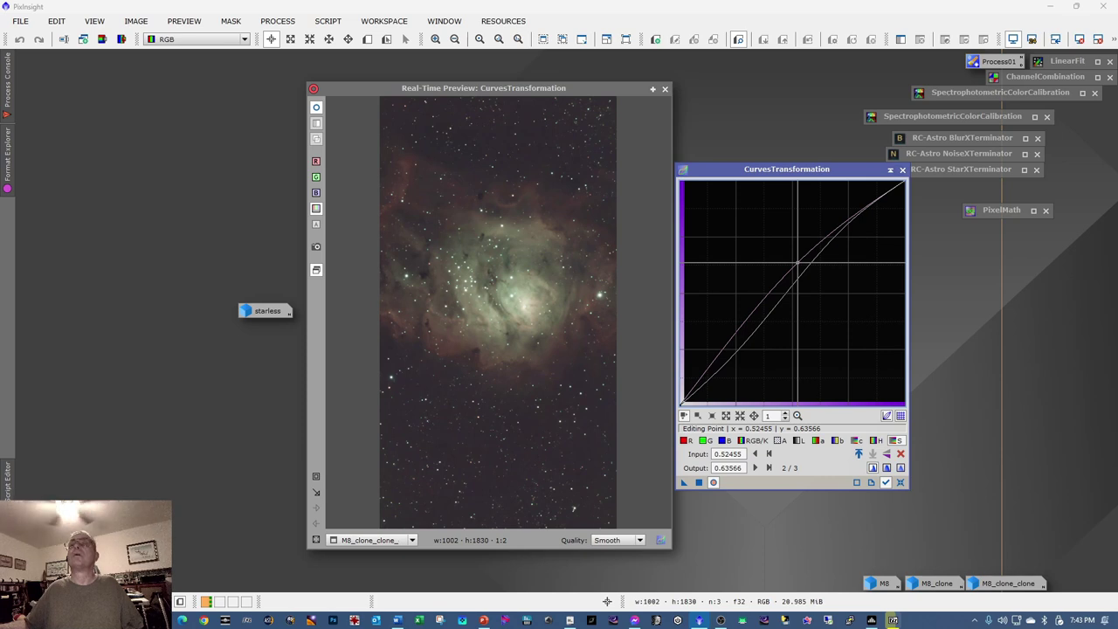
left_click_drag(796, 262, 796, 262)
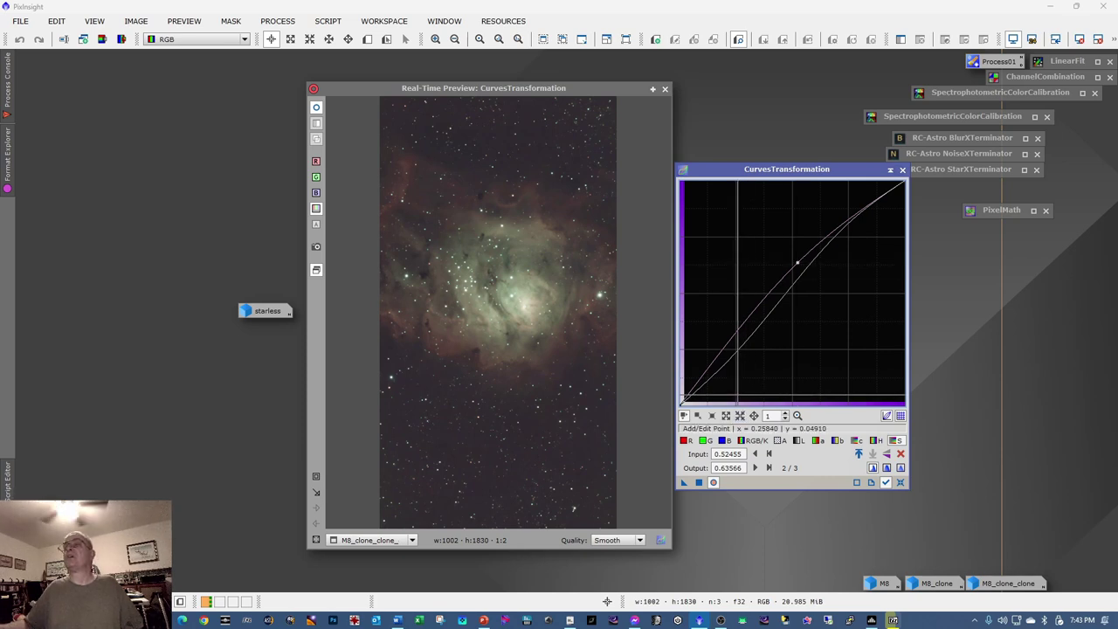
left_click(699, 482)
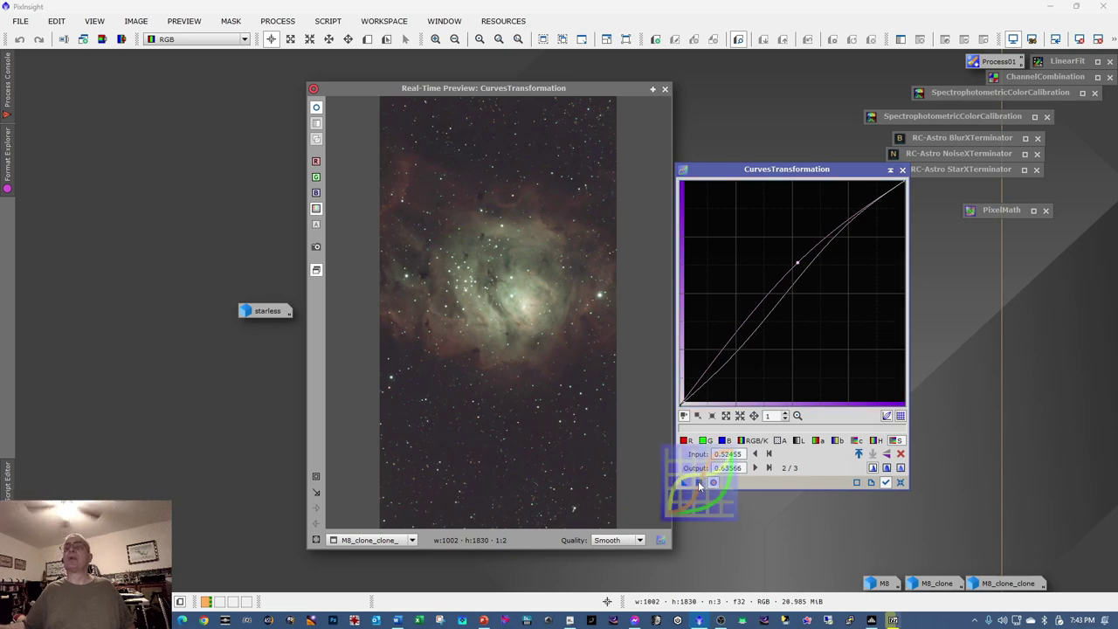
left_click(665, 89)
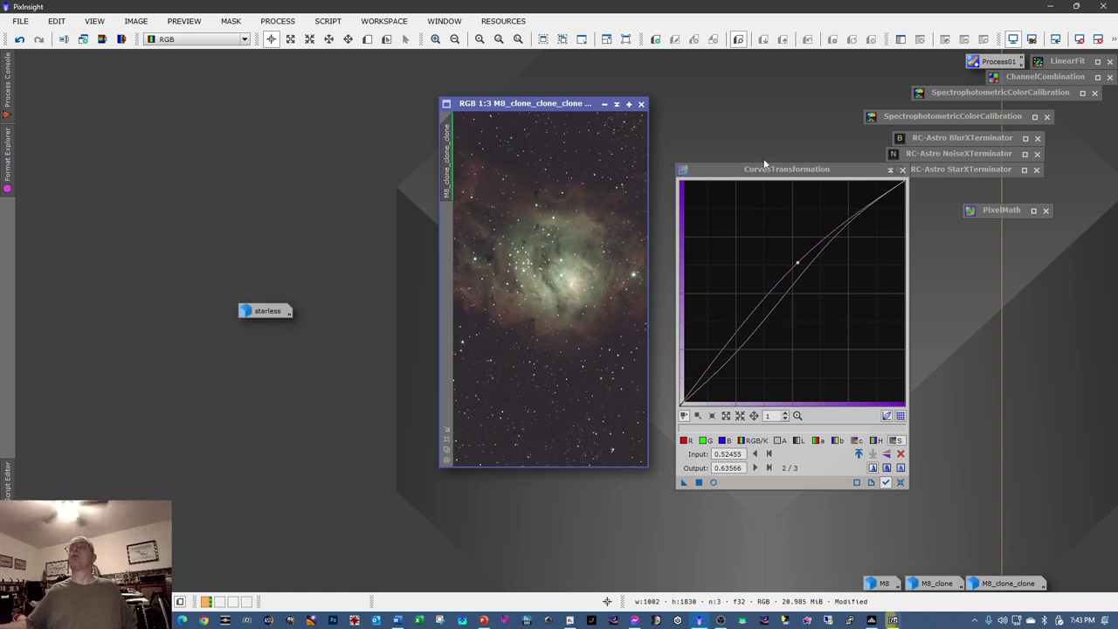
- Shade CurvesTransformation out of the way and move the starless icon next to the M8 icons
left_click_drag(760, 172, 785, 212)
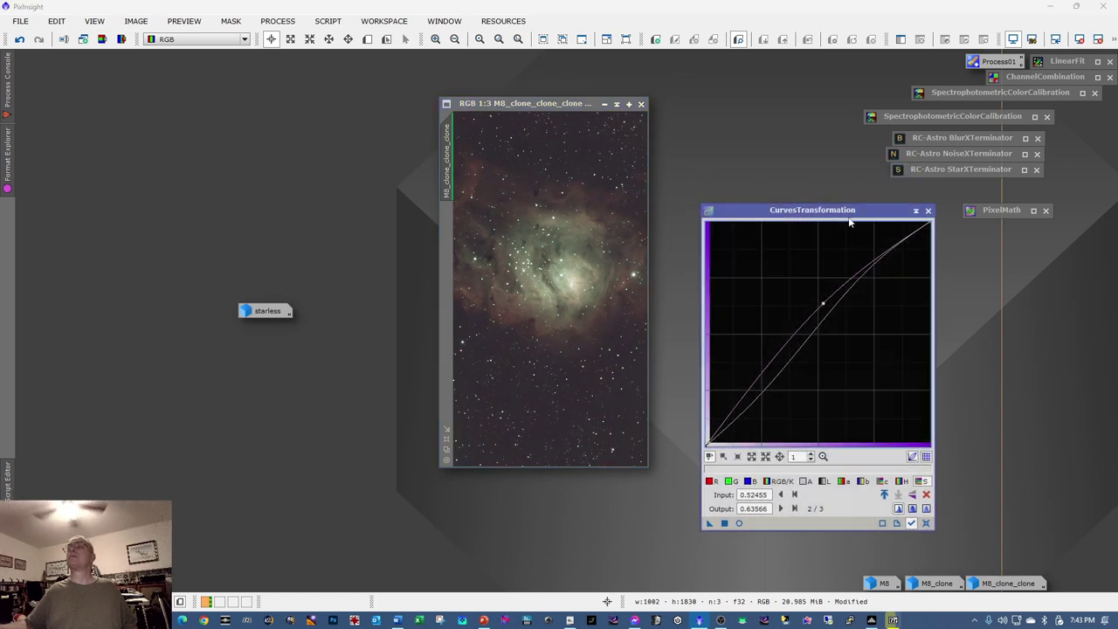
double_click(788, 200)
left_click_drag(274, 315, 821, 582)
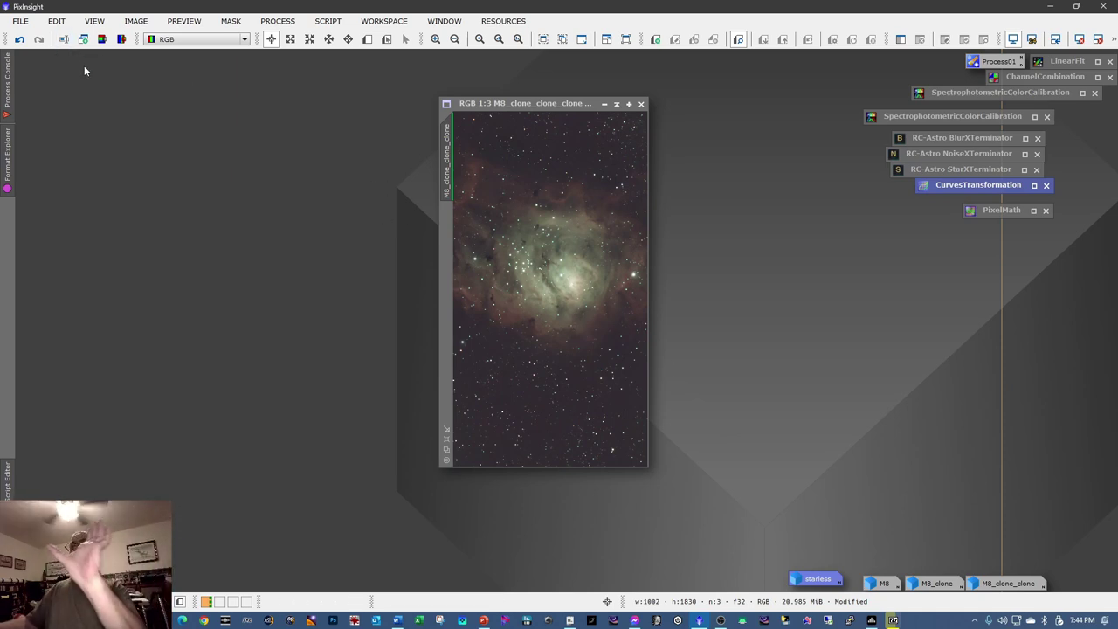
- Start saving the project with the file name M8 September 2024 and enter the author's full name
left_click(20, 21)
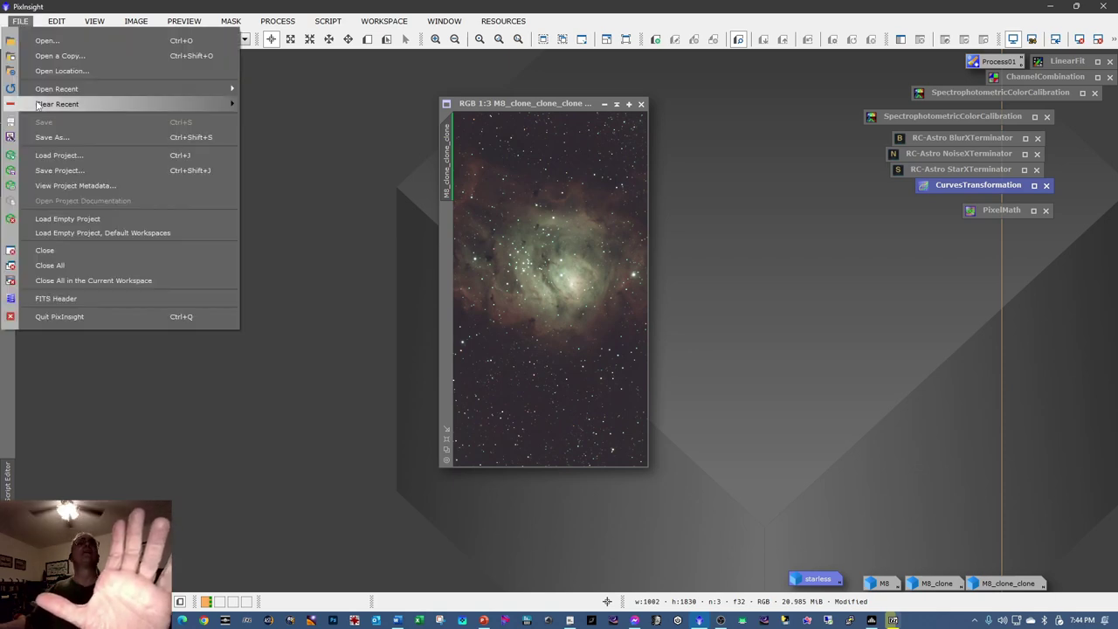
left_click(58, 171)
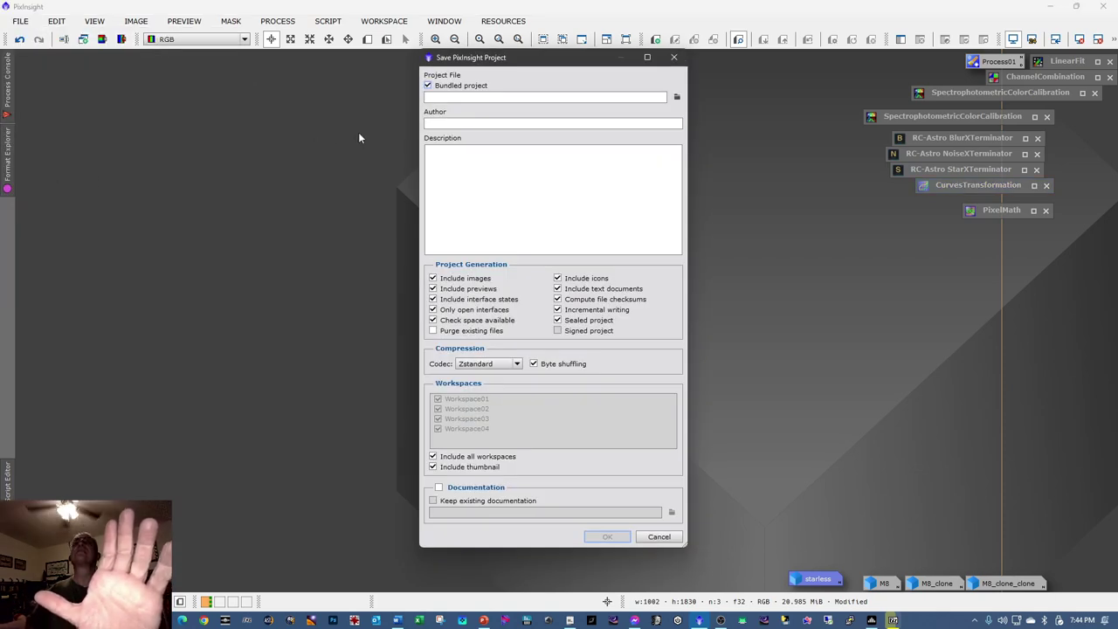
left_click(541, 97)
type("M")
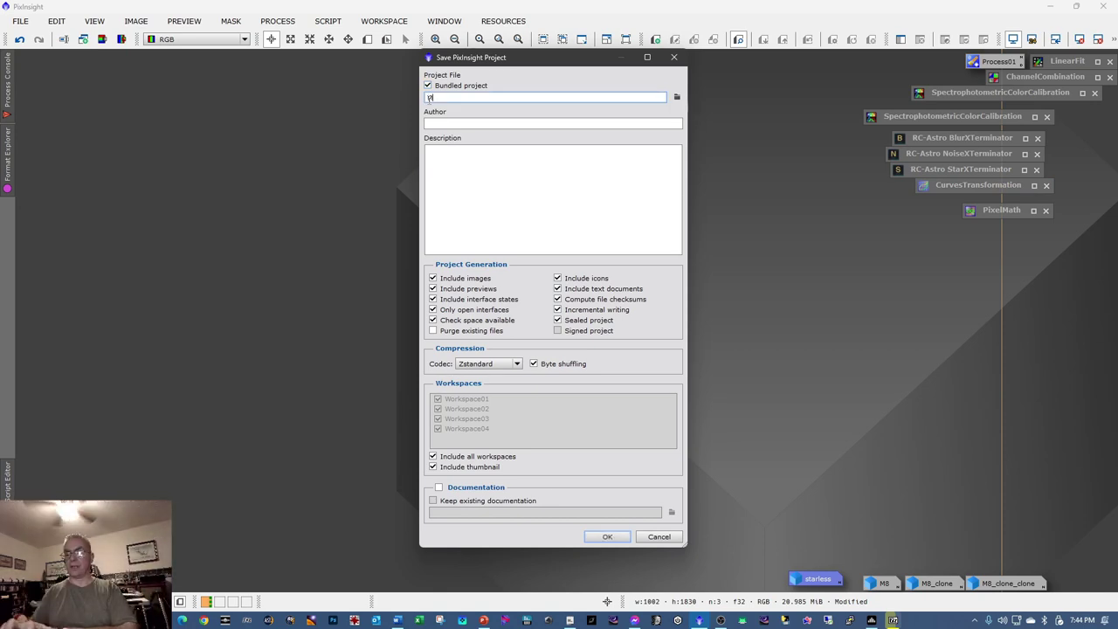
type("8 S")
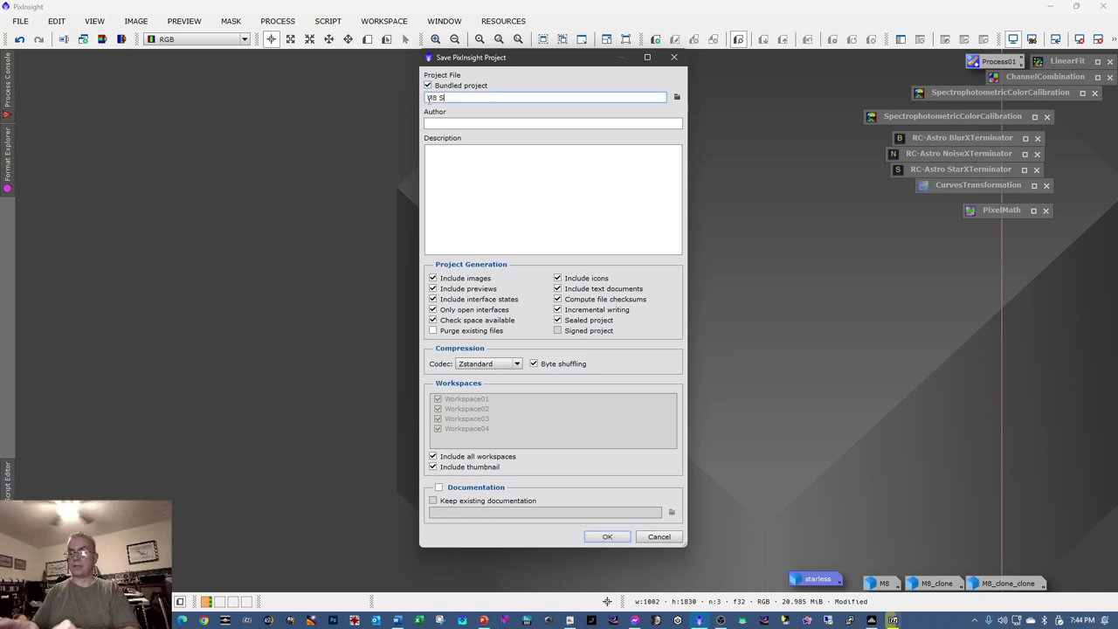
type("eptember 2024")
left_click(437, 122)
type("Gary")
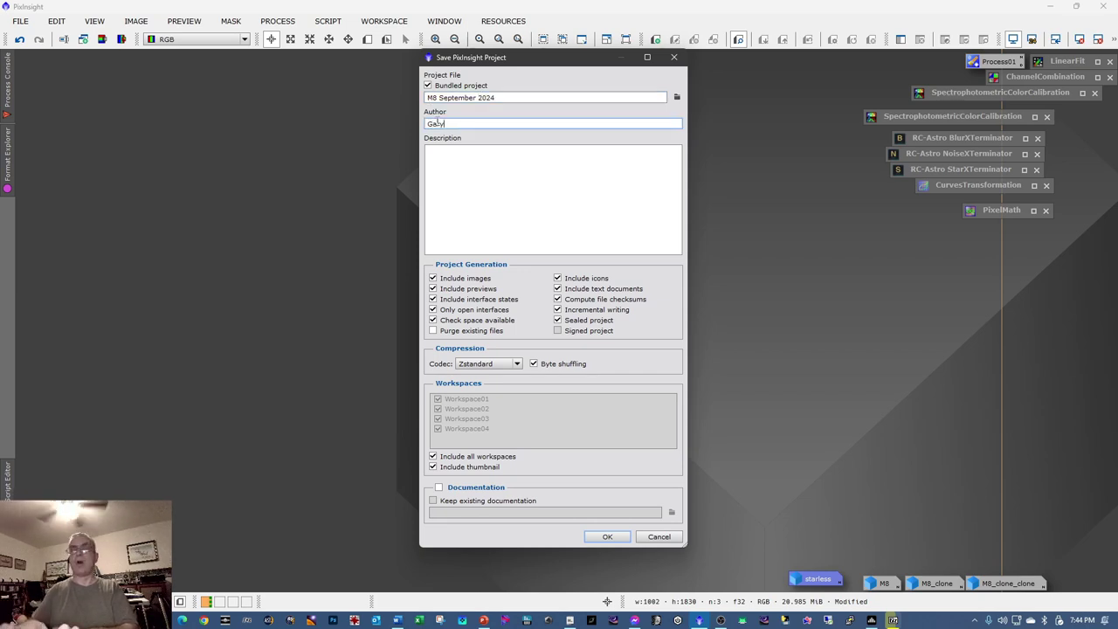
type(" Zapotoczny")
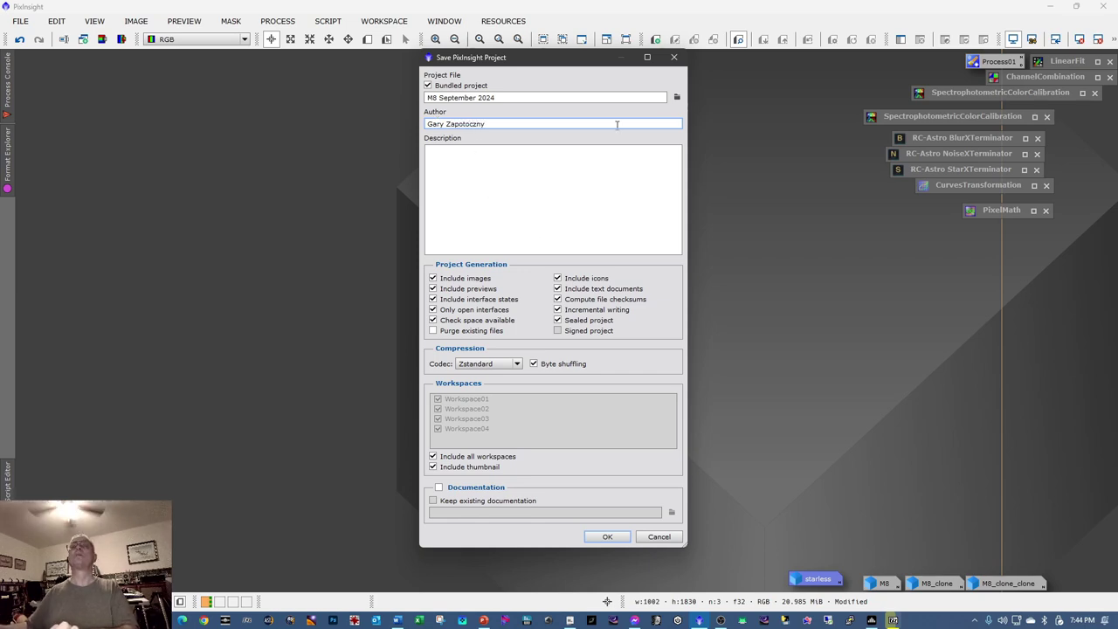
- Choose the I:/PI PROJECTS folder for M8 September 2024.pxiproject and save the project
left_click(677, 97)
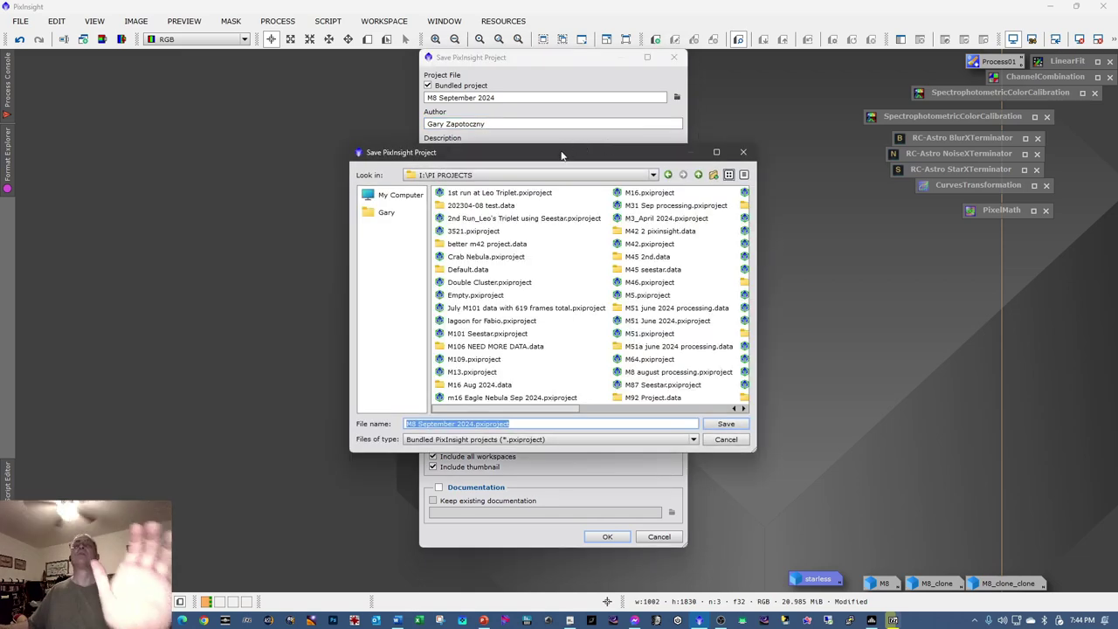
left_click(726, 424)
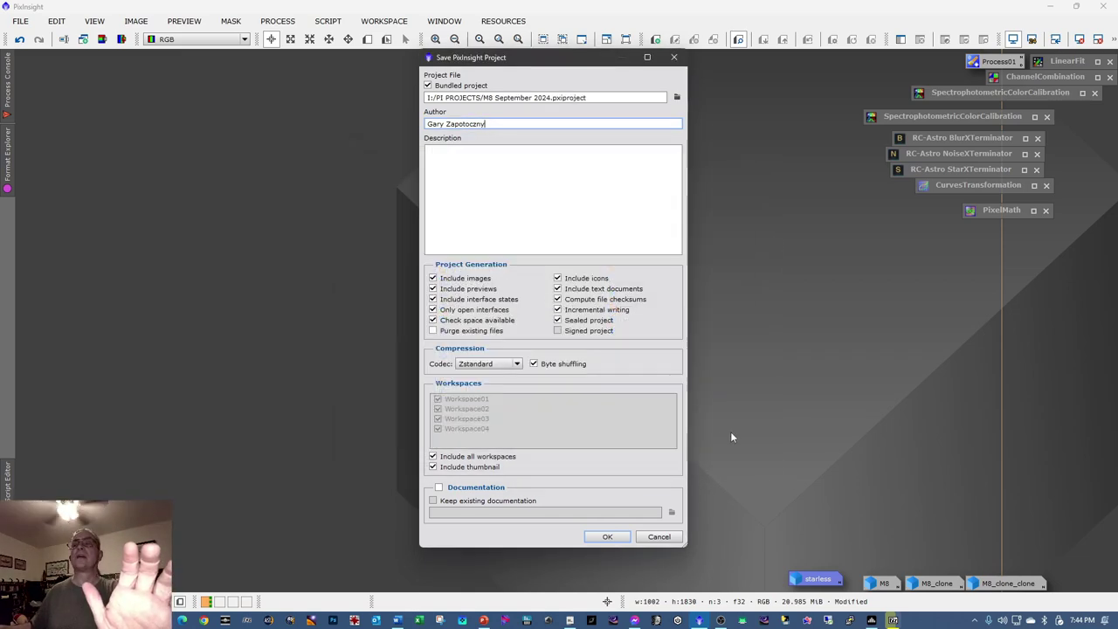
left_click(607, 536)
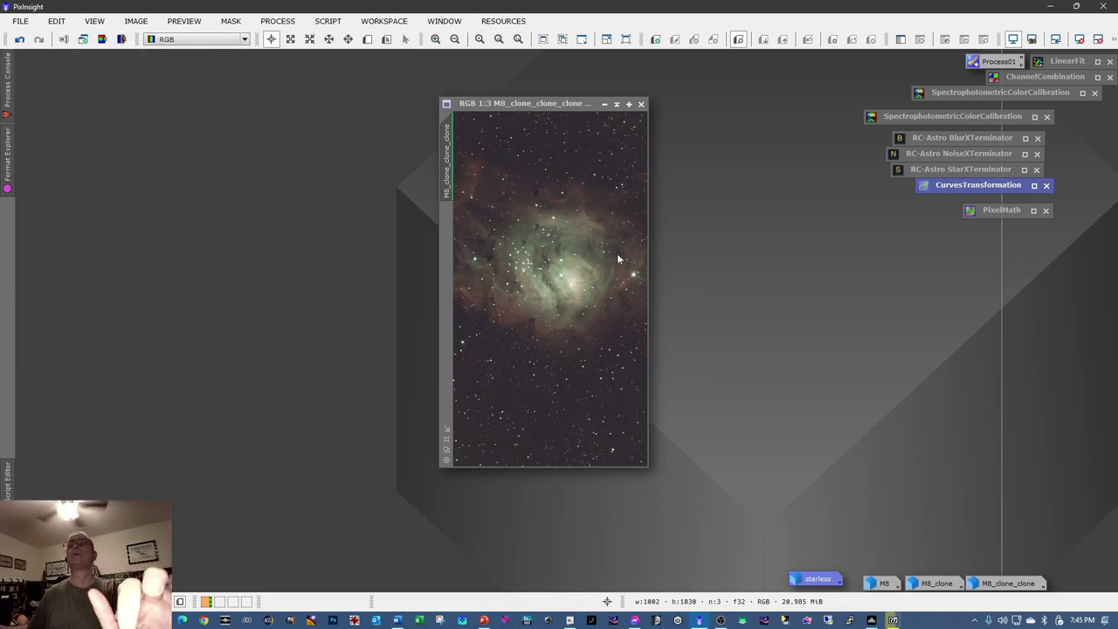
- Zoom the M8_clone_clone_clone image in to 1:2 and enlarge its window until the whole frame shows
right_click(537, 248)
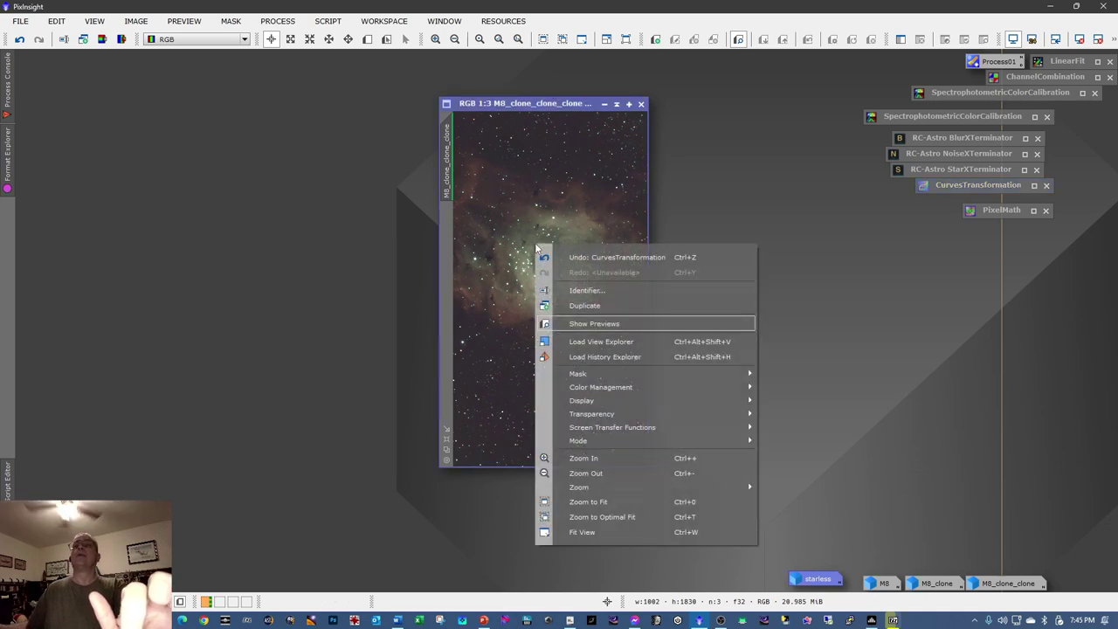
left_click(599, 459)
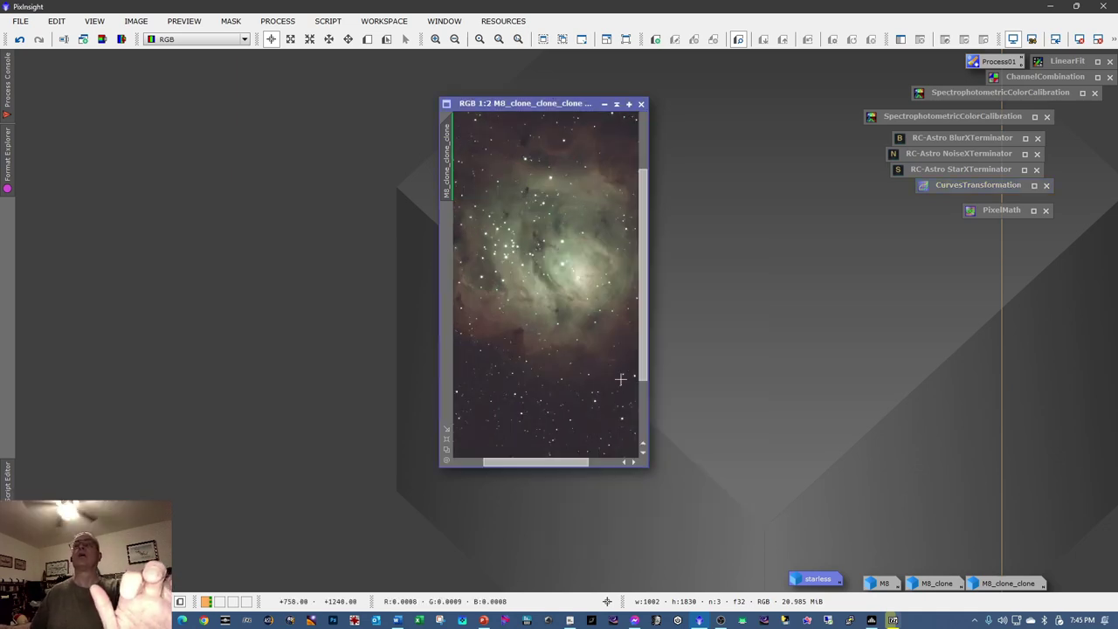
left_click_drag(647, 395, 744, 399)
left_click_drag(568, 467, 567, 584)
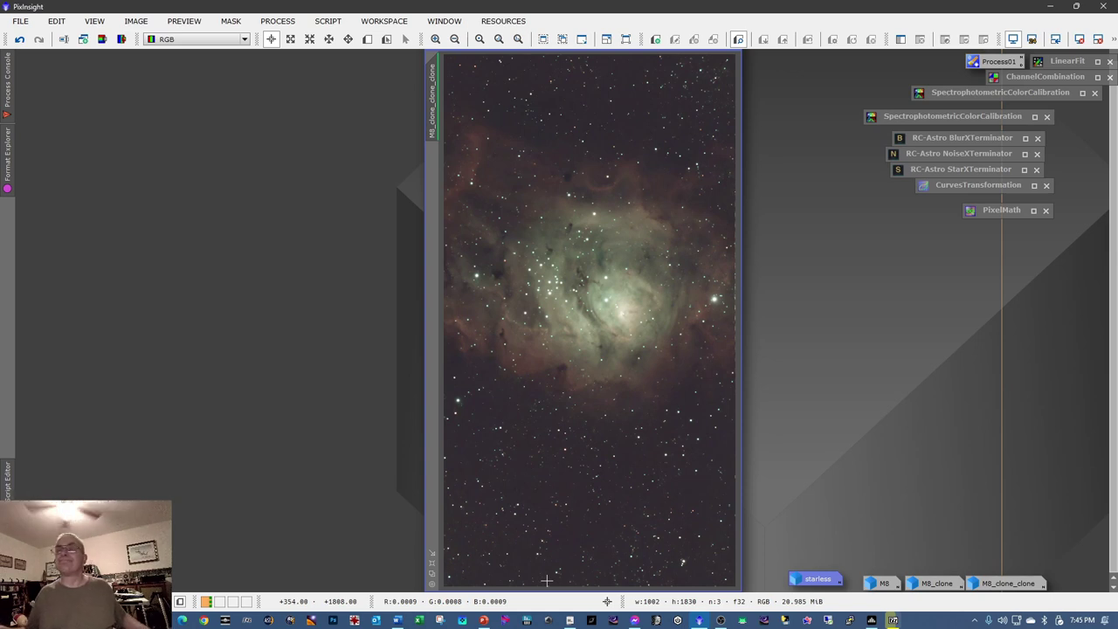
- Switch to Snipping Tool and capture a rectangular snip of the whole M8_clone_clone_clone image
left_click(441, 622)
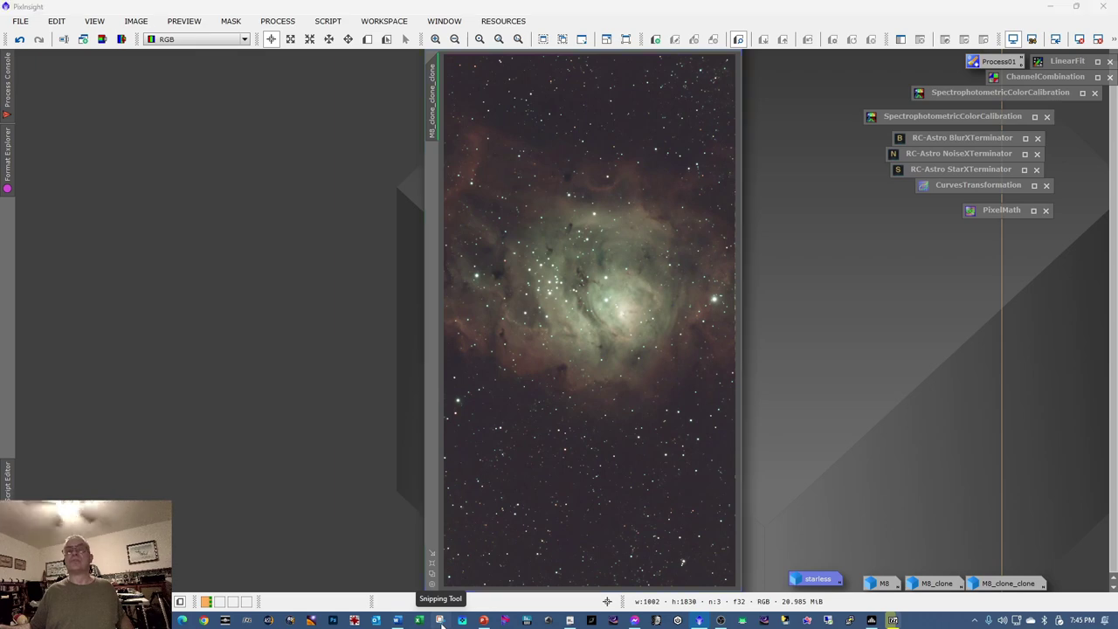
left_click(390, 123)
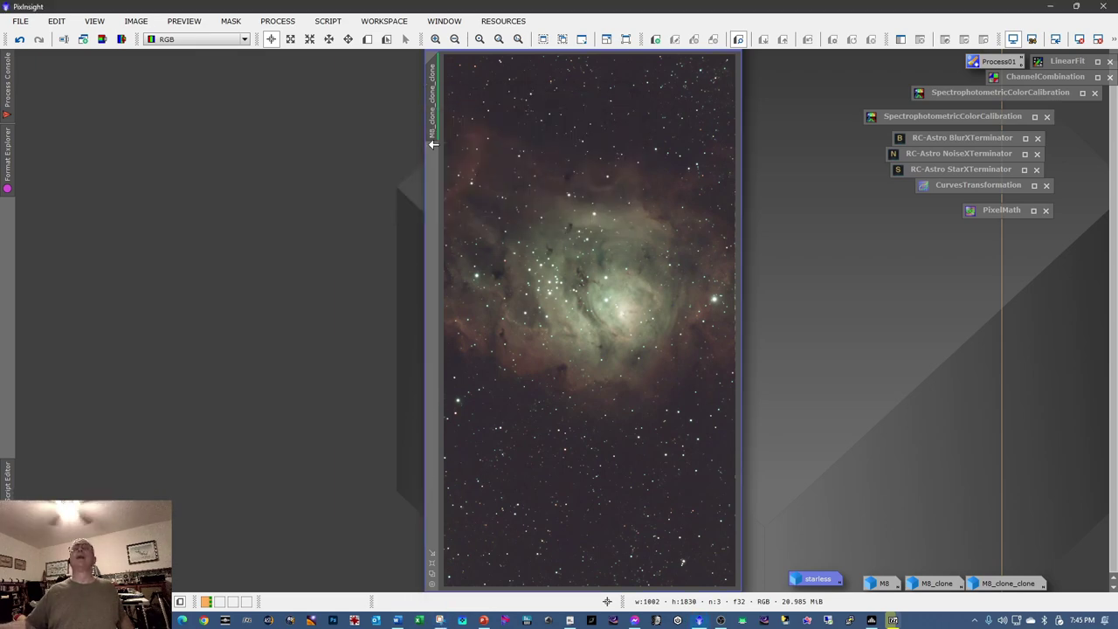
left_click_drag(448, 57, 732, 588)
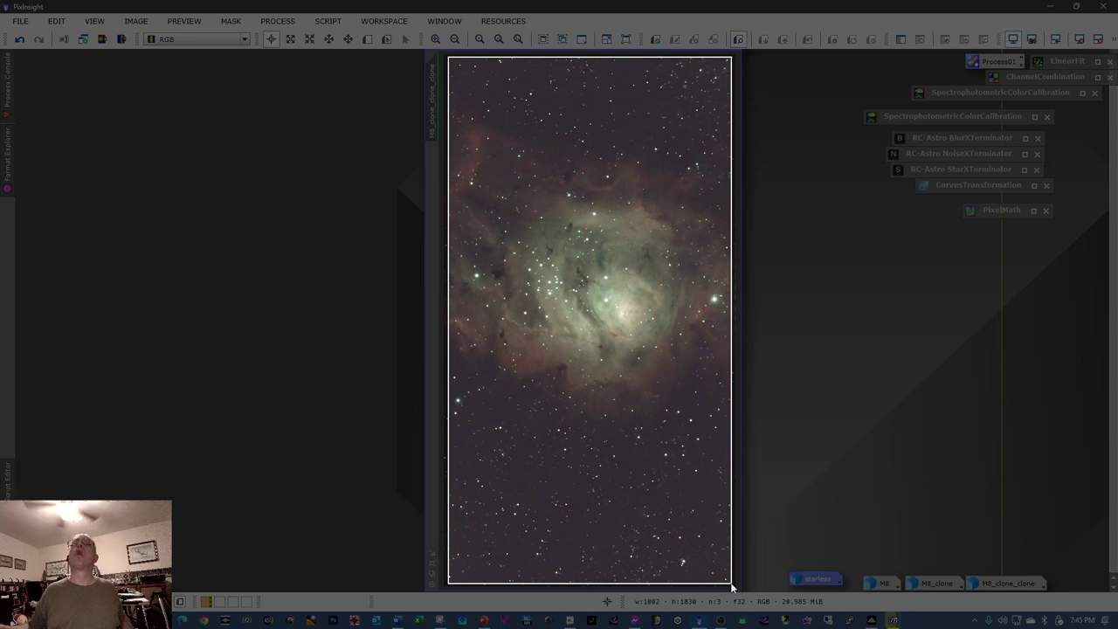
left_click_drag(731, 587, 732, 588)
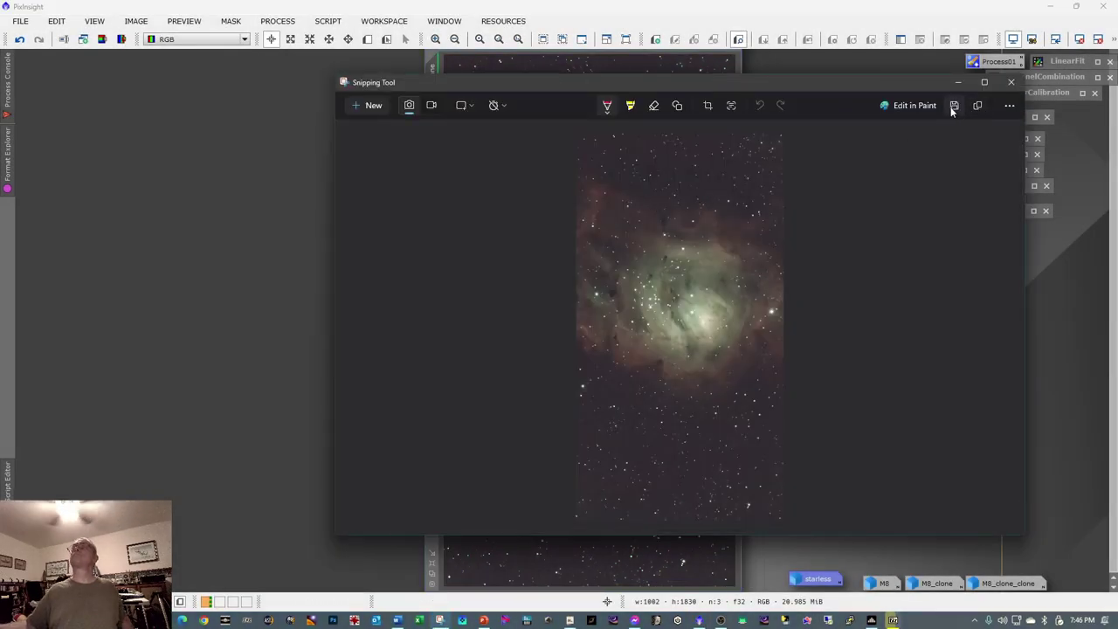
- Save the snip as JPG named M8 September 2024 in the M 8-sub/master folder on drive N: and close Snipping Tool
left_click(954, 106)
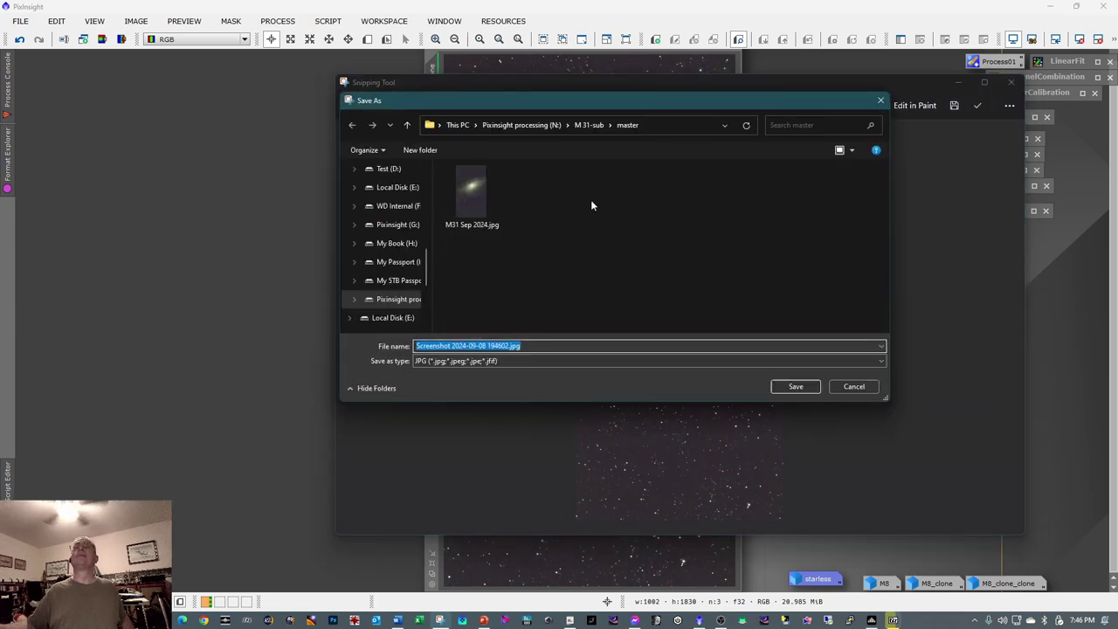
left_click(524, 129)
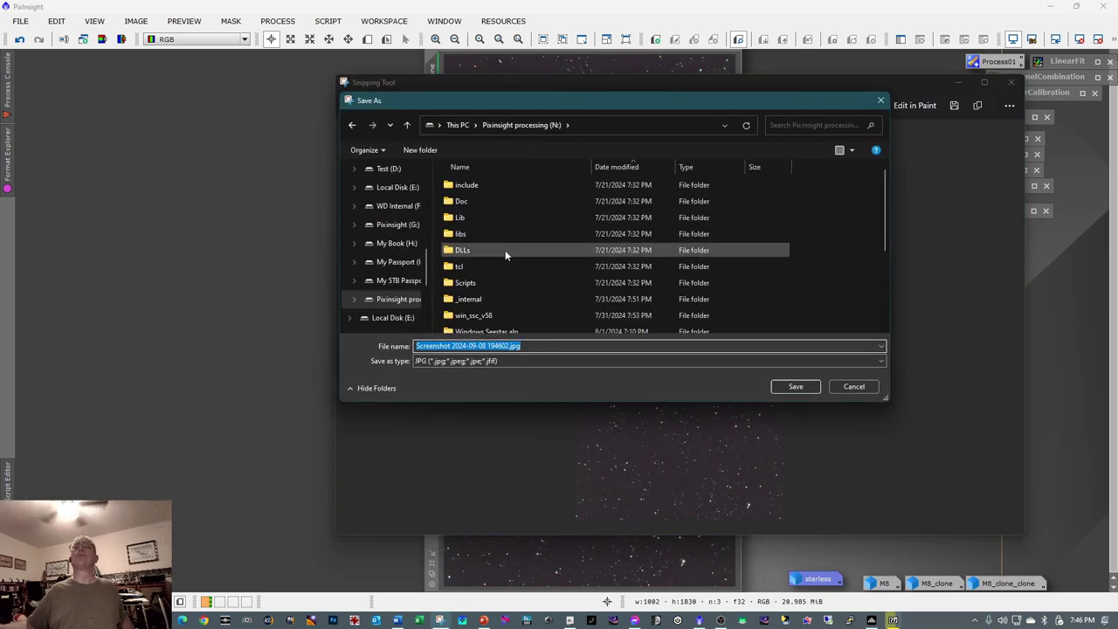
scroll(505, 253, "down", 3)
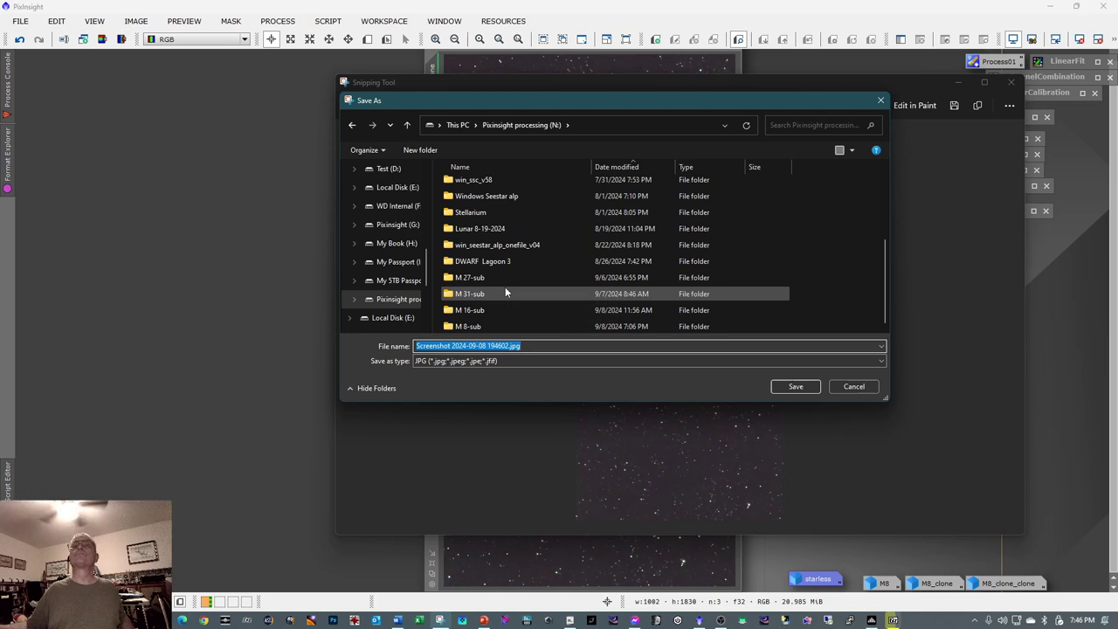
double_click(483, 327)
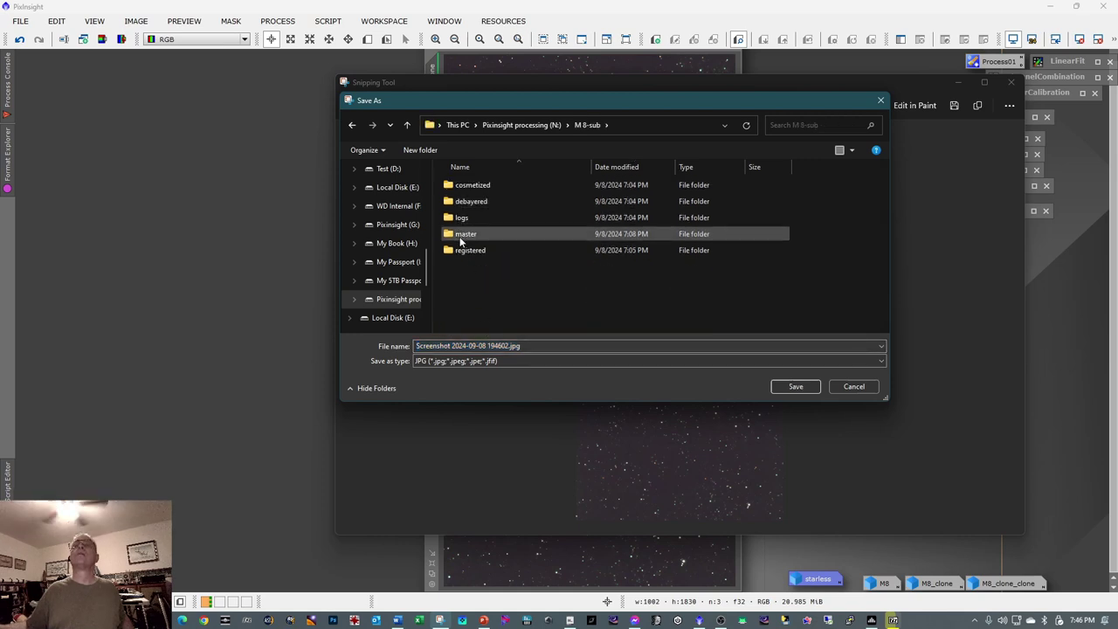
double_click(460, 239)
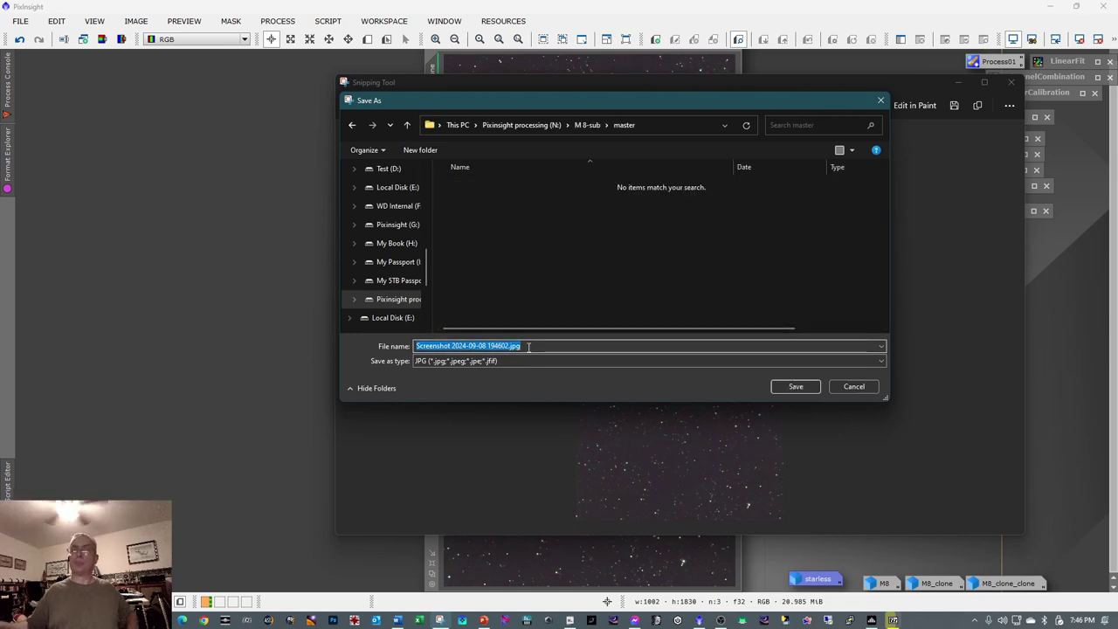
type("M8")
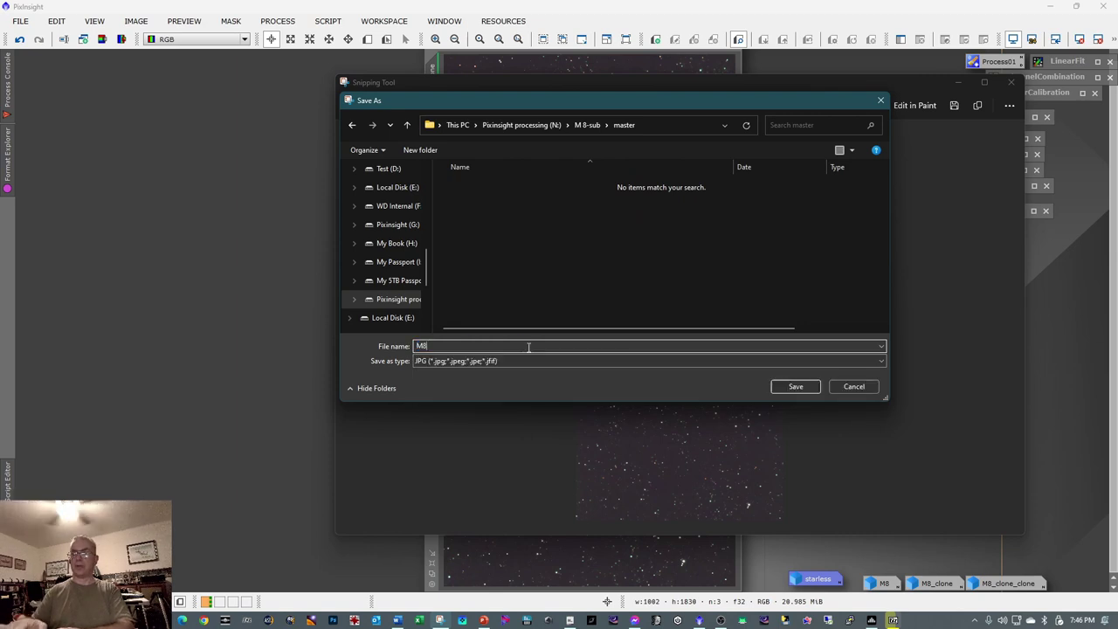
type(" September 2024")
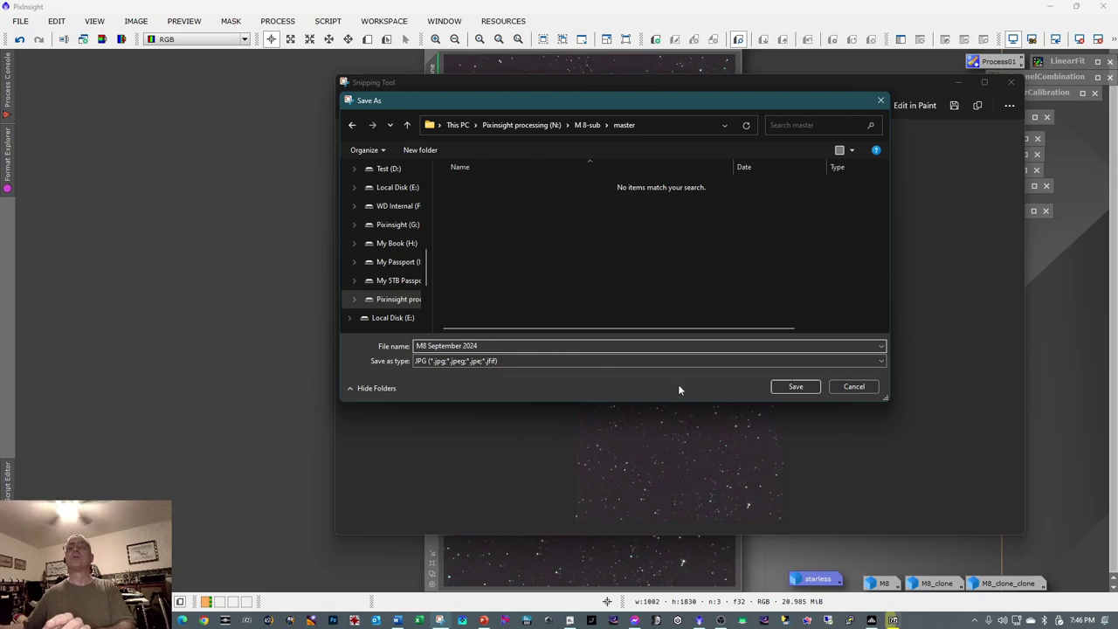
left_click(774, 386)
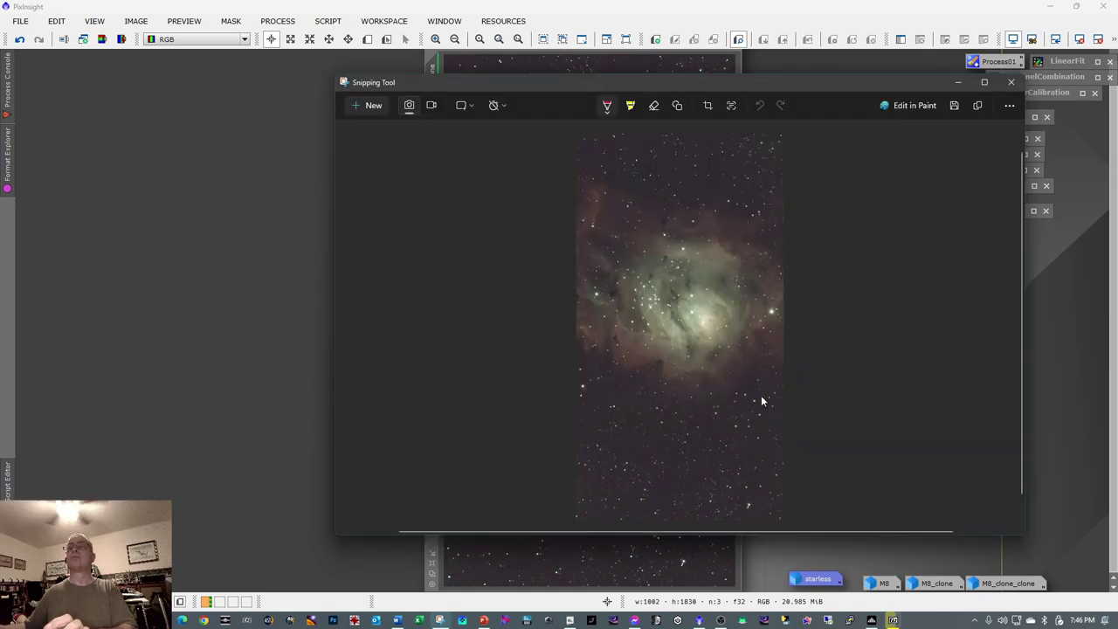
left_click(1012, 82)
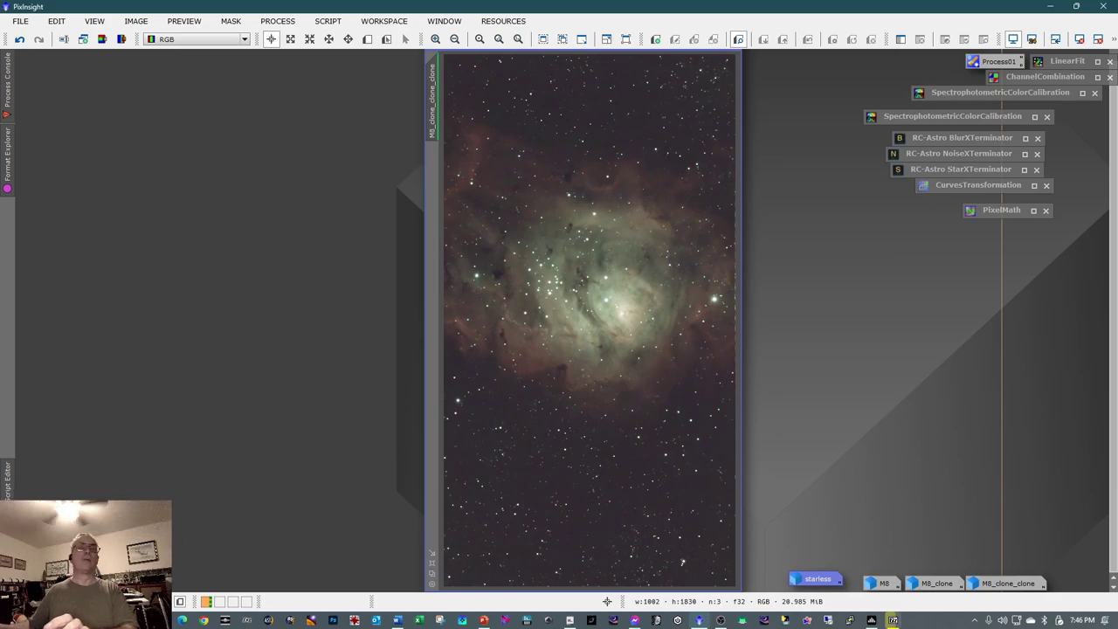
- Switch to File Explorer and open M8 September 2024.jpg from N:/M 8-sub/master in IrfanView
key("alt+Tab")
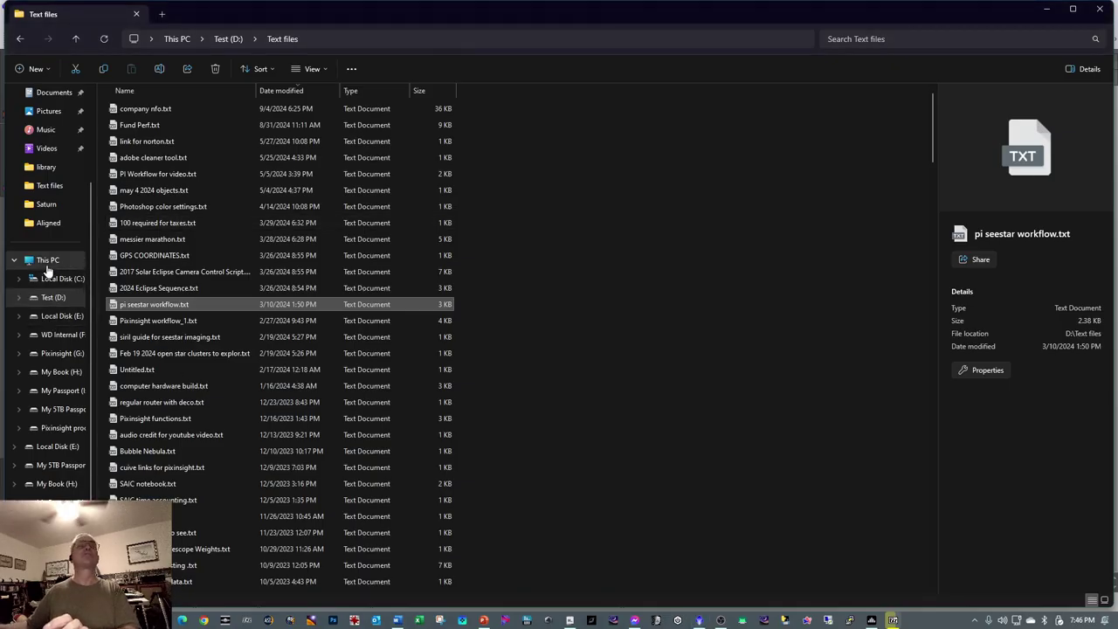
left_click(47, 262)
double_click(189, 304)
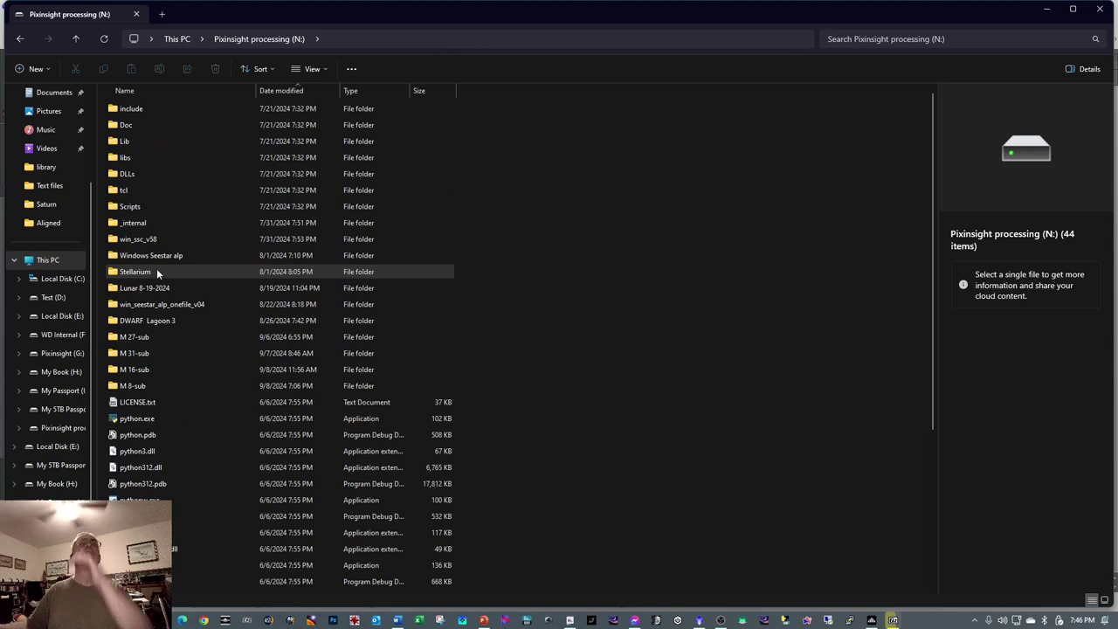
double_click(148, 387)
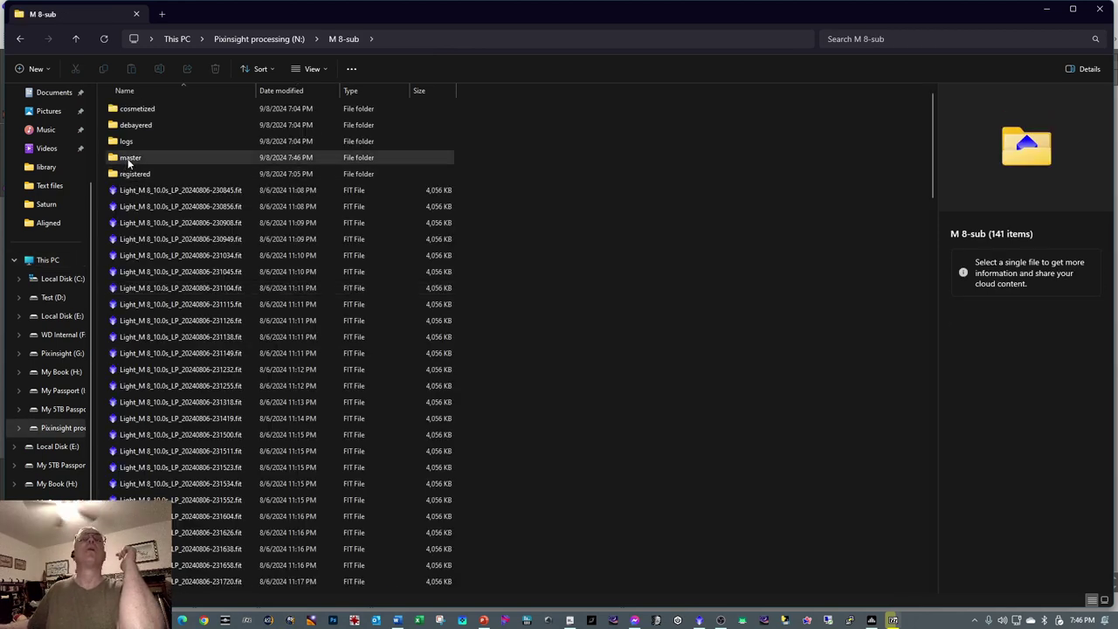
double_click(129, 159)
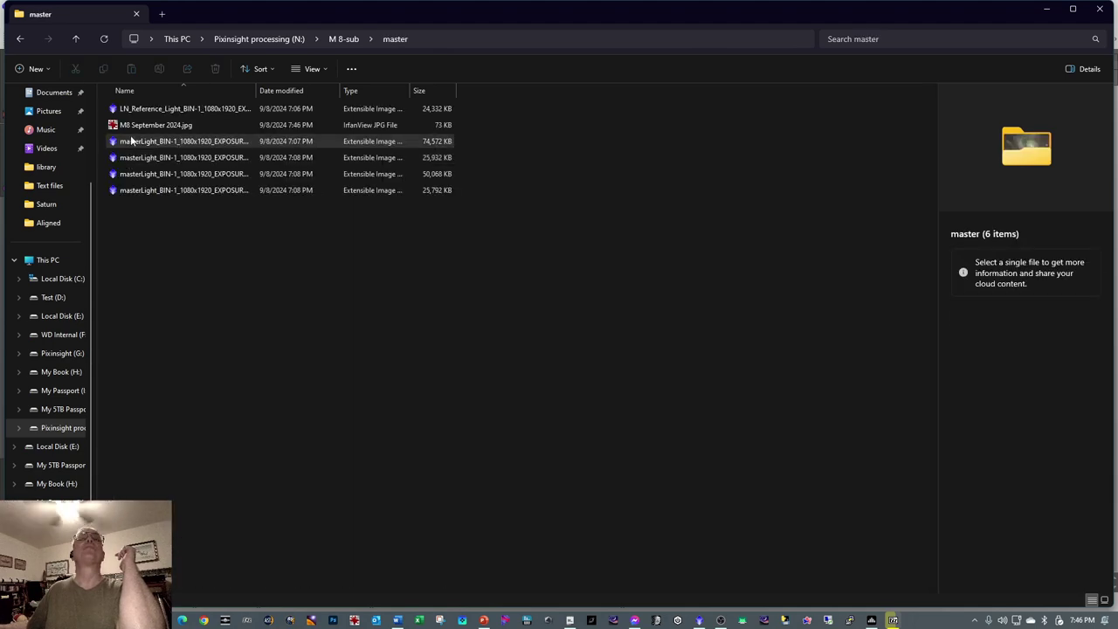
left_click(137, 127)
double_click(138, 127)
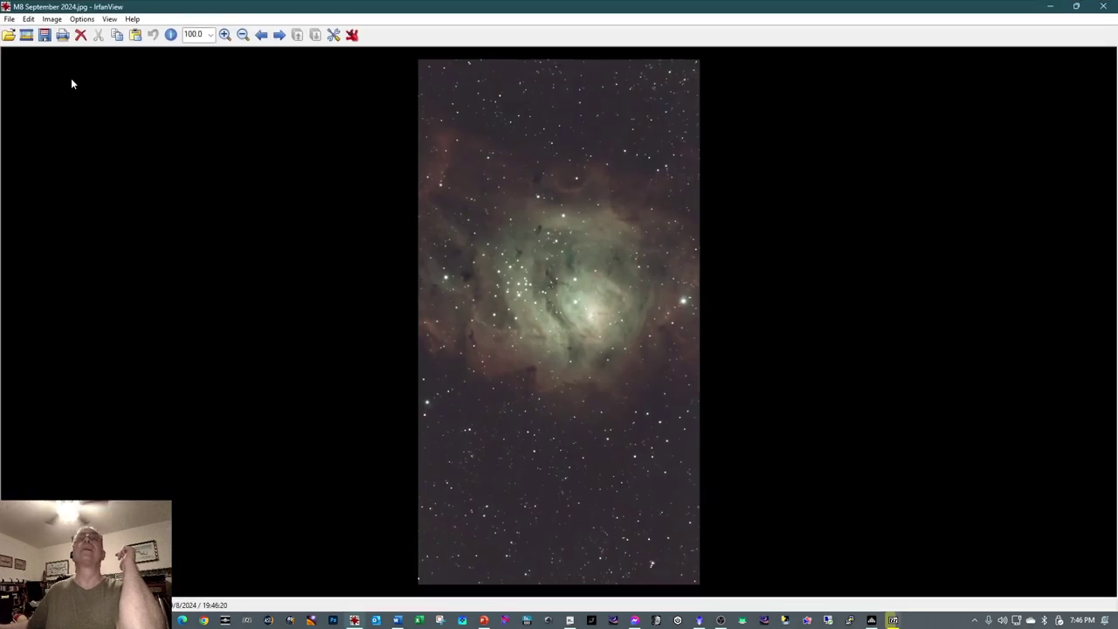
- Save the picture as a TIF copy named M8 September 2024 in the M 8-sub/master folder on drive N:
left_click(8, 19)
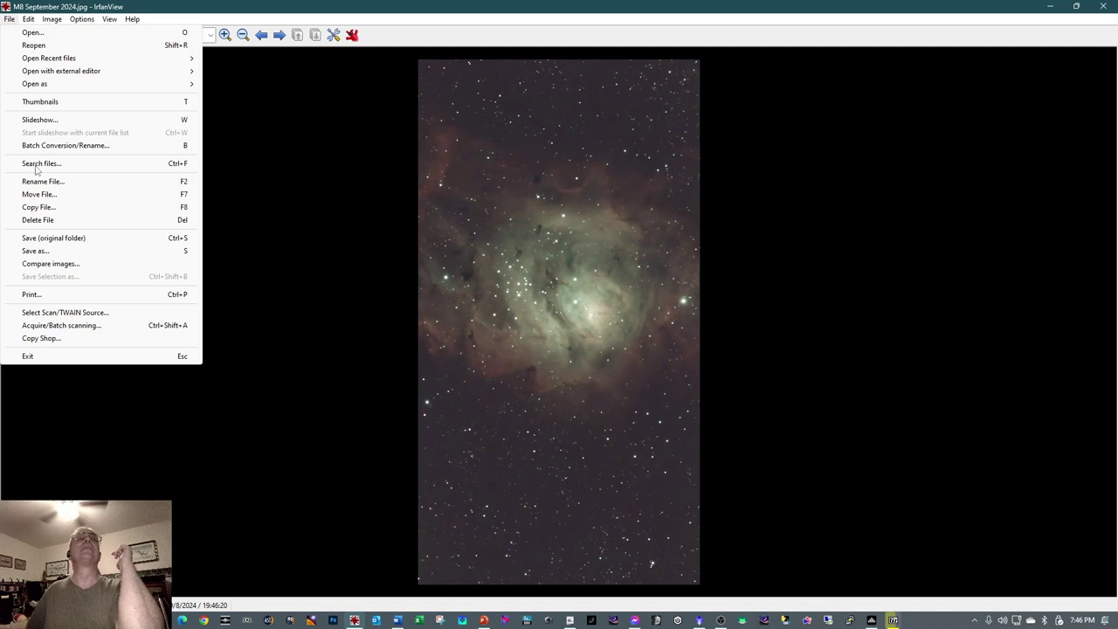
left_click(35, 250)
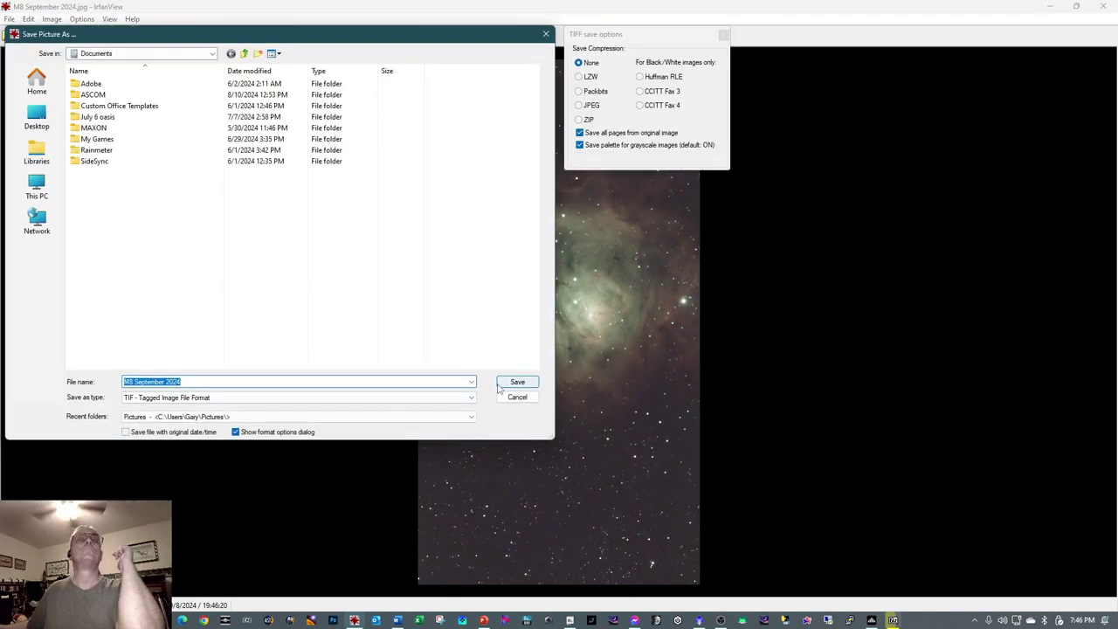
key("alt+i")
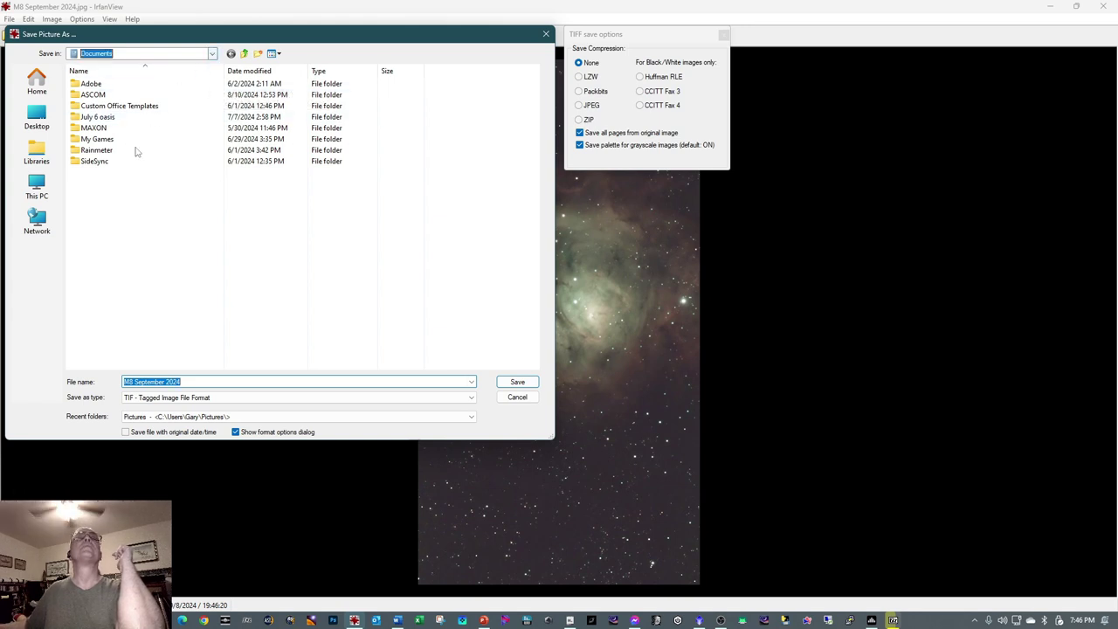
key("F4")
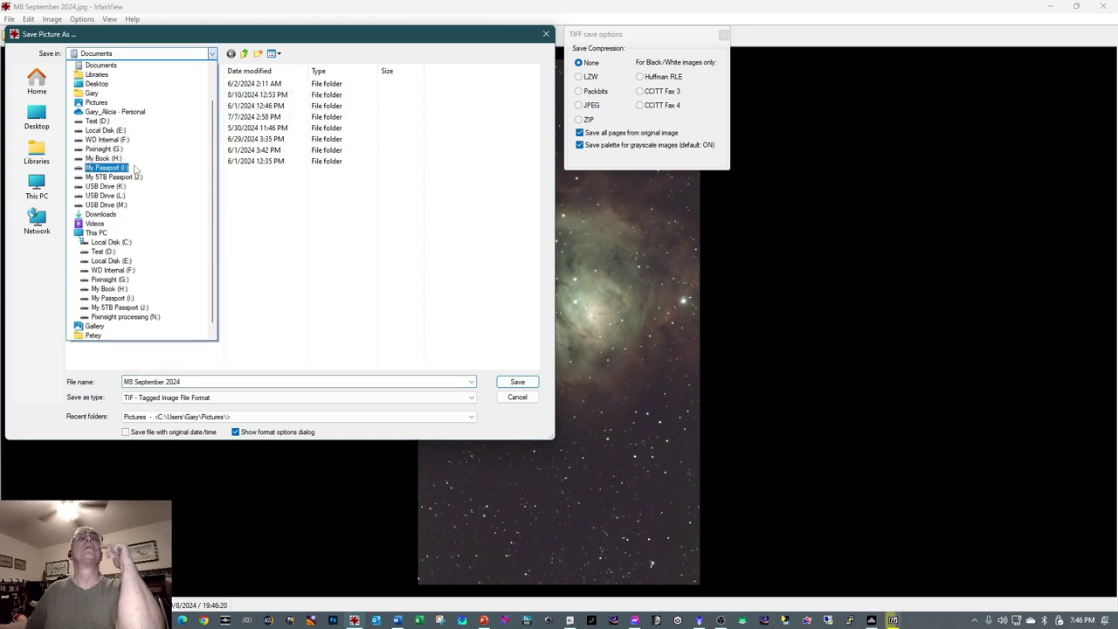
left_click(149, 320)
double_click(112, 176)
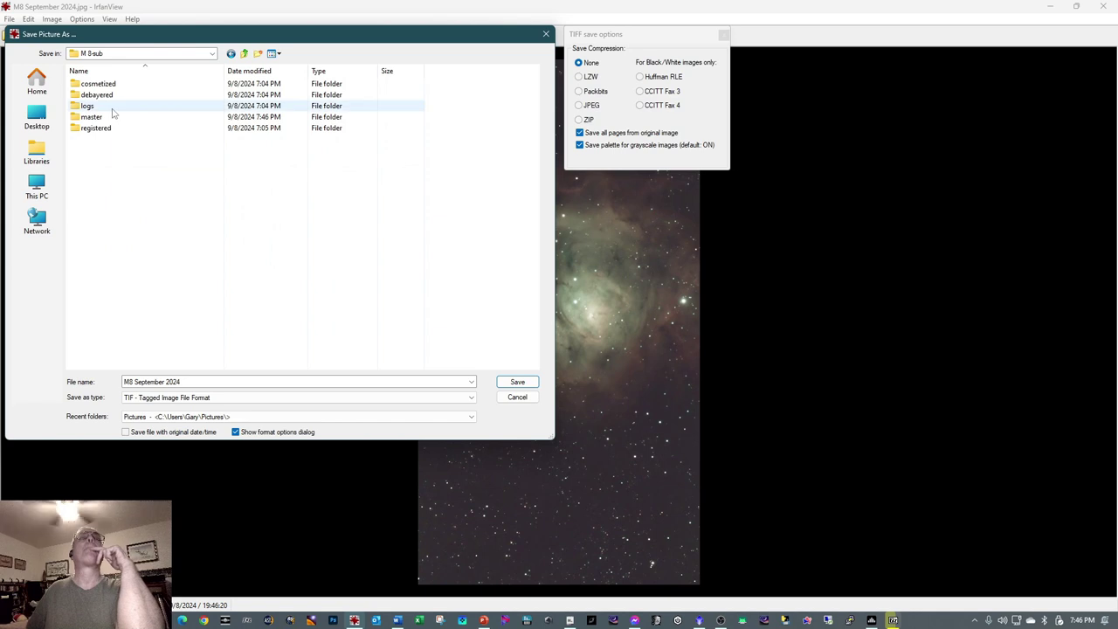
double_click(109, 117)
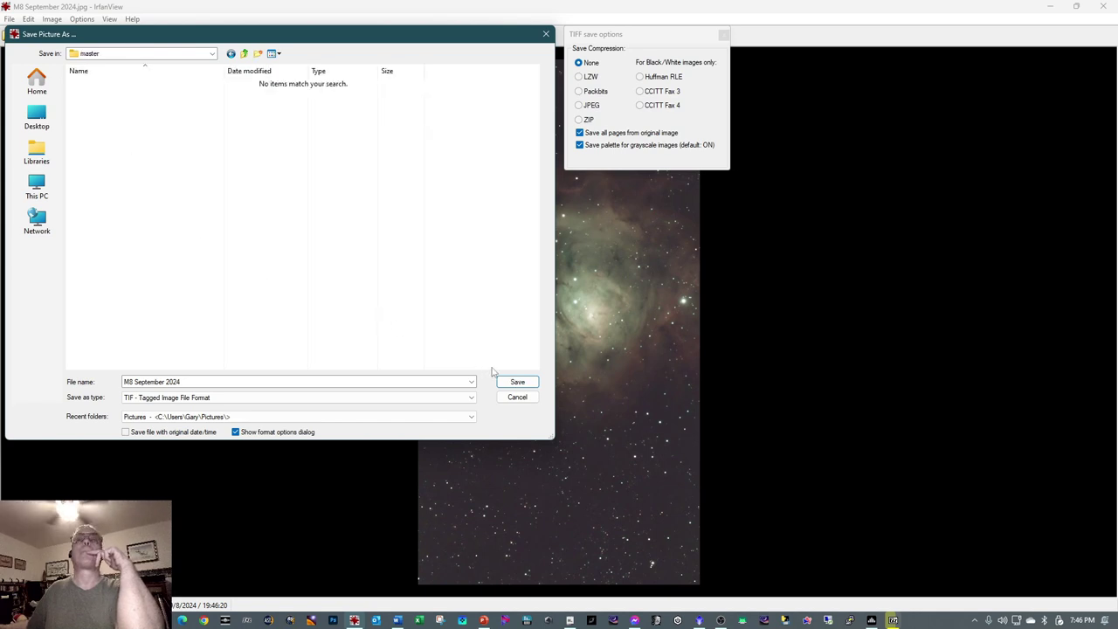
left_click(517, 382)
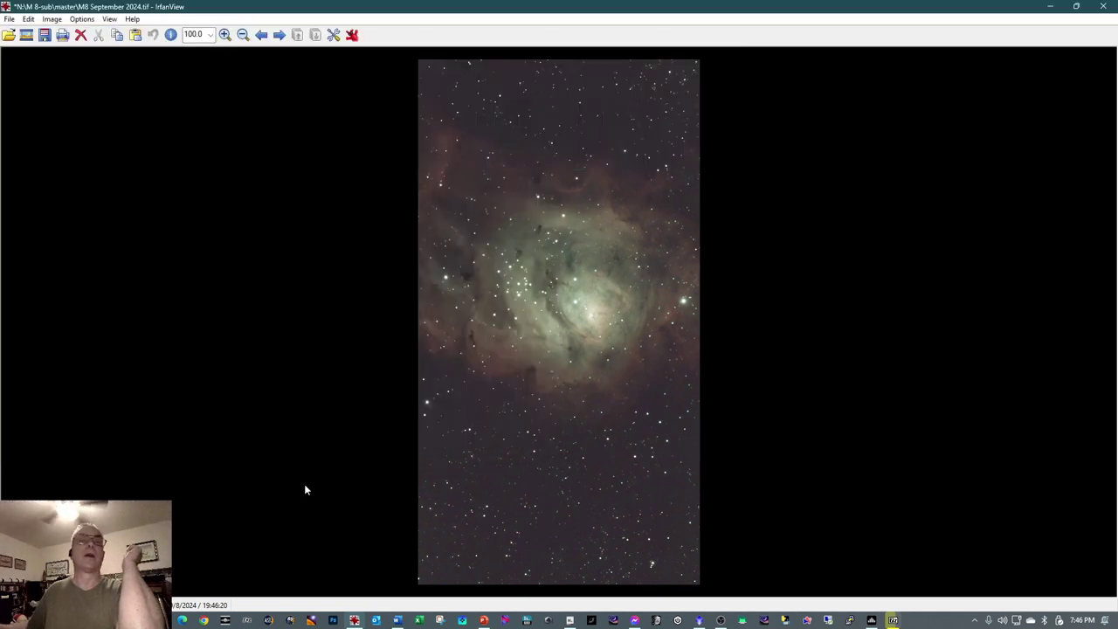
- Return to File Explorer and open M8 September 2024.tif from the master folder in Photoshop
left_click(225, 620)
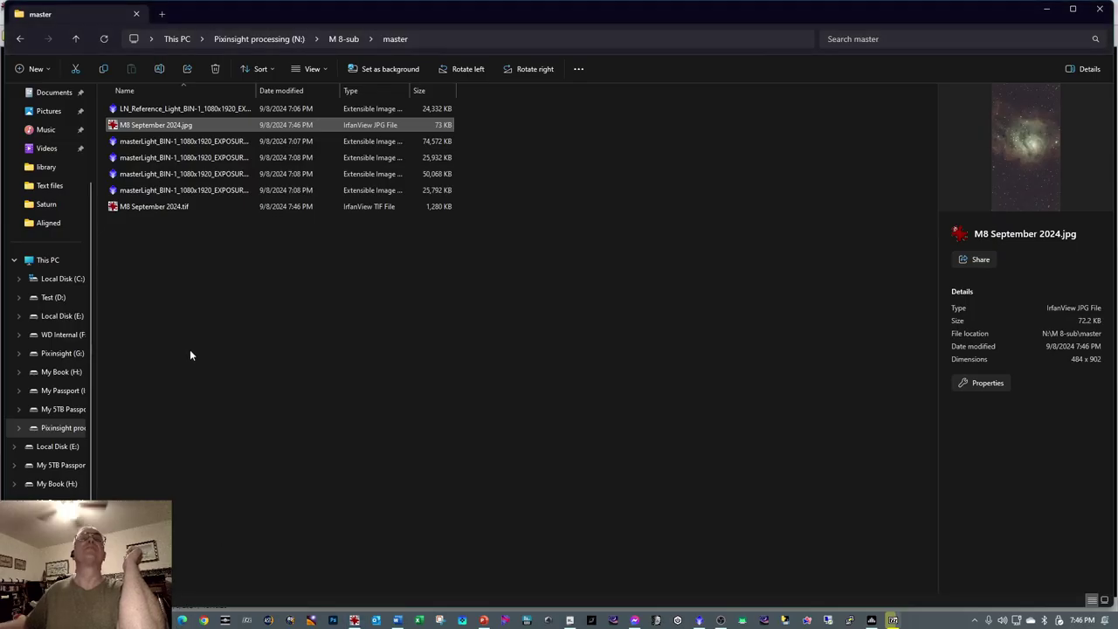
right_click(190, 205)
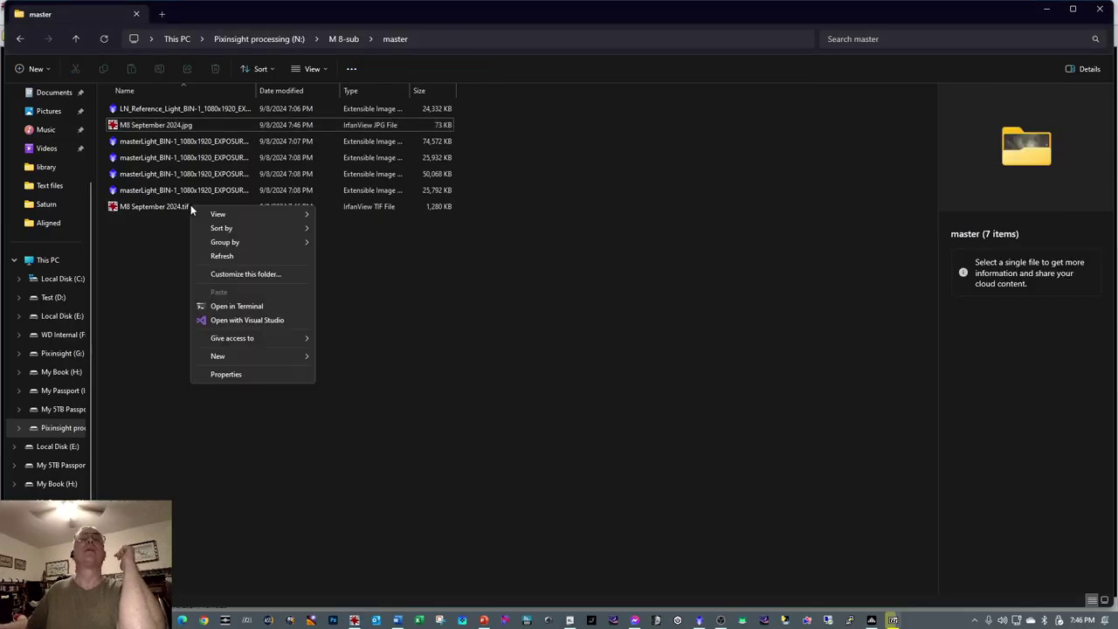
left_click(166, 206)
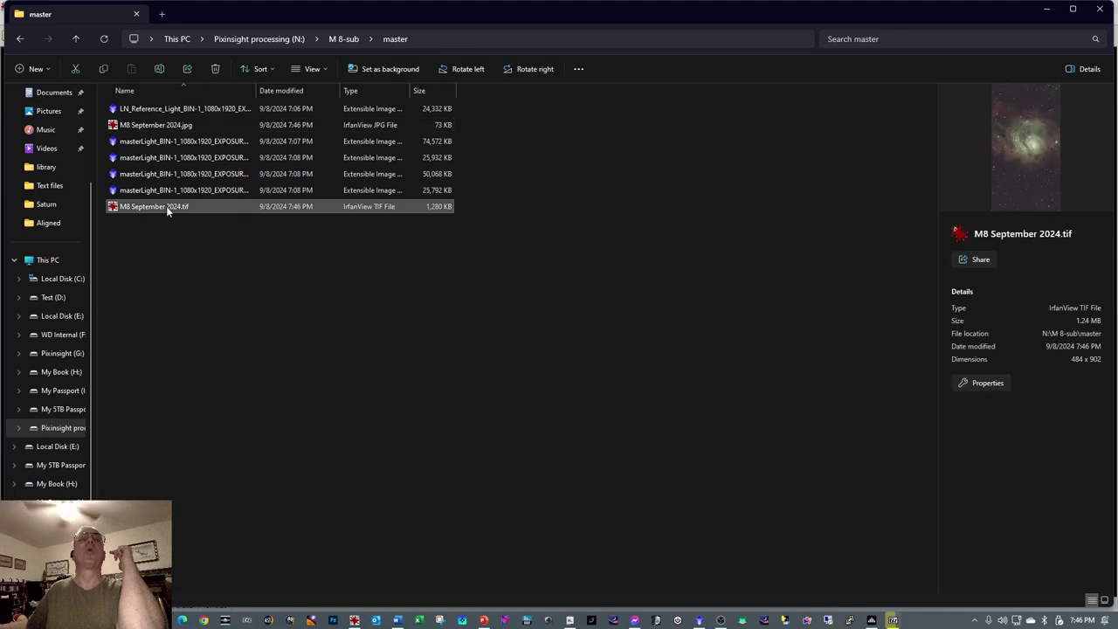
right_click(166, 206)
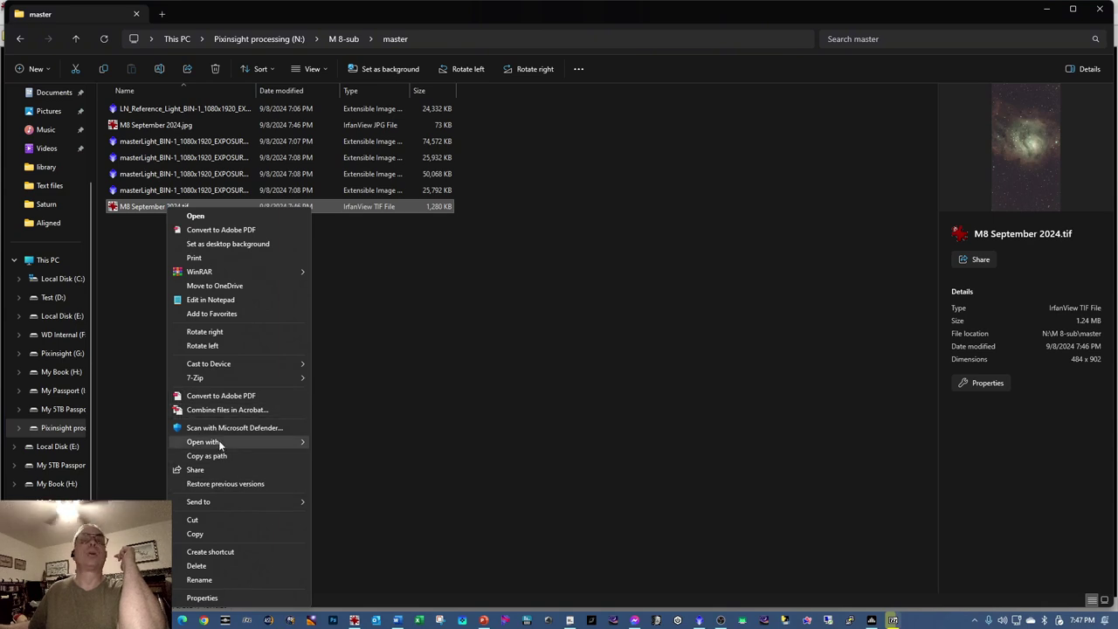
mouse_move(221, 443)
left_click(349, 457)
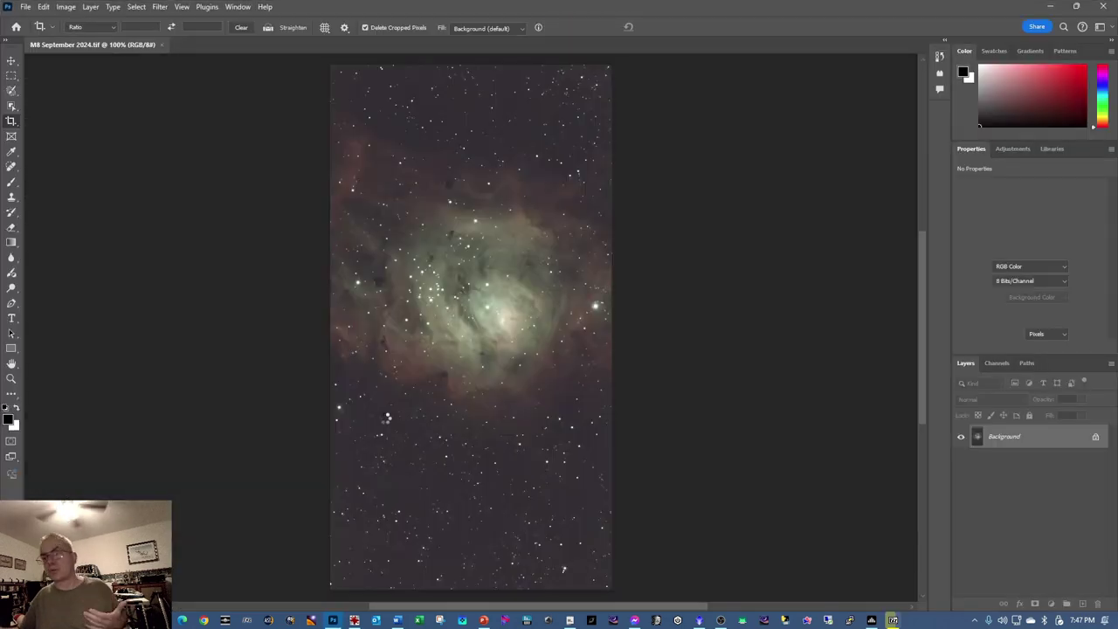
- Convert the M8 September 2024 image to 16 bits per channel
left_click(388, 423)
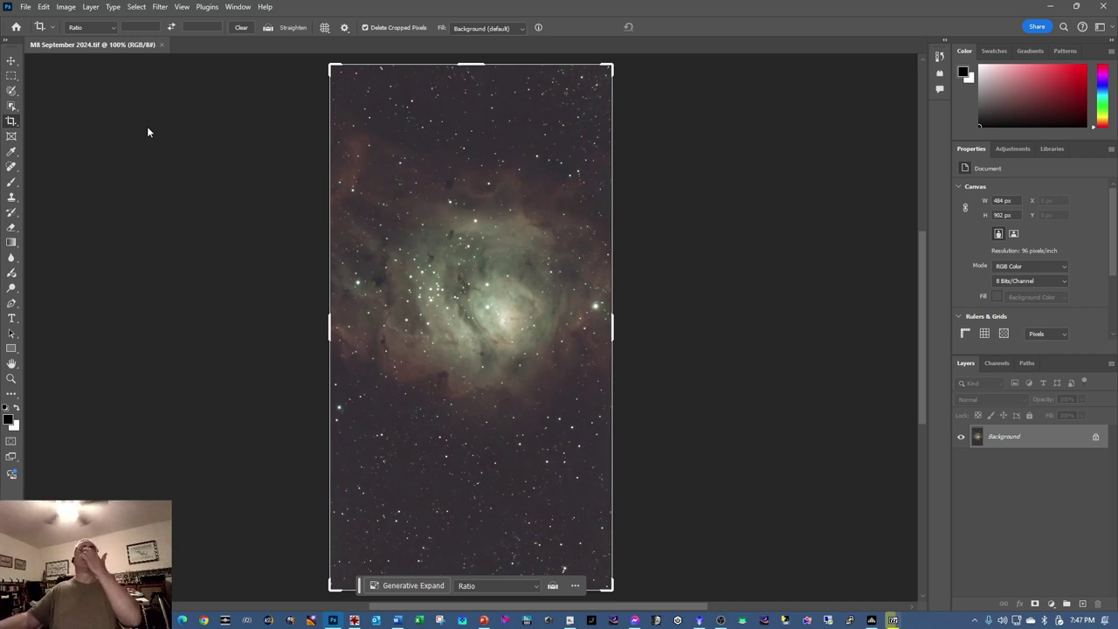
left_click(66, 7)
mouse_move(75, 22)
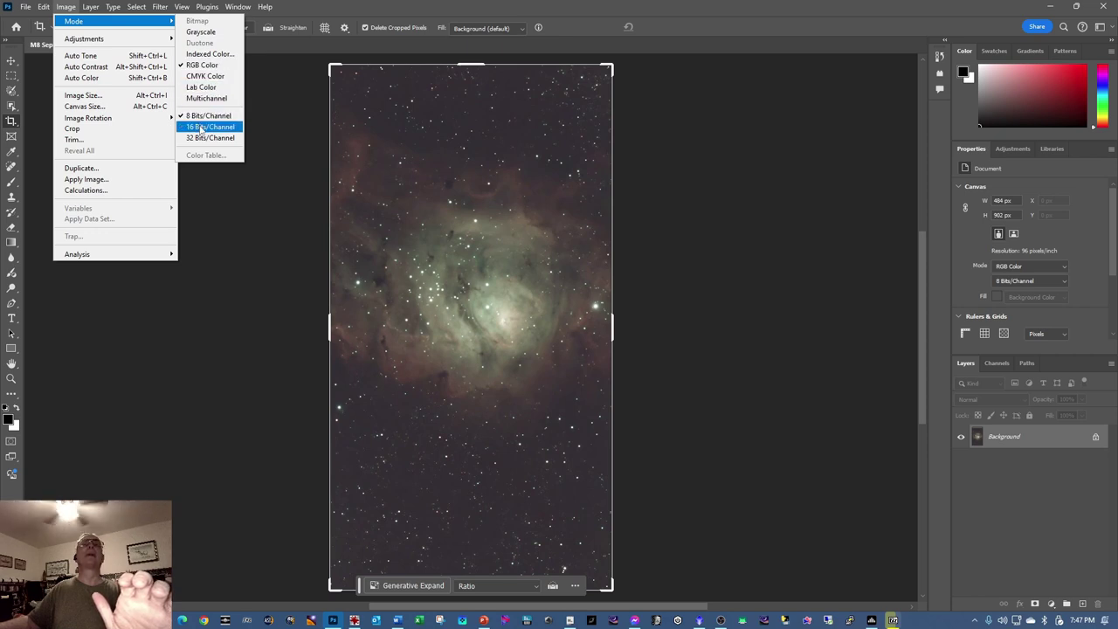
left_click(199, 130)
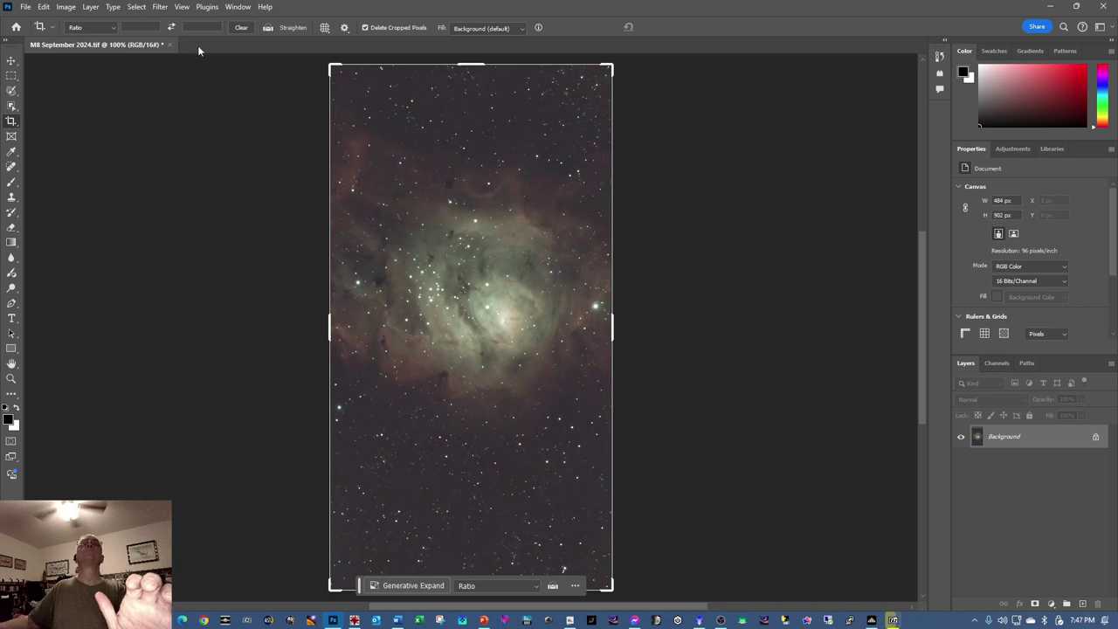
- Apply the AstroFlat Pro filter to the image with Dark Noise Reduction set to 11
left_click(163, 8)
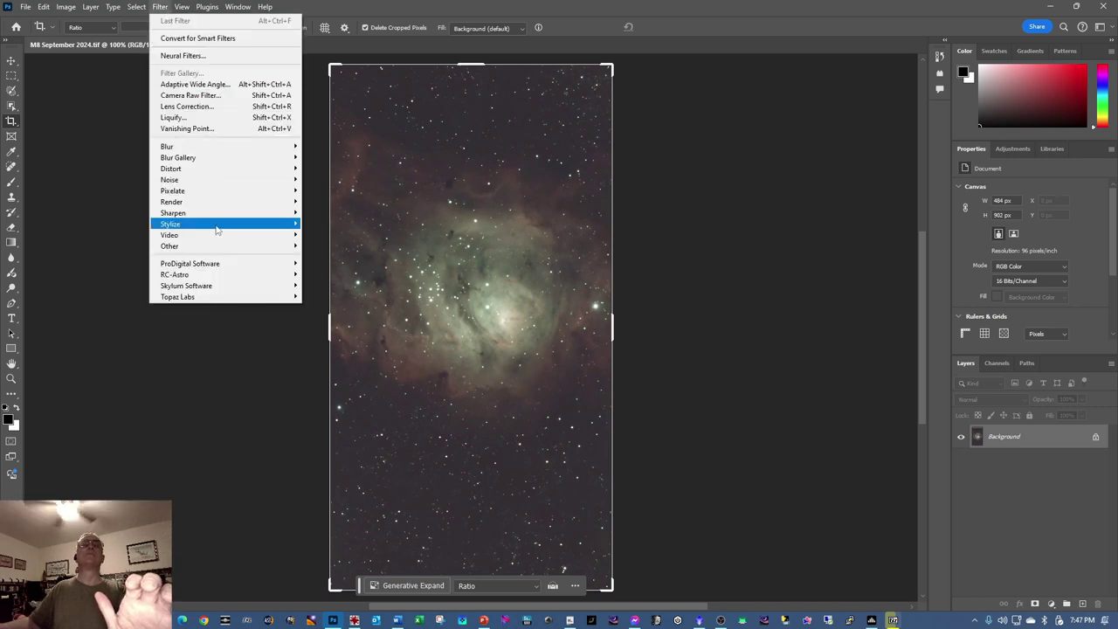
mouse_move(216, 265)
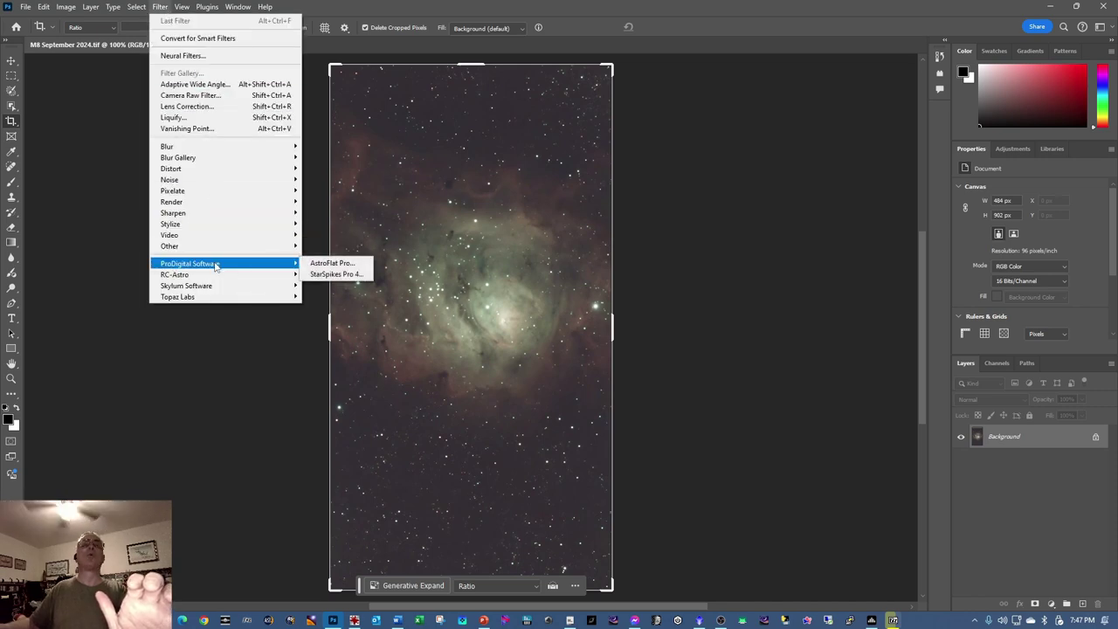
left_click(319, 264)
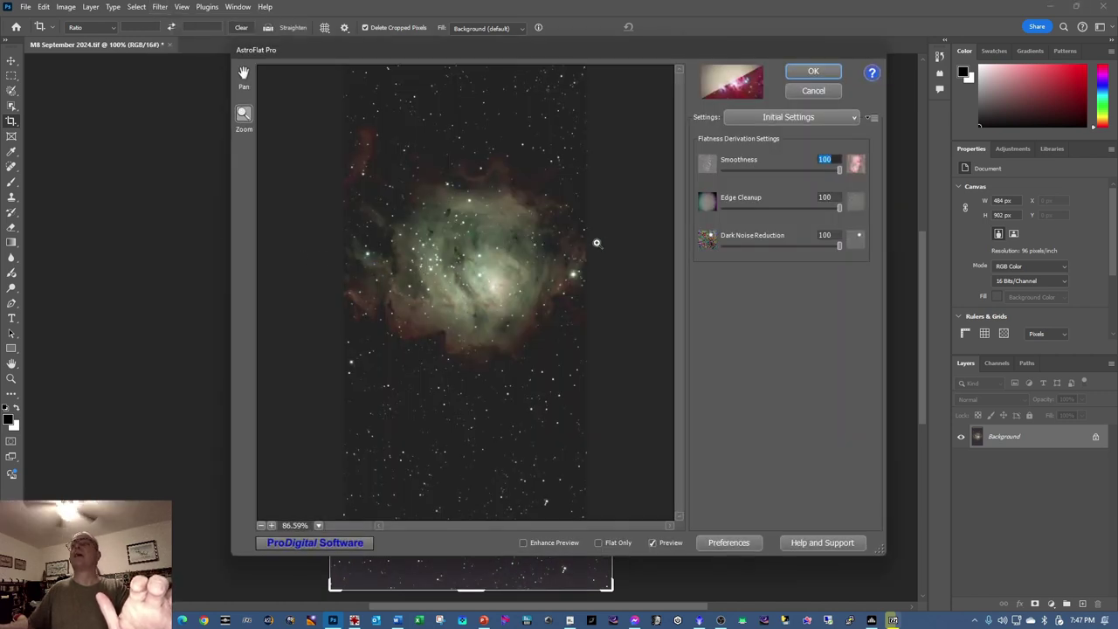
left_click_drag(839, 249, 735, 245)
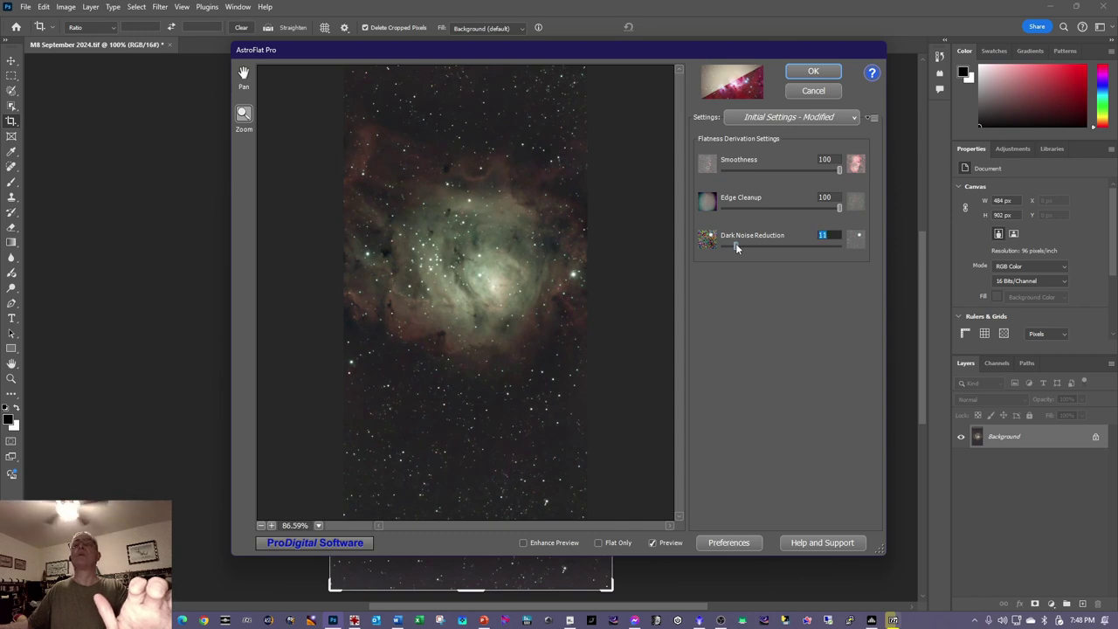
left_click(813, 71)
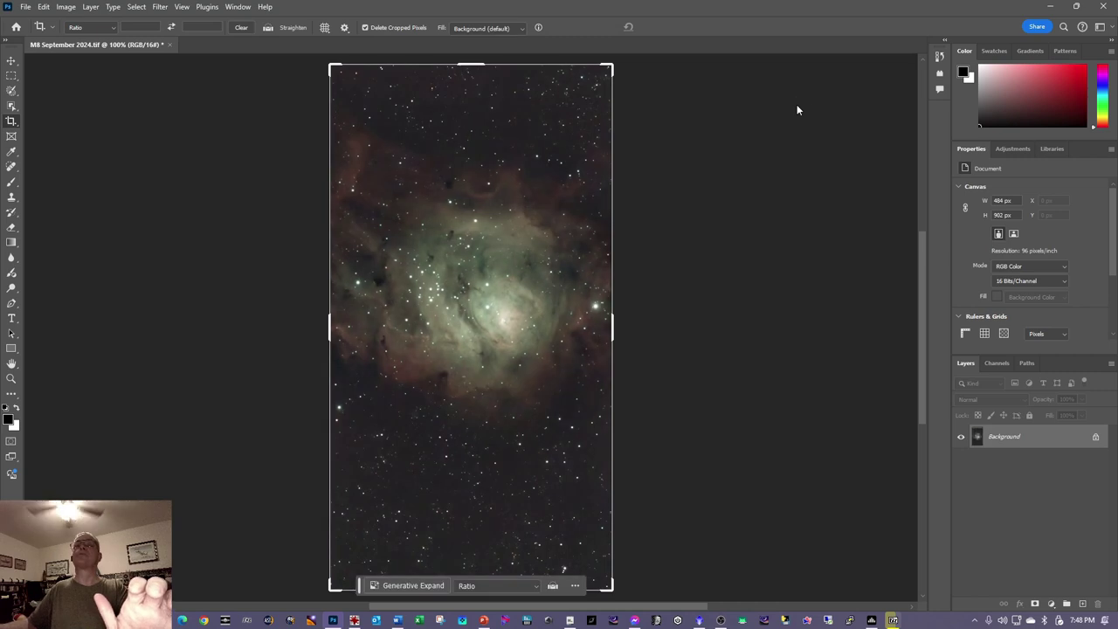
- Apply the RC-Astro StarShrink filter with a radius of 6 pixels, strength 1 and sharpness -3
left_click(156, 8)
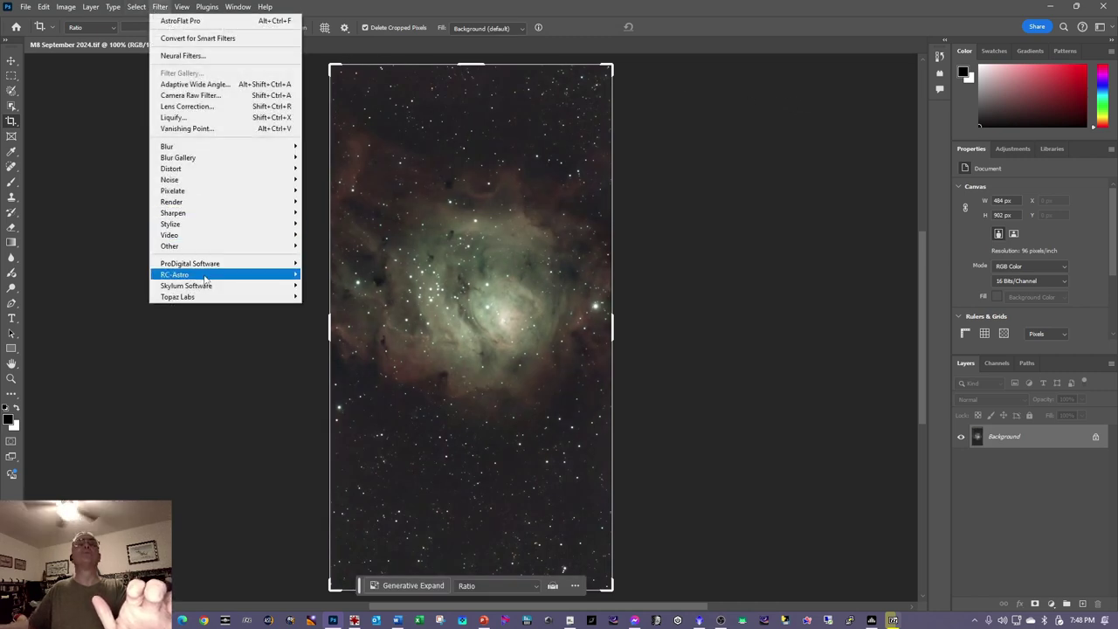
left_click(336, 288)
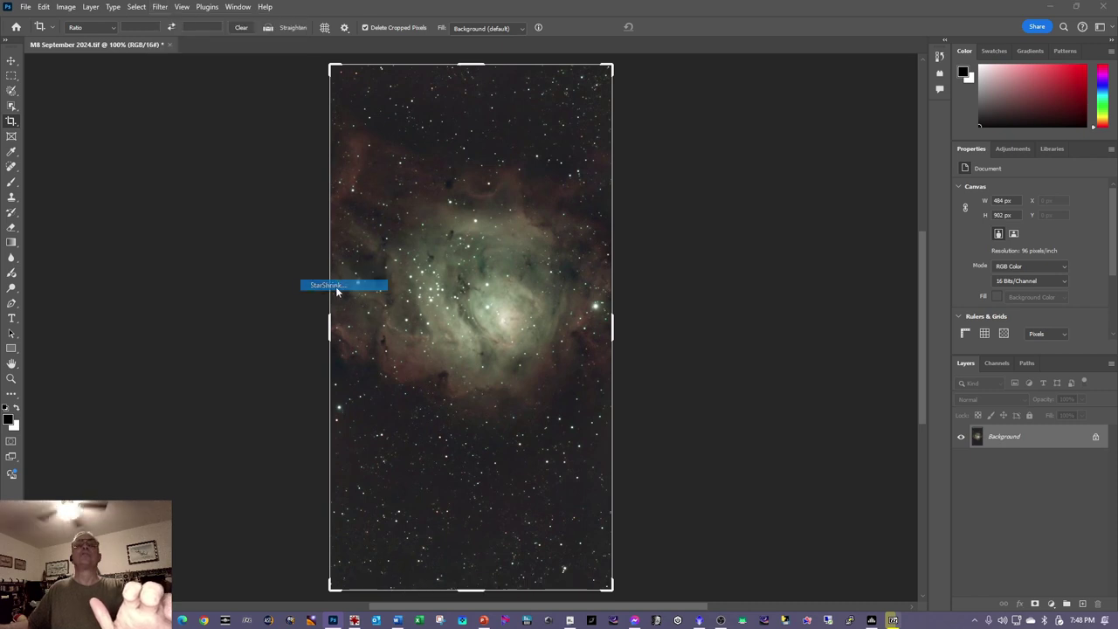
left_click_drag(566, 253, 500, 278)
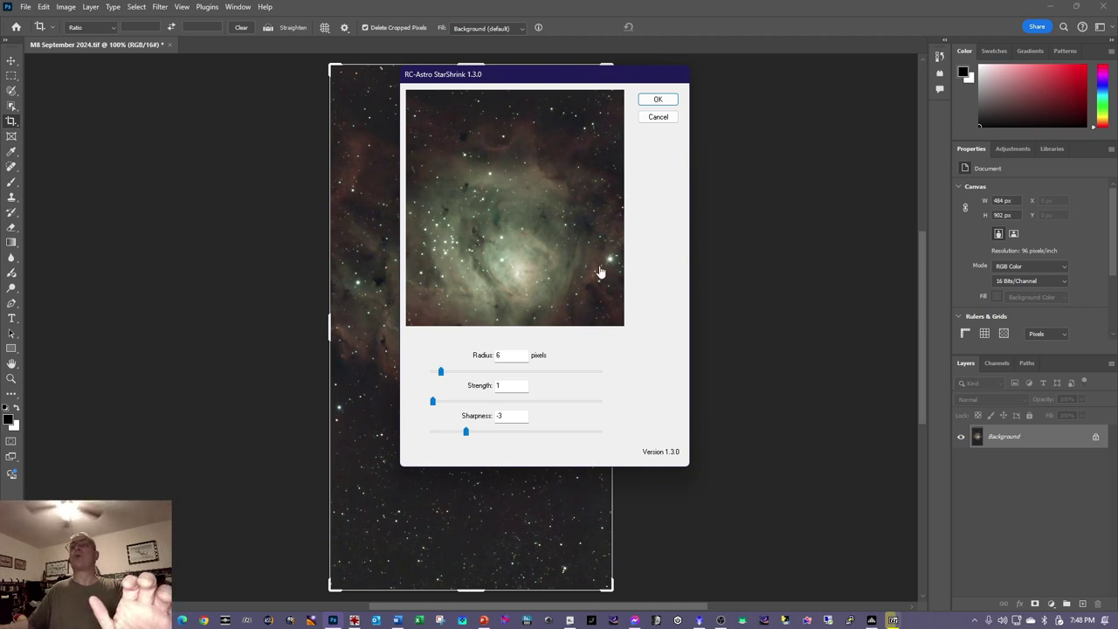
key("Return")
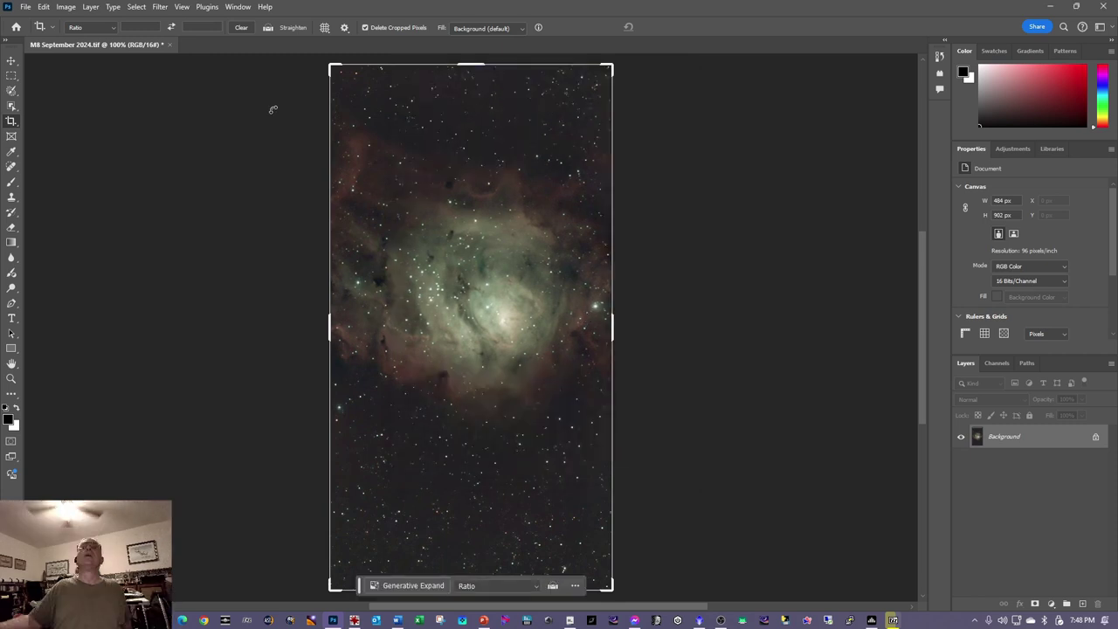
- Open the Camera Raw Filter for the image and set Blacks to -12
left_click(159, 7)
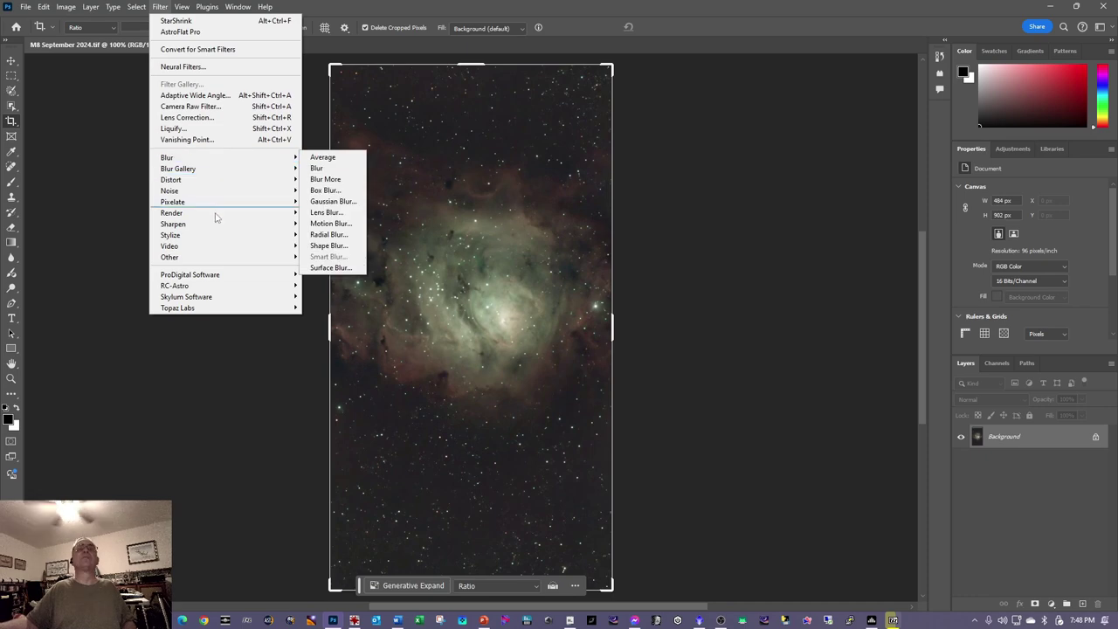
mouse_move(225, 277)
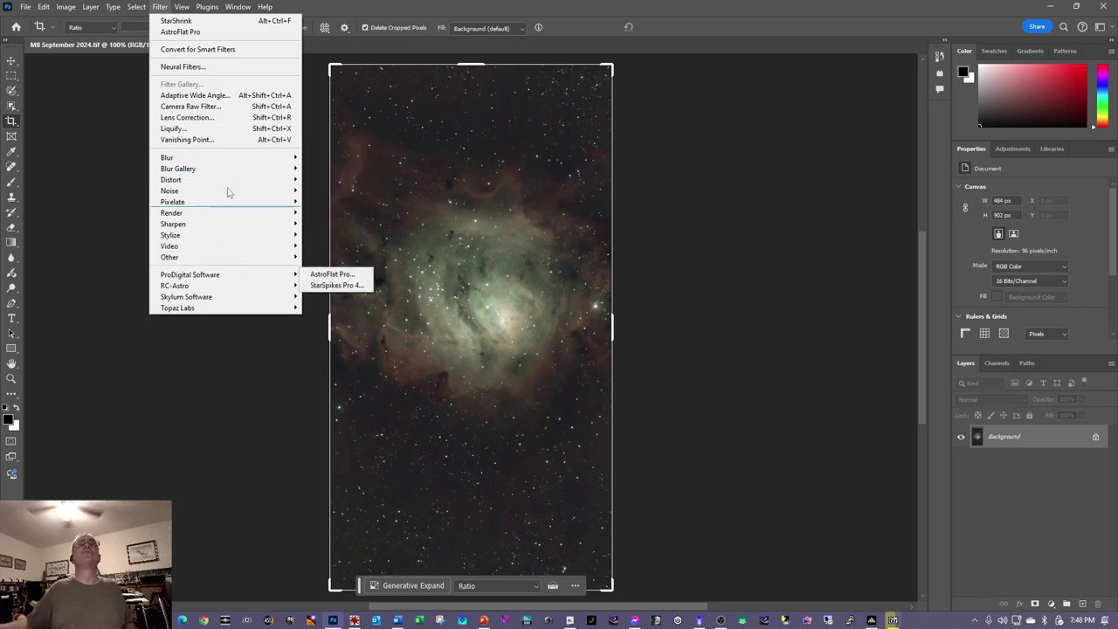
left_click(224, 108)
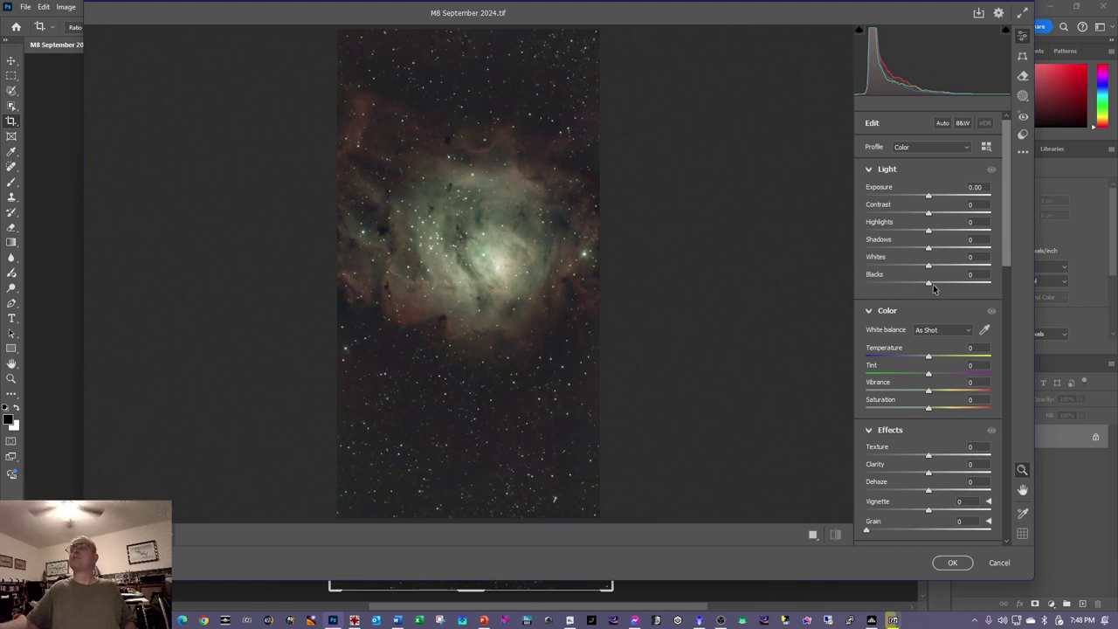
scroll(931, 286, "down", 7)
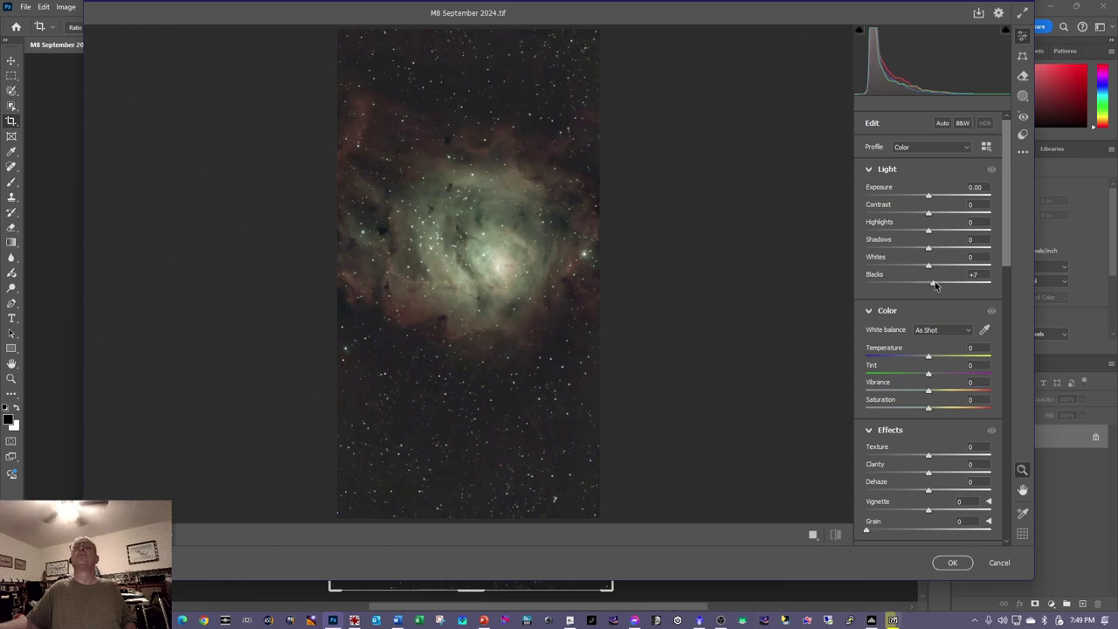
scroll(930, 286, "up", 6)
scroll(926, 285, "down", 11)
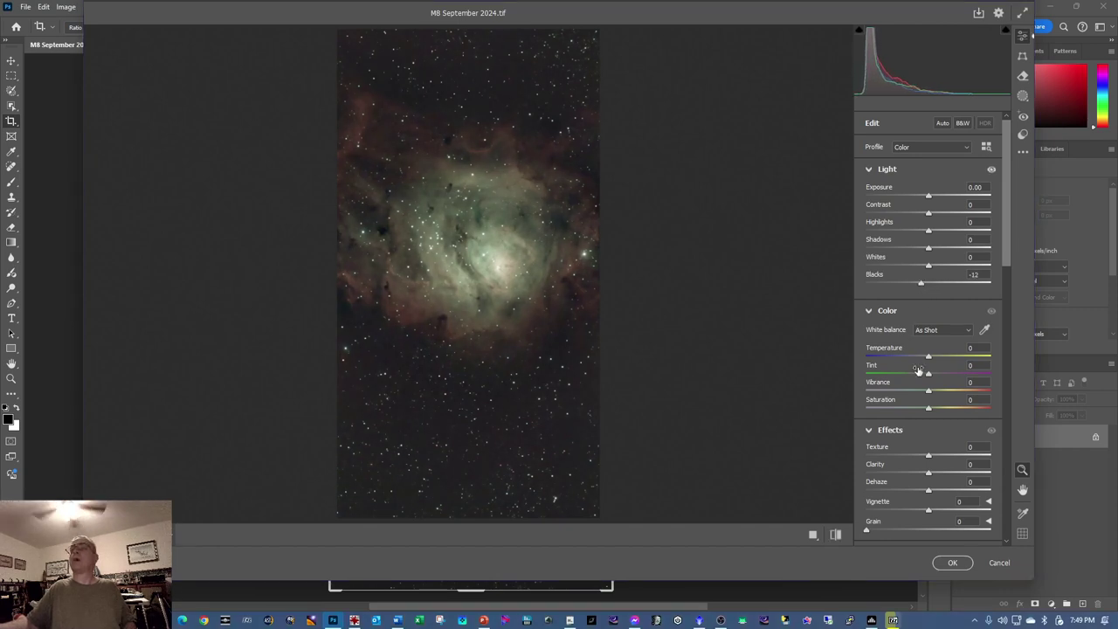
- Set Saturation to +11 and Texture to +6, and apply the Camera Raw adjustments
scroll(932, 411, "up", 6)
scroll(932, 412, "up", 3)
left_click_drag(934, 414, 935, 413)
scroll(936, 413, "down", 2)
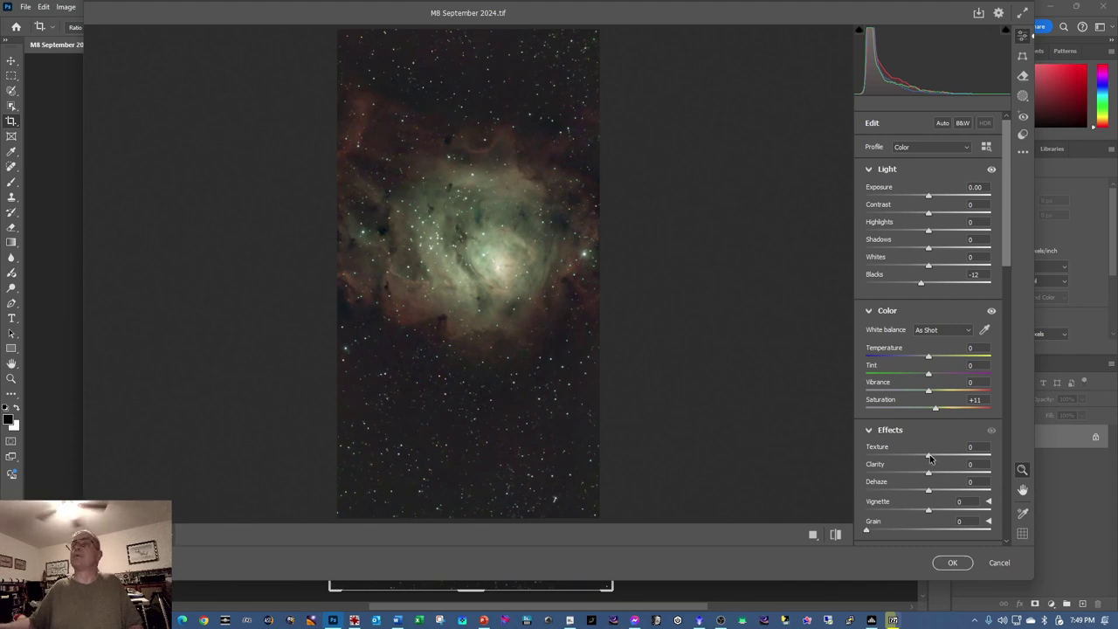
left_click_drag(930, 456, 934, 457)
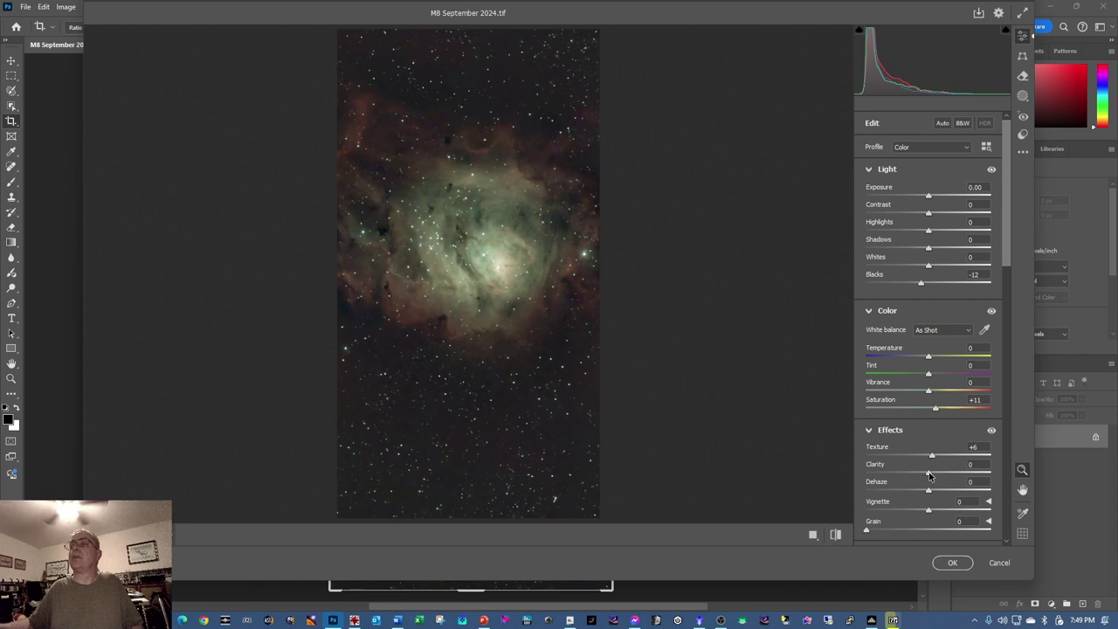
key("Return")
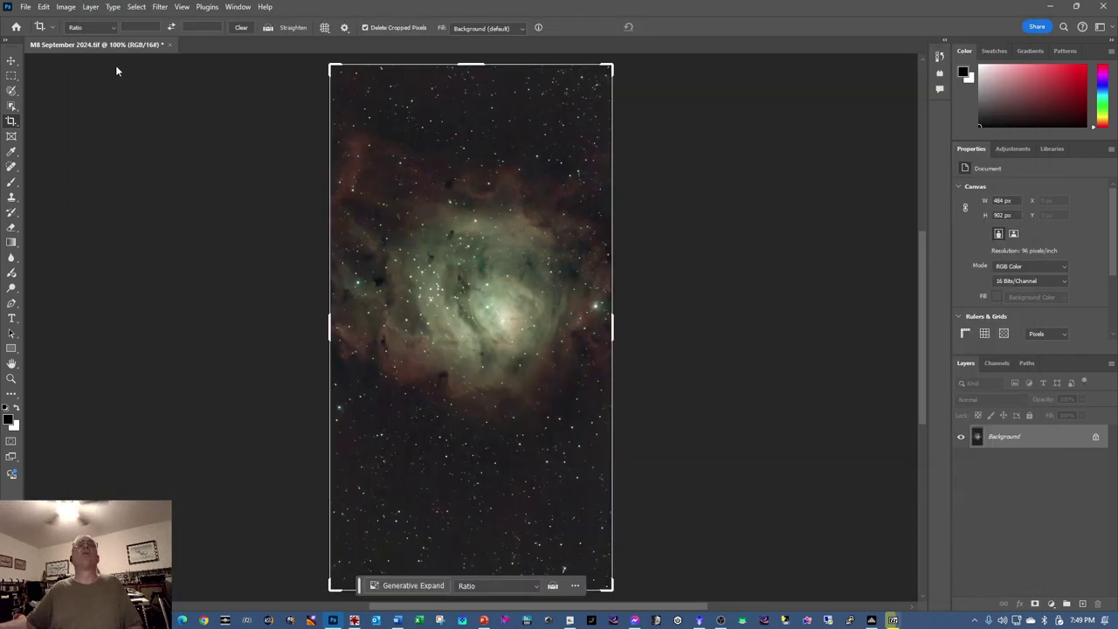
- Save the image as an uncompressed TIFF named M8 September 2024_PI_PS in the master folder, with Save Image Pyramid enabled
left_click(25, 7)
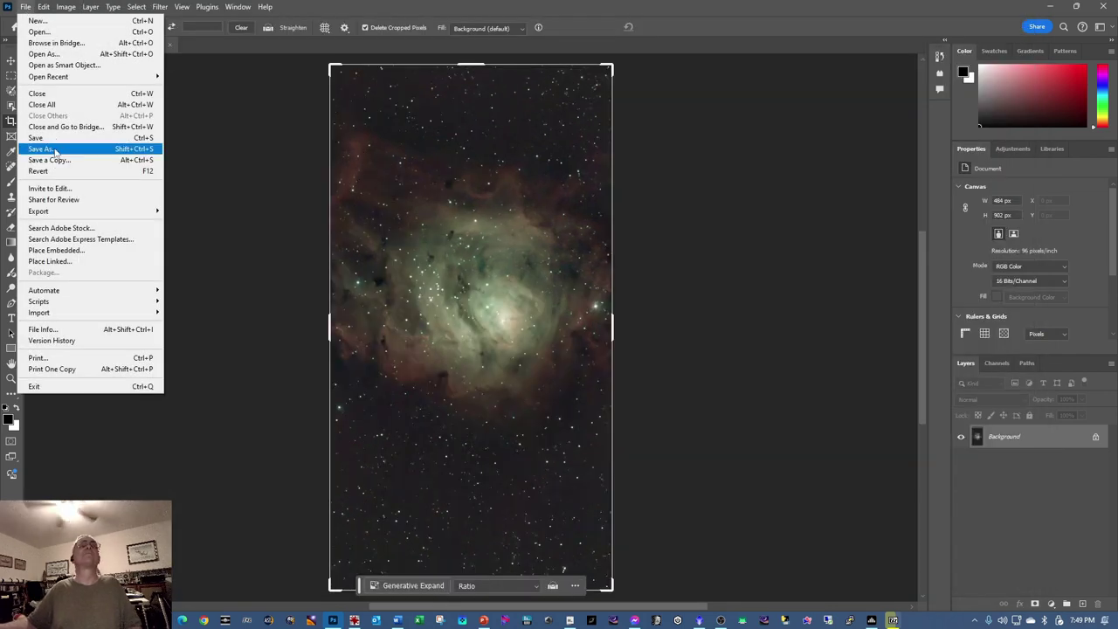
left_click(41, 148)
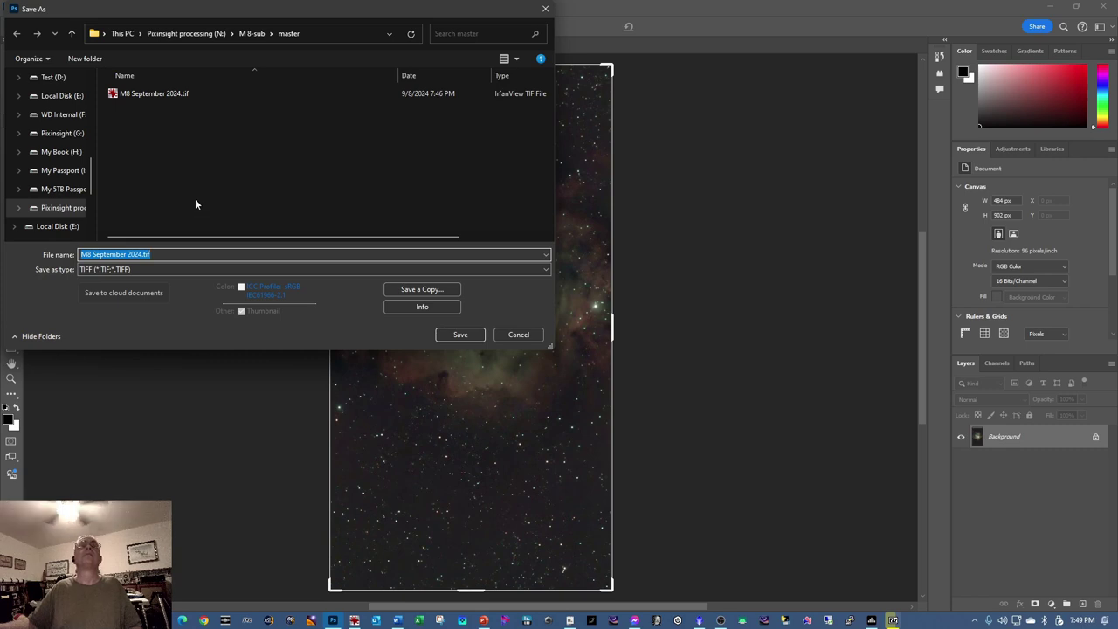
left_click(169, 253)
key("BackSpace")
key("BackSpace")
key("BackSpace")
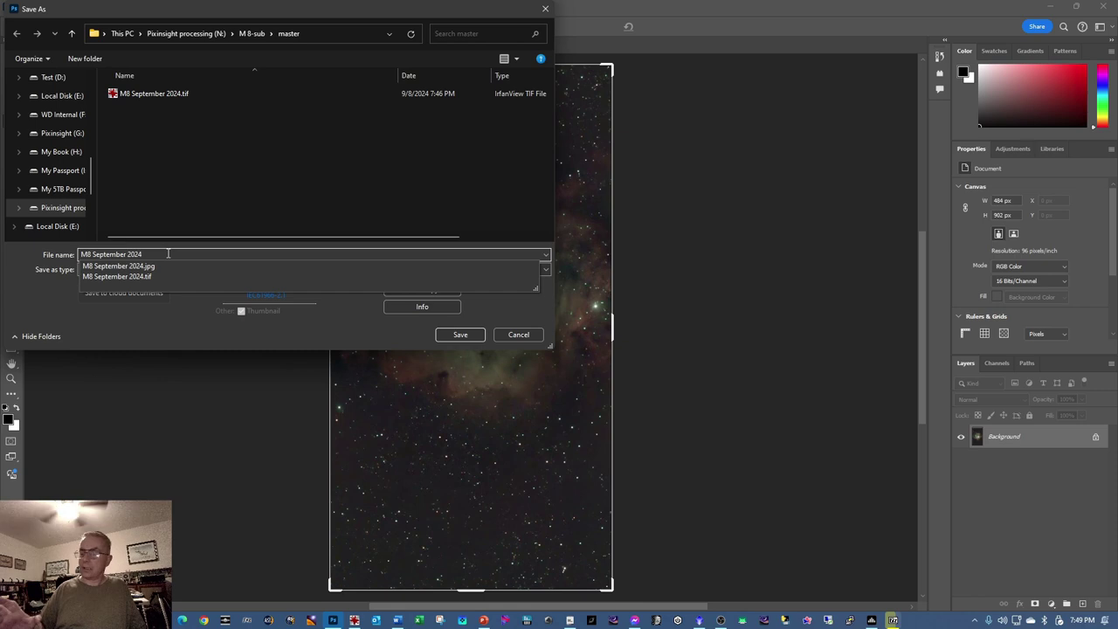
type("_PI_PS")
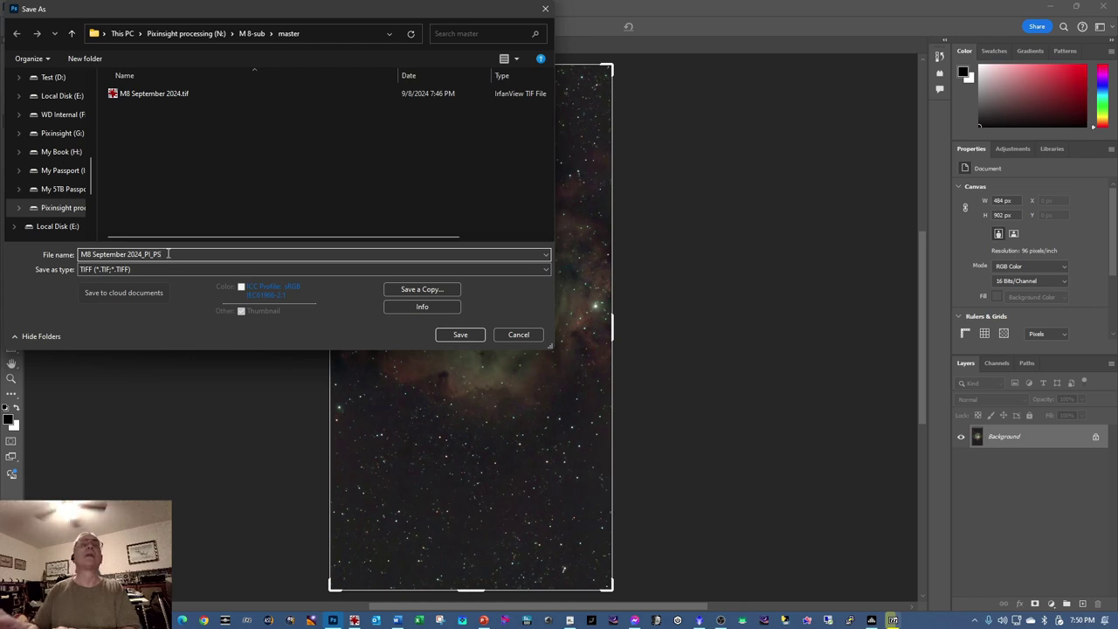
key("Return")
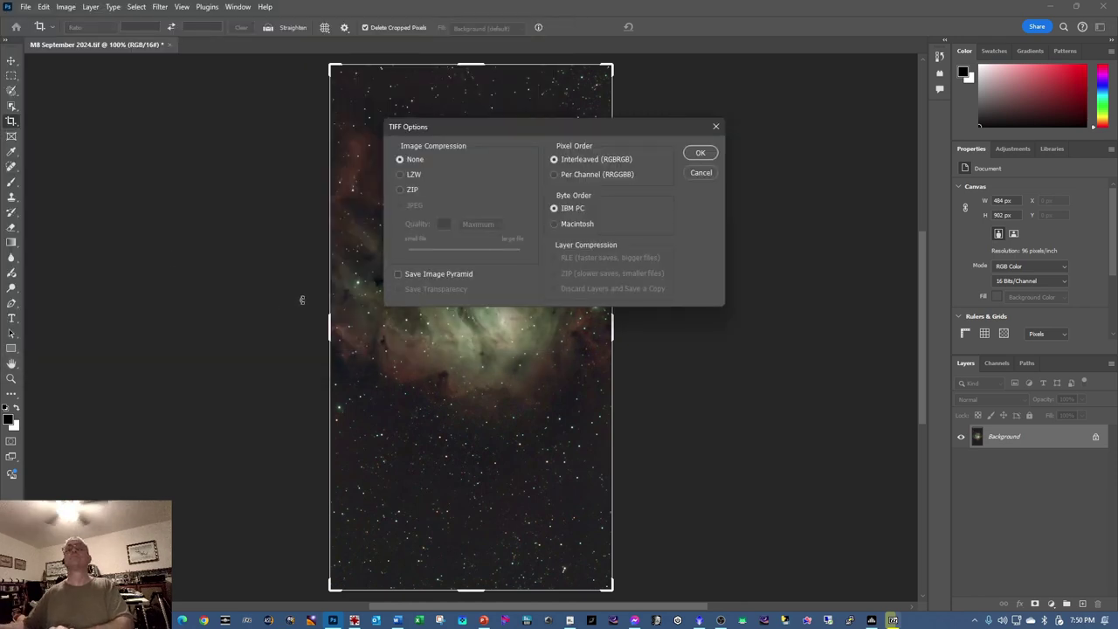
left_click(398, 274)
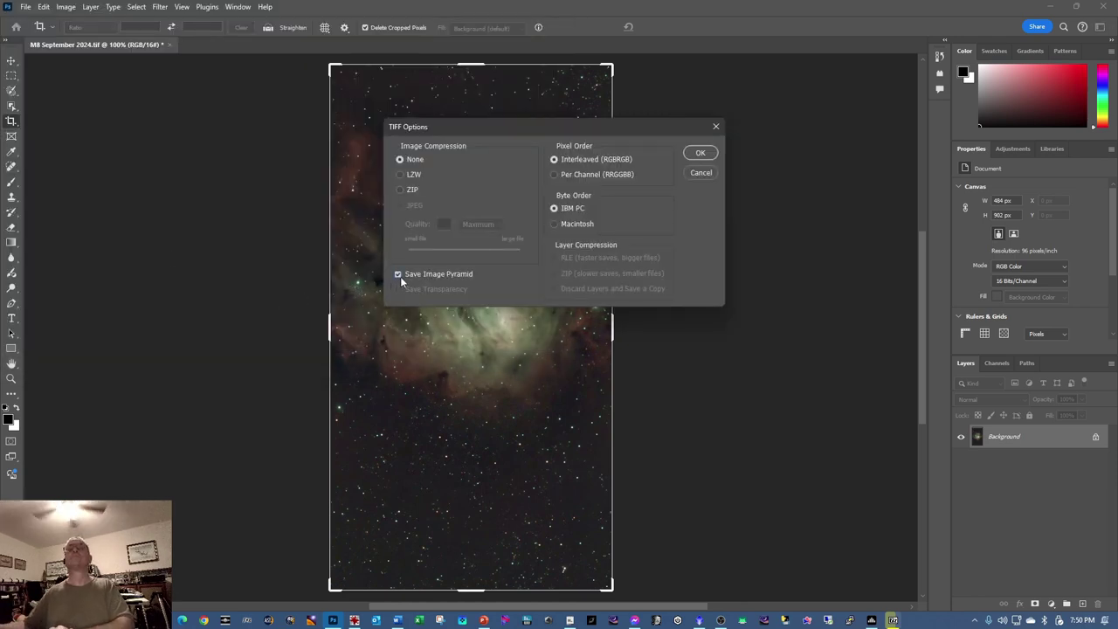
left_click(700, 153)
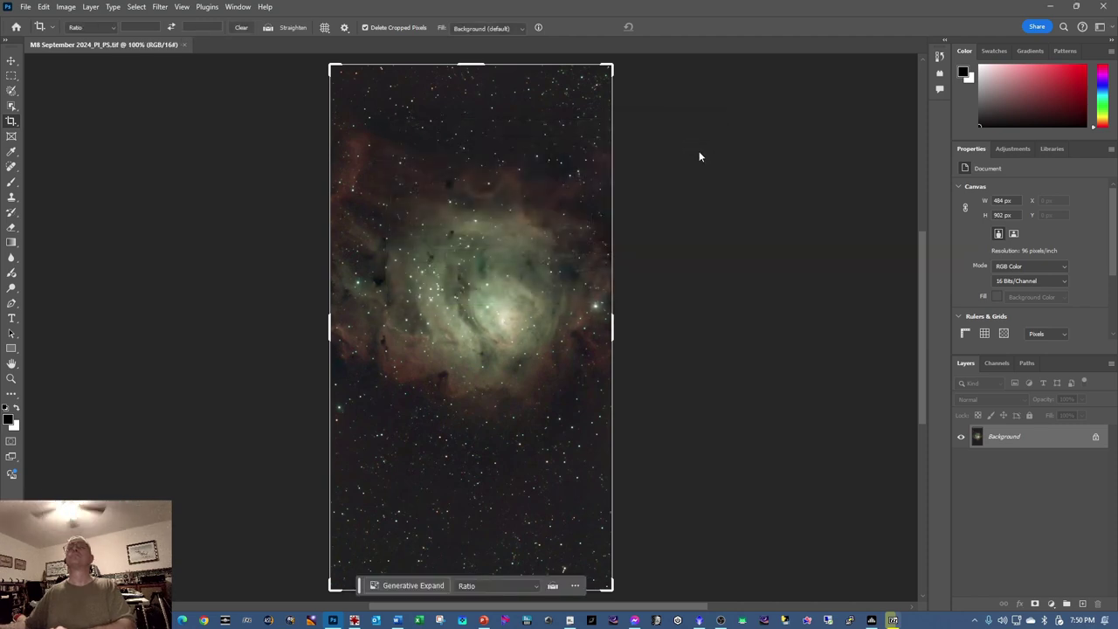
- Close Photoshop and open M8 September 2024_PI_PS.tif from the master folder in IrfanView
left_click(1112, 7)
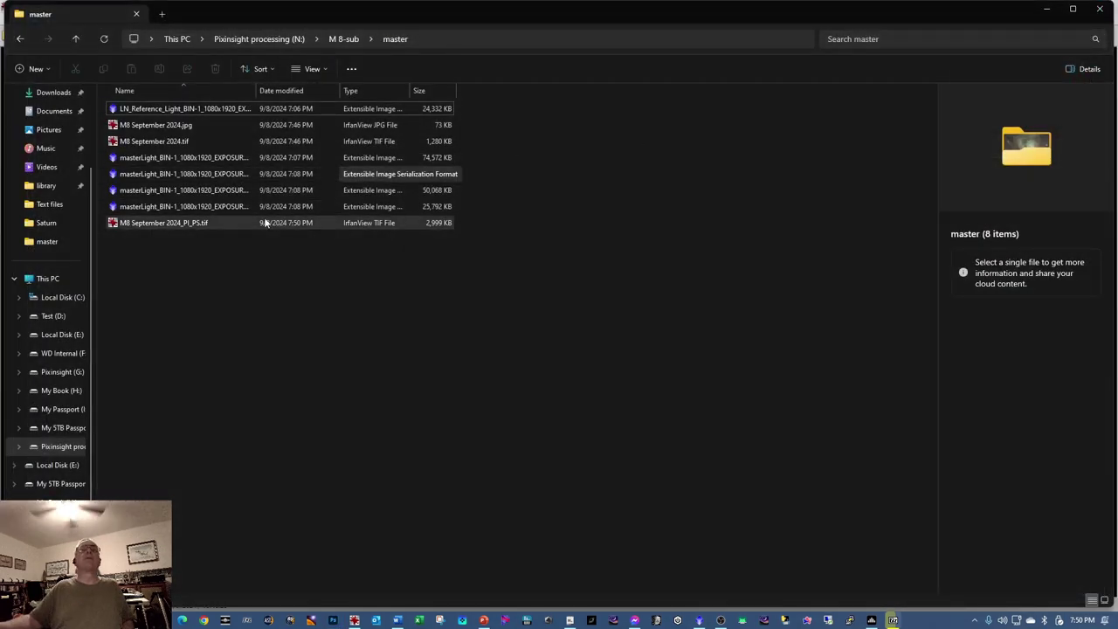
double_click(210, 223)
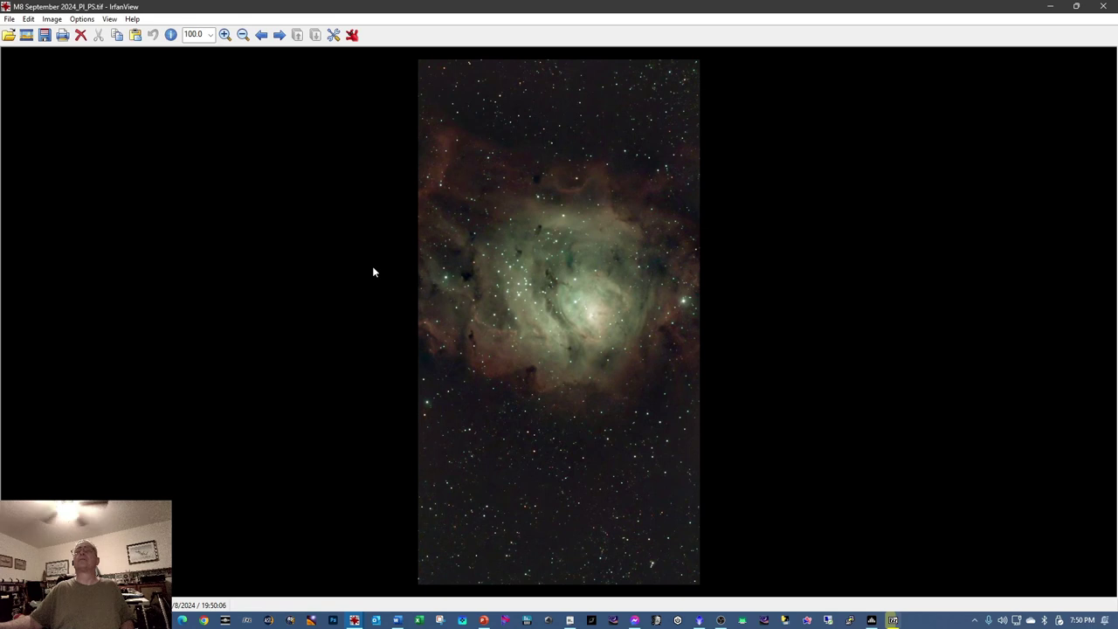